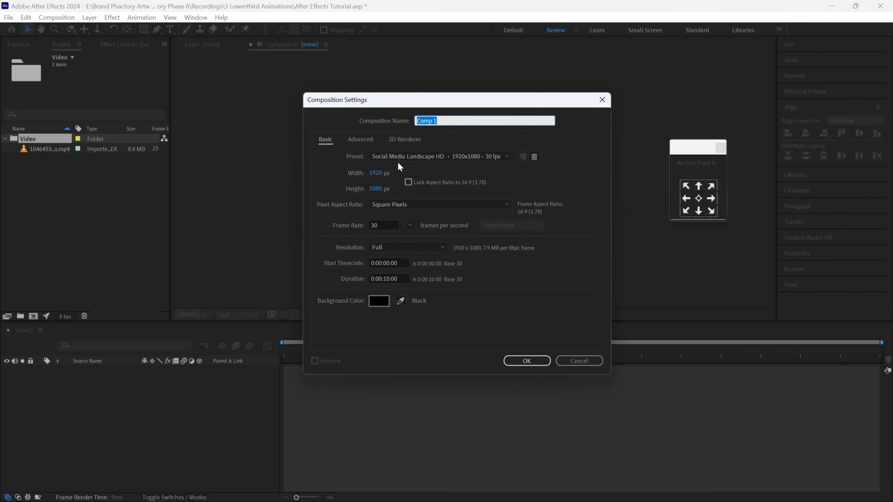
Create the new composition with the name "Lowerthird Animation 1"
text(Lowerthird Animation 1)
key(Return)
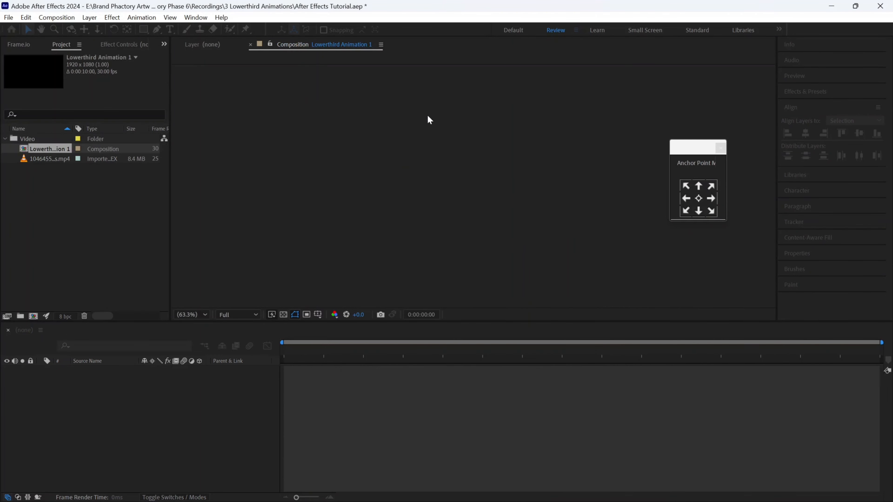
key(comma)
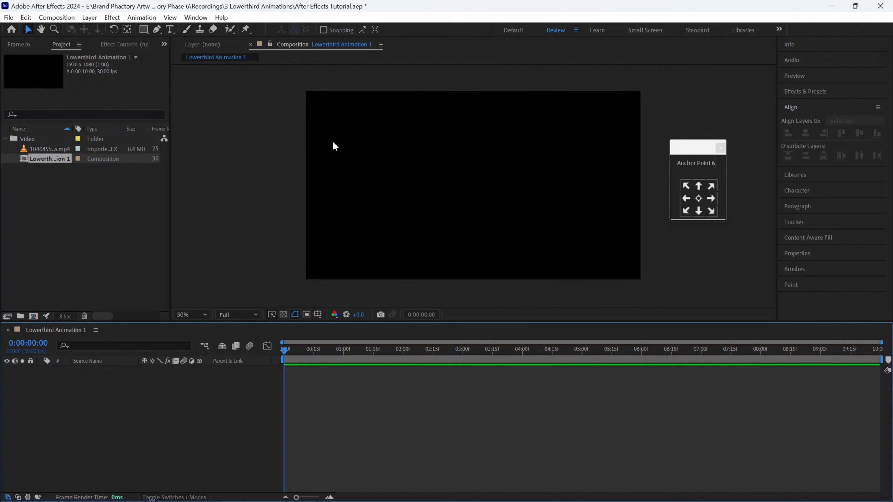
Add the MP4 footage to the composition and center it horizontally in the frame
drag(40, 147, 487, 184)
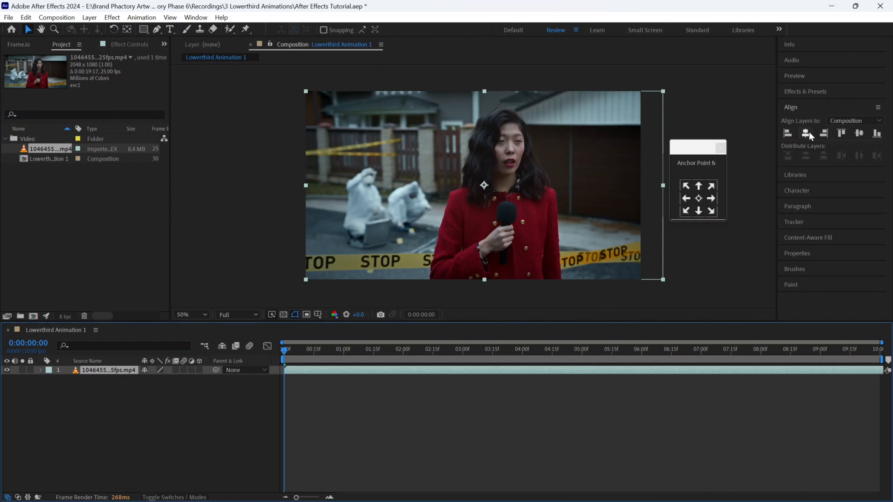
click(809, 133)
click(208, 208)
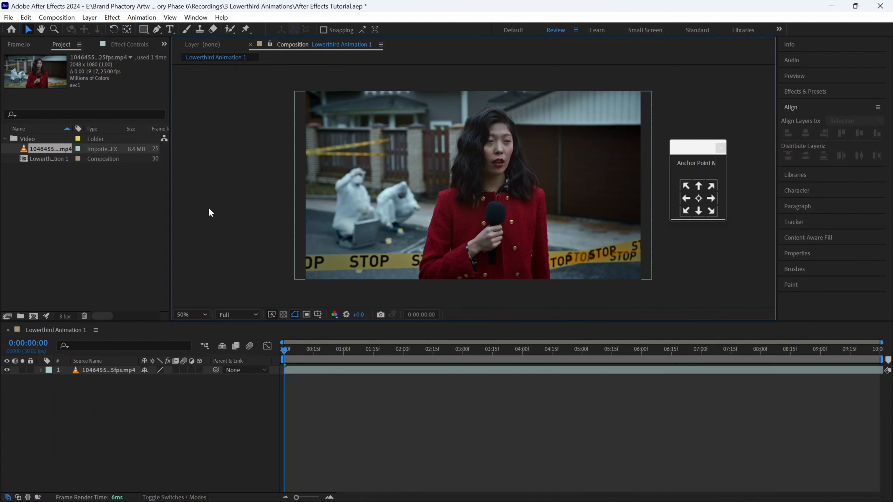
Draw a rectangle about 1862 by 152 px across the lower part of the frame and fill it with #0F0F0F
click(143, 30)
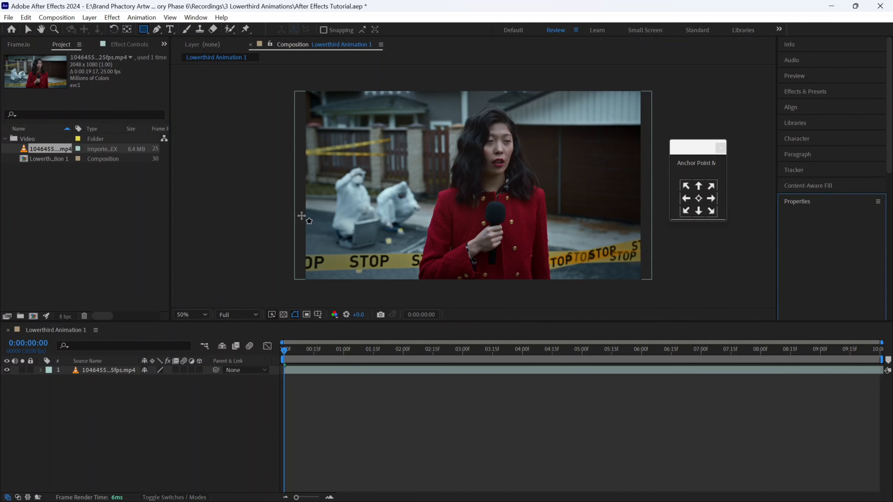
mouse_move(311, 248)
mouse_down()
mouse_move(436, 271)
mouse_move(637, 274)
mouse_up()
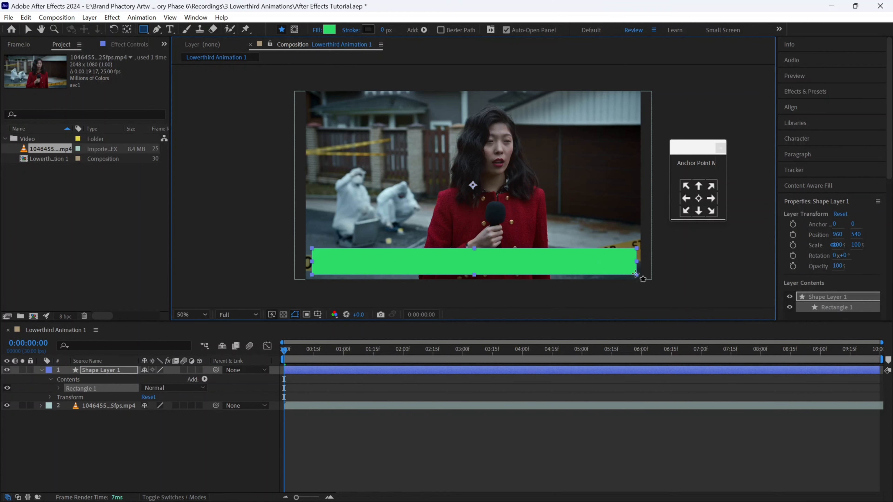
click(329, 31)
drag(401, 350, 384, 360)
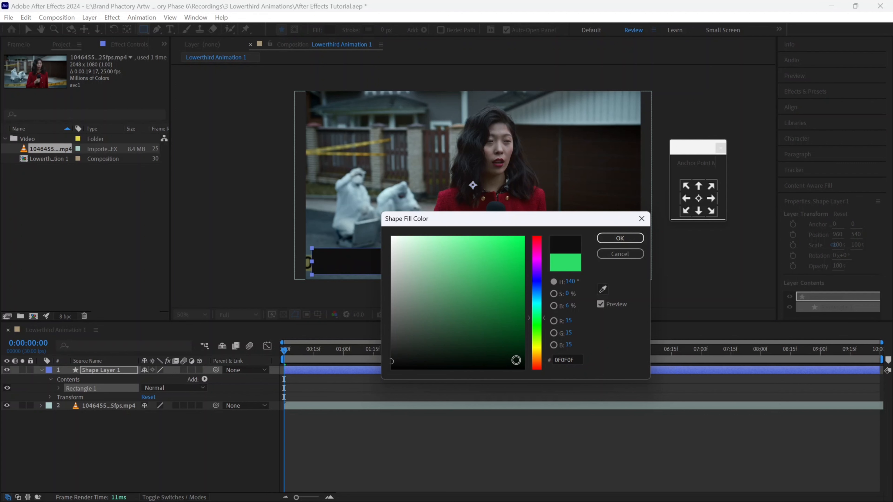
click(564, 360)
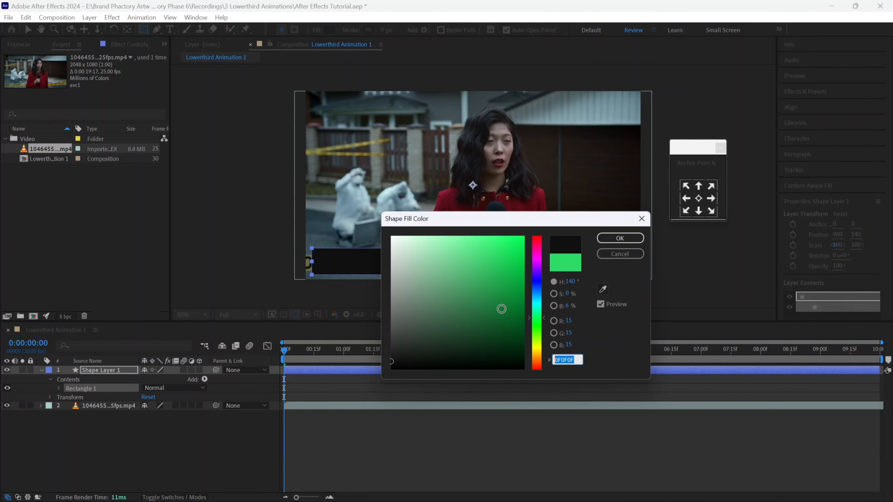
click(621, 238)
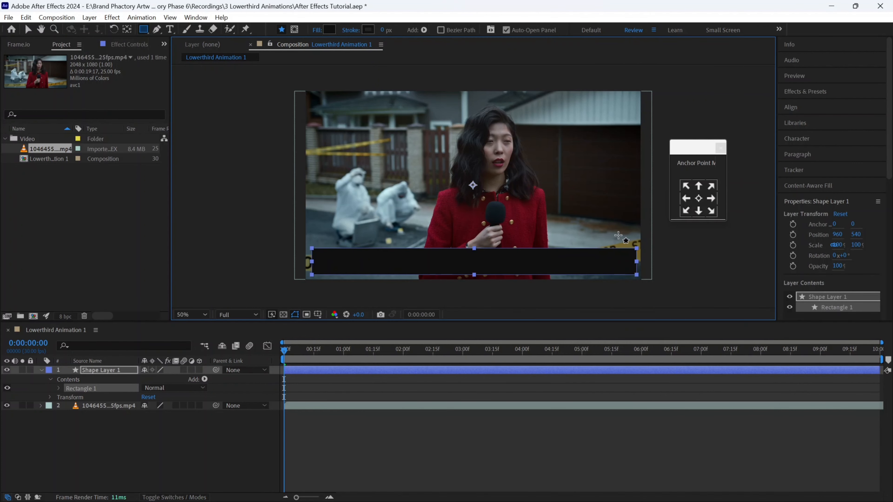
Set the dark rectangle's path width to 1800 px with its proportions linked
click(59, 388)
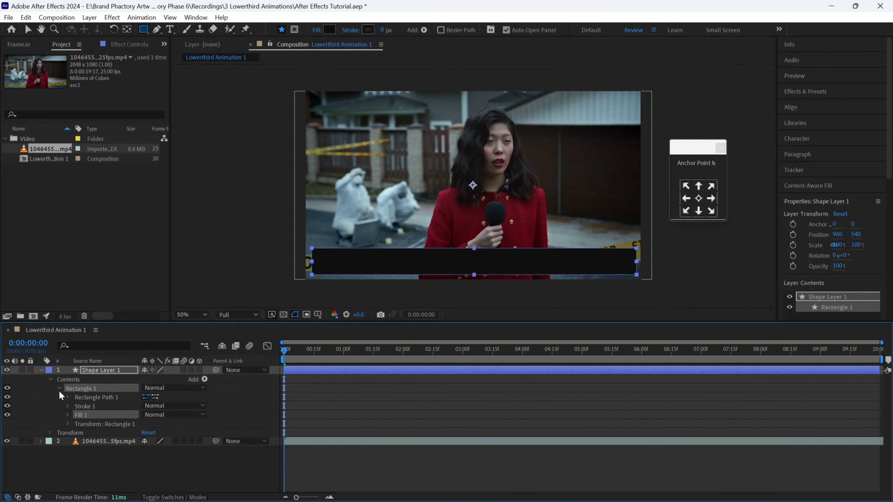
click(67, 397)
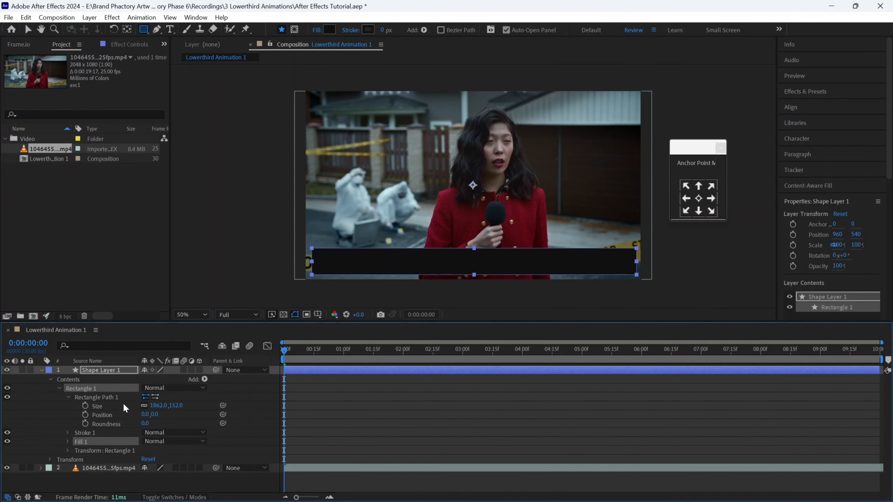
click(157, 405)
text(1700)
key(Return)
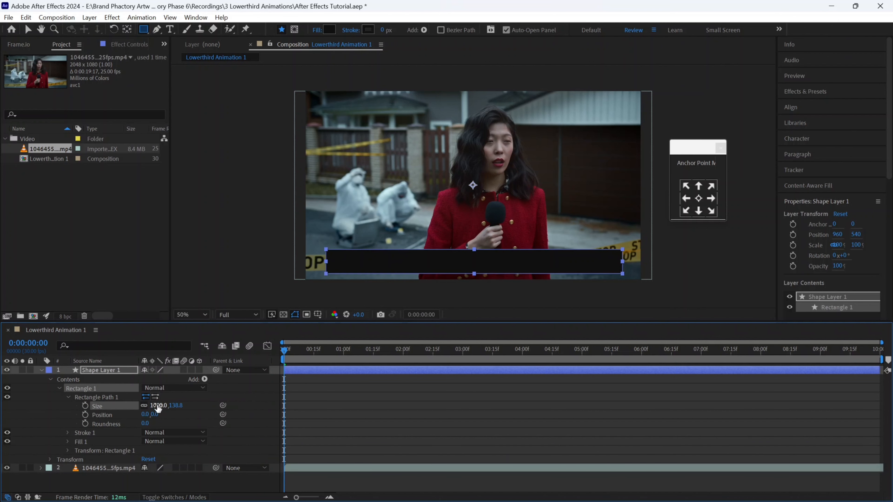
click(157, 406)
key(Return)
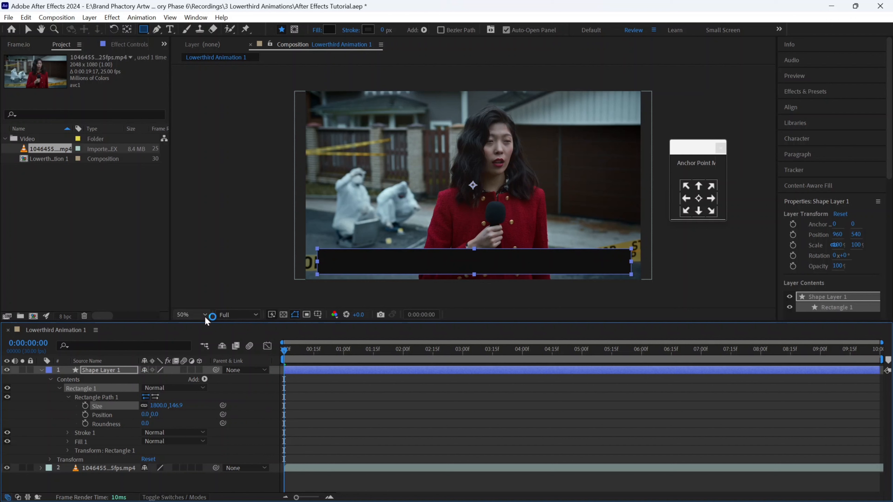
Unlink the dark rectangle's size proportions and set its height to 140 px
click(144, 406)
click(176, 405)
text(140)
key(Return)
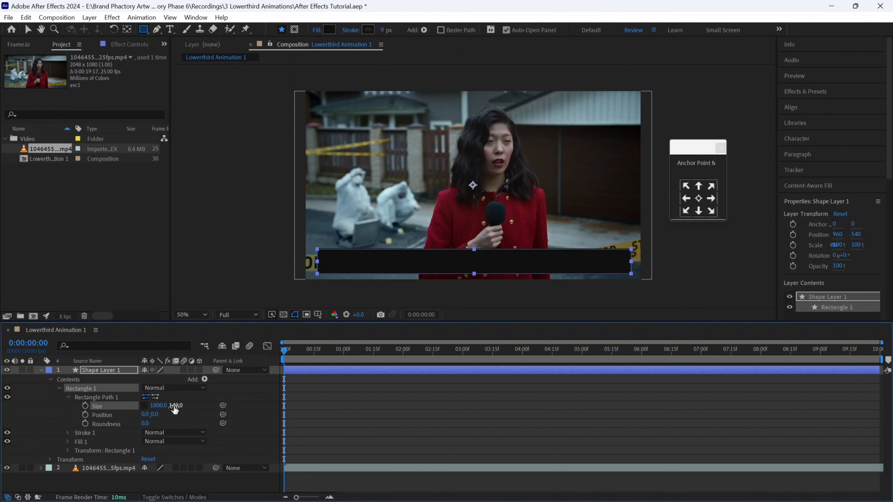
click(41, 370)
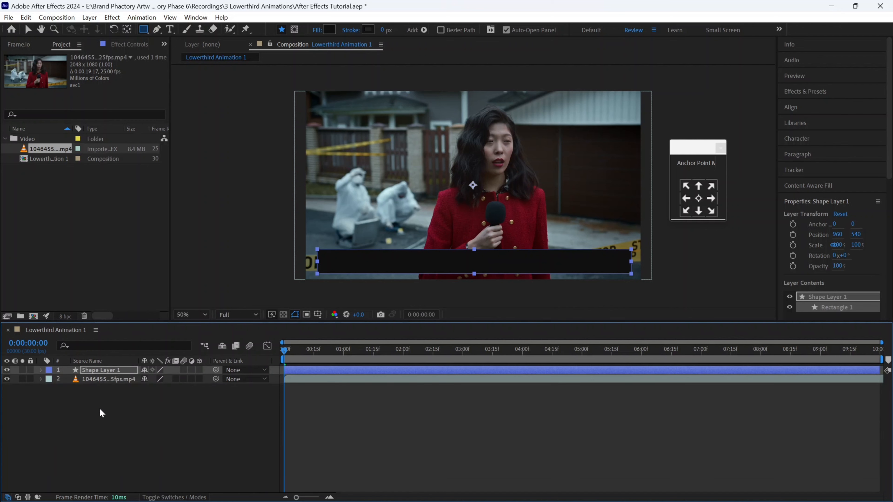
click(99, 408)
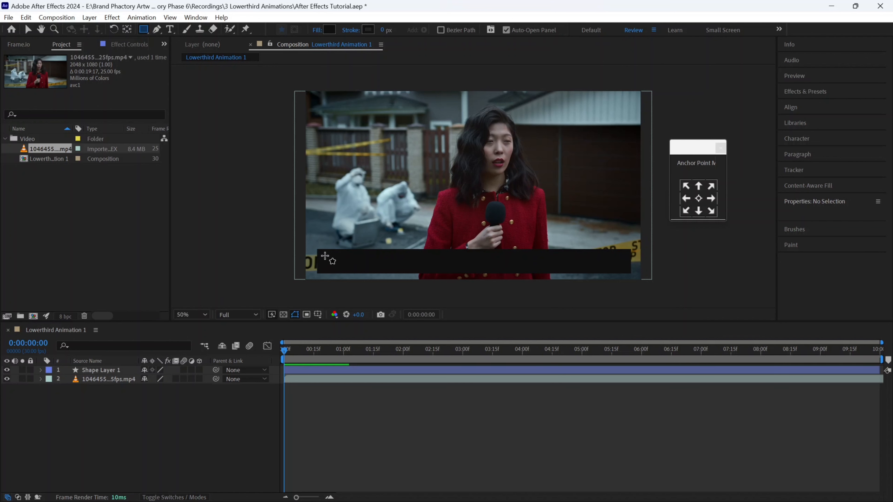
Draw a slimmer rectangle inside the dark bar as a new shape layer and fill it with white
drag(322, 256, 626, 268)
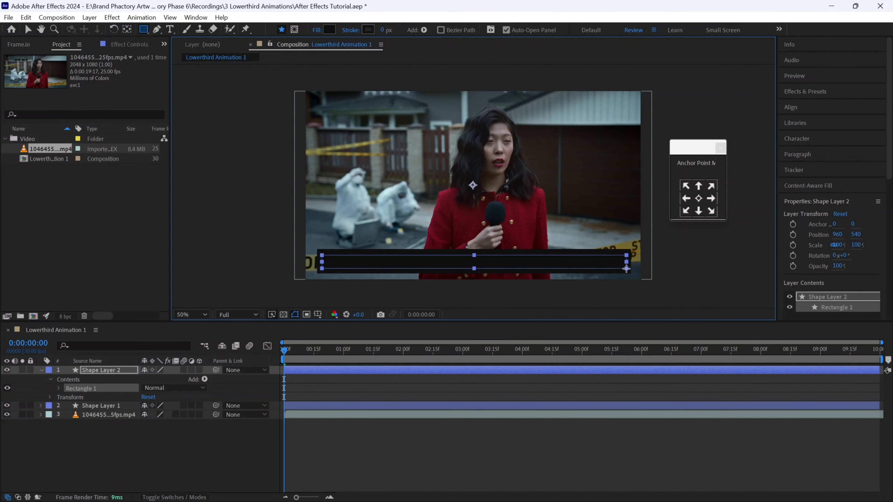
drag(627, 268, 626, 270)
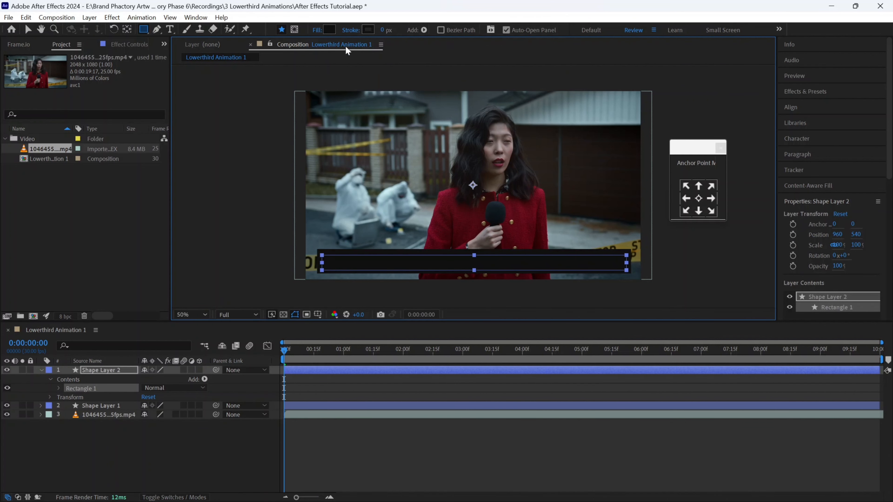
click(330, 30)
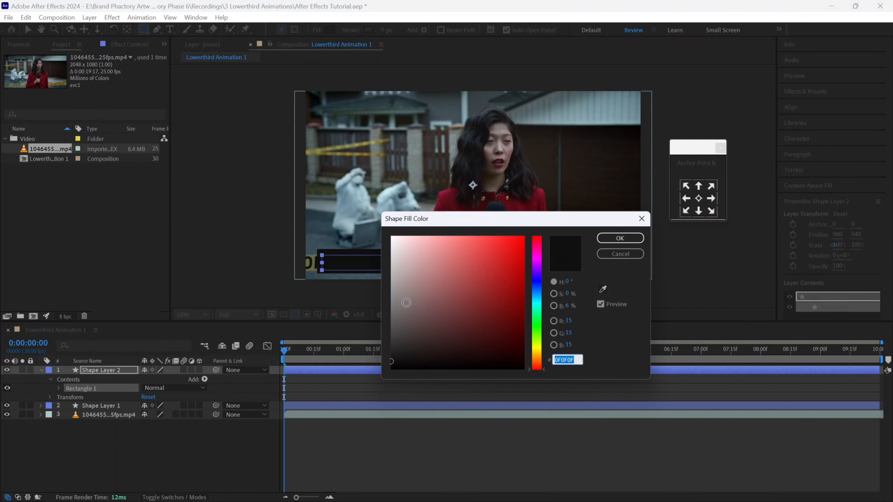
drag(407, 303, 391, 235)
click(620, 238)
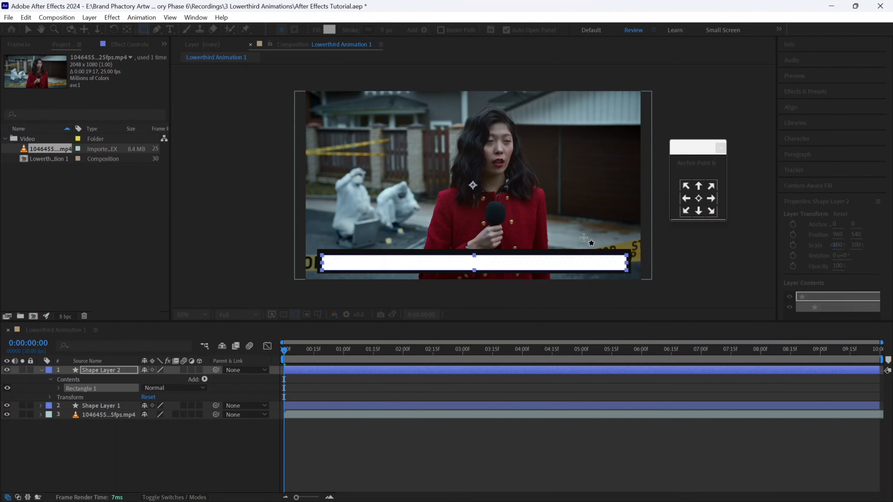
Nudge the white rectangle up slightly to center it in the dark bar, and center its anchor point
key(v)
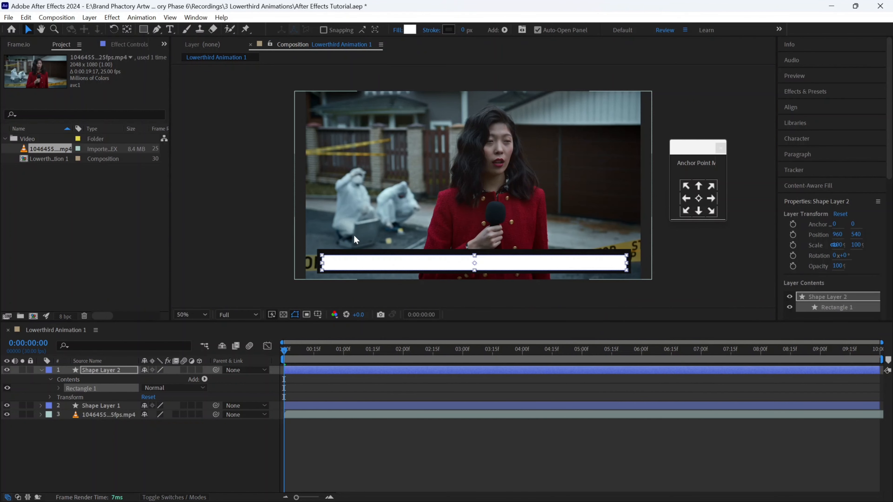
key(Up)
key(Up)
key(Up)
key(Up)
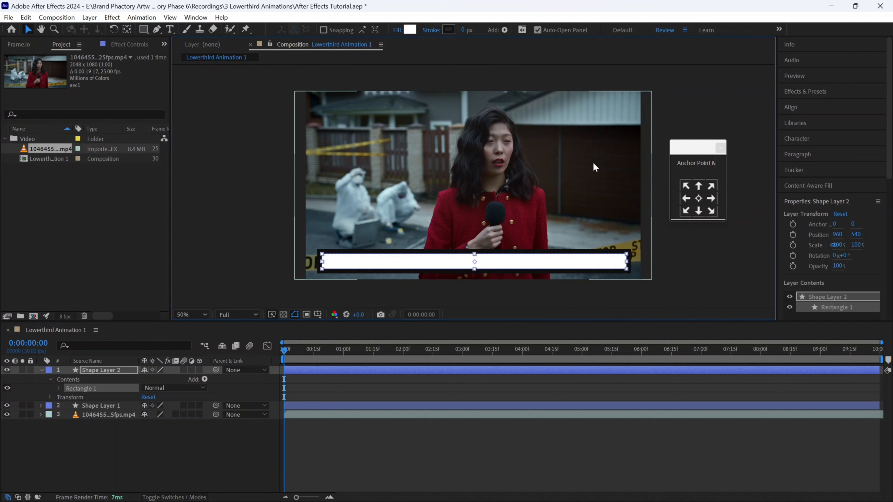
click(675, 210)
click(573, 262)
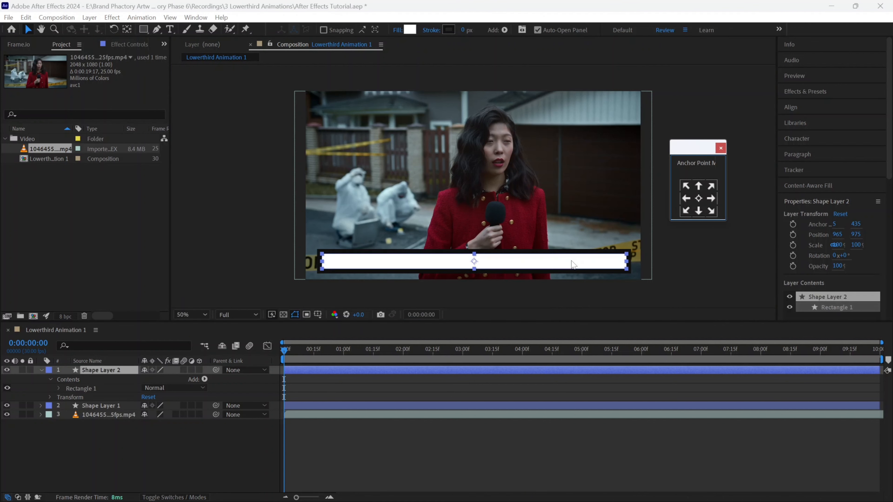
Apply Gradient Ramp to the white rectangle, placing the ramp start near 1760, 904 and the ramp end near 104, 970
click(816, 92)
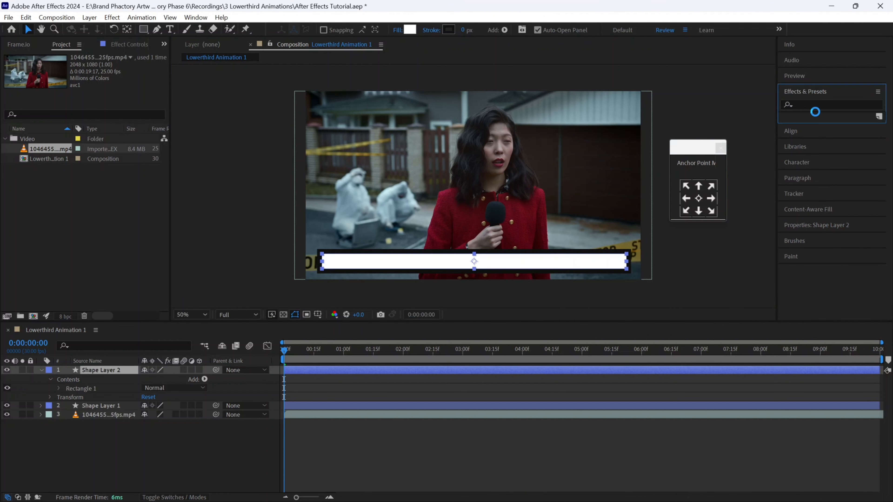
click(813, 105)
text(gradien)
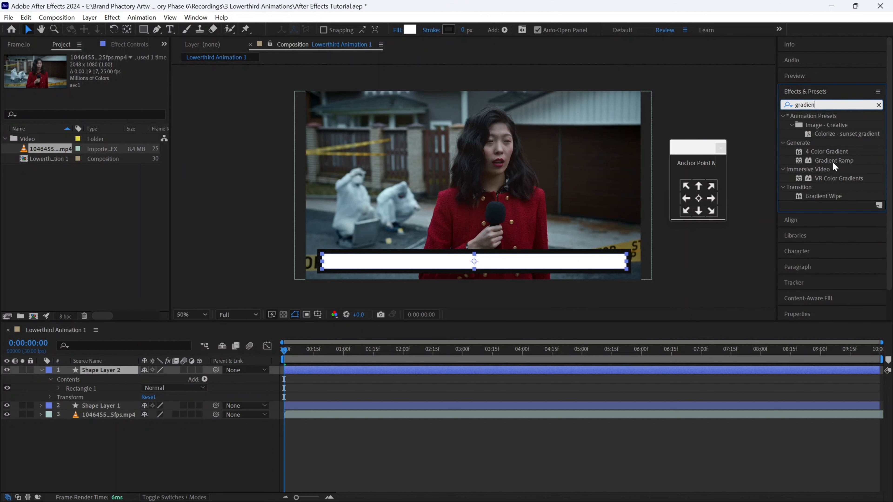
drag(834, 161, 554, 264)
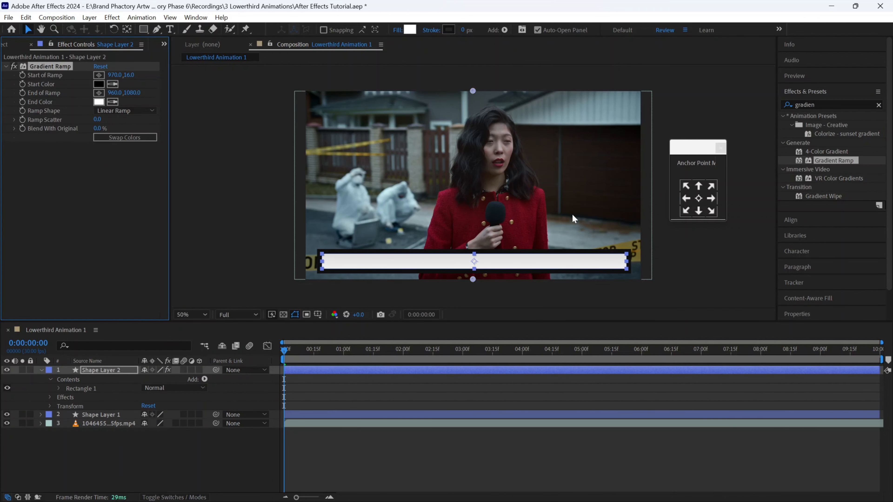
drag(473, 91, 614, 250)
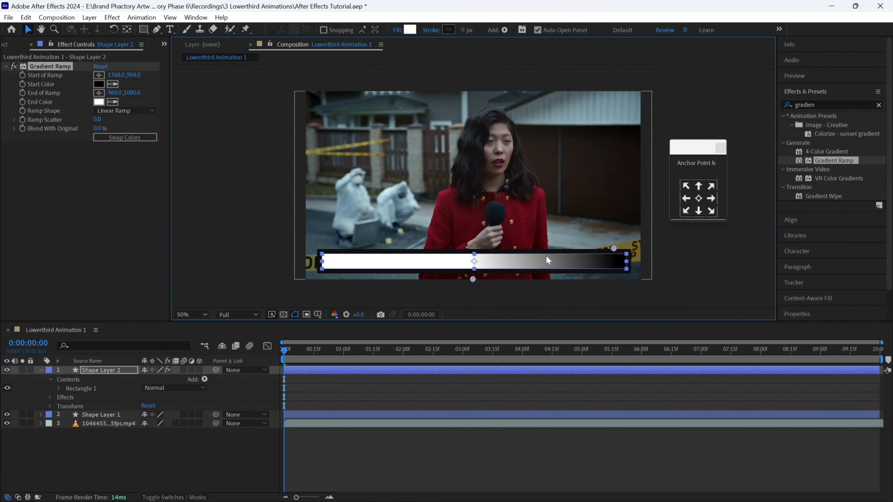
drag(473, 278, 323, 261)
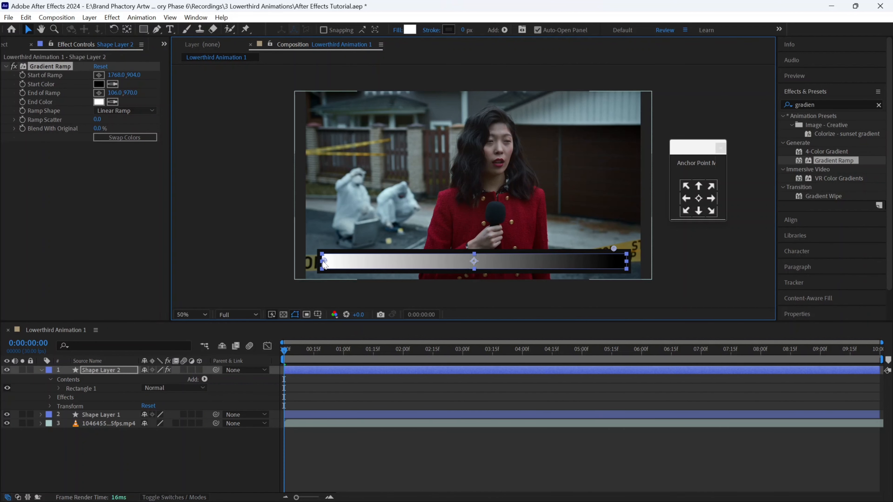
Set the Gradient Ramp's start color to pale blue #DEEAF8 and move the ramp start to about 1814, 960
click(98, 87)
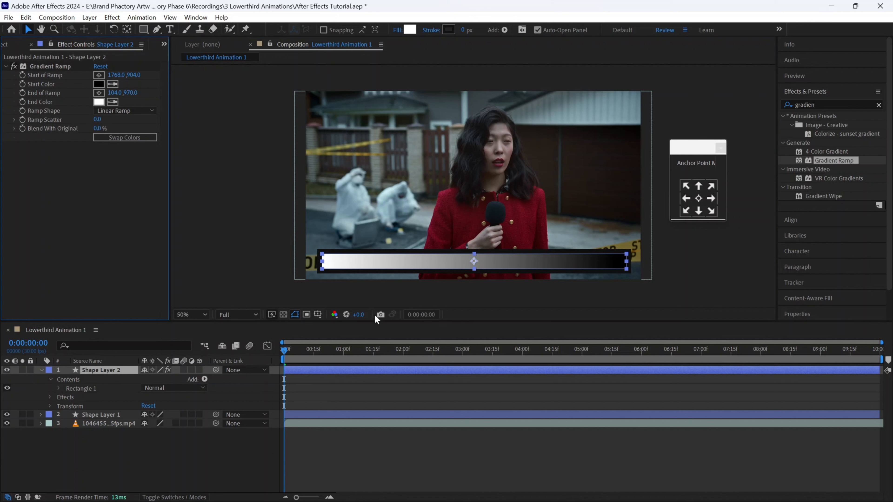
click(99, 86)
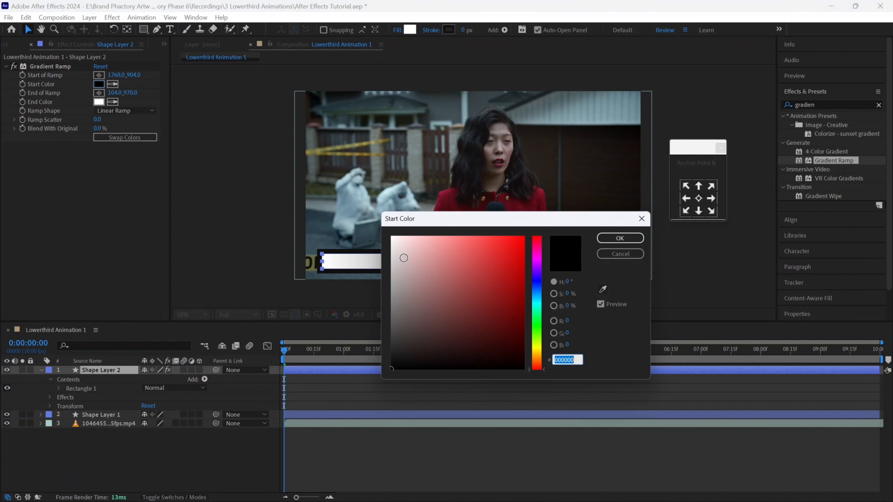
click(392, 246)
drag(392, 247, 383, 250)
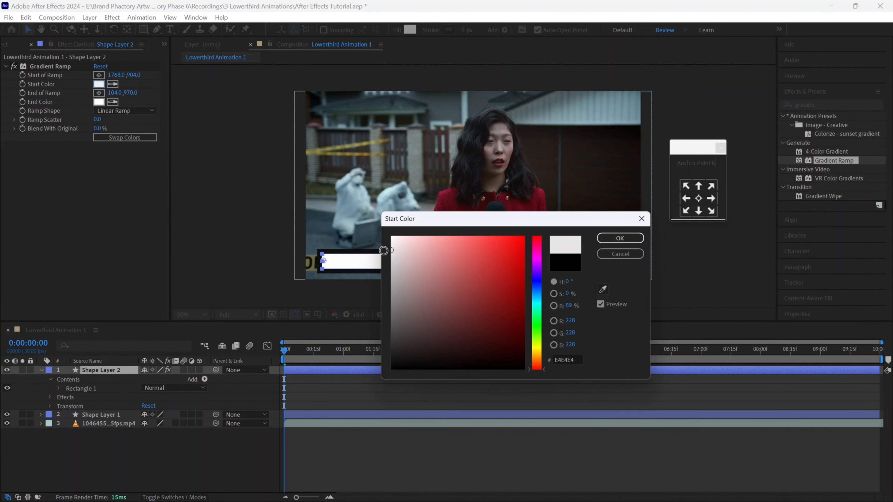
drag(430, 229, 413, 312)
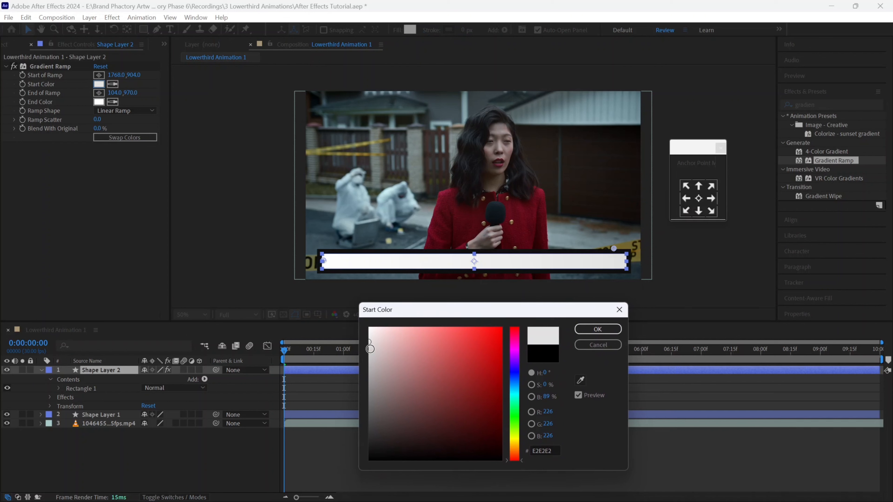
drag(370, 348, 367, 348)
drag(514, 386, 513, 384)
drag(371, 352, 373, 334)
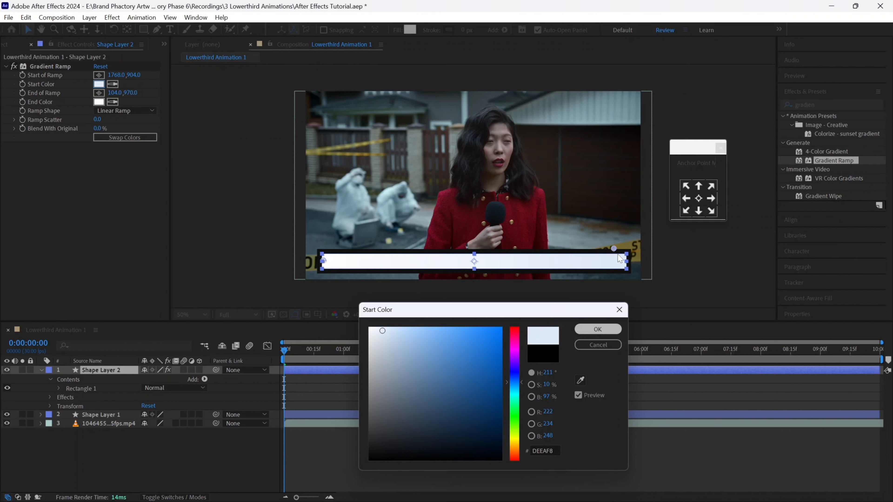
click(598, 329)
drag(614, 248, 622, 258)
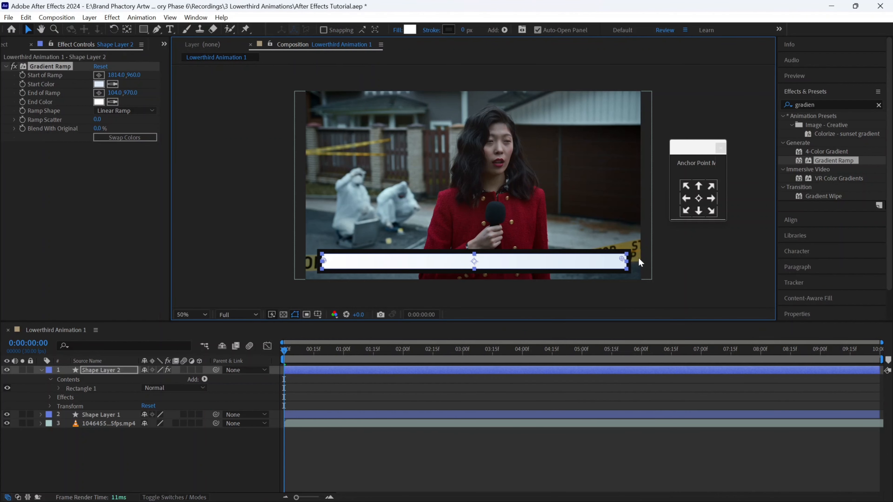
click(675, 265)
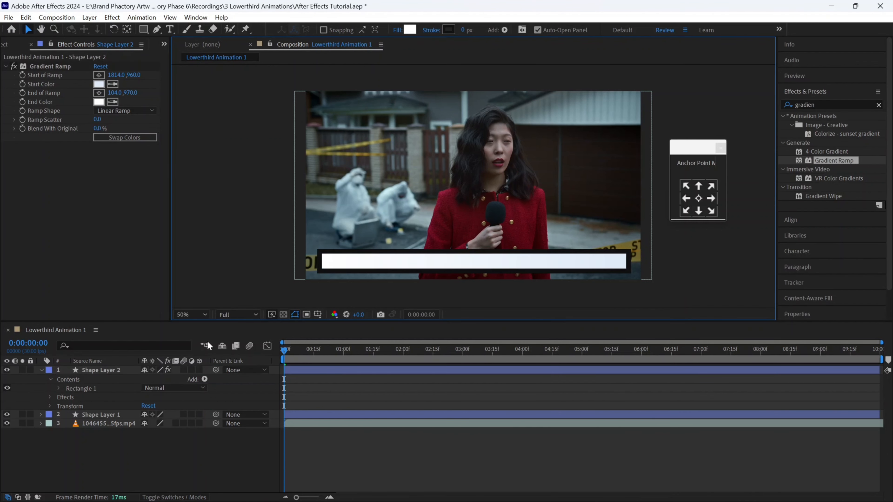
Draw a thin strip along the white bar's bottom edge as a new shape layer and fill it with red #F61919
click(41, 370)
click(332, 272)
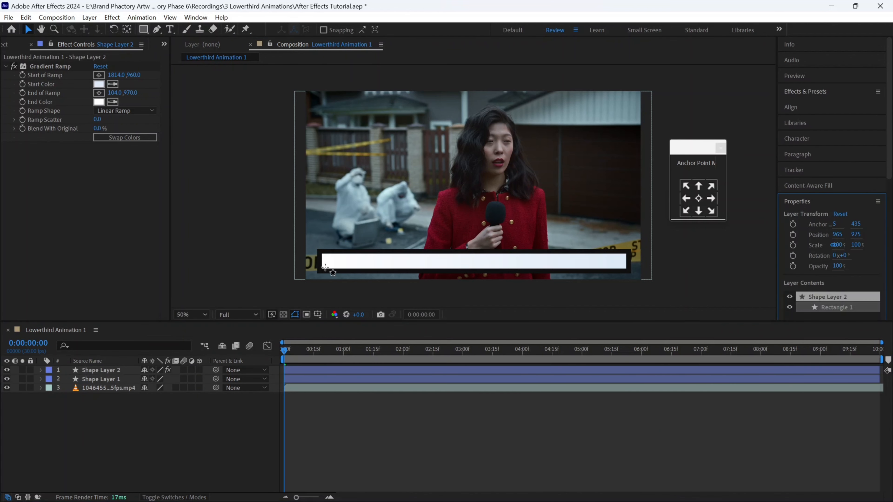
key(q)
drag(322, 264, 631, 268)
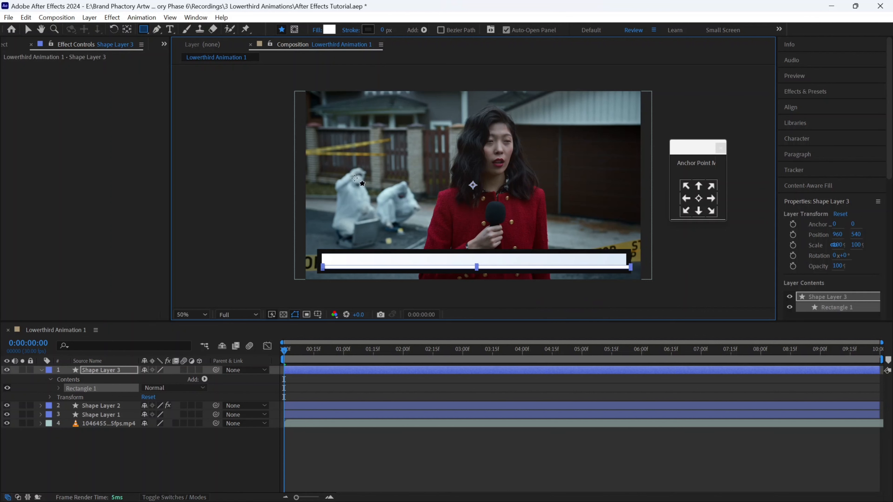
click(329, 29)
drag(496, 361, 487, 330)
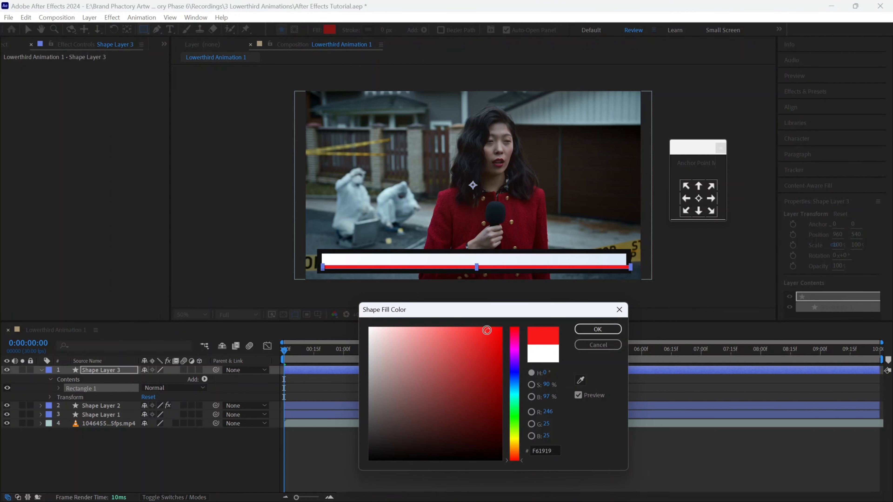
click(598, 329)
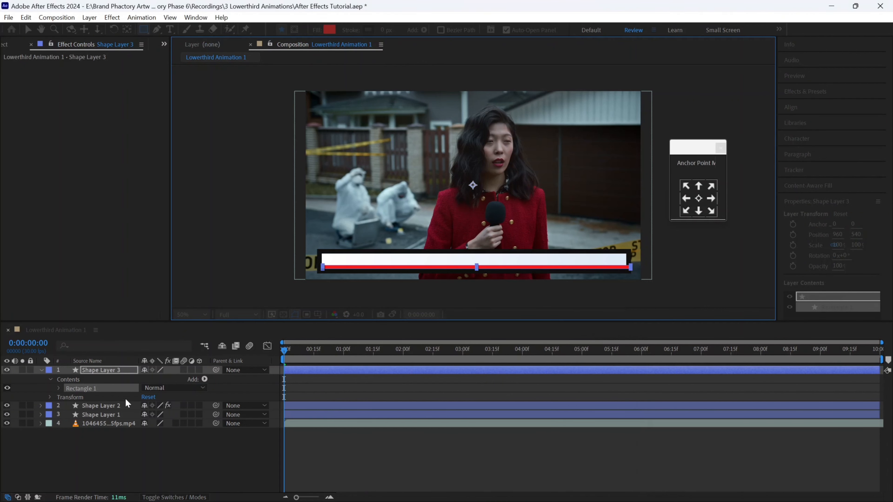
Set the width of the white rectangle's path to 1700, keeping its height unlinked
click(98, 405)
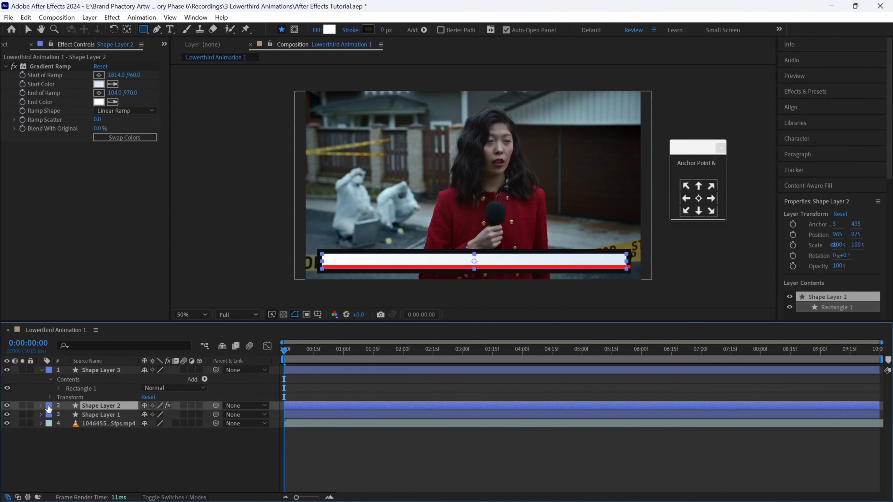
click(38, 406)
click(59, 424)
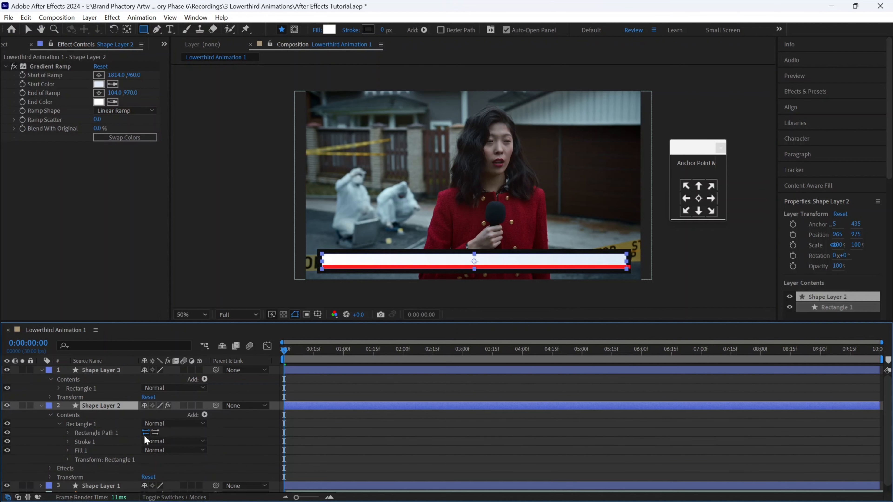
click(68, 433)
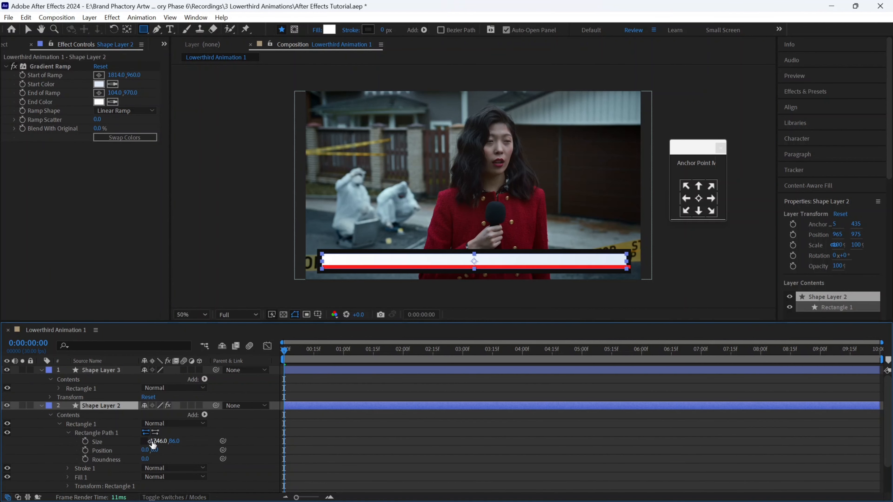
text(1700)
key(Return)
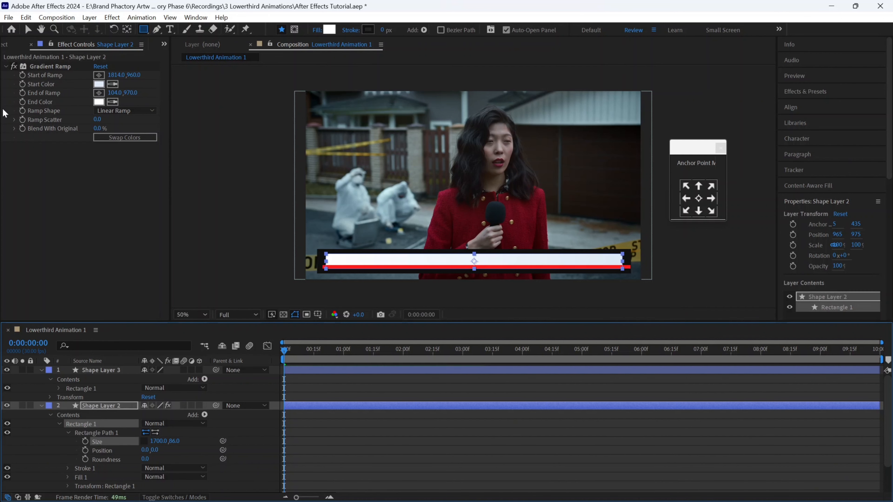
Align the white rectangle's left edge with the left end of the red strip
click(27, 29)
shift+click(103, 371)
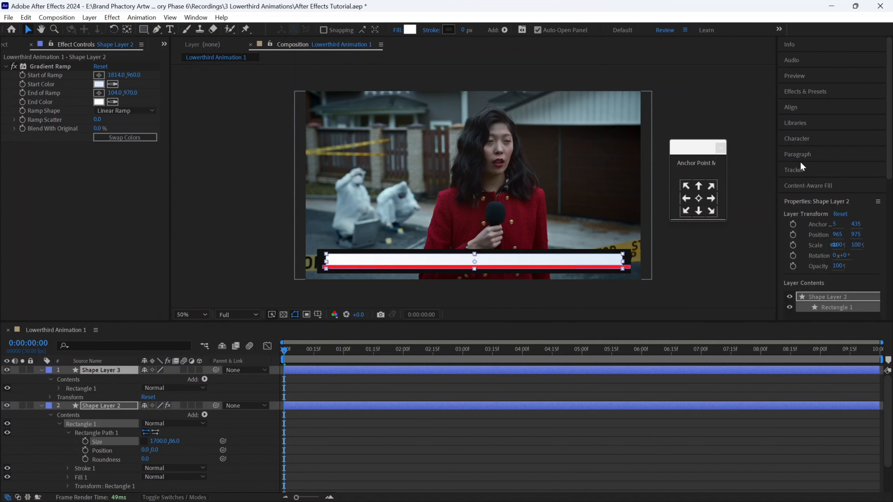
click(791, 107)
click(788, 136)
click(674, 258)
click(628, 267)
scroll(628, 268, up, 1)
drag(628, 267, 471, 224)
scroll(573, 228, up, 1)
drag(673, 263, 675, 263)
scroll(644, 261, down, 2)
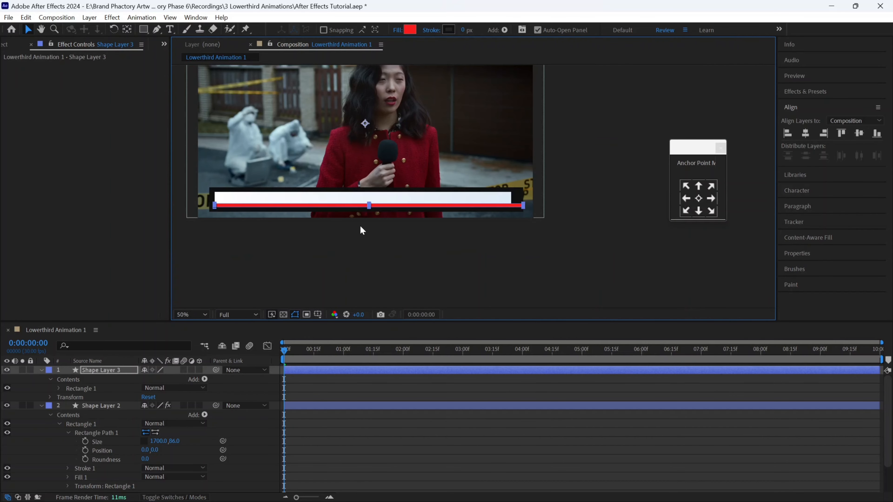
drag(361, 229, 398, 266)
click(397, 267)
click(276, 245)
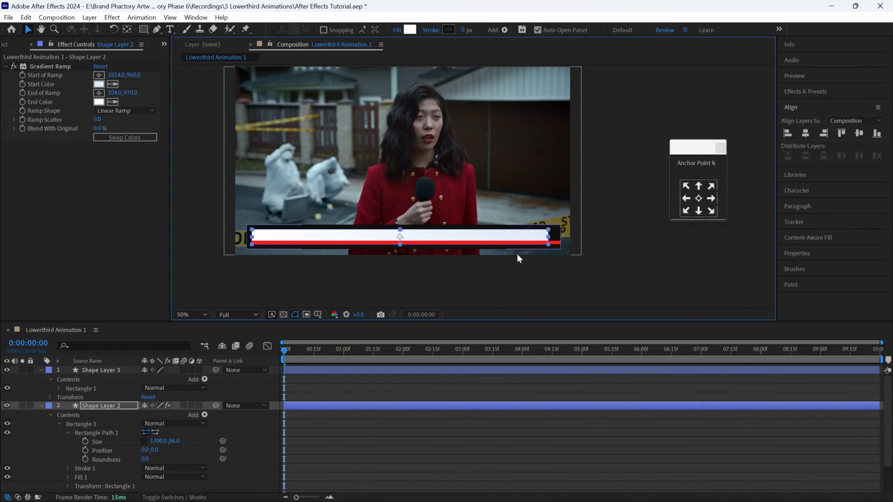
click(564, 274)
Draw a red tab above the bar's left end as a new shape layer and place that layer between the white and dark bars
click(41, 370)
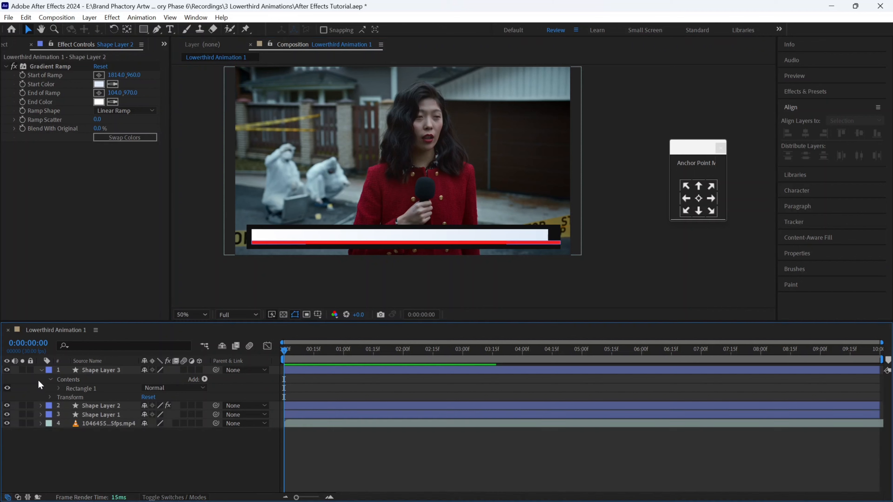
click(41, 379)
click(143, 30)
drag(249, 215, 338, 233)
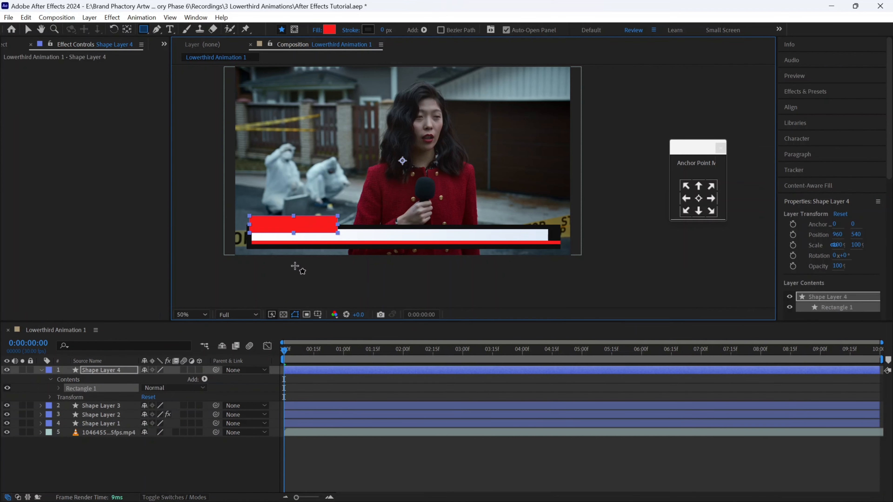
drag(101, 373, 105, 390)
click(102, 397)
click(7, 398)
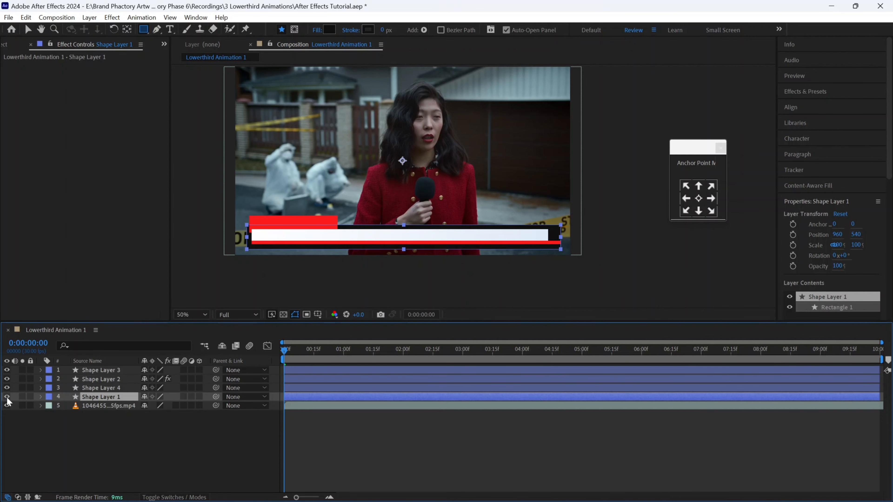
Draw a small square over the red tab's right end as a new shape layer and rotate it into a diamond
click(110, 427)
mouse_move(332, 186)
mouse_down()
mouse_move(359, 212)
mouse_move(346, 184)
mouse_move(340, 203)
mouse_up()
key(w)
key(v)
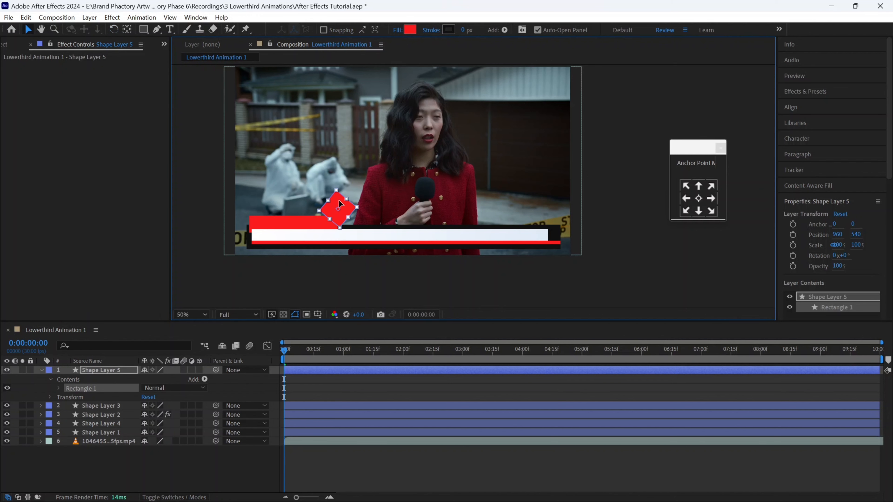
Rename the diamond's layer as Mask and display the layers' mode and track matte options
click(102, 370)
key(Return)
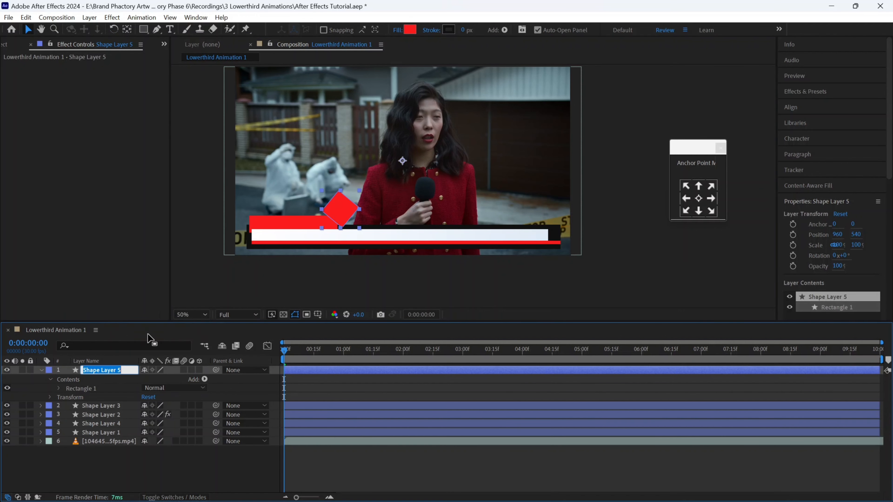
text(Mask)
key(Return)
click(41, 370)
click(101, 405)
click(188, 496)
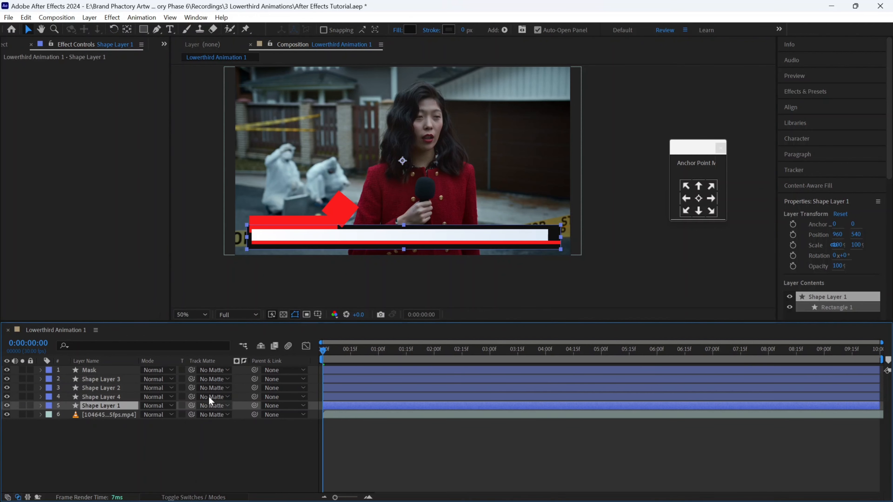
click(217, 405)
click(230, 434)
key(ctrl+z)
Apply Mask as an inverted track matte to the red tab's layer, cutting off the tab's upper right corner
click(113, 379)
click(122, 398)
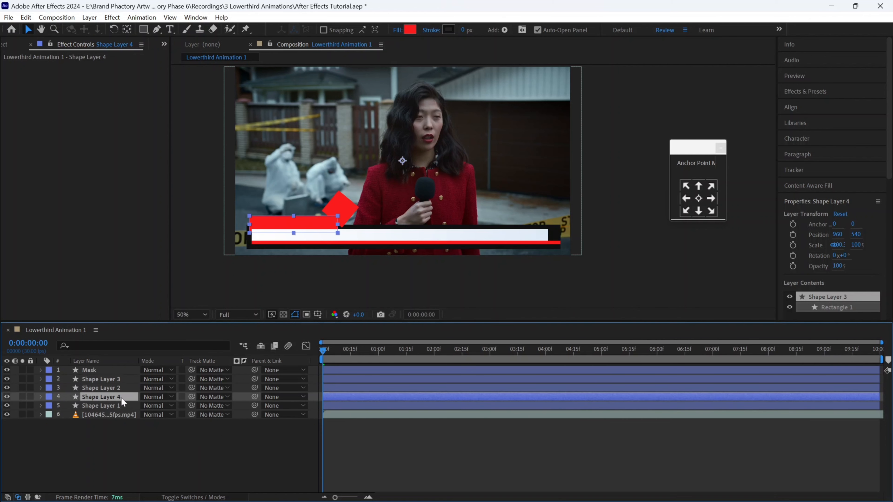
click(212, 397)
click(225, 421)
click(339, 292)
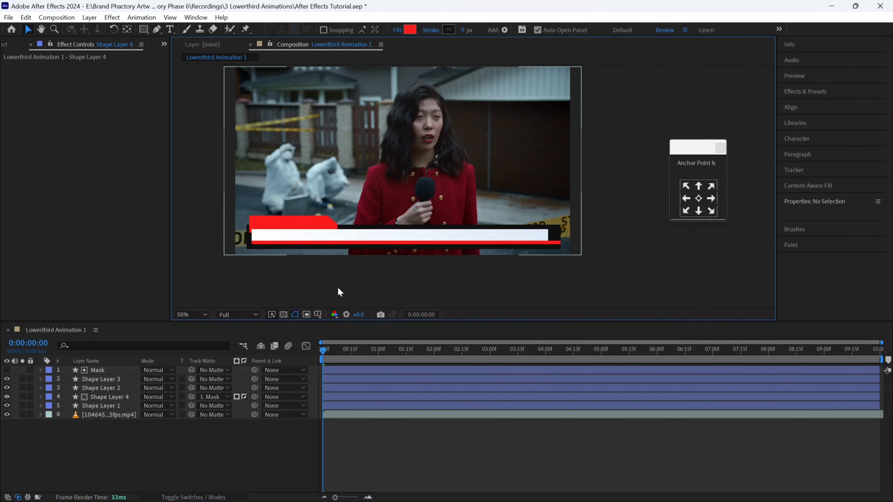
Add a text layer reading BREAKING NEWS over the red tab
key(ctrl+t)
click(299, 217)
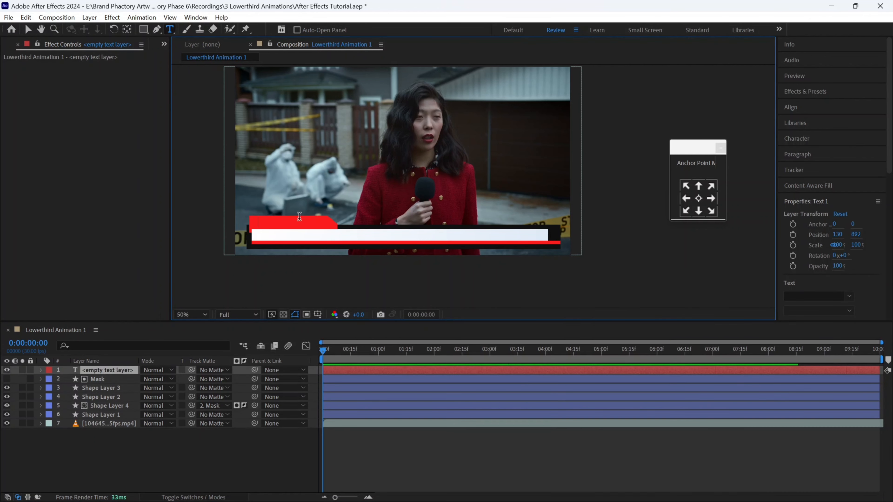
text(BREAKING NEWS)
click(296, 30)
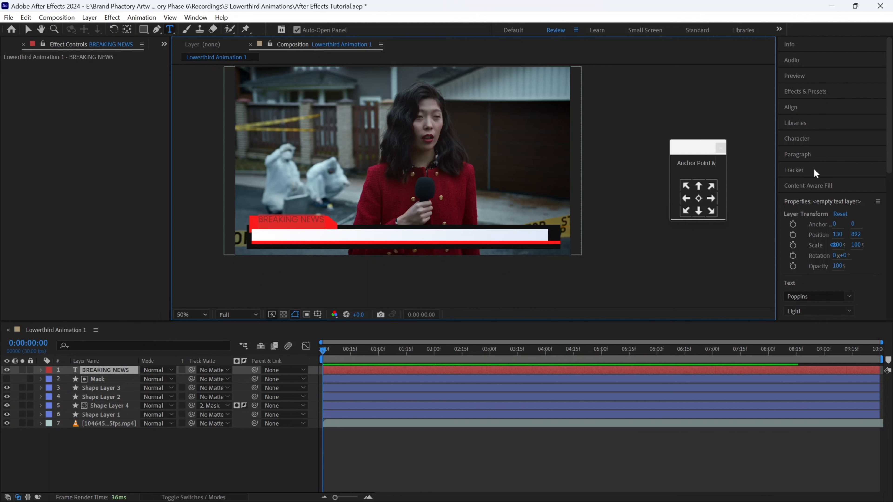
Set the BREAKING NEWS text to Poppins ExtraBold Italic with a white fill
click(838, 167)
click(803, 350)
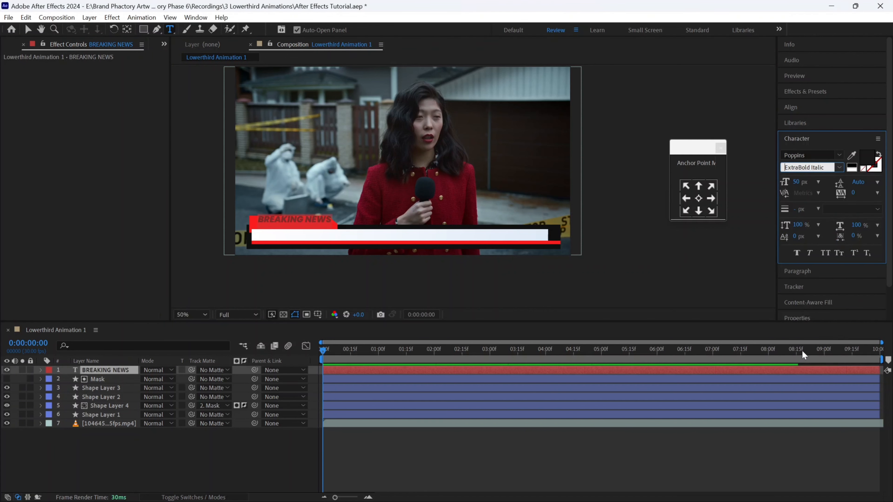
click(867, 159)
click(594, 329)
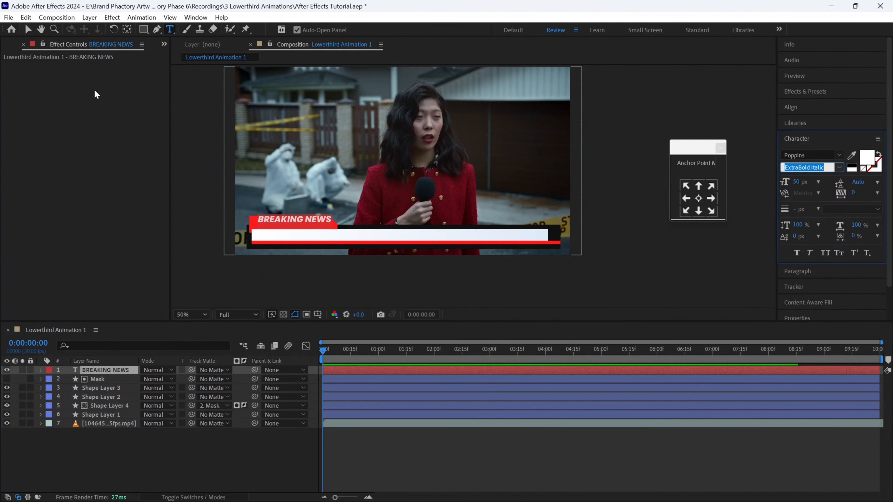
Move the BREAKING NEWS text down into the red tab and set its font size to 47 px
key(v)
drag(277, 222, 274, 227)
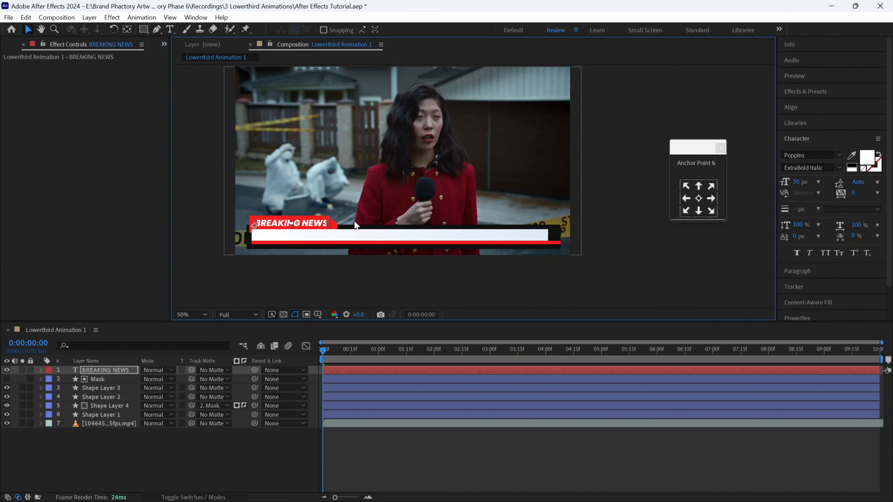
click(797, 183)
Nudge the BREAKING NEWS text right and slightly up to center it in the tab, and center its anchor point
key(Right)
key(Right)
key(Right)
key(Right)
key(Right)
key(Right)
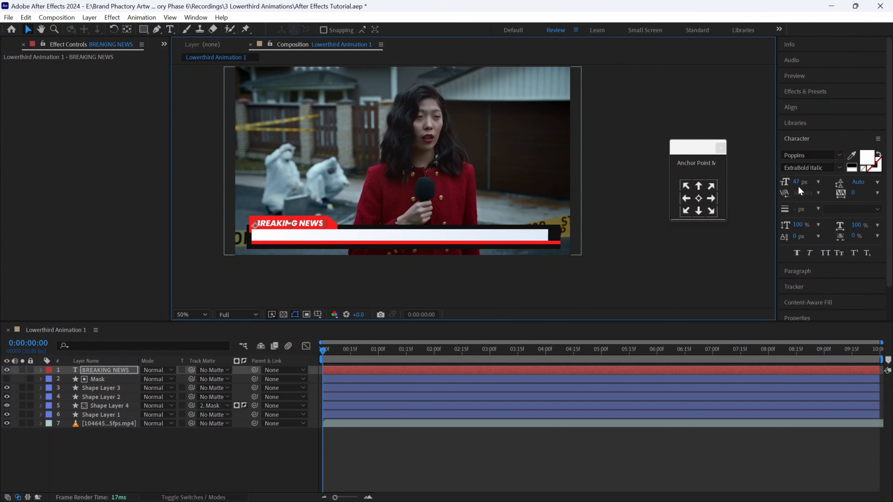
key(Up)
key(Up)
click(699, 199)
click(436, 283)
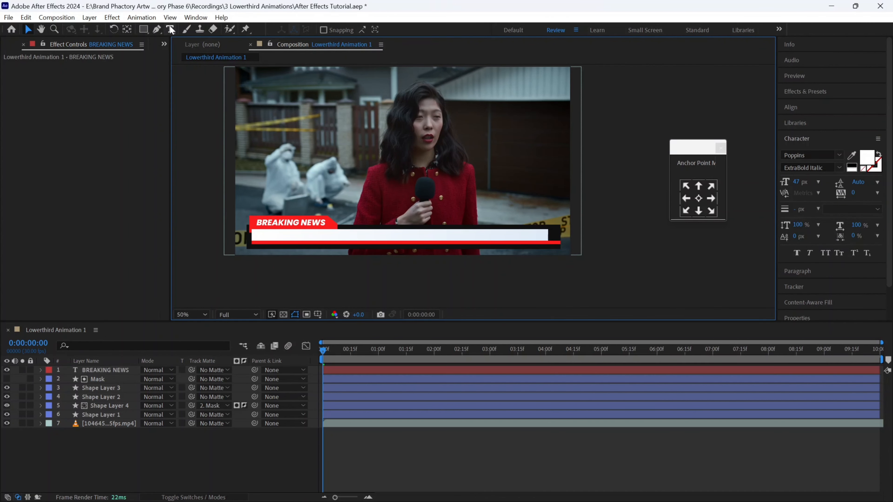
Add a headline text layer reading DEADLY EXPLOTION ROCKS BUSY CHINA MARKET on the white bar
key(ctrl+t)
click(260, 234)
text(DEADLY)
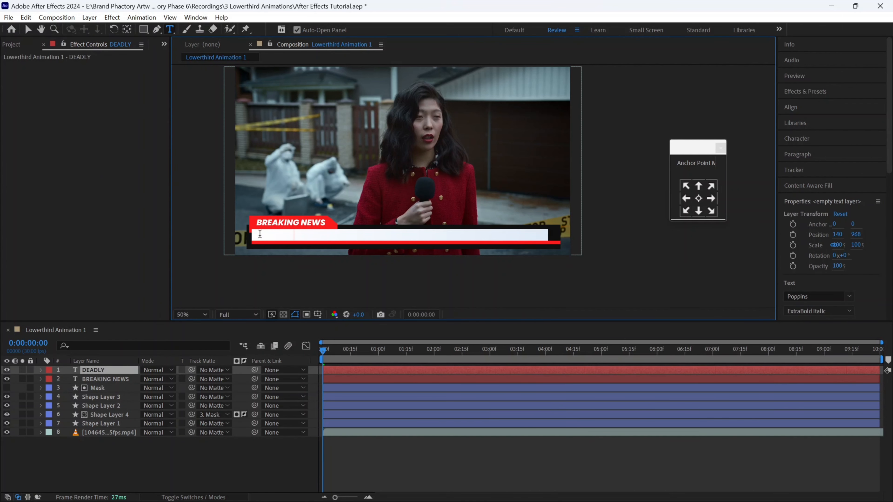
text( EXPLOTION ROCKS BUSY CHINA MARKET)
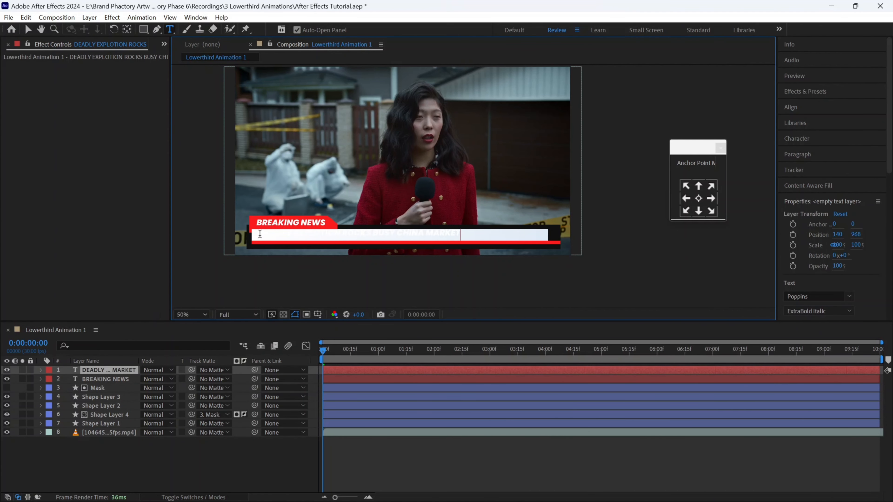
Style the headline as Poppins Bold, 57 px, in the red sampled from the strip, and move it down to fit the white bar
key(ctrl+a)
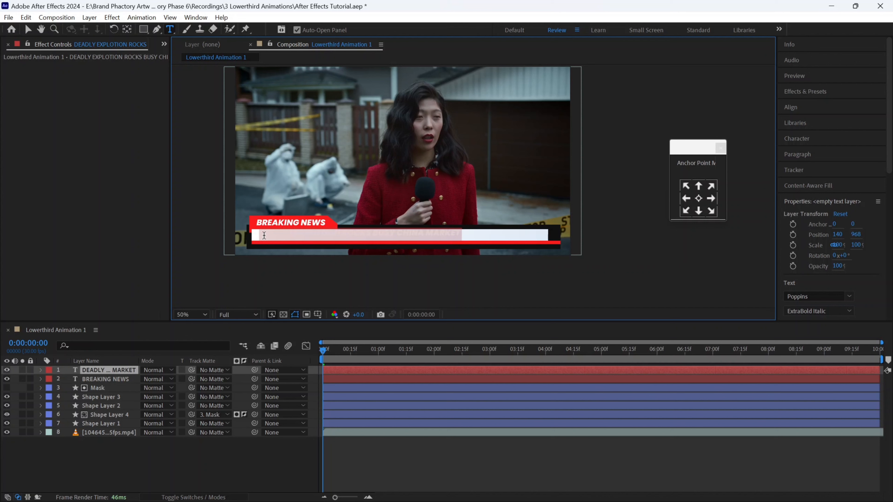
click(808, 145)
click(808, 167)
click(813, 318)
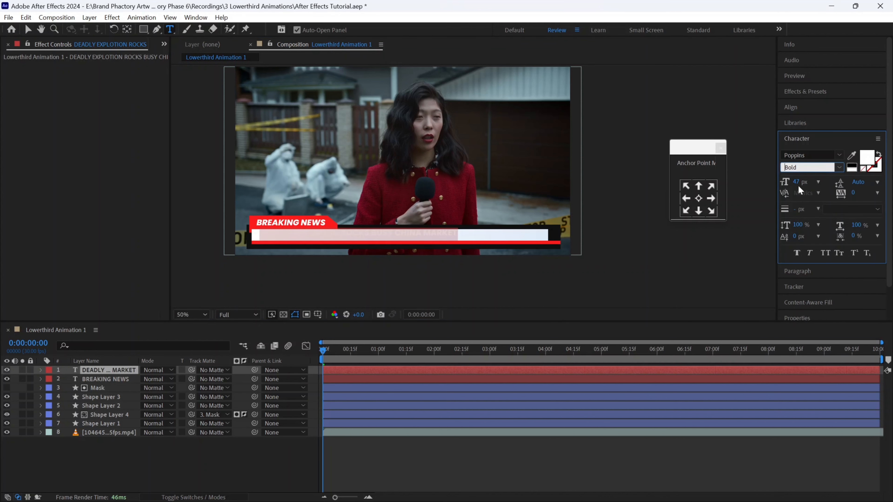
mouse_move(798, 182)
mouse_down()
mouse_move(820, 181)
mouse_move(786, 188)
mouse_up()
click(851, 155)
click(556, 239)
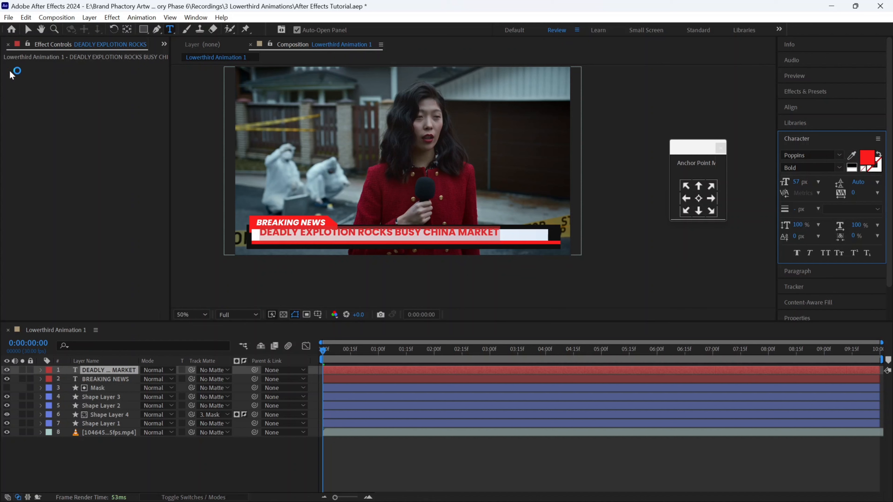
key(v)
drag(370, 231, 370, 234)
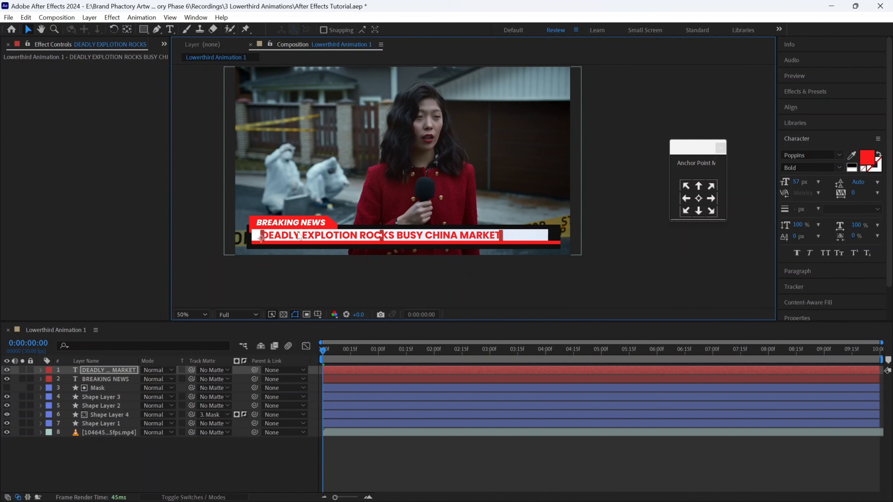
Nudge the white bar a few pixels down so it sits evenly behind the headline
scroll(298, 236, up, 2)
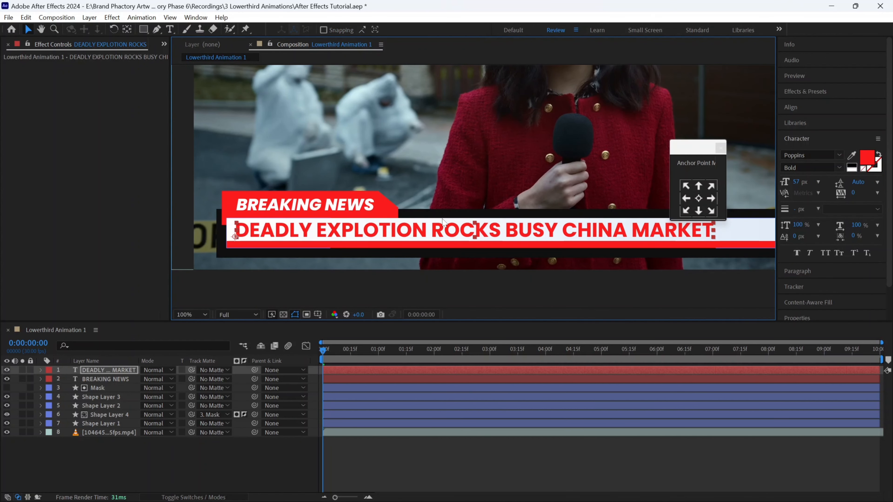
click(442, 221)
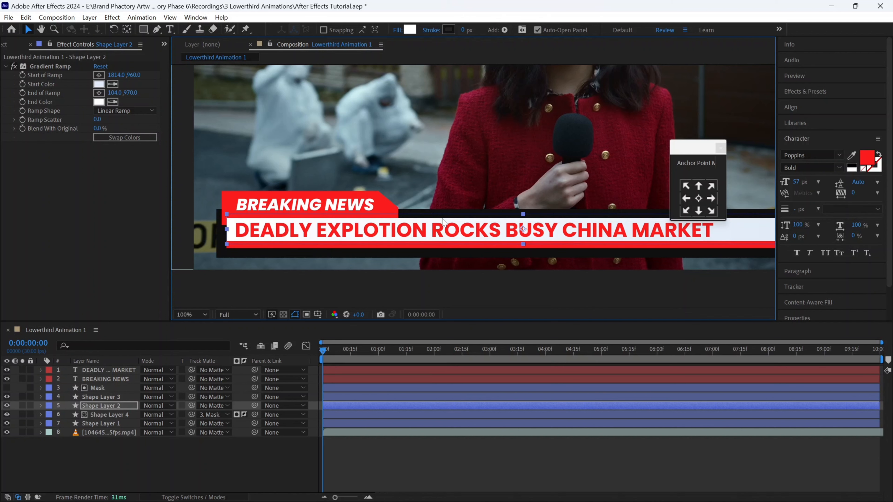
key(Up)
key(Up)
key(Down)
key(Down)
key(Down)
key(Down)
key(Down)
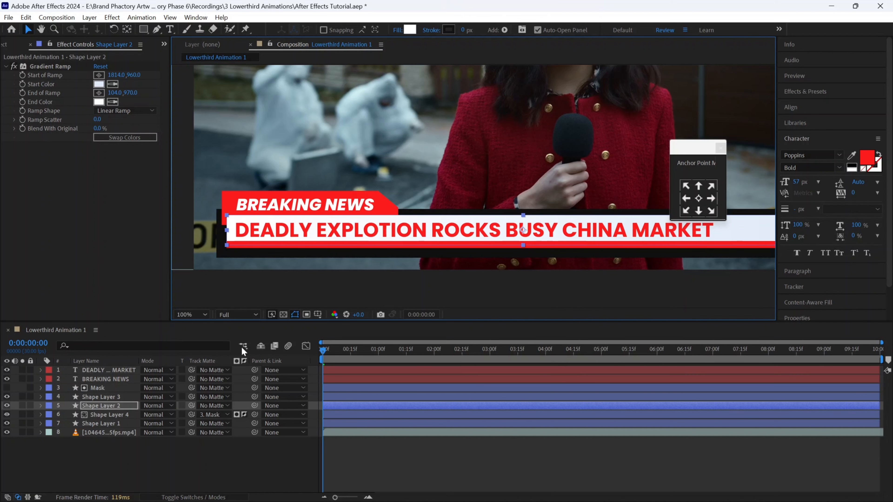
Change the headline text's font weight to Poppins ExtraBold and deselect it to view the whole lower third
click(105, 370)
click(811, 167)
click(798, 334)
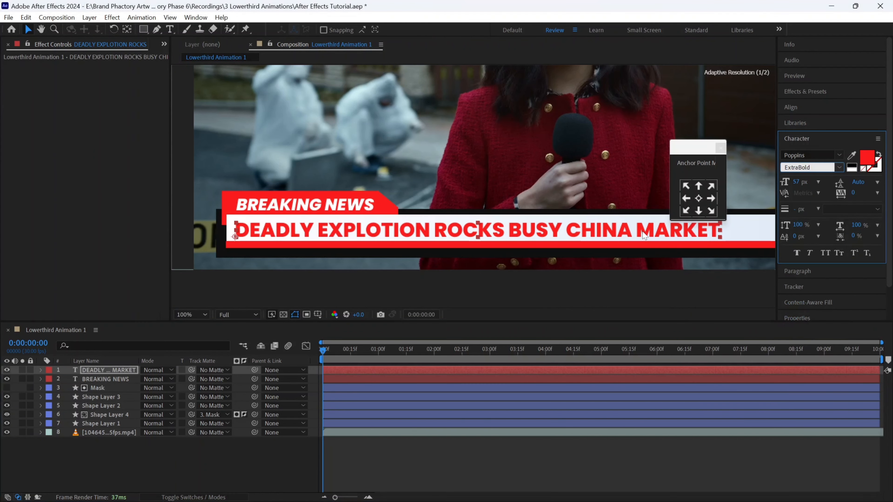
key(Up)
key(Up)
key(Up)
key(Down)
key(Down)
key(Down)
click(482, 235)
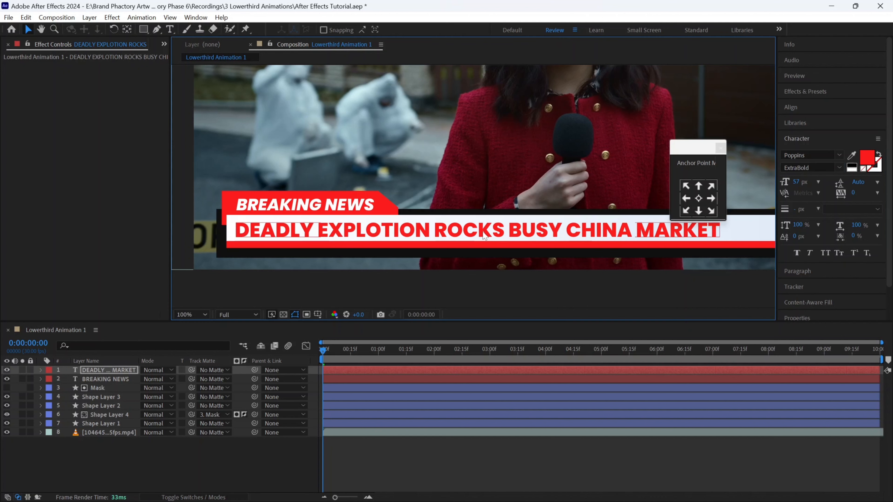
scroll(547, 266, down, 1)
click(547, 266)
drag(583, 264, 511, 295)
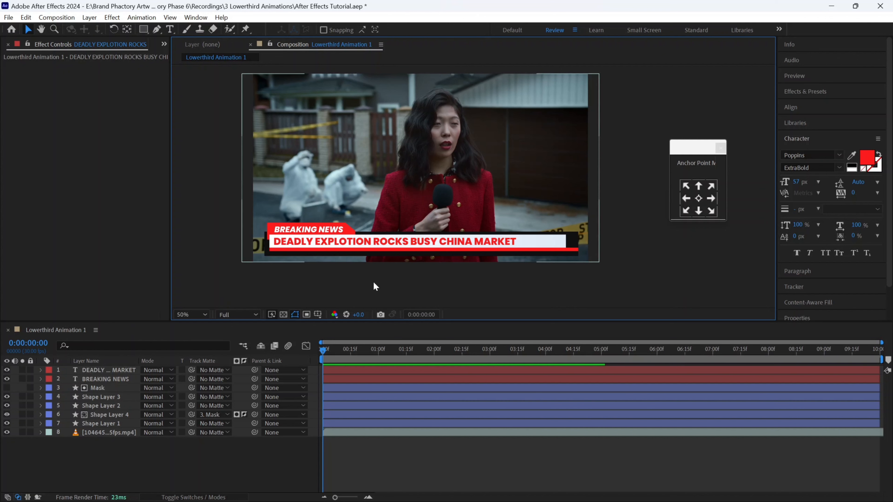
Hide both text layers and all shapes above the dark bar, and move the dark bar's anchor point to the middle of its left edge
drag(7, 379, 6, 416)
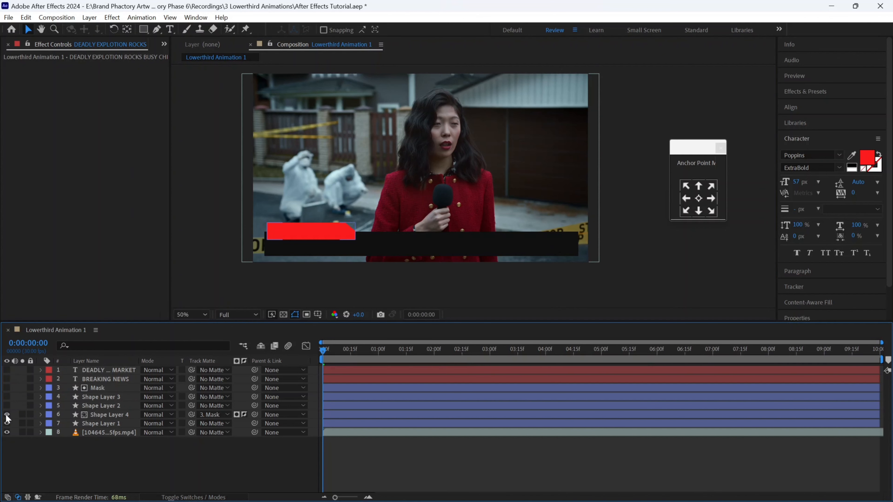
click(357, 249)
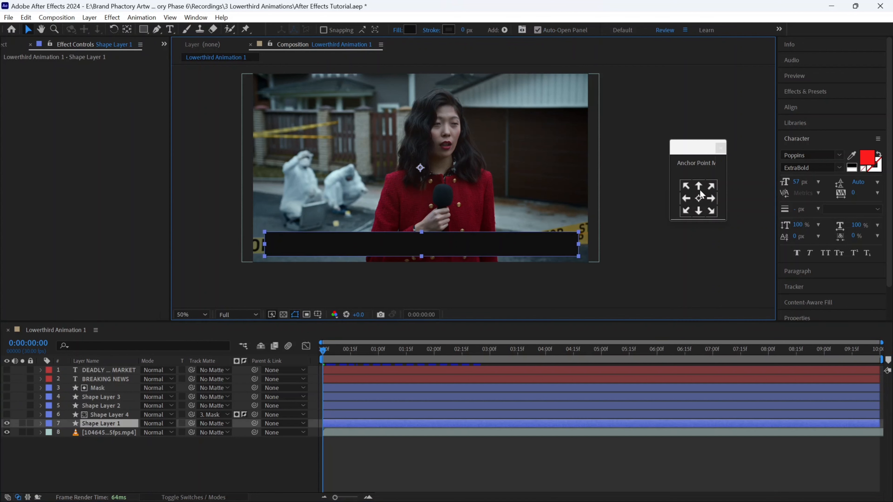
click(683, 198)
Keyframe the dark bar's horizontal scale from 0% at the composition start to 100% at 0:00:00:15
key(s)
click(350, 355)
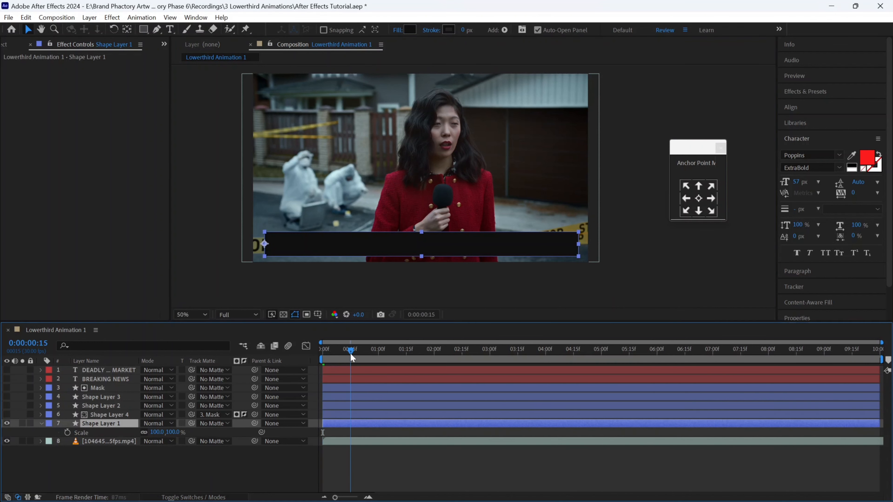
click(67, 432)
key(Home)
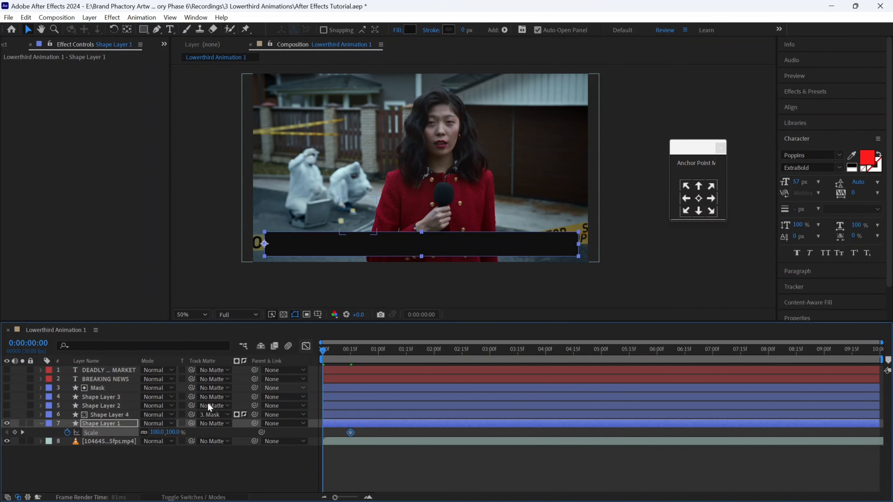
click(157, 433)
text(0)
key(Return)
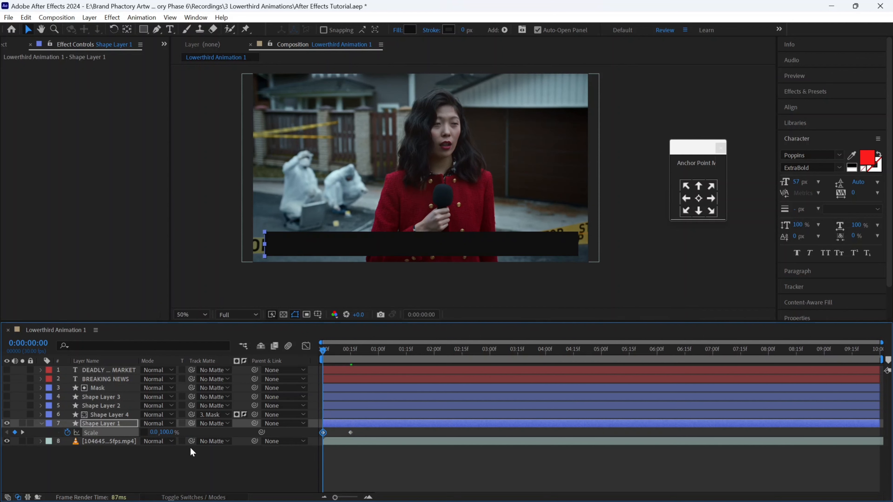
Apply Easy Ease to both of the dark bar's scale keyframes and scrub through its reveal
drag(363, 431, 314, 444)
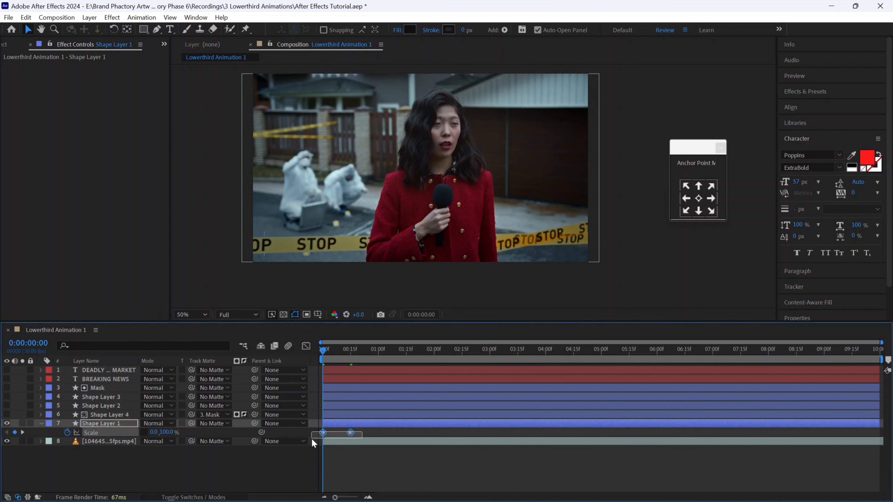
right_click(324, 432)
mouse_move(343, 425)
click(475, 350)
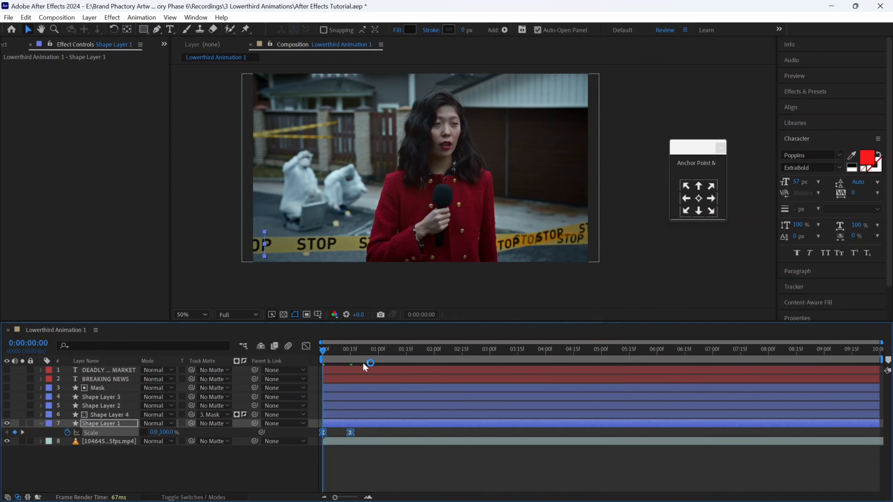
drag(323, 350, 370, 350)
Make the thin red strip layer visible, reveal its scale, and move its anchor point to its left end
click(354, 414)
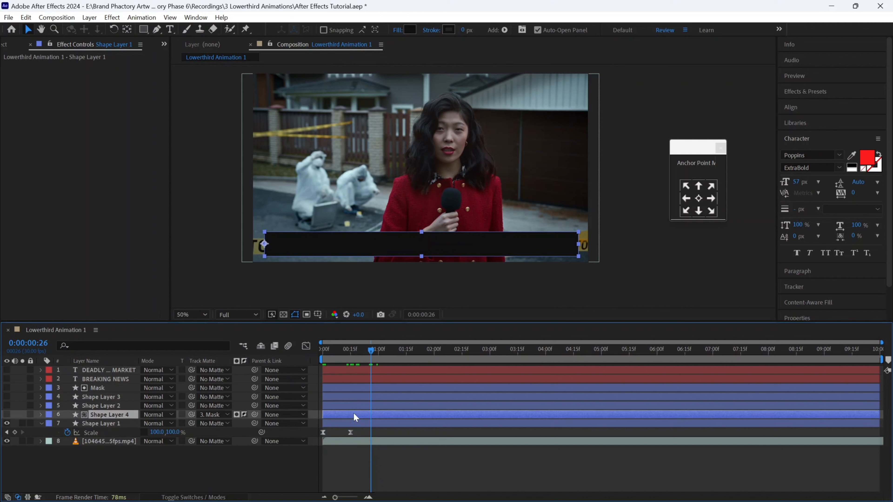
click(7, 415)
click(7, 414)
click(7, 406)
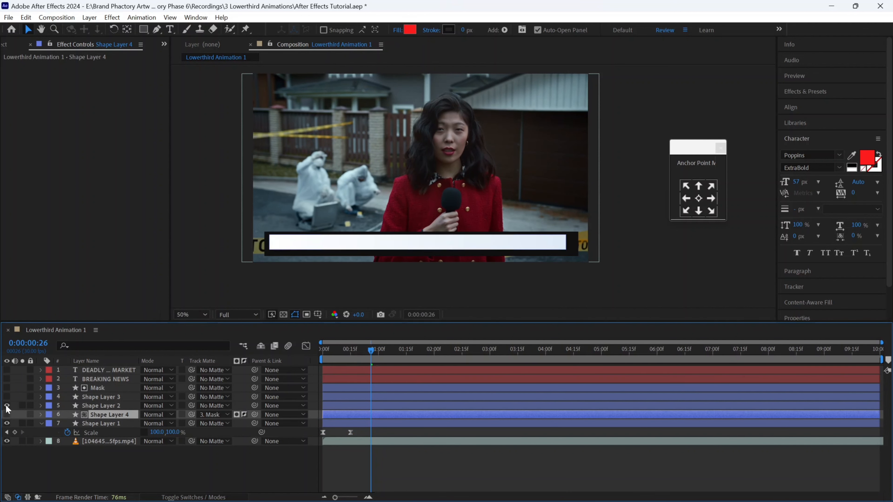
click(6, 406)
click(7, 397)
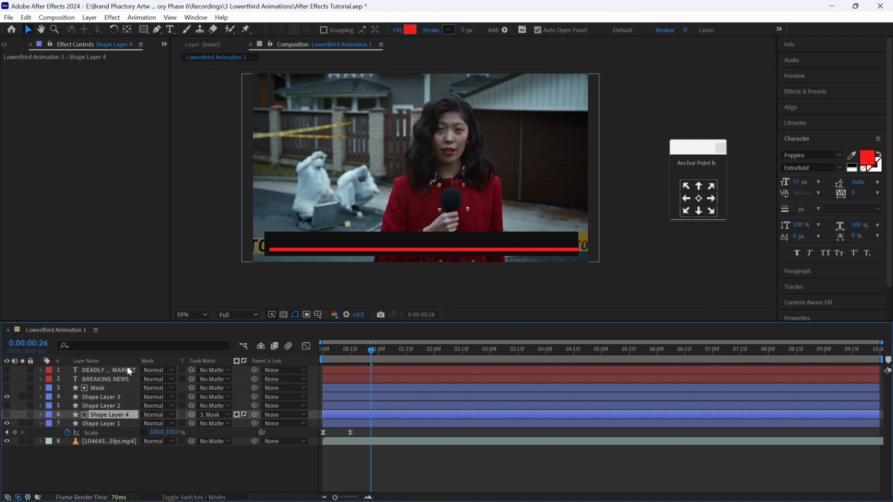
mouse_move(104, 394)
mouse_down()
mouse_move(118, 422)
mouse_move(112, 394)
mouse_up()
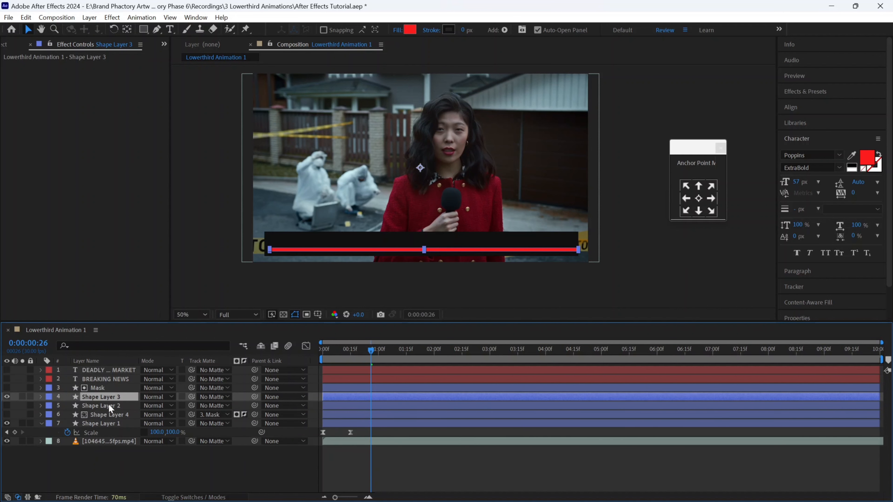
key(s)
click(686, 198)
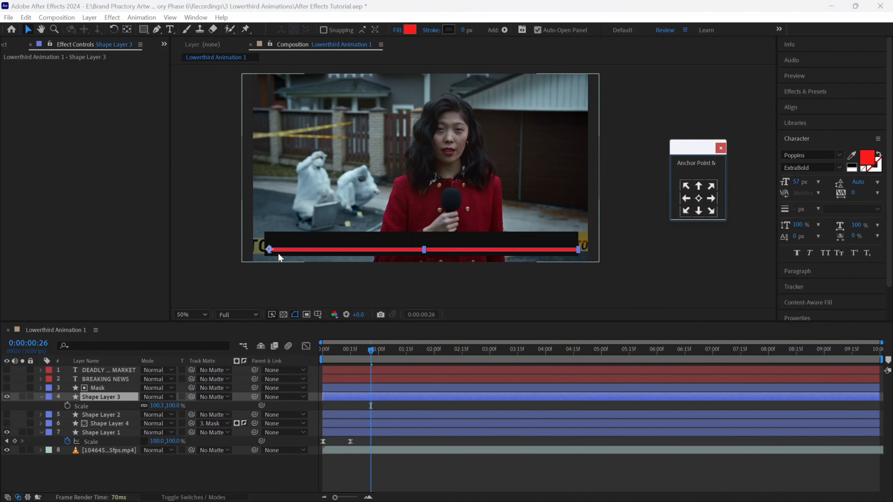
Keyframe the red strip's horizontal scale from 0% at 0:00:00:07 to full width at 0:00:00:26
click(68, 407)
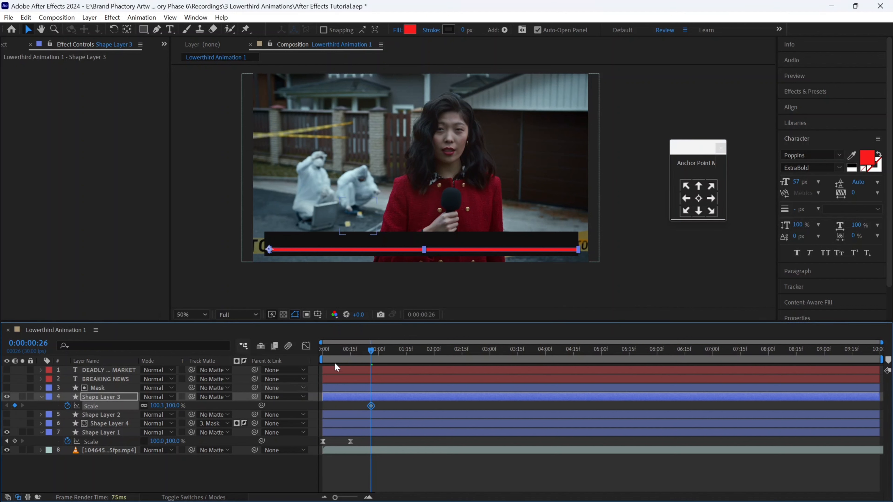
click(336, 351)
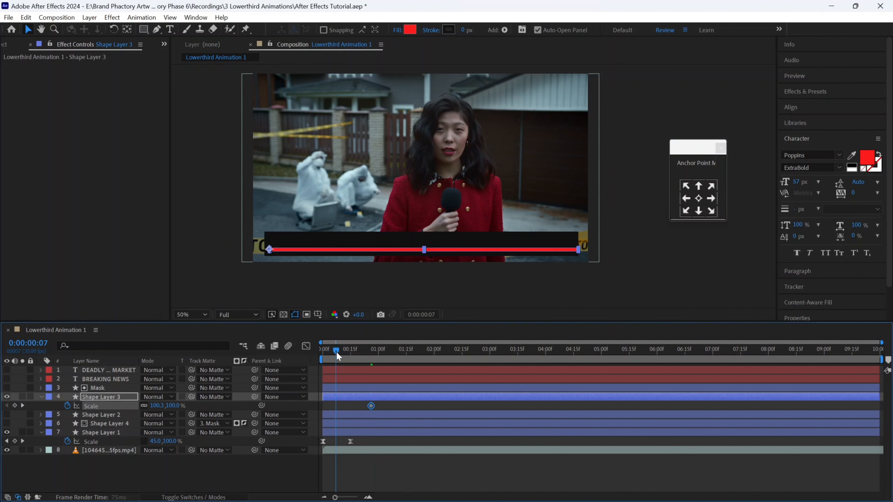
click(144, 406)
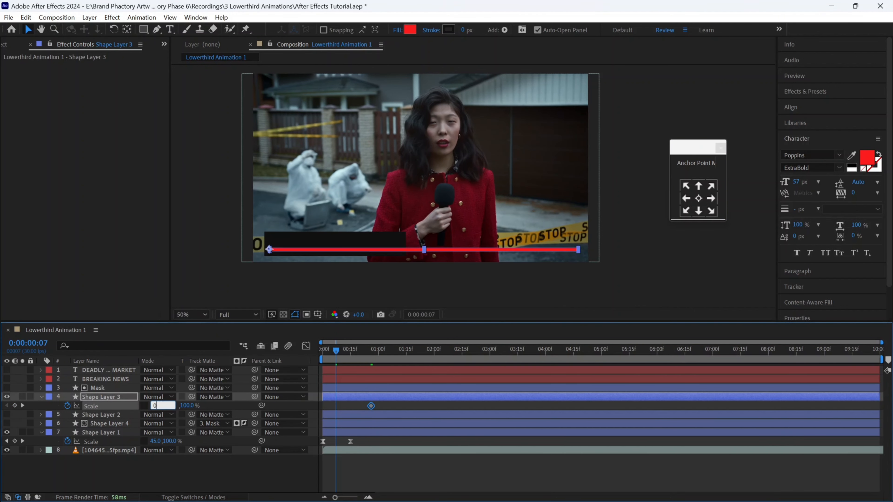
key(Return)
Apply Easy Ease to both of the red strip's scale keyframes
drag(383, 402, 331, 414)
right_click(335, 406)
mouse_move(404, 400)
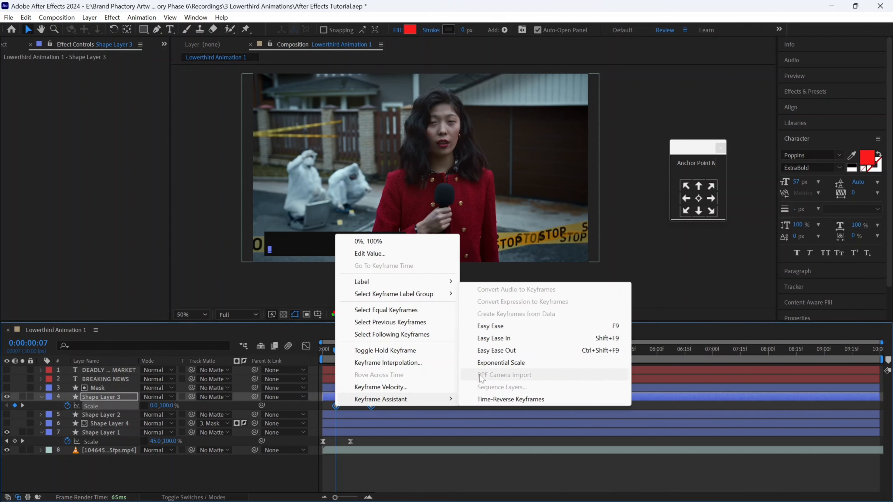
click(491, 326)
drag(384, 404, 358, 426)
click(381, 430)
Make the white bar layer visible, reveal its scale, and move its anchor point to the middle of its bottom edge
click(383, 417)
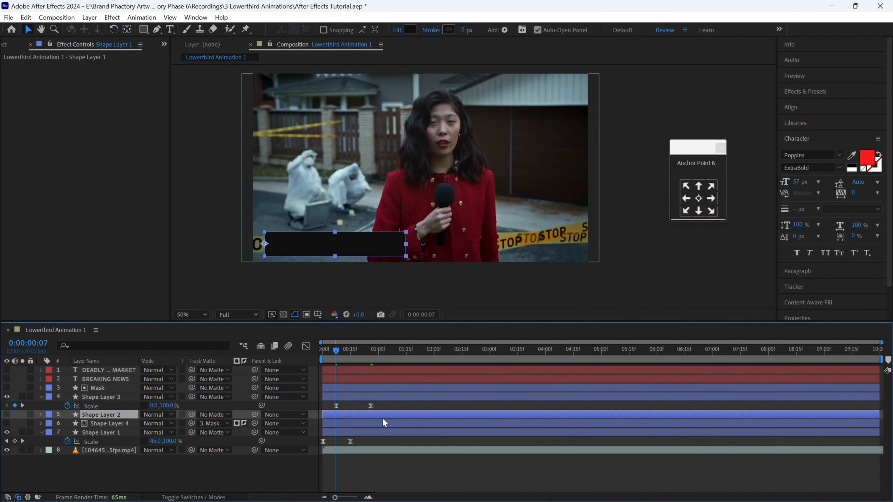
click(385, 422)
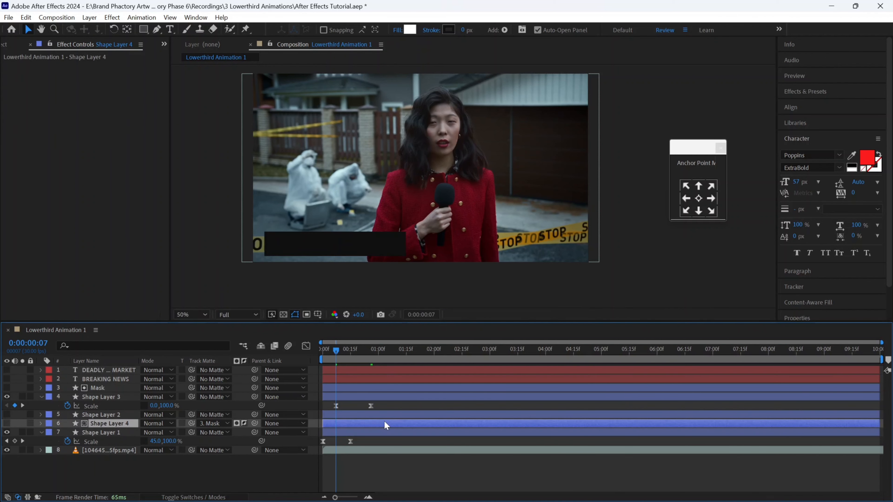
click(7, 423)
click(7, 424)
click(7, 415)
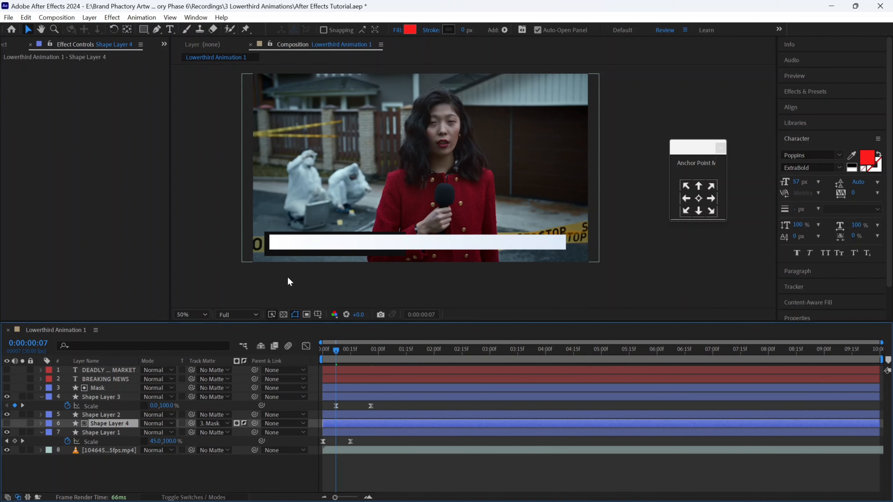
click(409, 351)
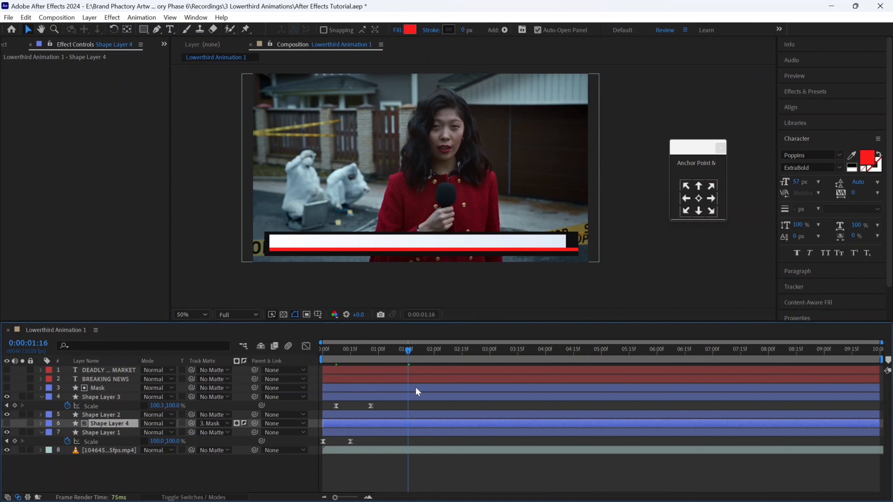
click(418, 419)
click(418, 415)
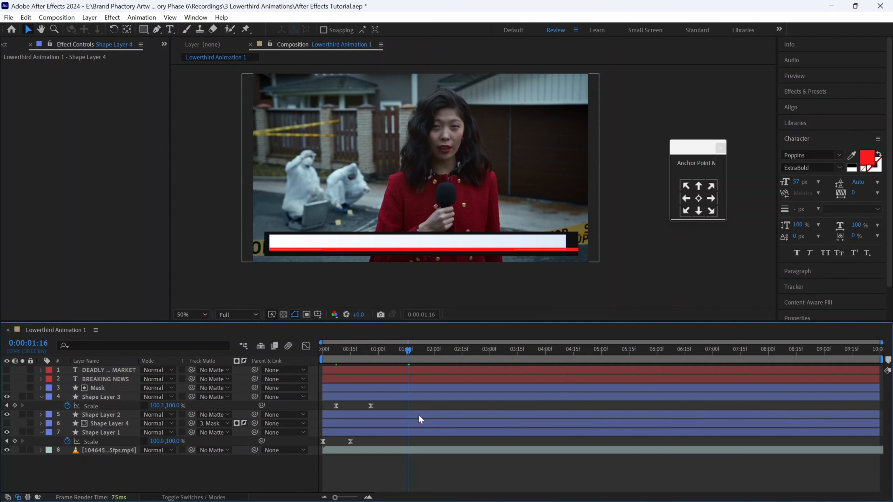
key(s)
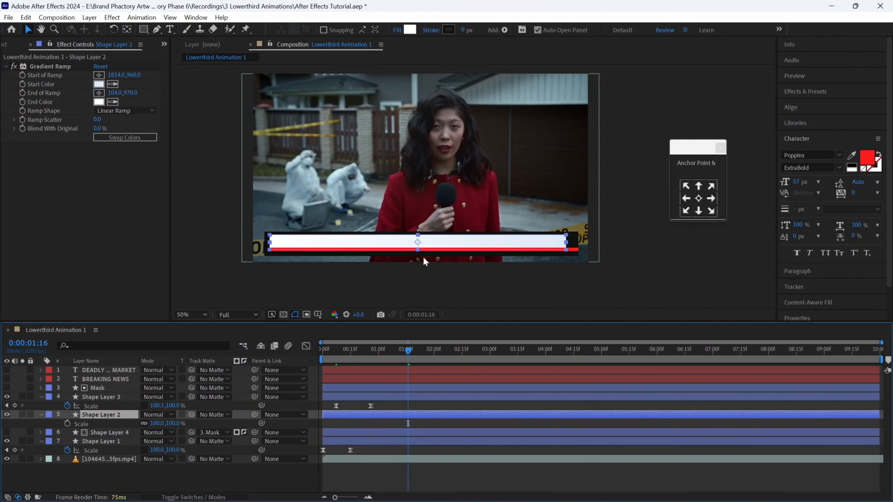
click(698, 211)
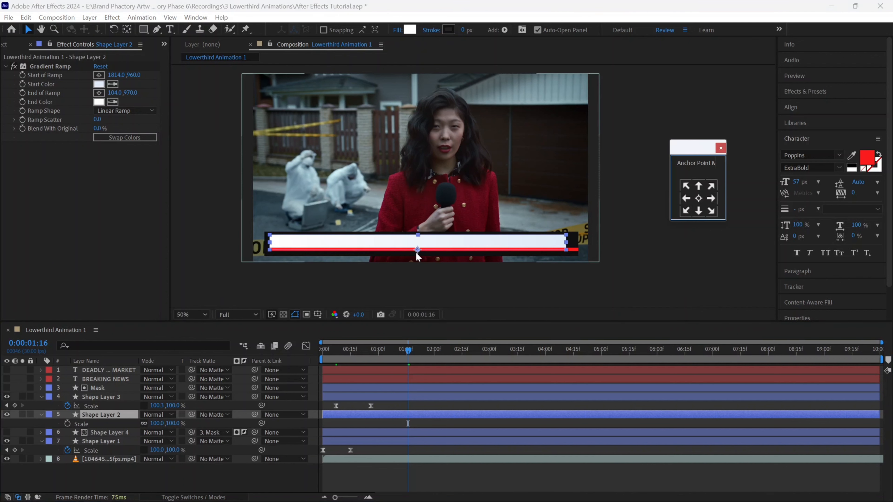
Keyframe the white bar's vertical scale from 0% at 0:00:01:03 to 100% at about 0:00:01:22
click(67, 424)
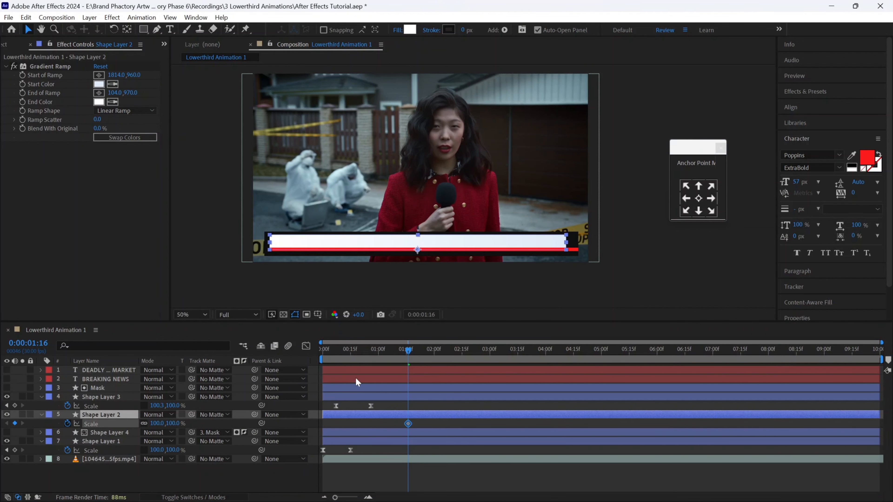
click(375, 351)
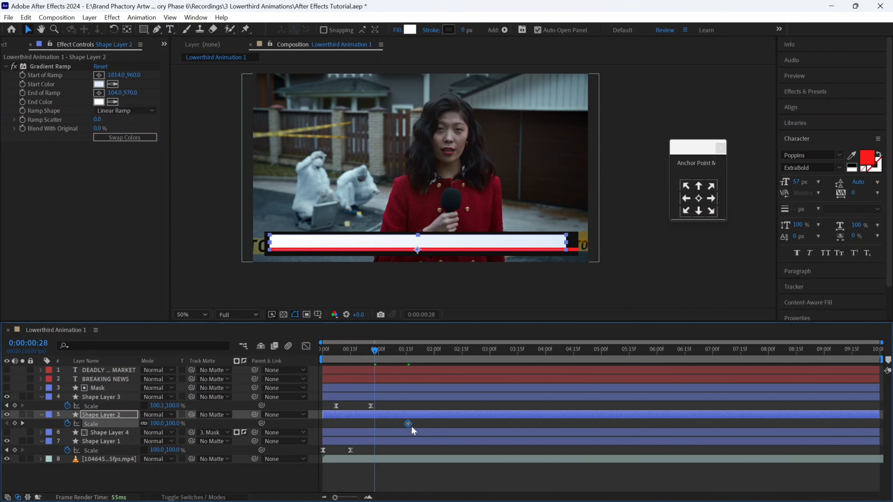
drag(408, 423, 419, 424)
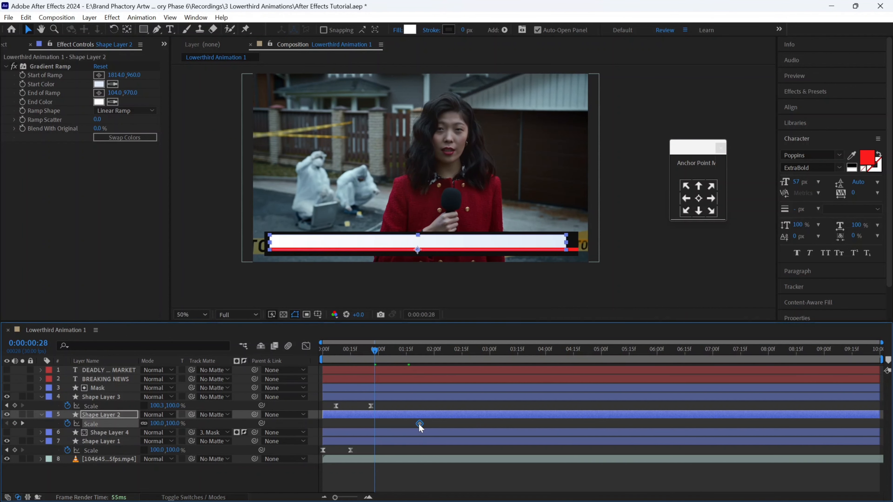
click(384, 353)
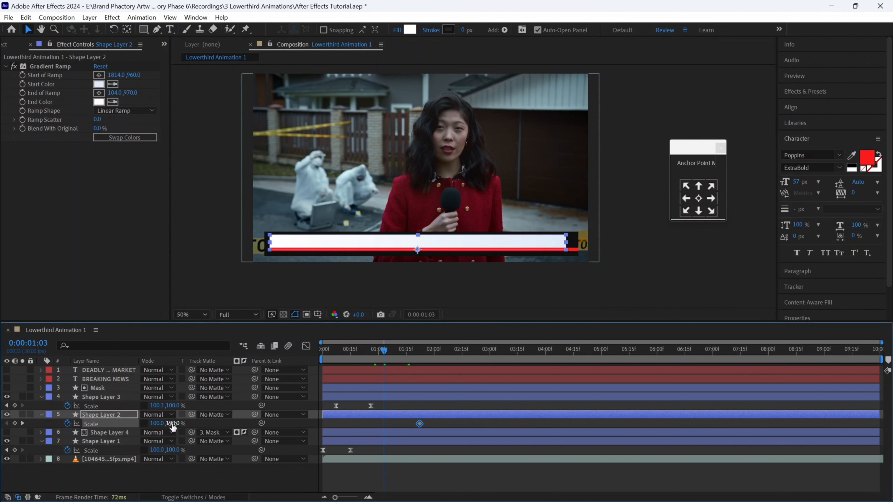
drag(172, 424, 176, 427)
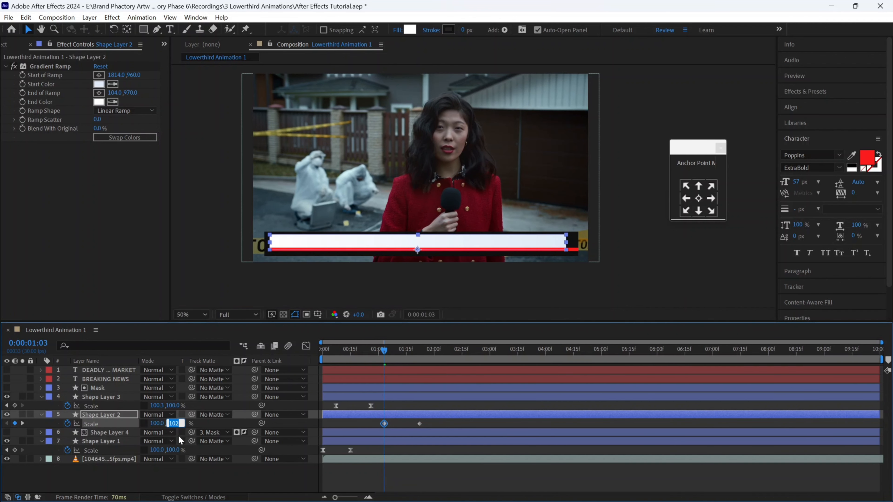
key(Return)
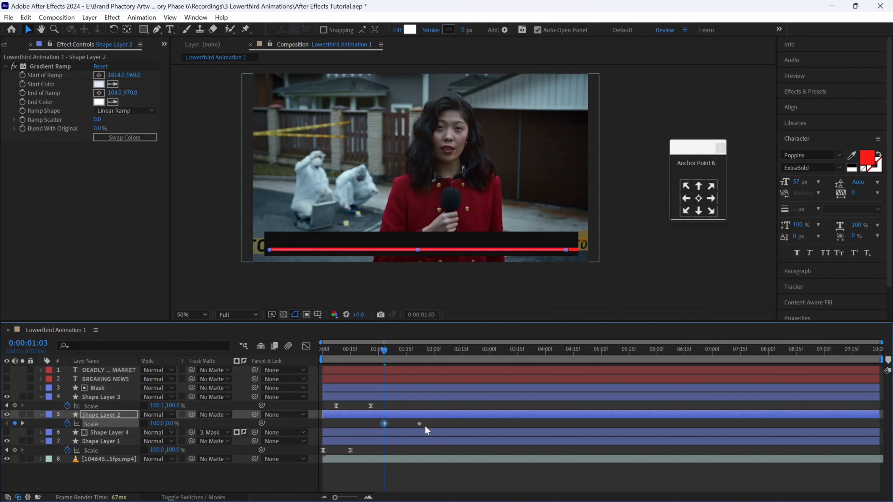
Apply Easy Ease to both of the white bar's scale keyframes and deselect the layer
drag(379, 429, 426, 420)
right_click(384, 424)
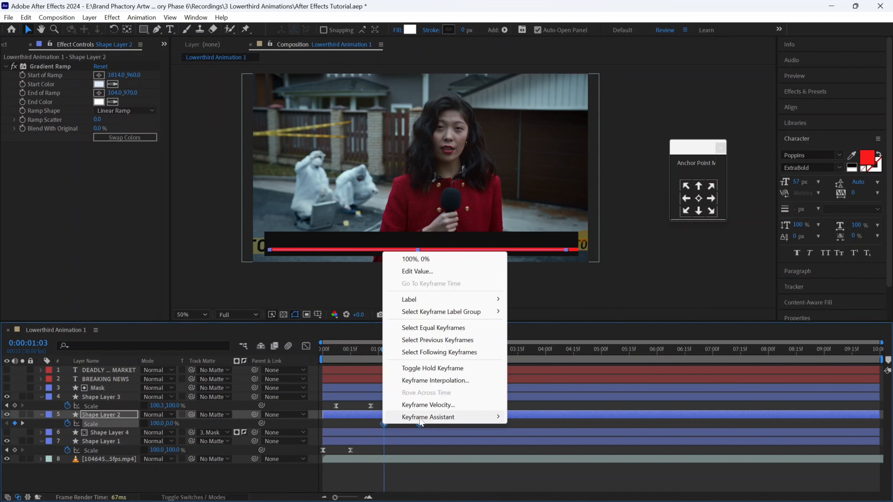
mouse_move(443, 417)
click(538, 344)
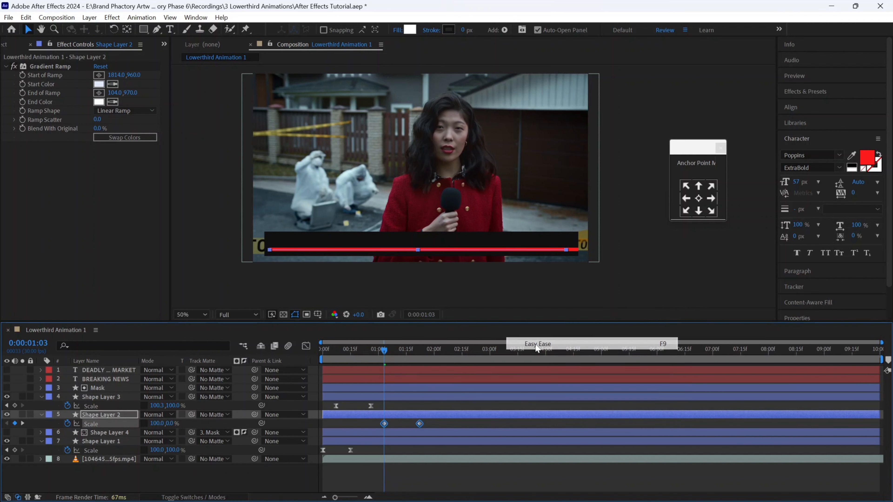
click(437, 406)
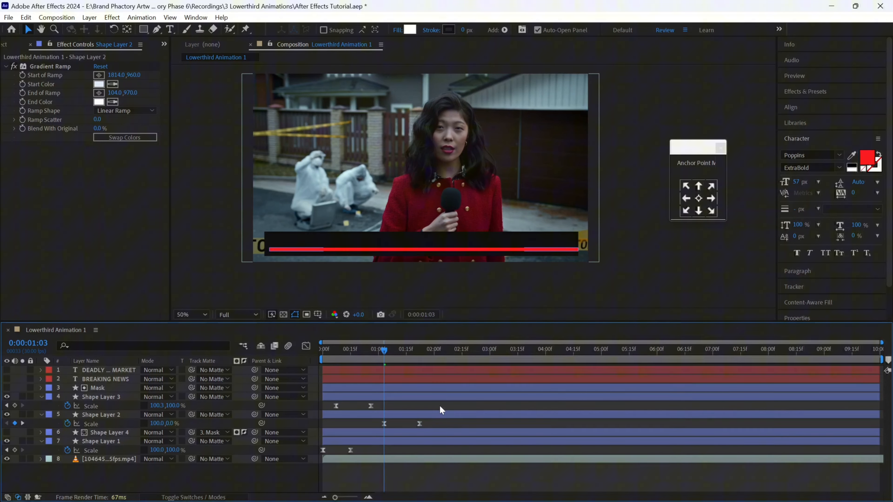
Make the red tab layer visible, center its anchor point on the shape, and reveal its position and opacity properties
click(321, 353)
drag(319, 353, 433, 353)
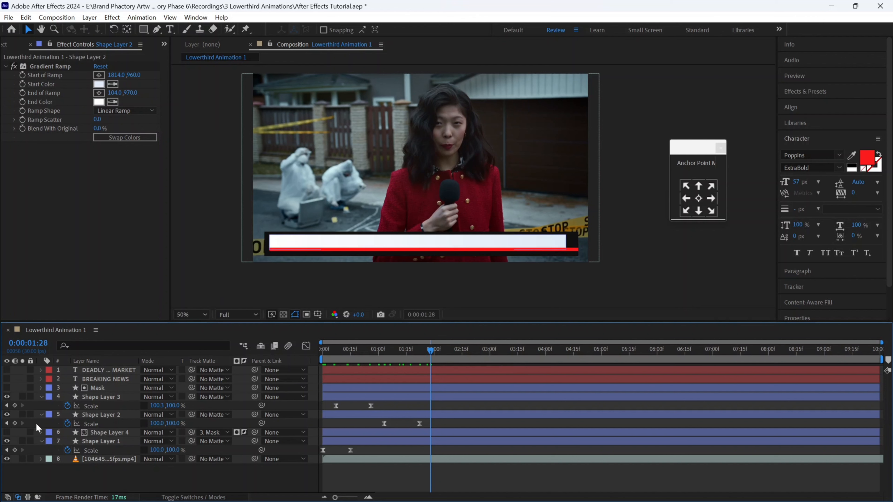
click(7, 432)
click(102, 433)
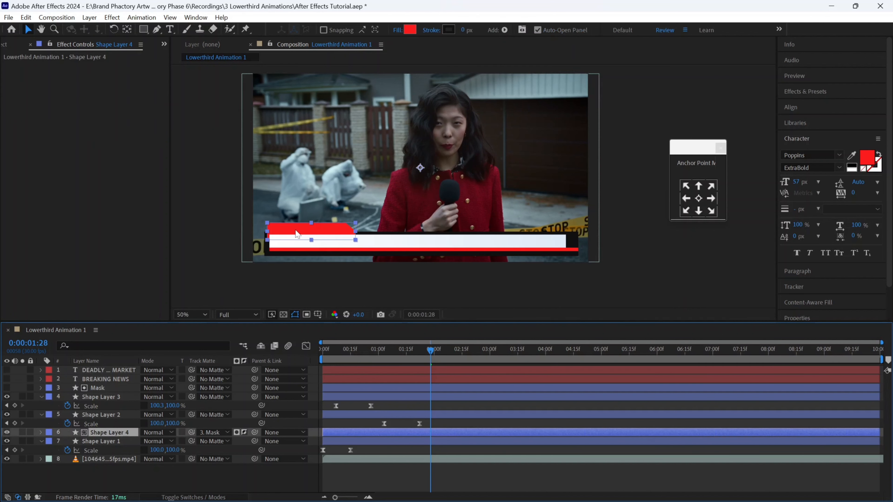
click(698, 198)
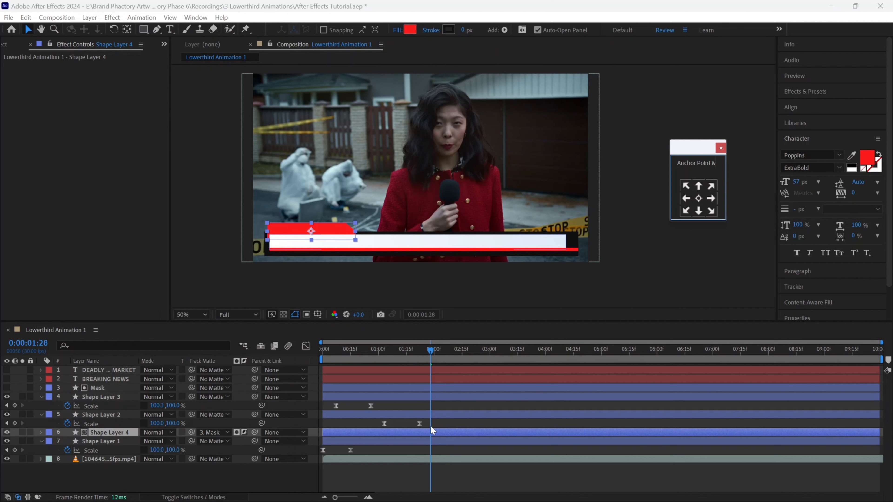
key(t)
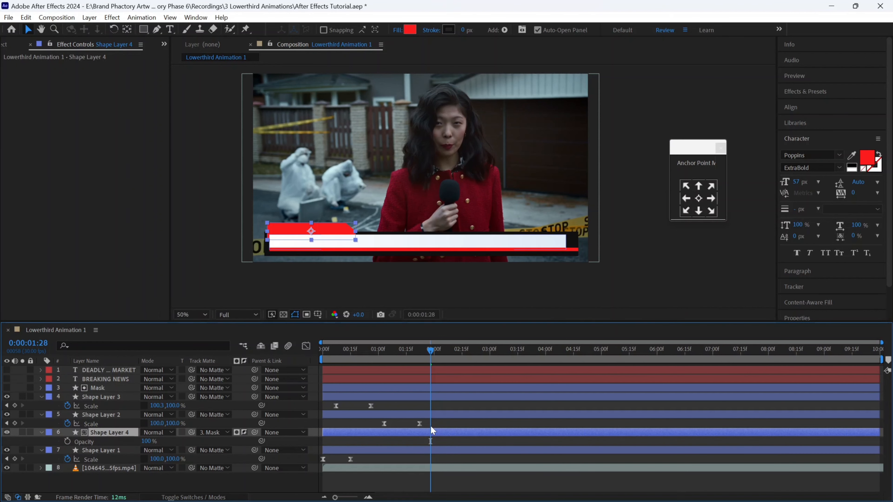
key(shift+p)
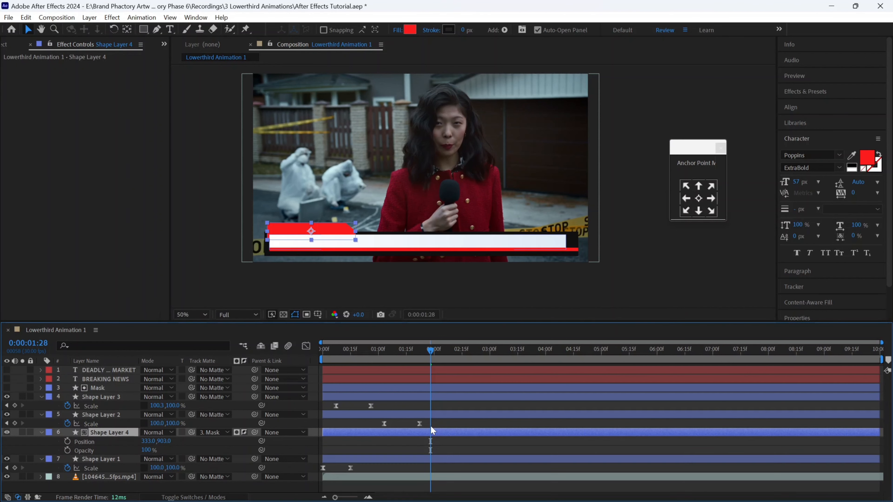
Set position and opacity keyframes for the red tab at 0:00:02:25
click(481, 357)
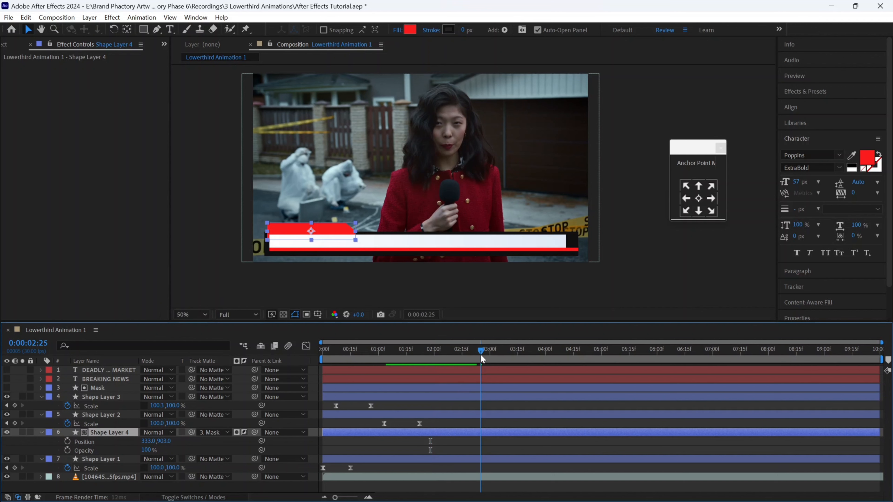
click(67, 441)
click(67, 450)
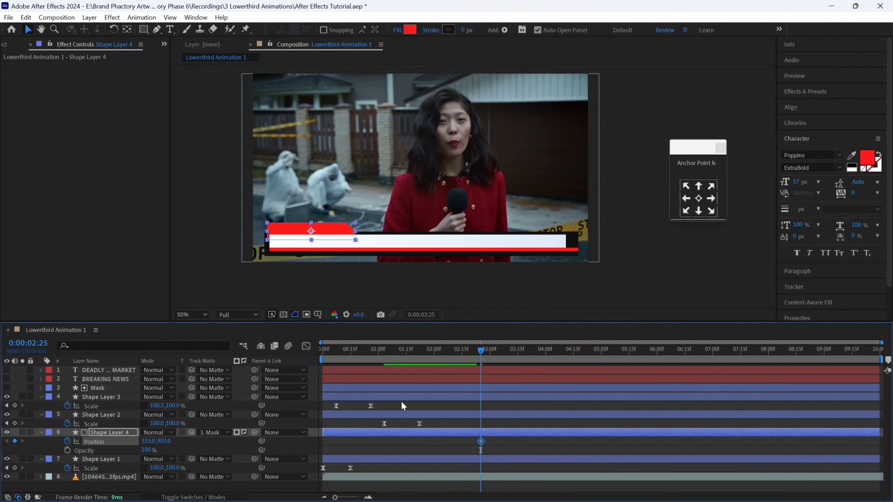
At 0:00:01:25, keyframe the red tab lowered behind the white bar at position Y 979 with opacity 0%
click(424, 352)
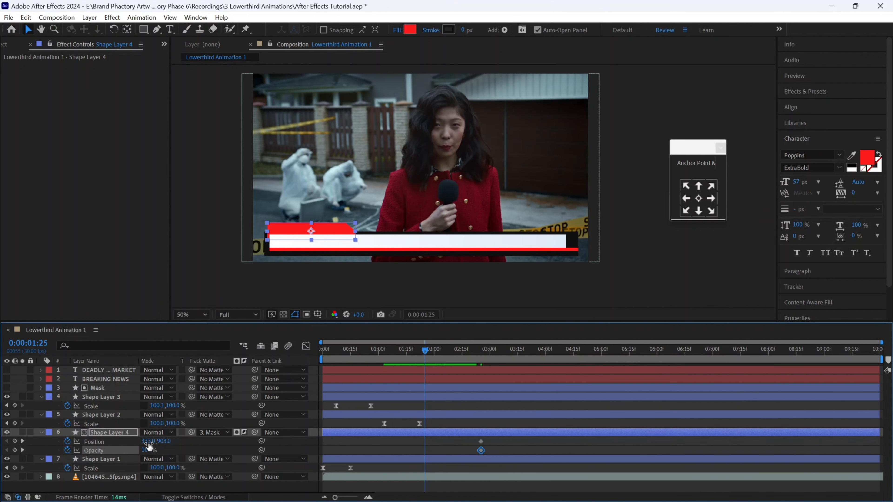
drag(145, 441, 211, 432)
key(ctrl+z)
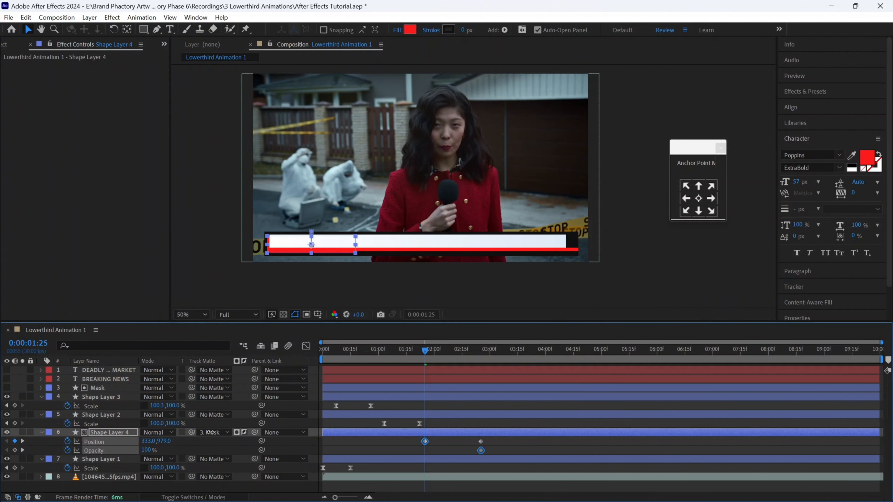
click(145, 450)
text(0)
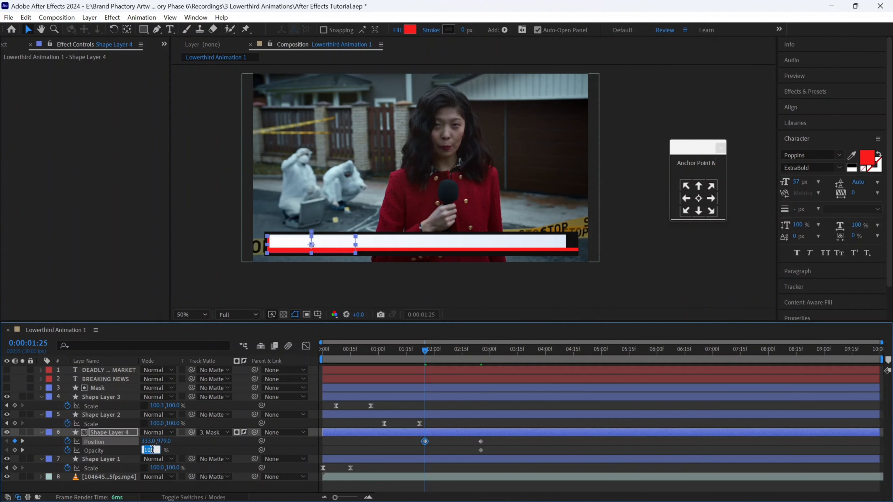
key(Return)
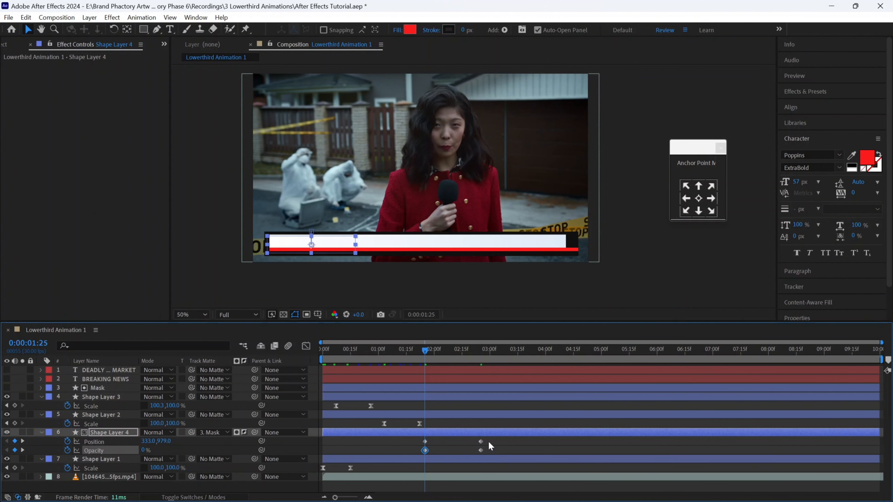
Apply Easy Ease to all of the red tab's position and opacity keyframes
drag(489, 442, 408, 457)
right_click(425, 442)
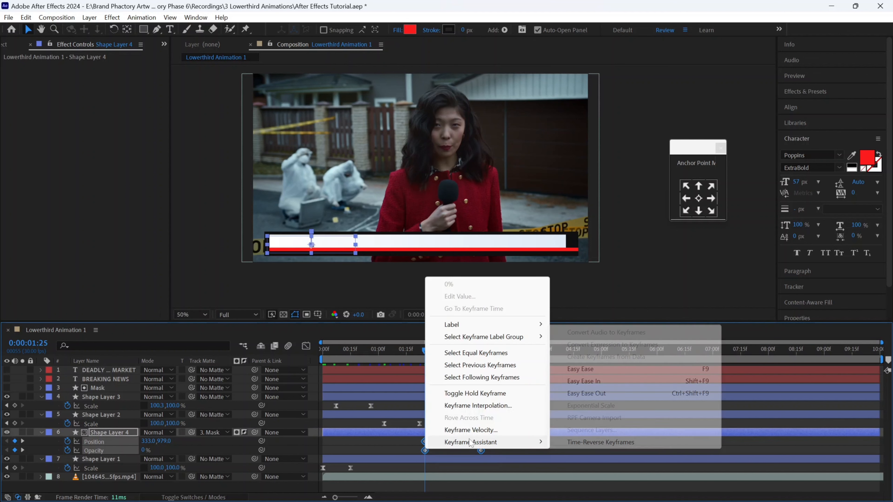
mouse_move(457, 443)
click(571, 367)
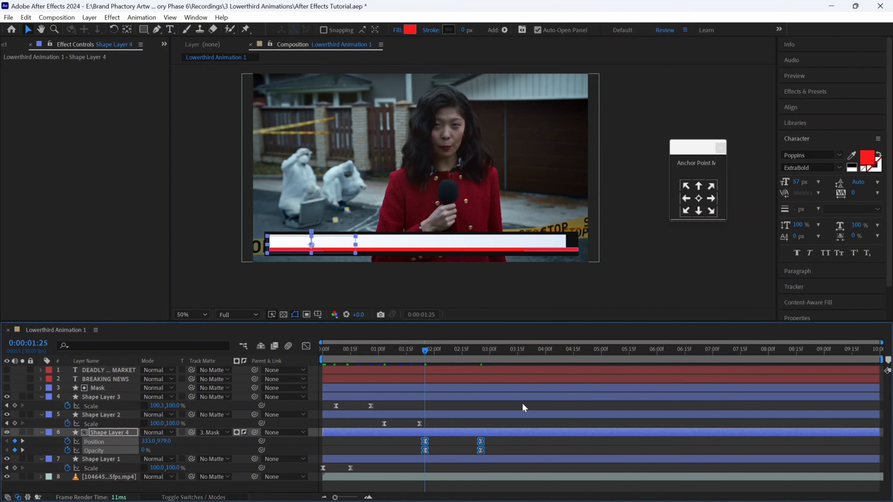
Reshape the speed curves of all the bar and tab keyframes in the Graph Editor so the motion peaks early and slows gradually
drag(521, 402, 319, 488)
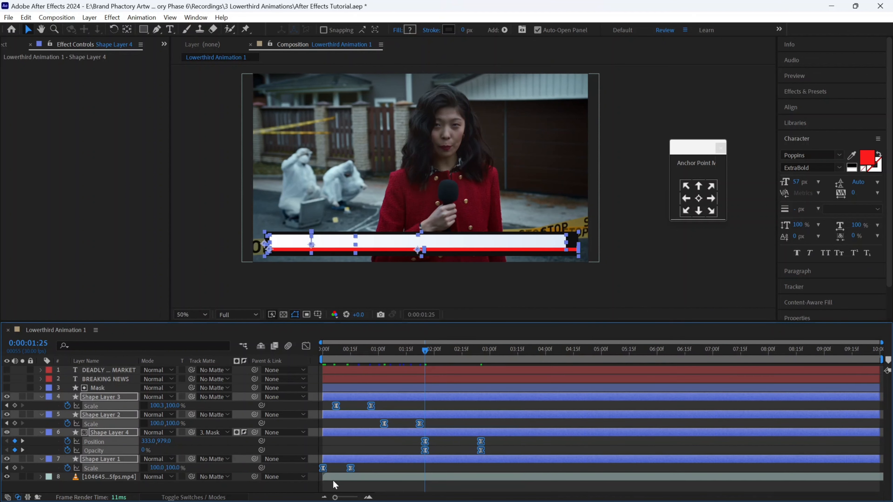
click(306, 346)
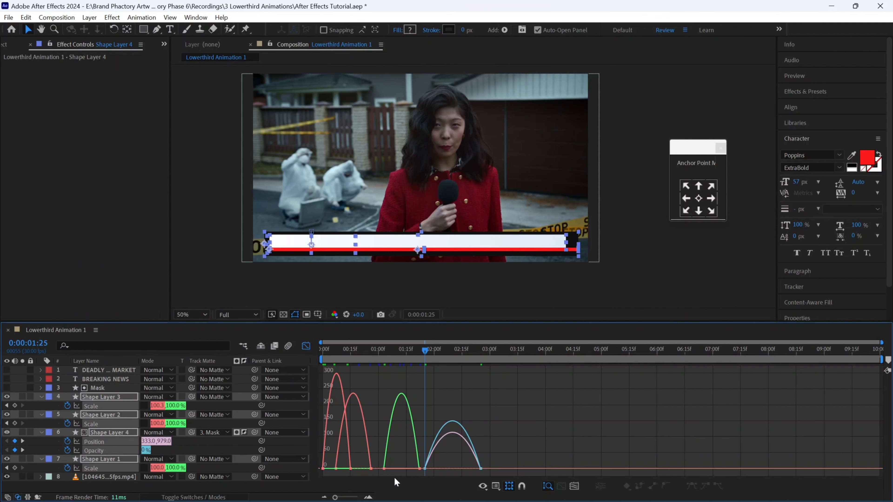
click(368, 497)
click(367, 497)
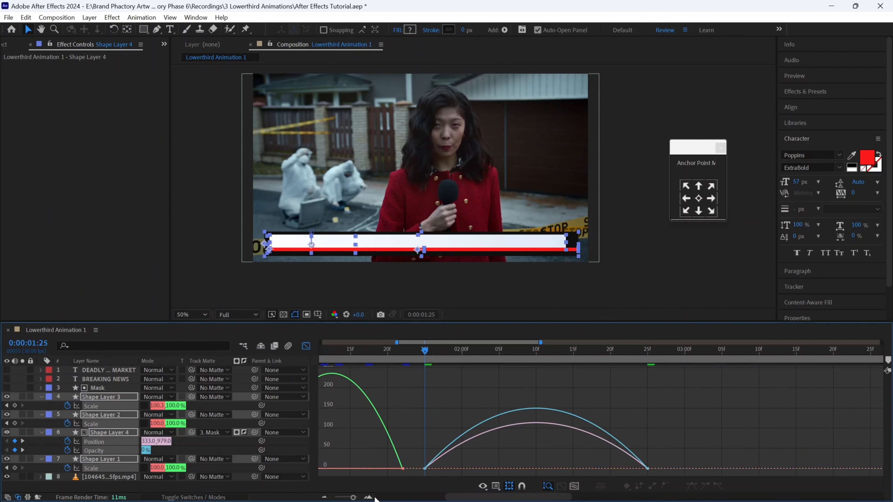
click(324, 497)
click(324, 497)
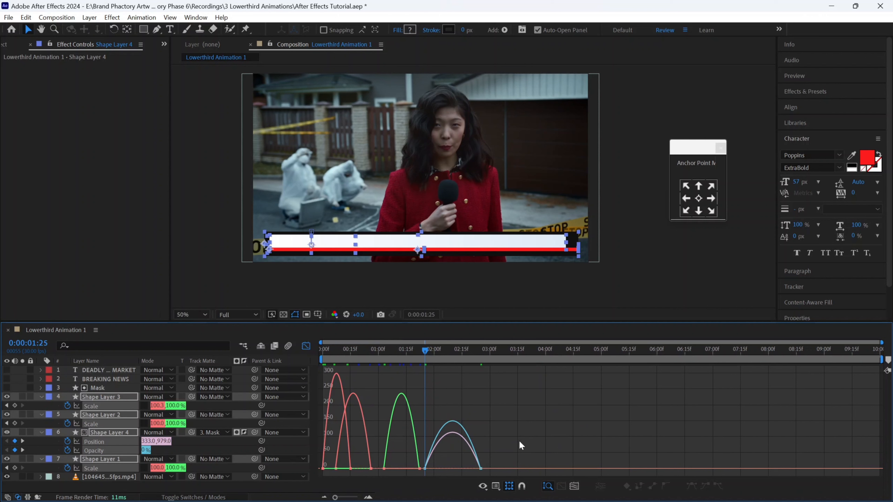
drag(522, 446, 317, 485)
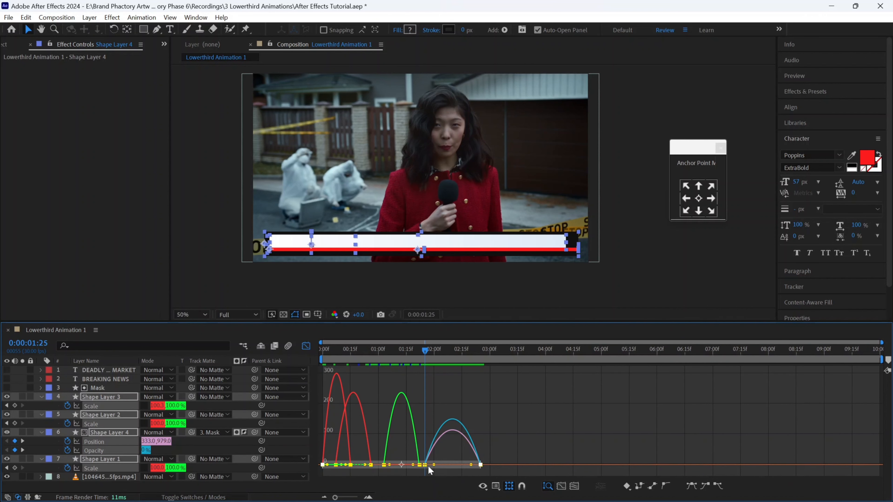
key(F9)
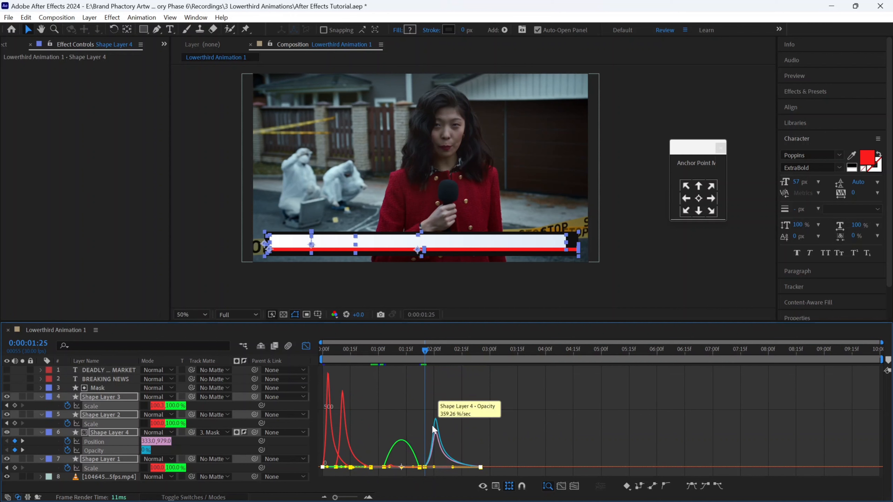
click(306, 346)
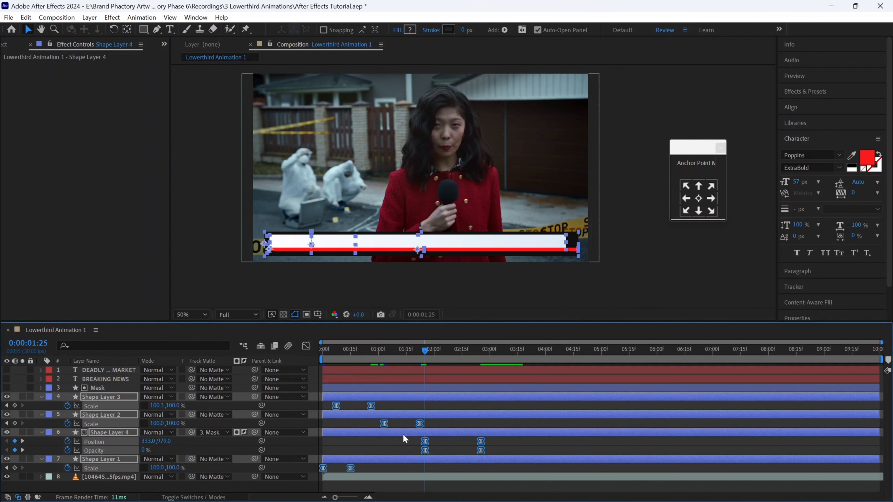
click(400, 444)
click(401, 415)
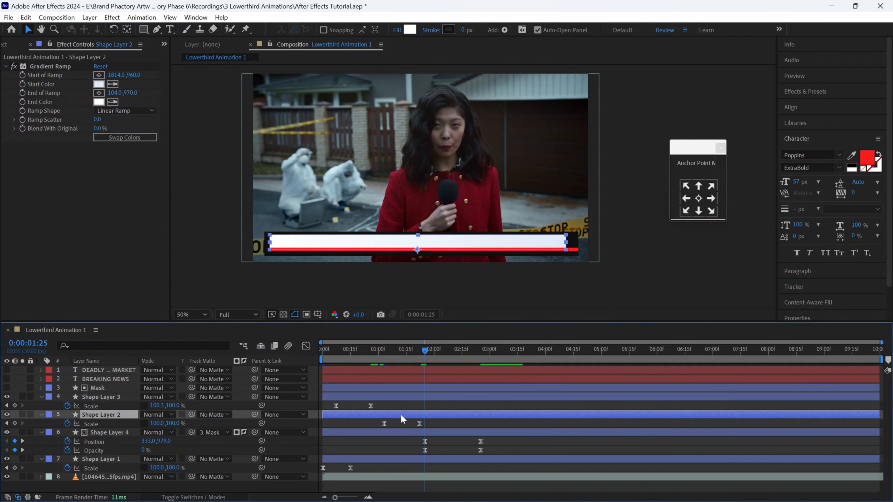
key(u)
key(u)
click(397, 397)
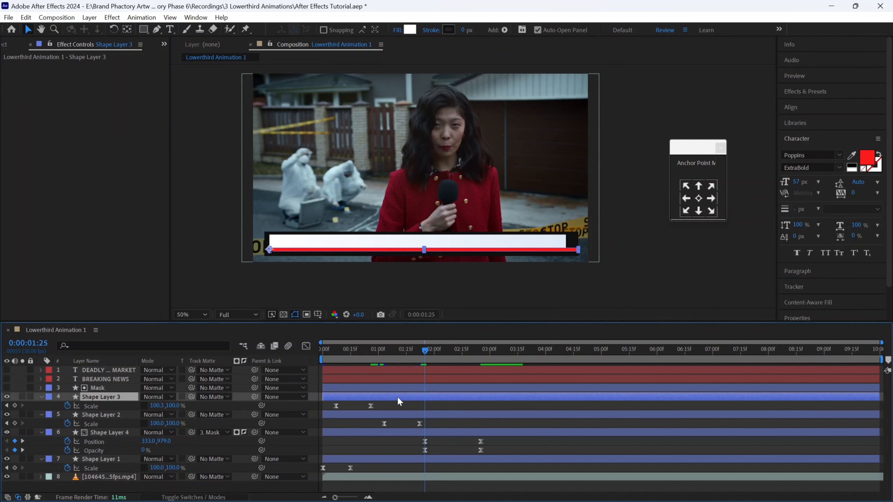
key(u)
key(u)
Preview the animation from the start and move the white bar's ending scale keyframe earlier to about 0:00:01:15
click(315, 350)
key(space)
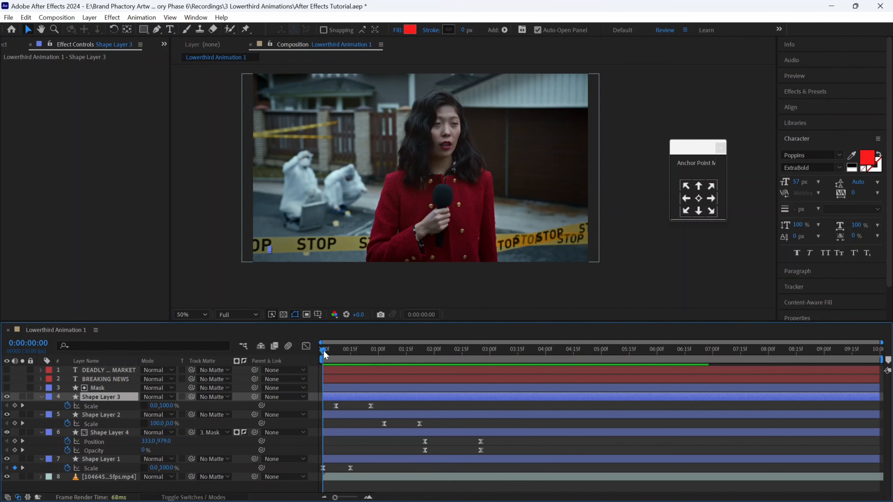
key(space)
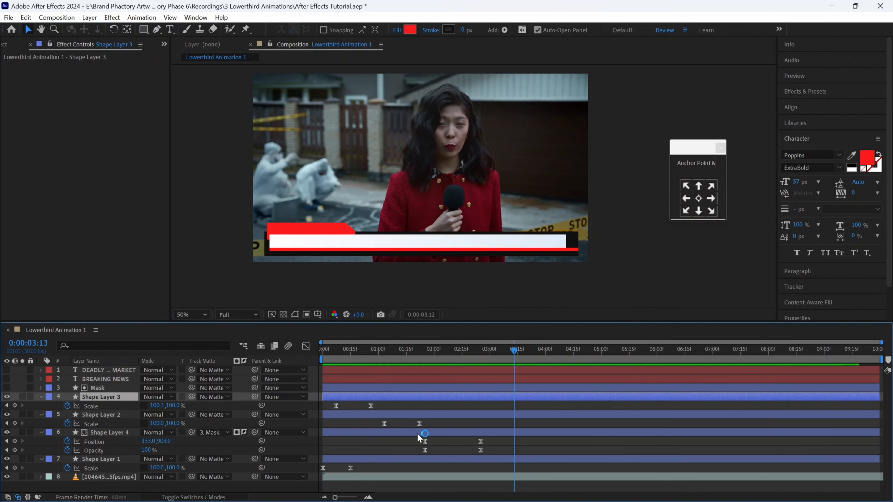
click(407, 414)
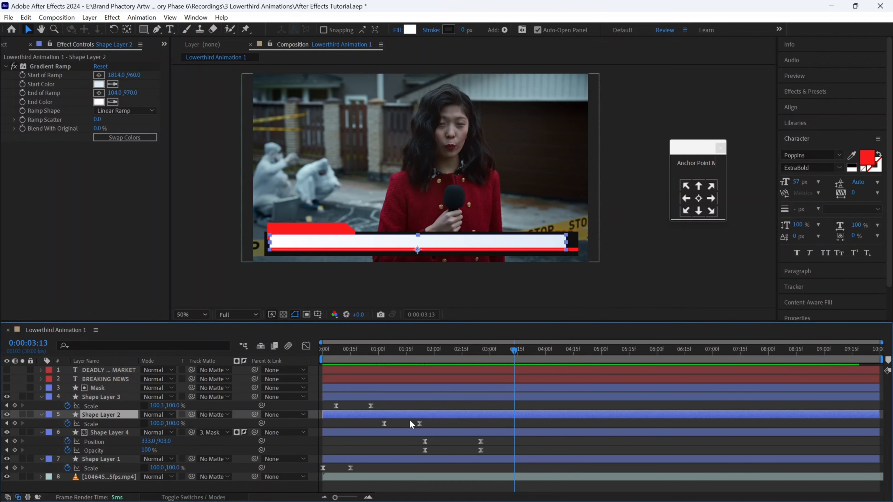
drag(420, 424, 406, 424)
Retime the red tab's position and opacity keyframes to run from about 0:00:01:12 to 0:00:01:29, and preview from the start
click(434, 445)
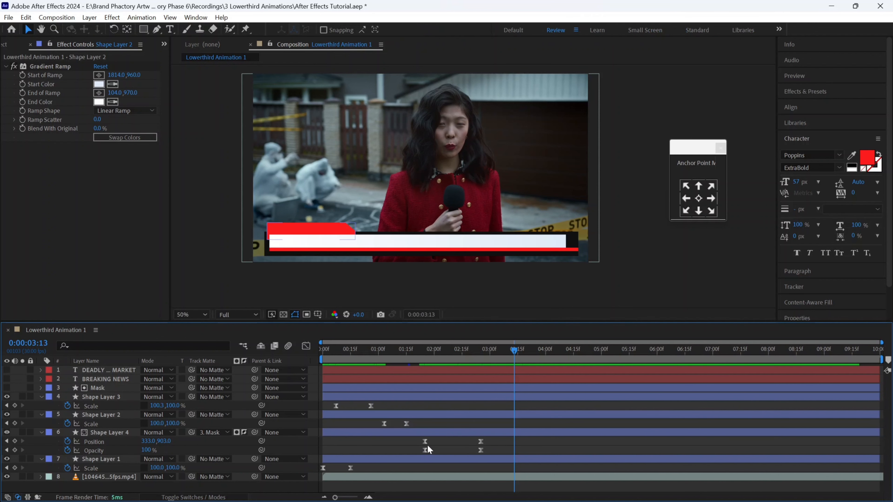
drag(422, 453, 487, 438)
click(467, 444)
drag(481, 441, 413, 453)
drag(424, 444, 402, 446)
drag(327, 351, 318, 352)
key(space)
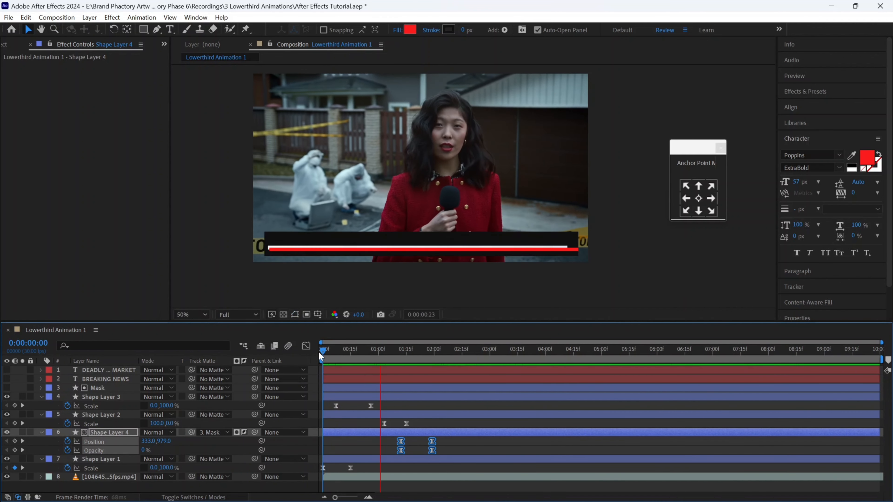
key(space)
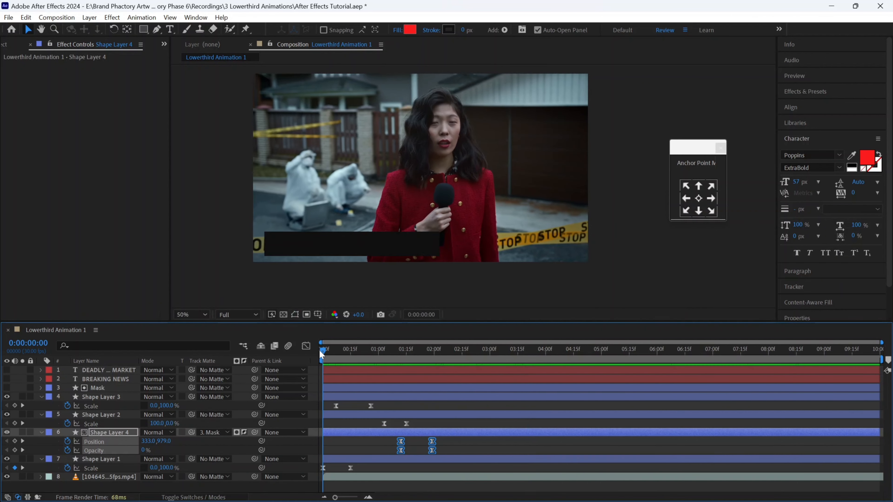
key(space)
key(space)
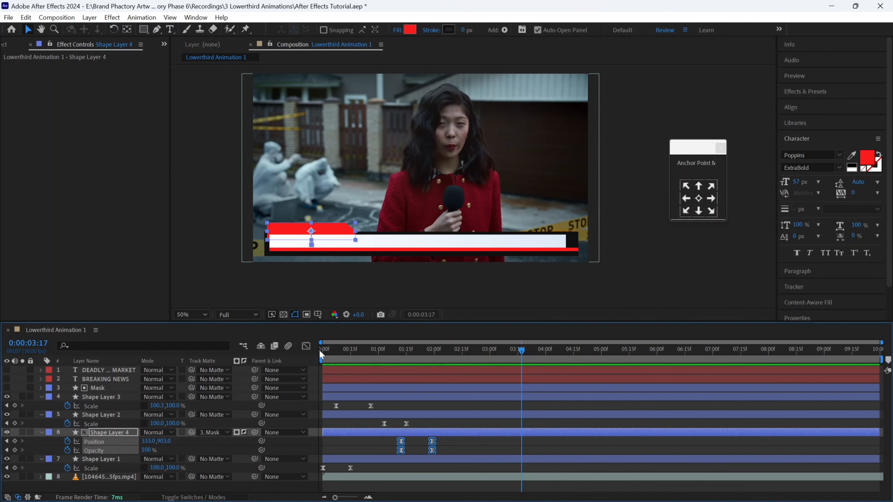
Make both headline text layers visible and apply the Blinking Opacity preset to the BREAKING NEWS text at 0:00:02:05
click(6, 379)
click(7, 370)
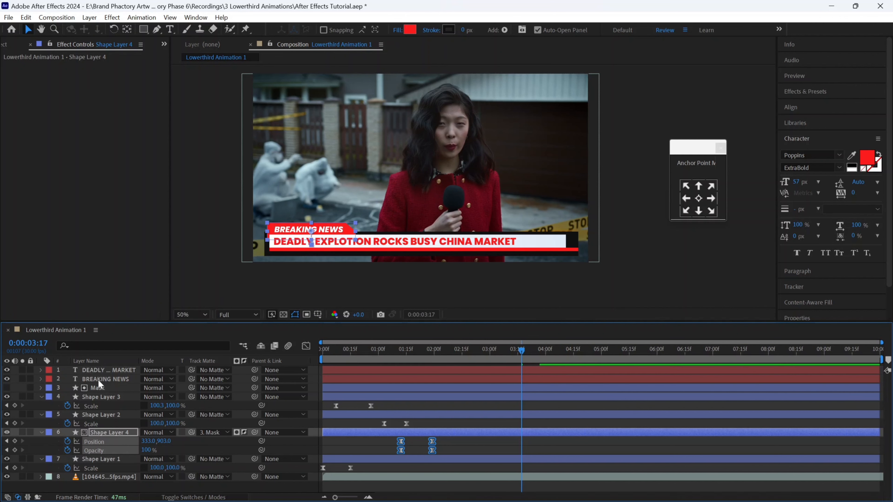
click(99, 381)
click(813, 92)
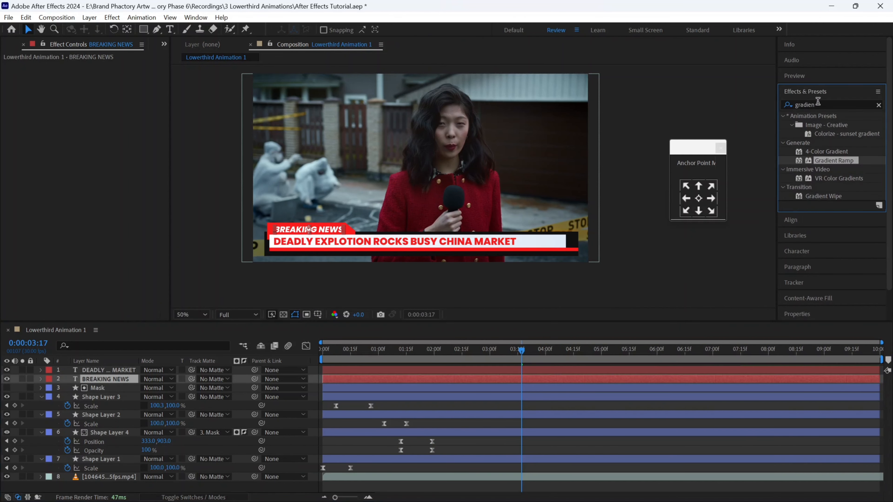
click(818, 102)
text(blink)
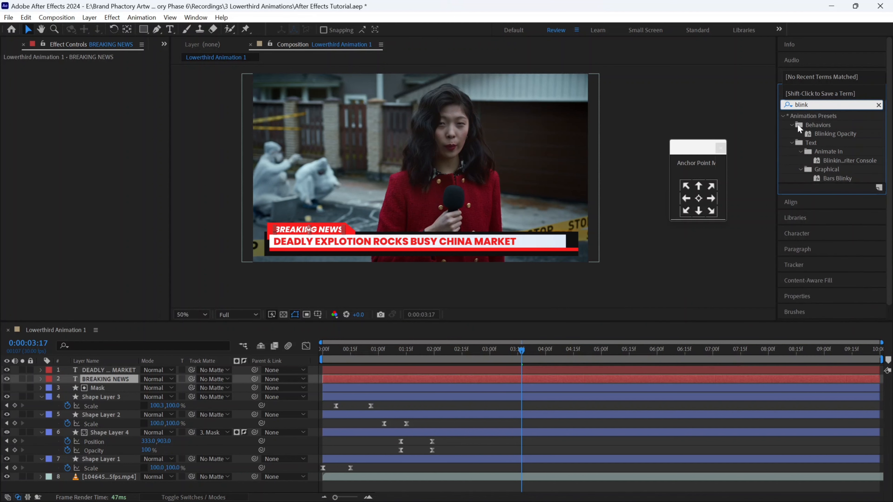
click(830, 133)
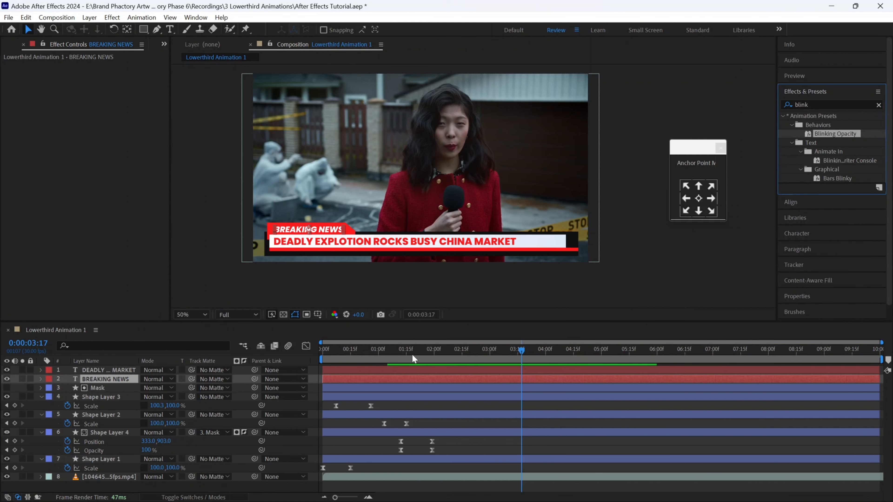
drag(399, 355, 444, 357)
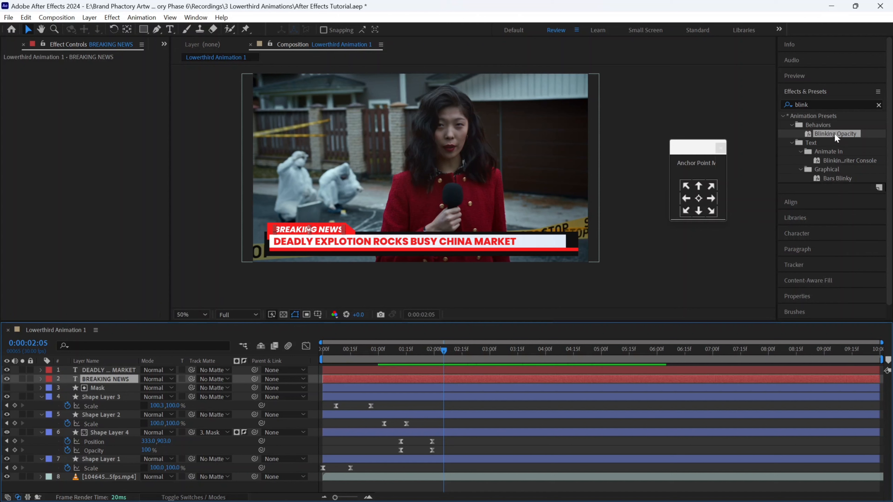
drag(837, 137, 309, 230)
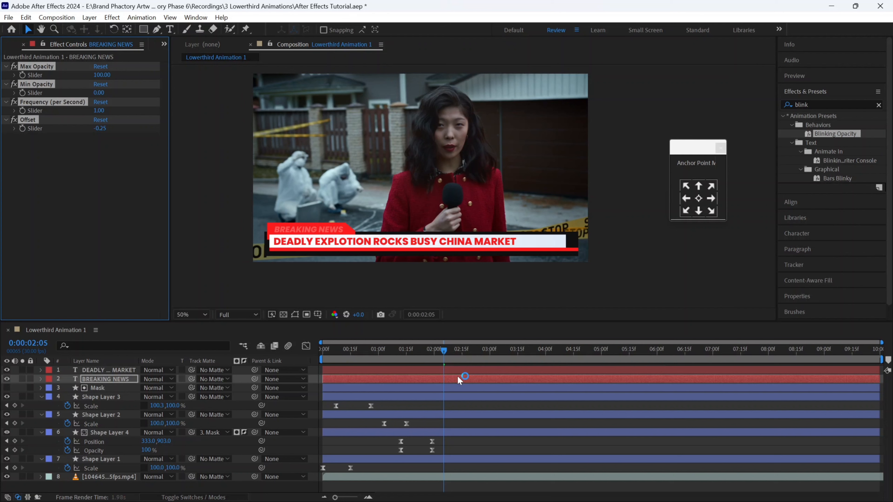
Preview the blinking BREAKING NEWS text from 0:00:02:05
key(space)
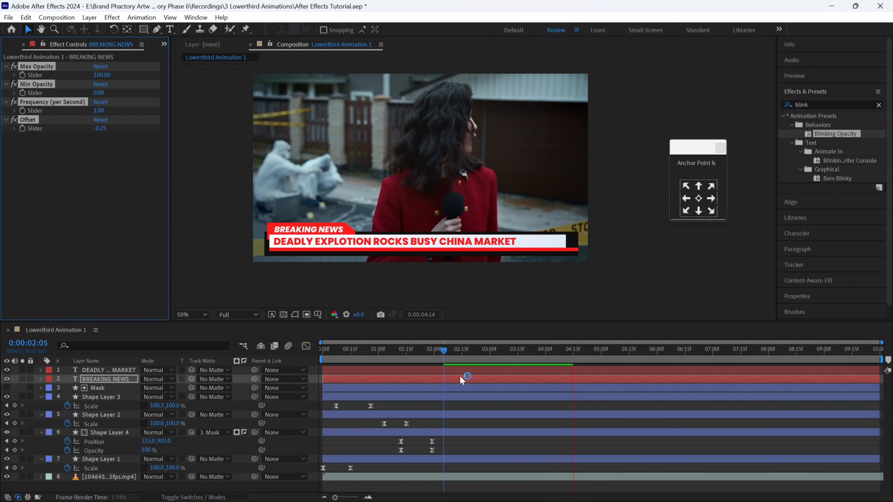
key(space)
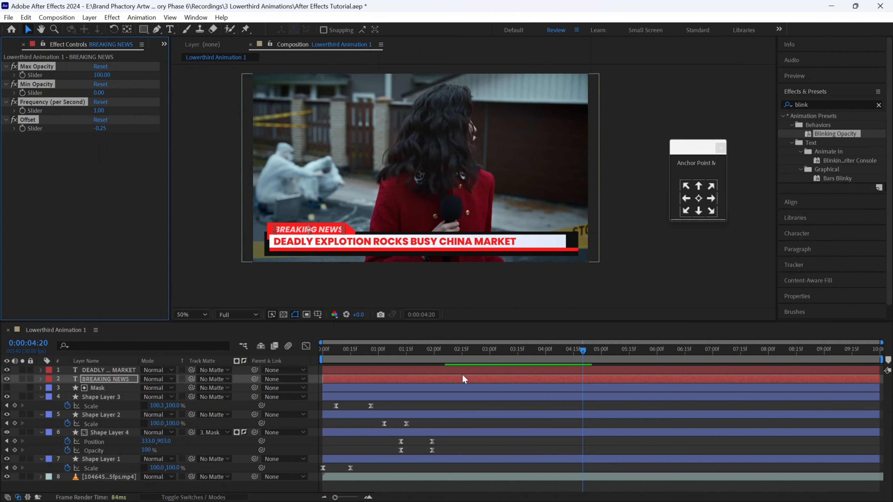
click(470, 381)
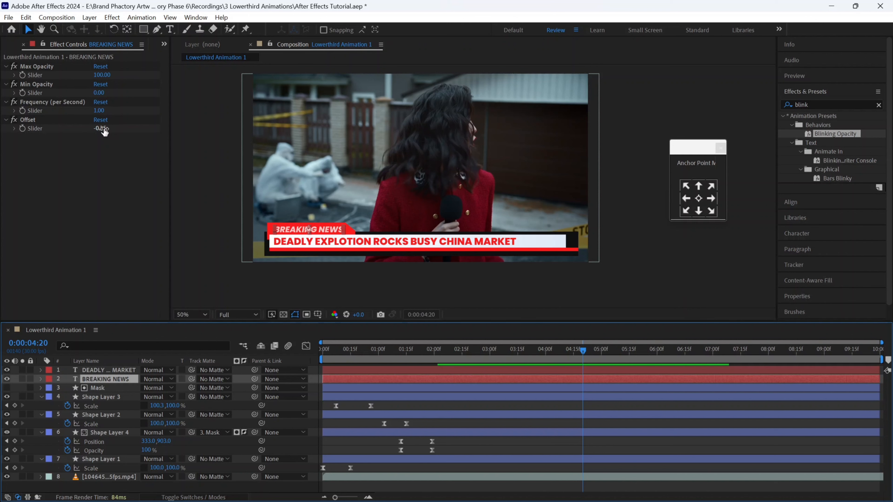
Try a blink frequency of 27 per second on the BREAKING NEWS text, preview it from 0:00:00:27, and set the frequency to 20
drag(101, 129, 104, 128)
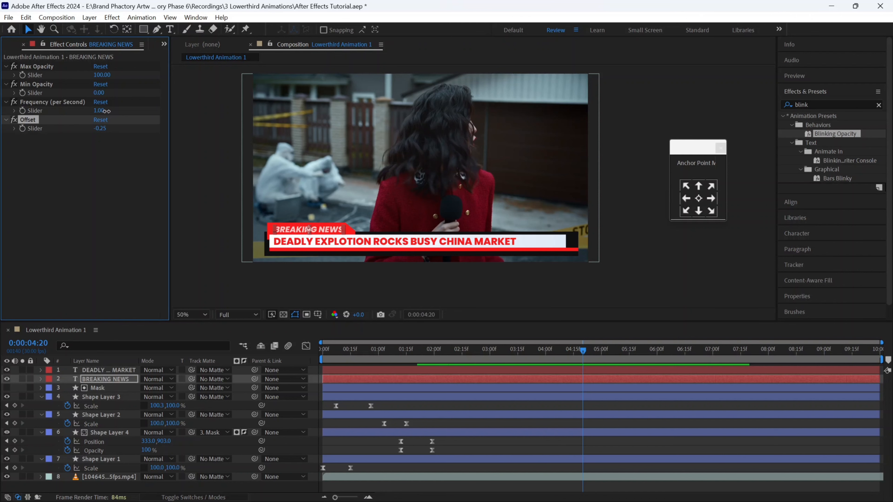
drag(106, 111, 115, 111)
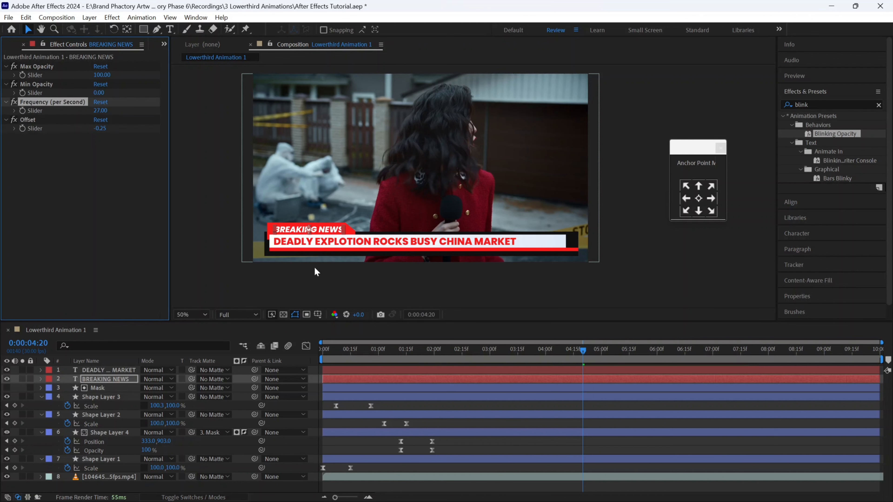
click(372, 349)
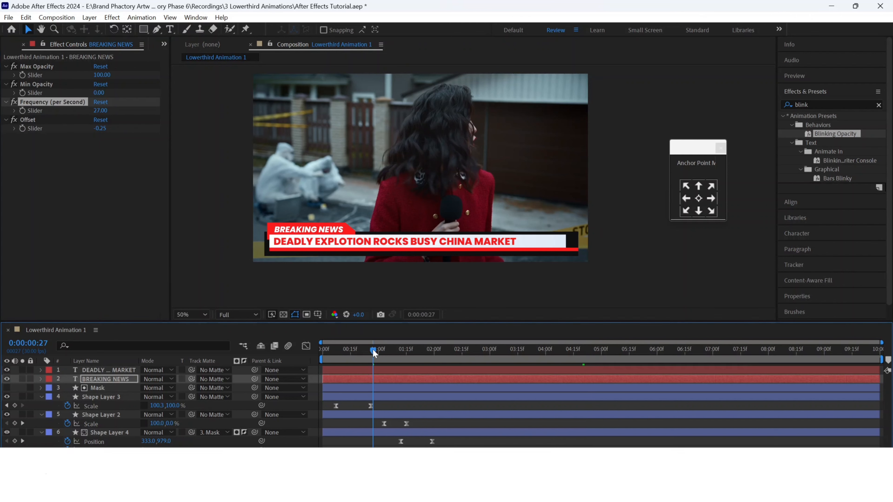
key(space)
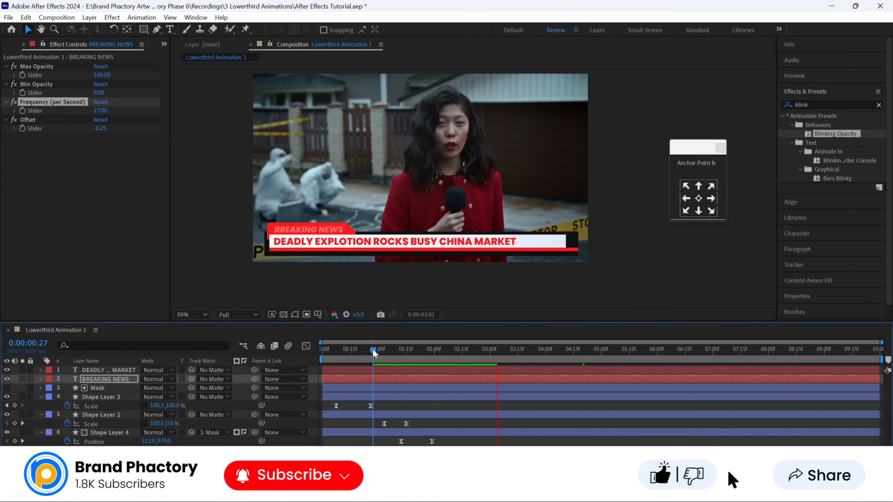
click(100, 111)
text(20)
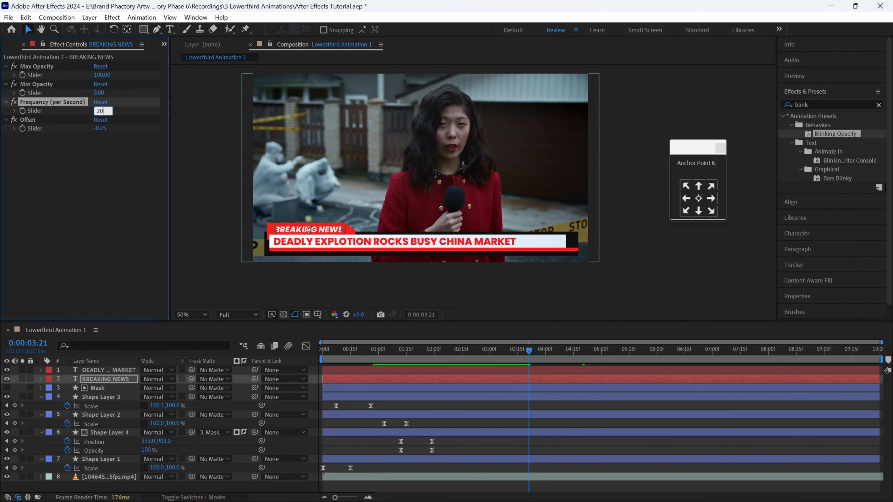
Trim both text layers to start at 0:00:01:29, and shift the DEADLY EXPLOTION headline layer to begin at about 0:00:02:11
click(124, 369)
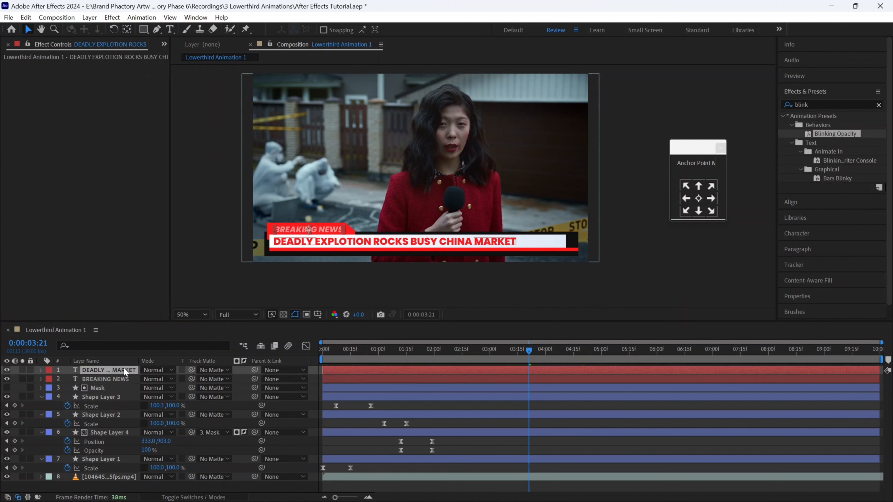
click(433, 350)
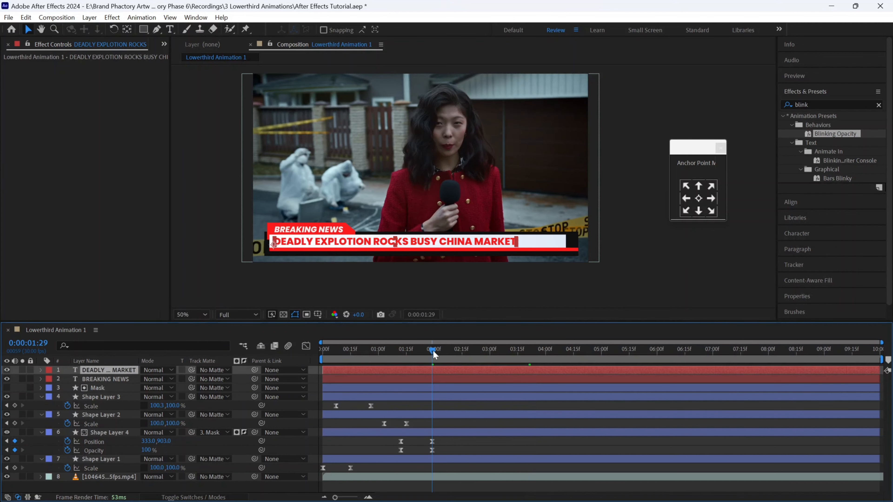
click(41, 370)
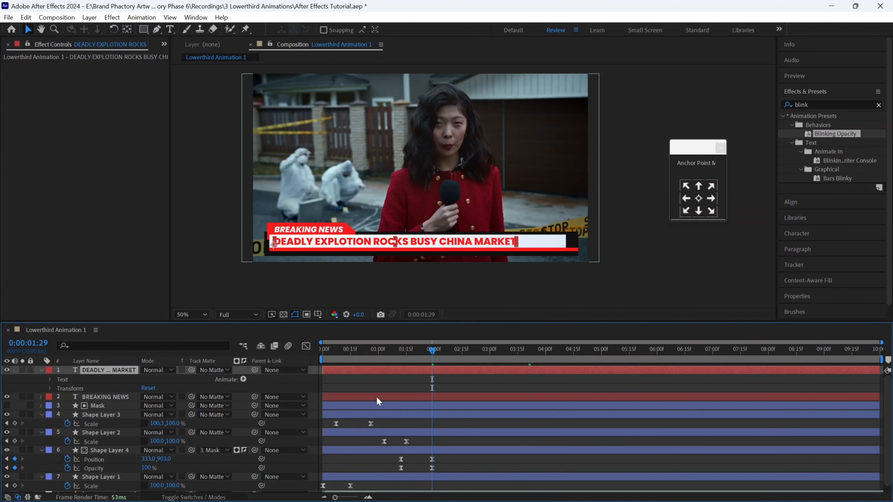
click(404, 397)
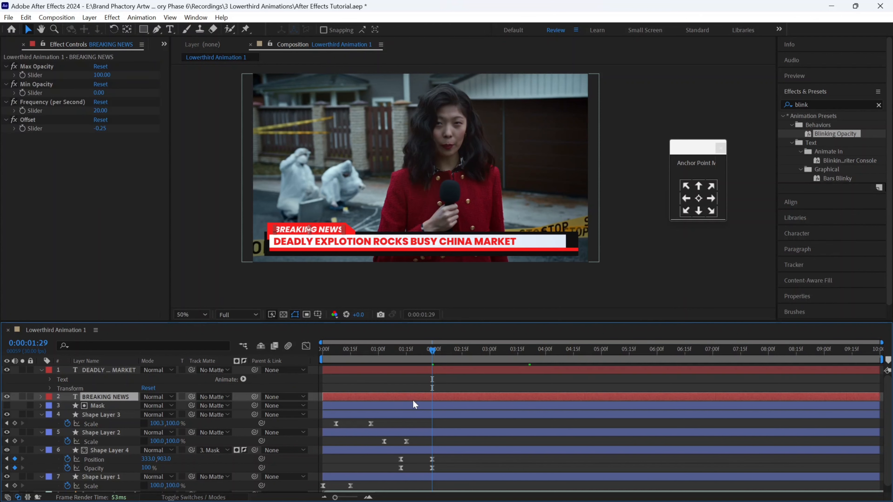
key(alt+bracketleft)
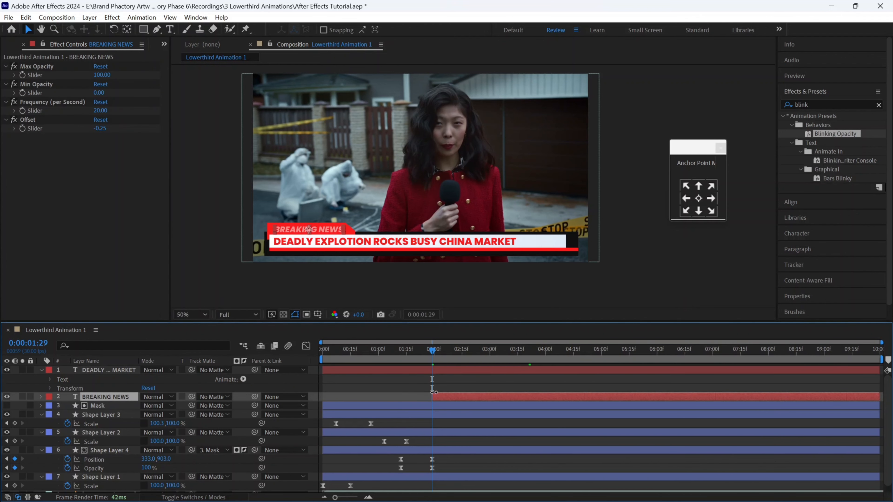
click(437, 372)
key(alt+bracketleft)
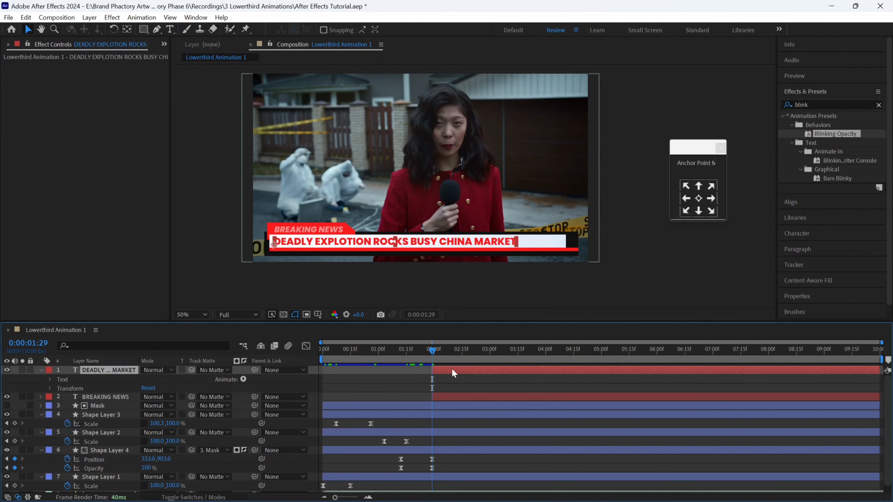
drag(453, 371, 464, 372)
Add a text animator with Position 0, 63 and Opacity 25% to the DEADLY EXPLOTION headline
click(457, 350)
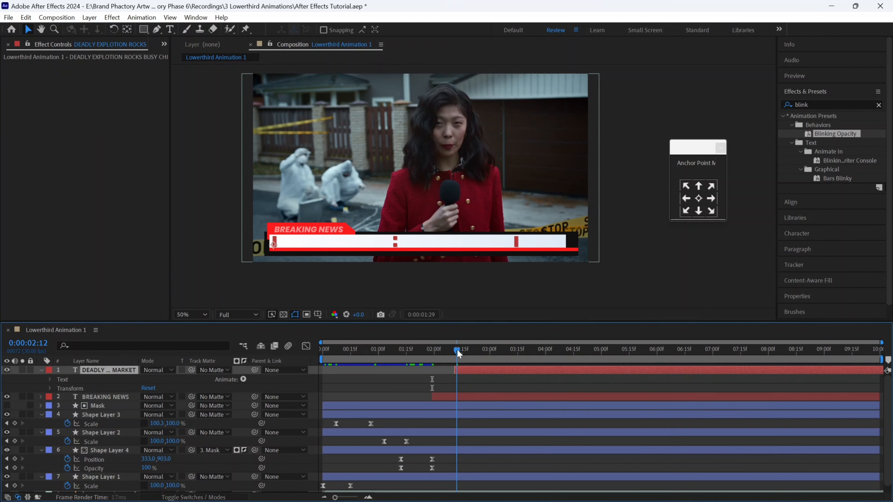
click(244, 379)
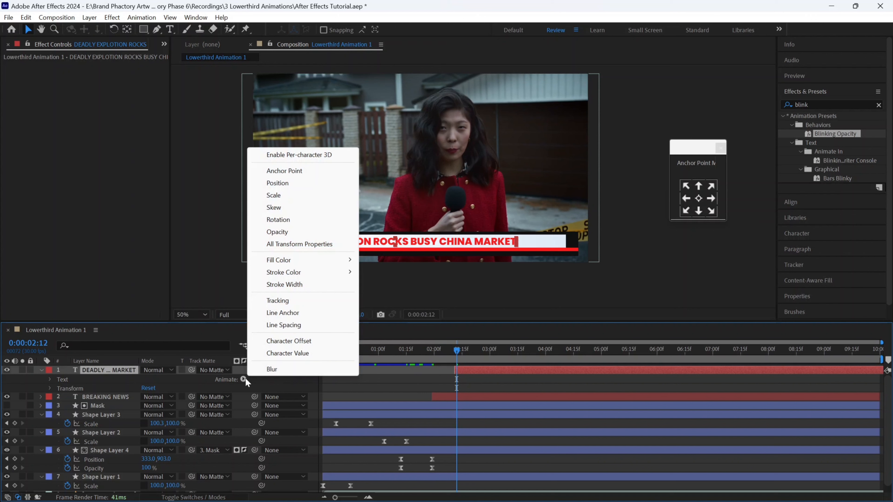
mouse_move(284, 278)
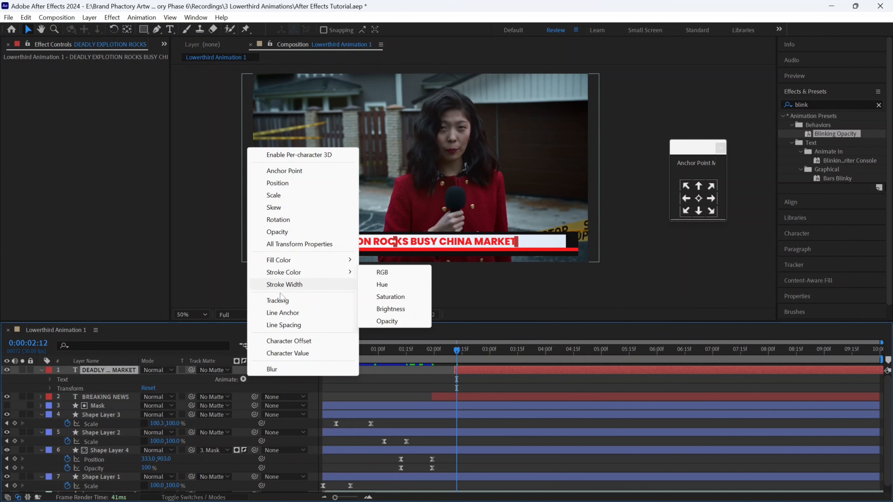
click(280, 185)
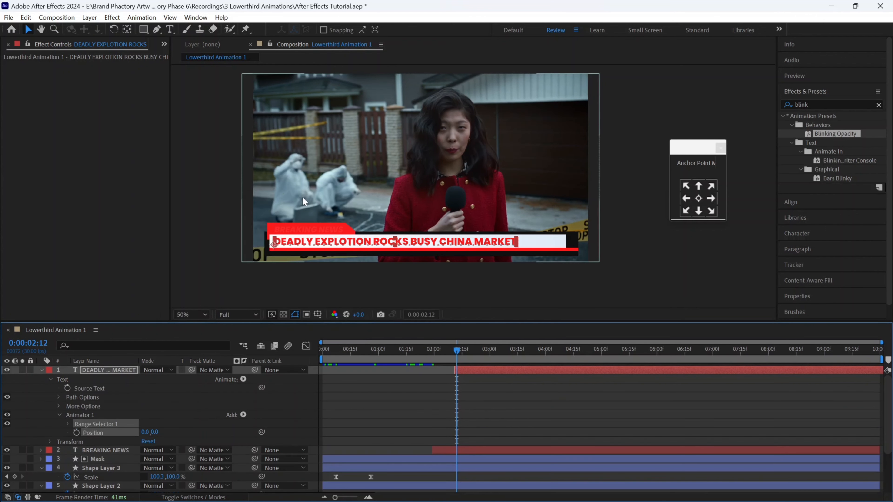
click(244, 415)
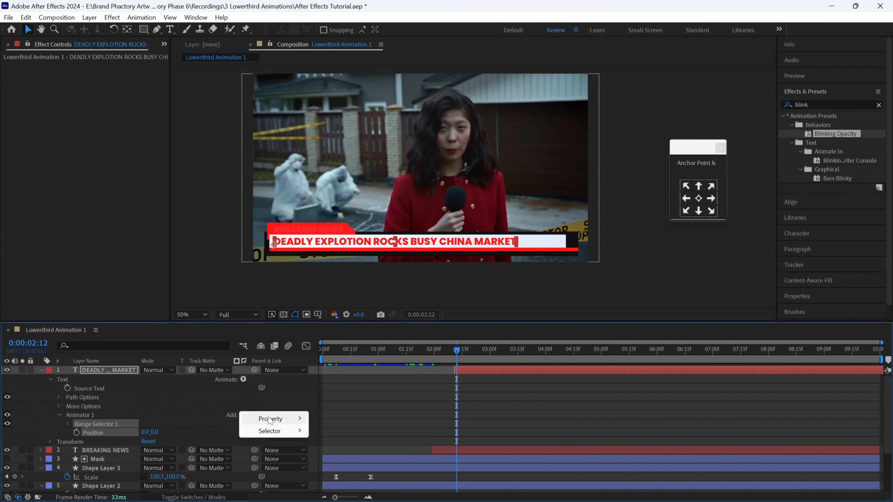
mouse_move(269, 419)
click(336, 281)
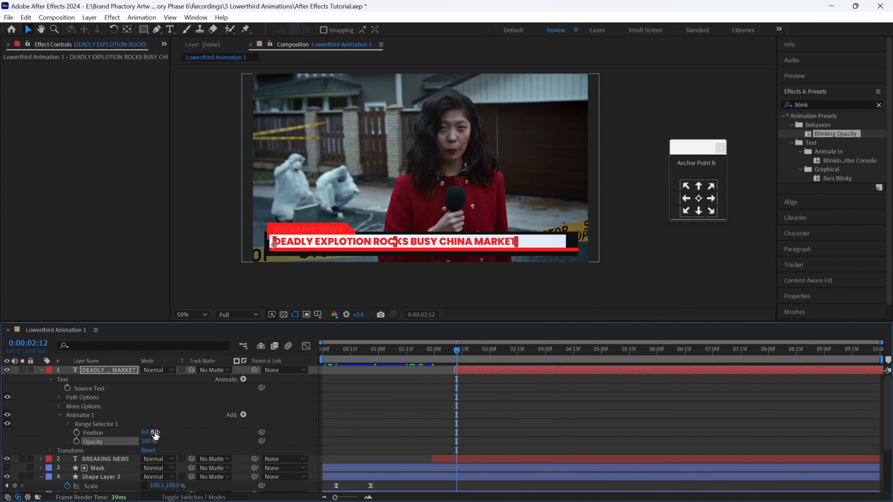
drag(156, 435, 39, 445)
Keyframe the headline's Range Selector 1 Start from 0% at 0:00:02:12 to 100% at 0:00:03:09
click(68, 424)
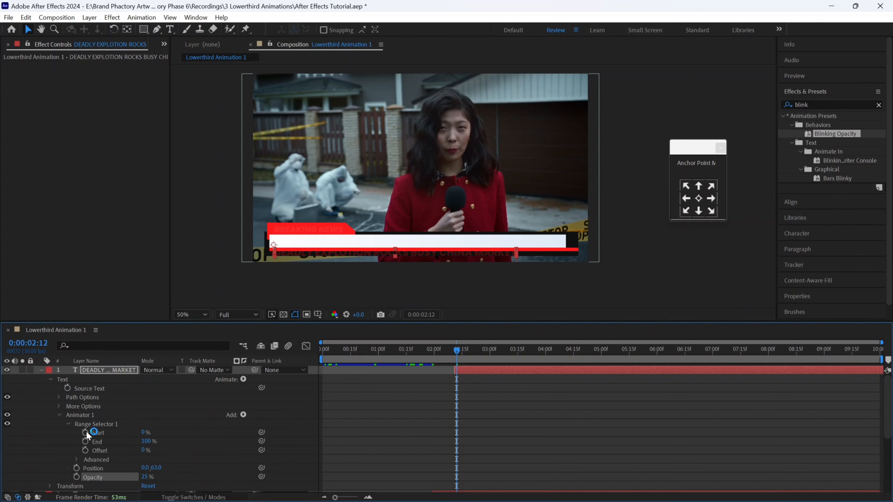
click(86, 432)
click(507, 354)
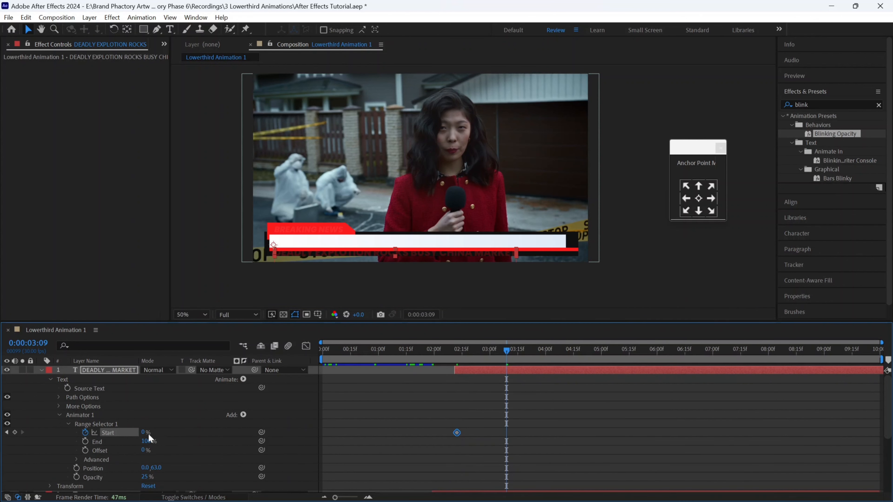
drag(148, 433, 275, 427)
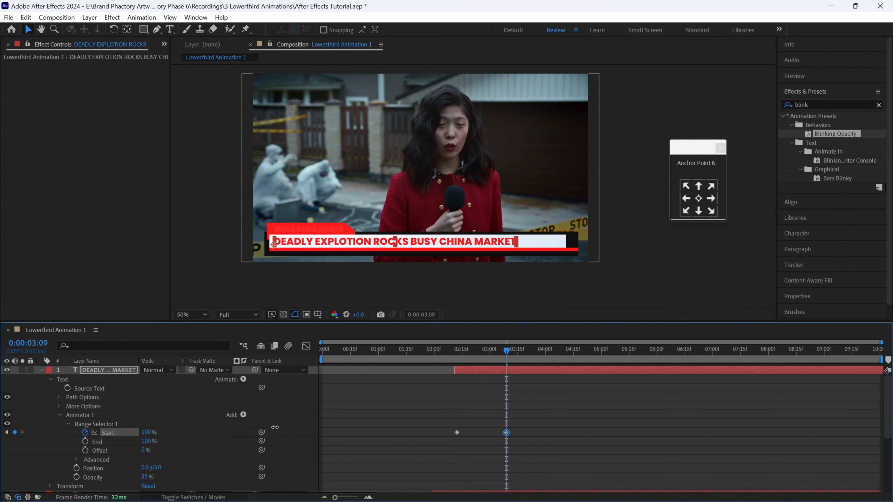
Apply Easy Ease to both Range Selector Start keyframes of the headline
drag(525, 429, 457, 435)
right_click(457, 435)
mouse_move(492, 479)
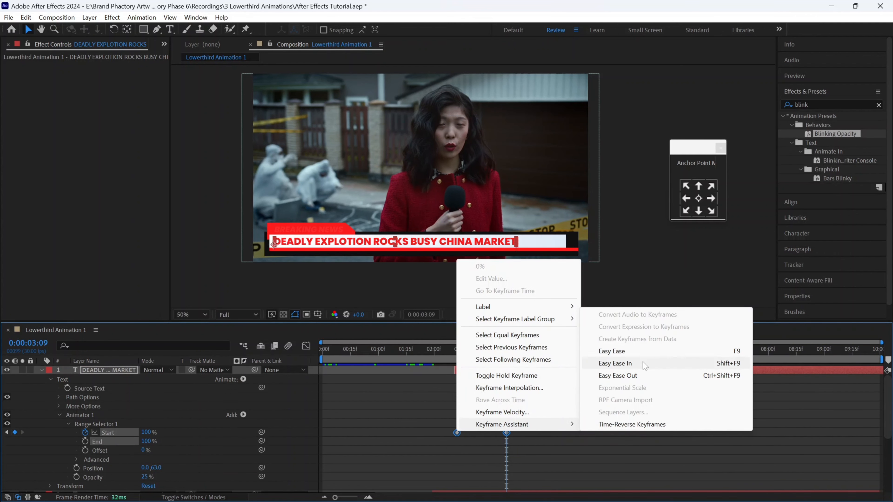
click(602, 352)
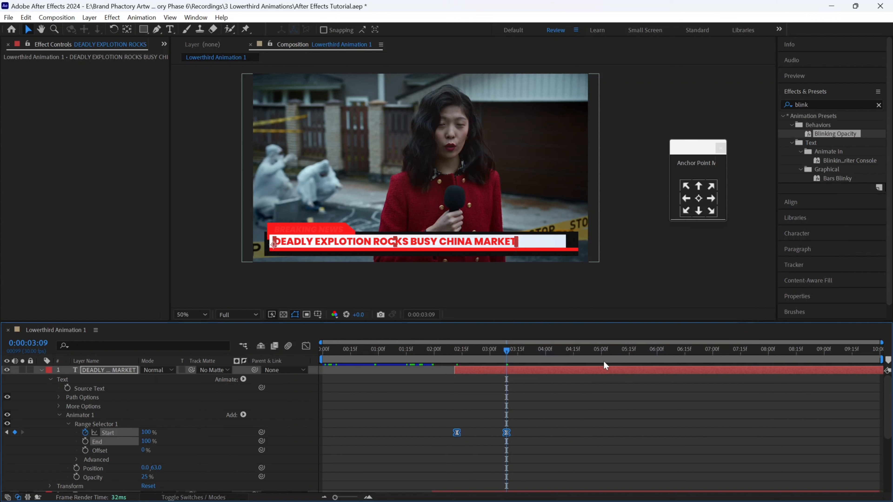
Check the Start keyframes' speed curve, collapse the headline layer's properties, and preview the whole animation from the start
click(306, 345)
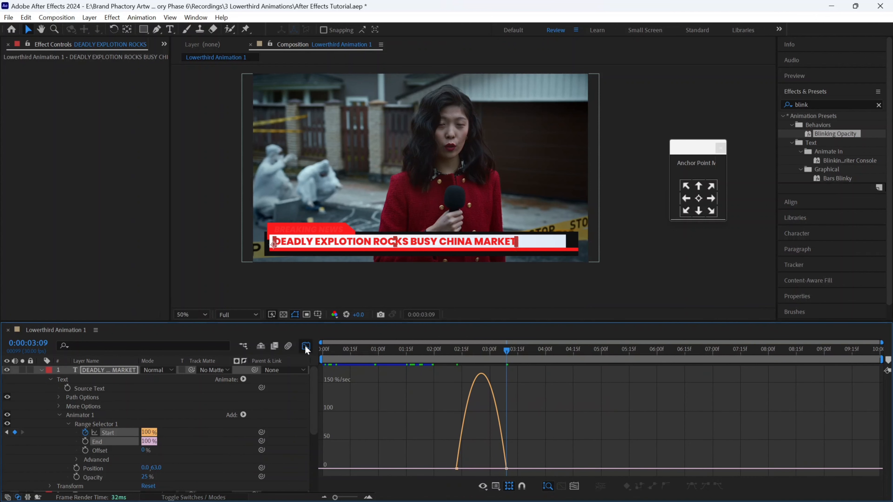
click(306, 346)
key(u)
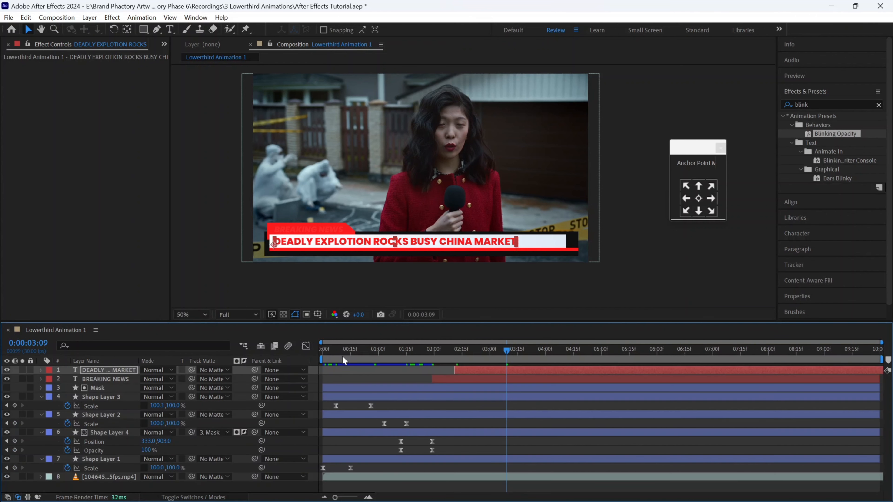
drag(340, 352, 310, 348)
key(space)
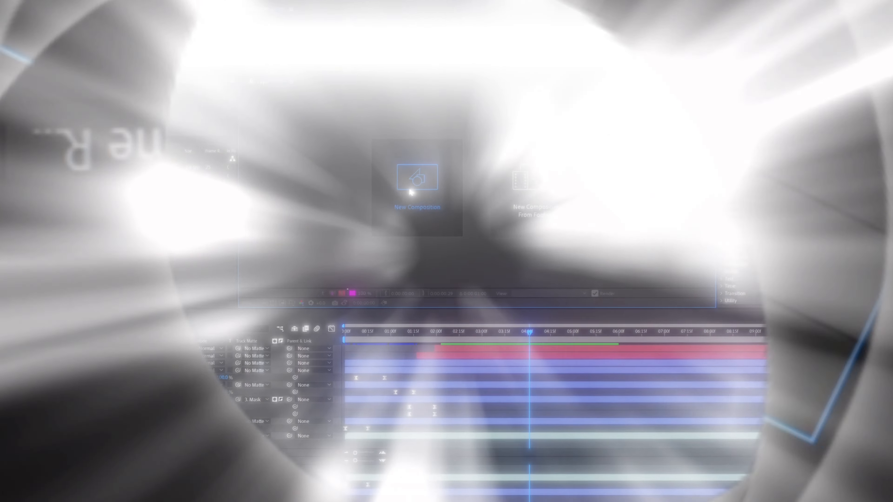
Create a 1920x1080, 30 fps, 10-second composition named Lowerthird Animation 2, and move Lowerthird Animation 1 out of the Video folder
text(Lowerthird Animation 2)
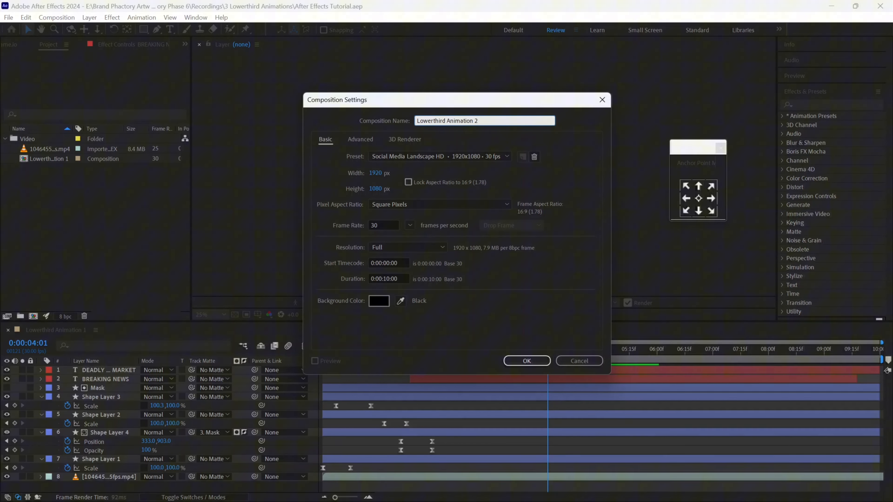
key(Return)
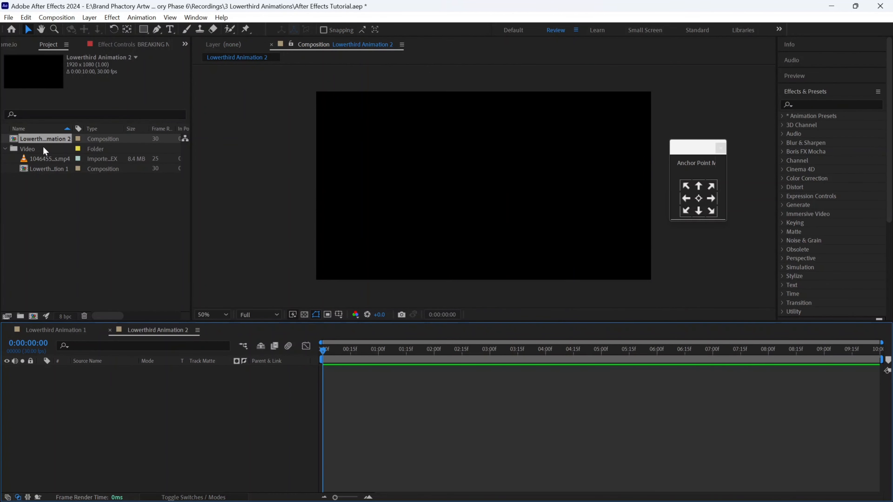
drag(45, 170, 28, 203)
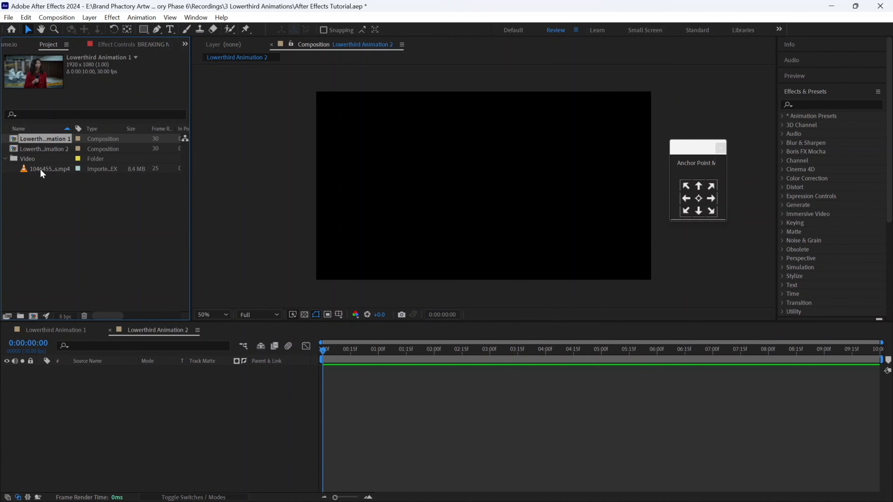
click(98, 231)
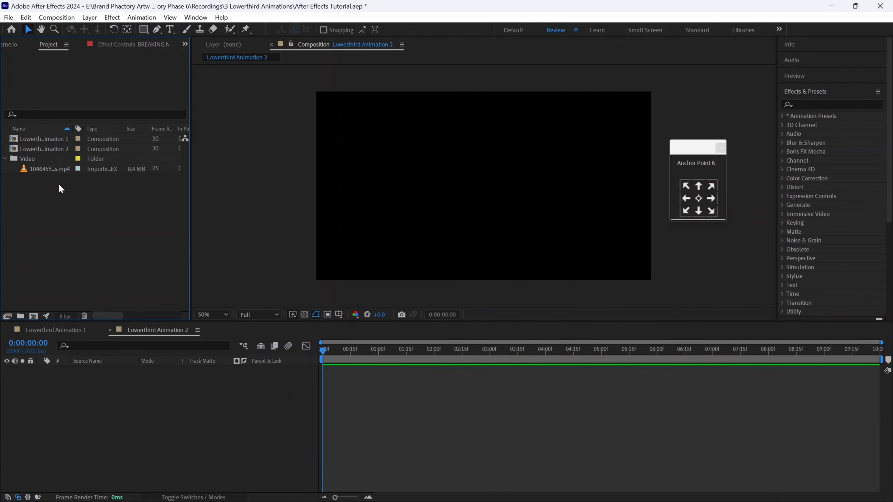
Add the news footage clip from the Video folder to the Lowerthird Animation 2 composition
drag(53, 169, 485, 190)
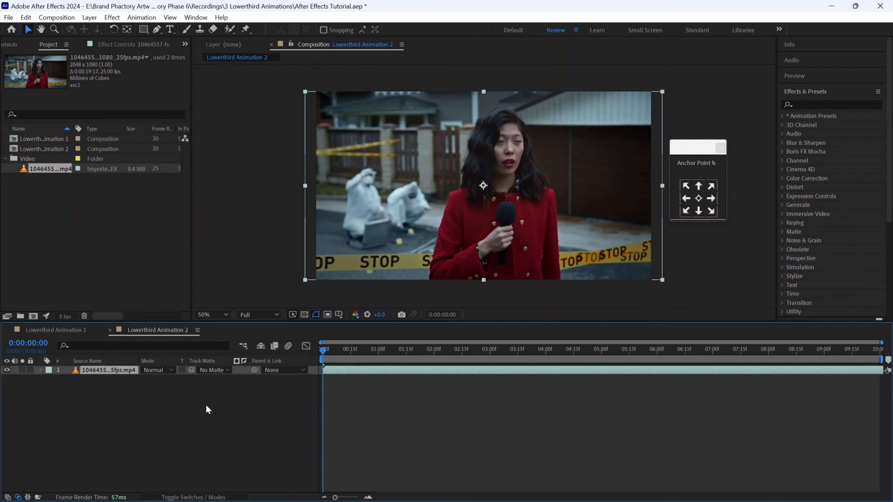
click(217, 316)
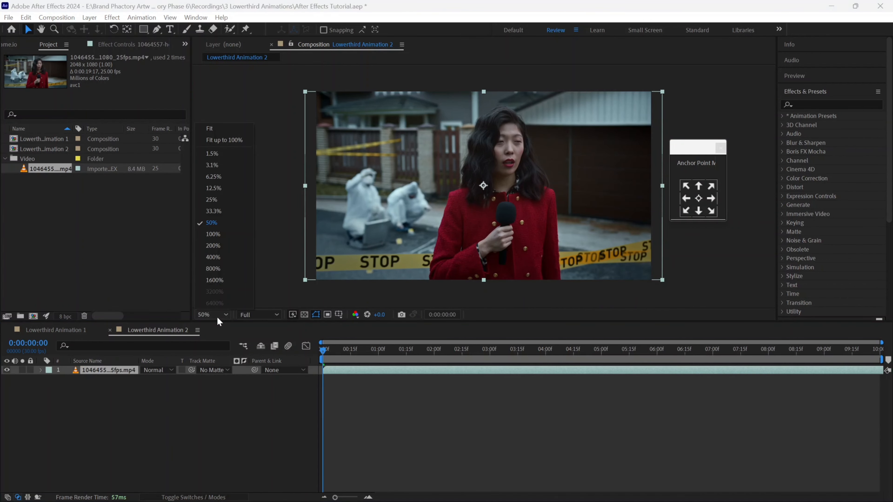
click(265, 157)
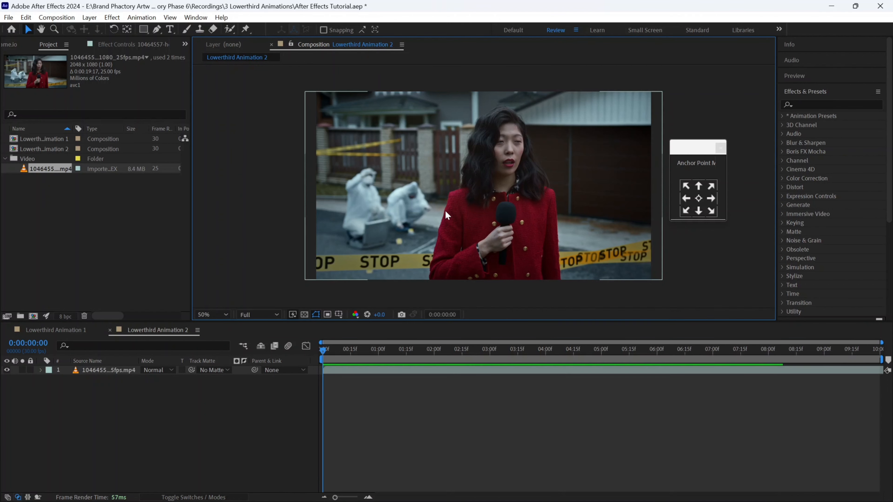
Draw a red rectangle about 958 x 180 px across the lower middle of the footage and shift it slightly down
key(q)
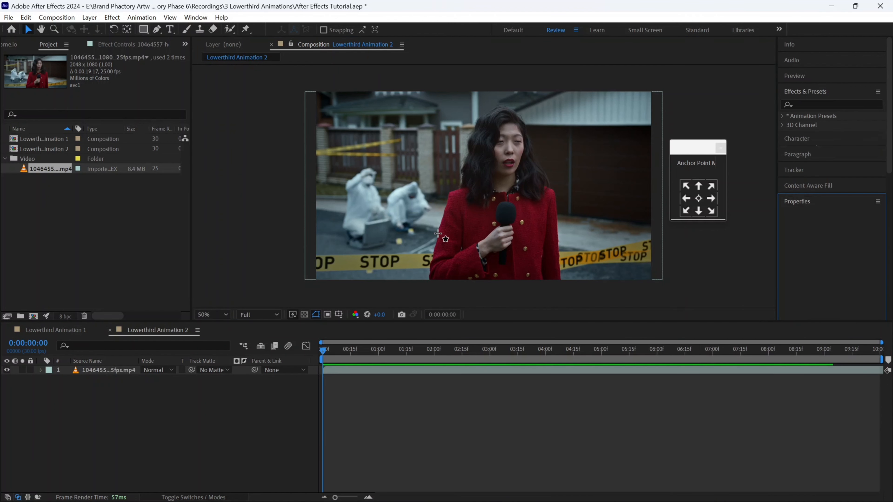
mouse_move(423, 225)
mouse_down()
mouse_move(559, 267)
mouse_move(589, 256)
mouse_up()
key(v)
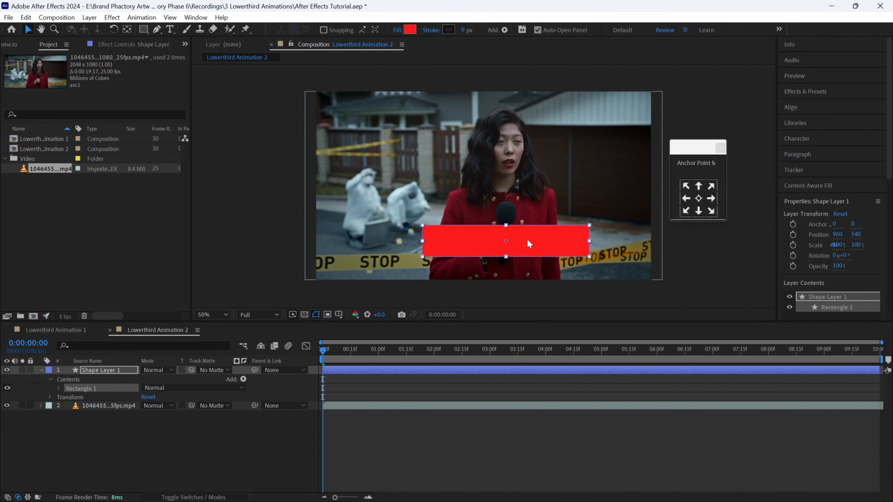
drag(527, 238, 528, 246)
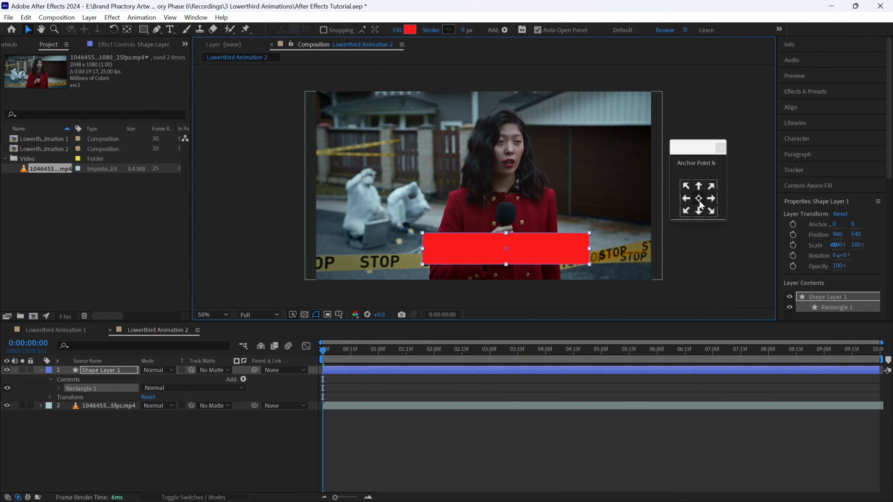
Draw a strip about 34 px high along the red bar's upper edge on its own shape layer and fill it with FFFFFF
click(185, 428)
key(q)
drag(422, 234, 589, 238)
click(330, 30)
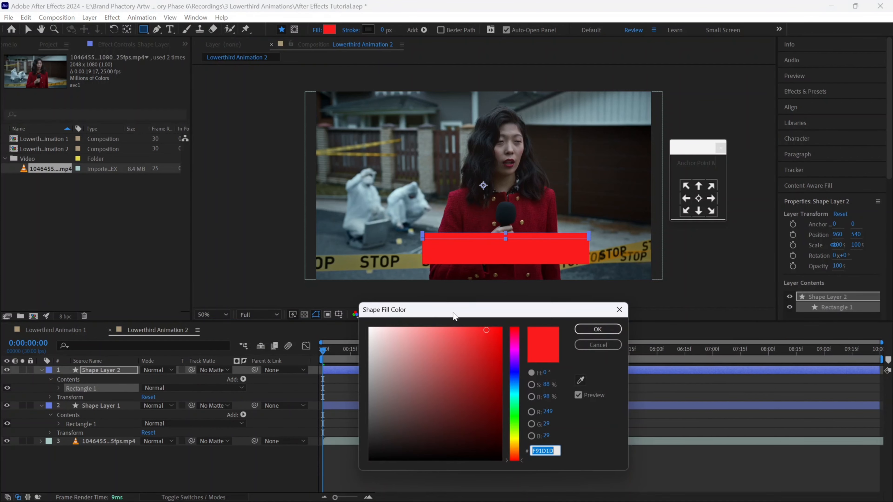
text(FFFFFF)
click(594, 332)
Collapse the properties of both shape layers and deselect everything
click(28, 30)
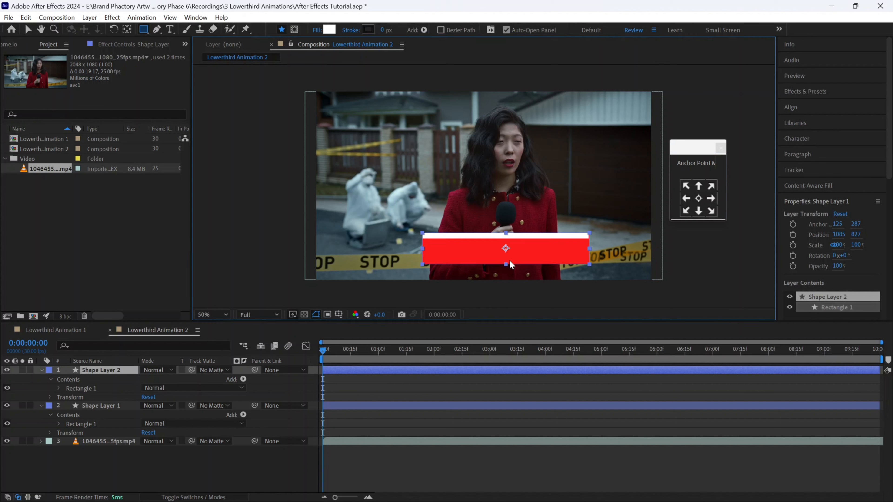
click(508, 259)
click(42, 370)
click(41, 379)
click(98, 427)
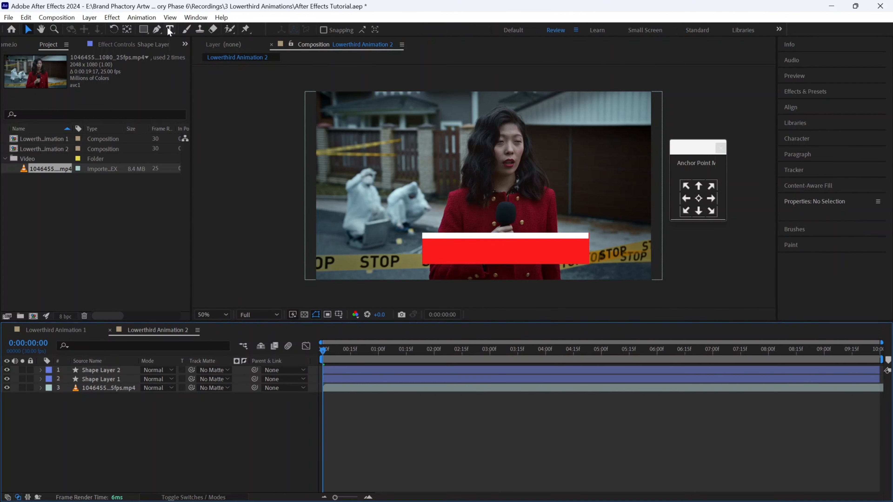
Add the text BREAKING NEWS on the red bar and change its fill color to white
key(ctrl+t)
click(437, 252)
text(BREAKING NEWS)
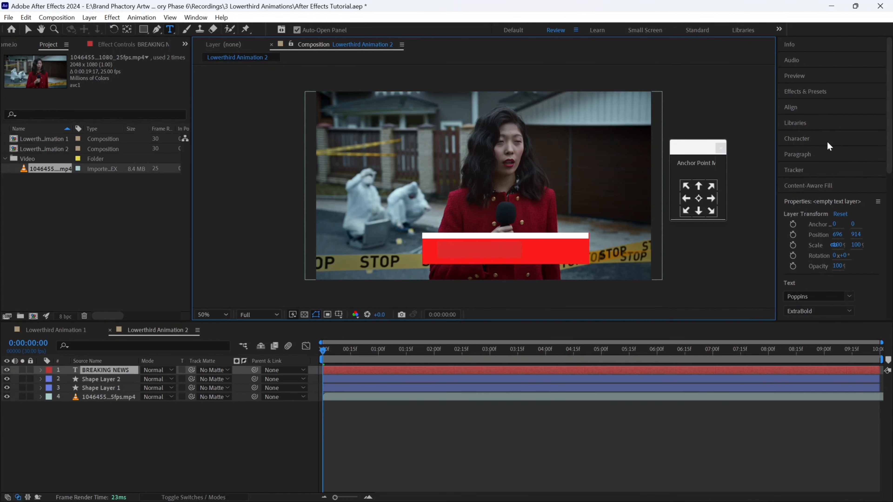
click(823, 140)
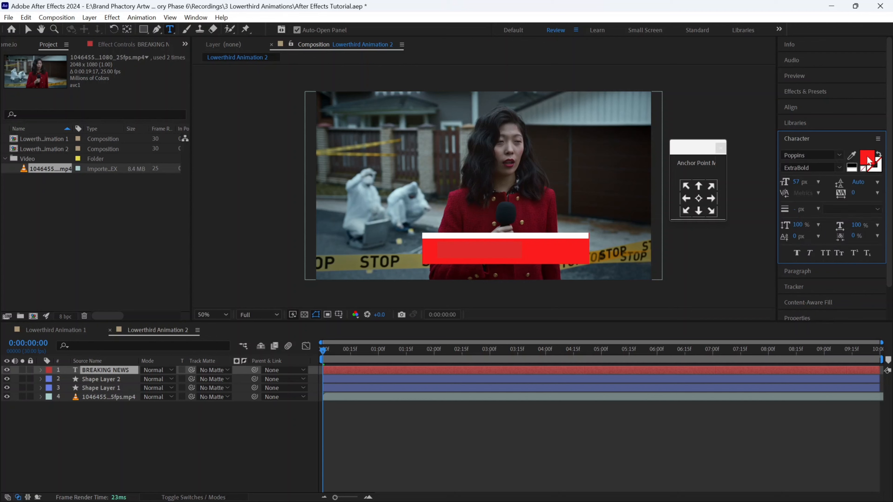
click(867, 157)
click(589, 330)
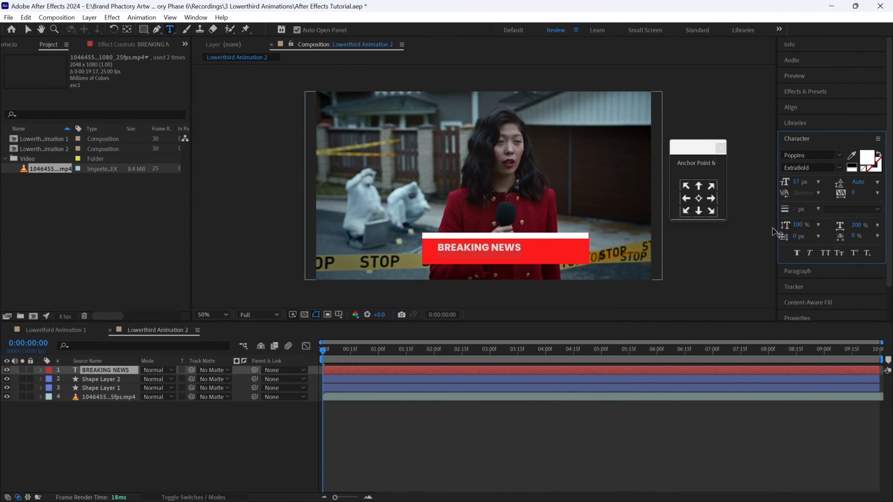
Set the BREAKING NEWS text size to 100 px, position it within the red bar, and center its anchor point
drag(797, 182, 817, 182)
click(29, 30)
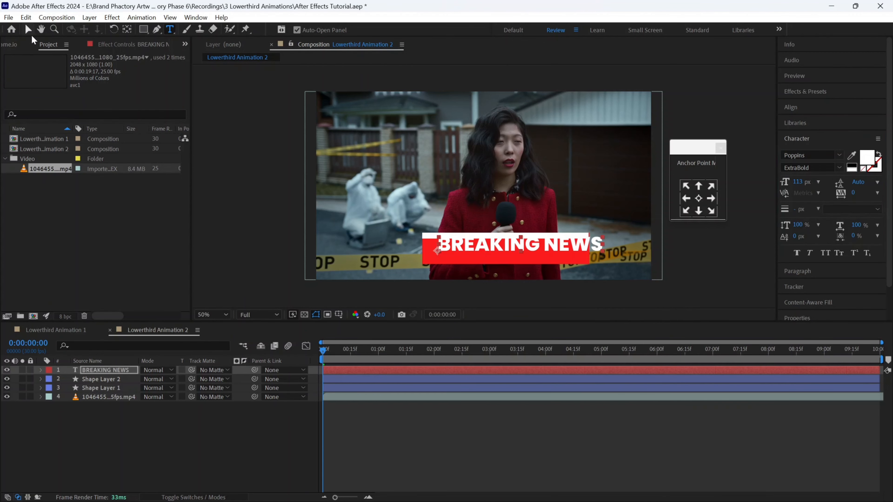
click(460, 254)
drag(459, 253, 449, 260)
click(797, 182)
text(100)
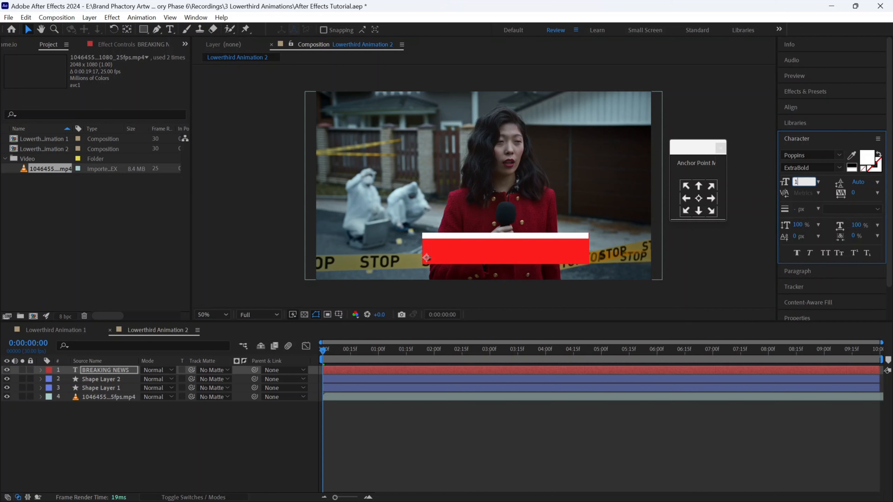
key(Return)
drag(519, 257, 527, 255)
click(698, 198)
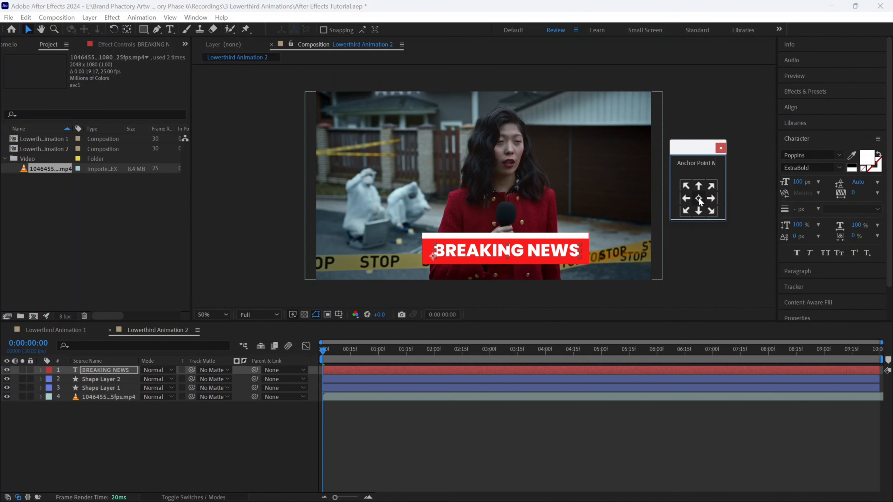
Set the width of the red bar's rectangle path to 960
click(586, 246)
click(589, 249)
click(41, 387)
click(50, 397)
click(60, 406)
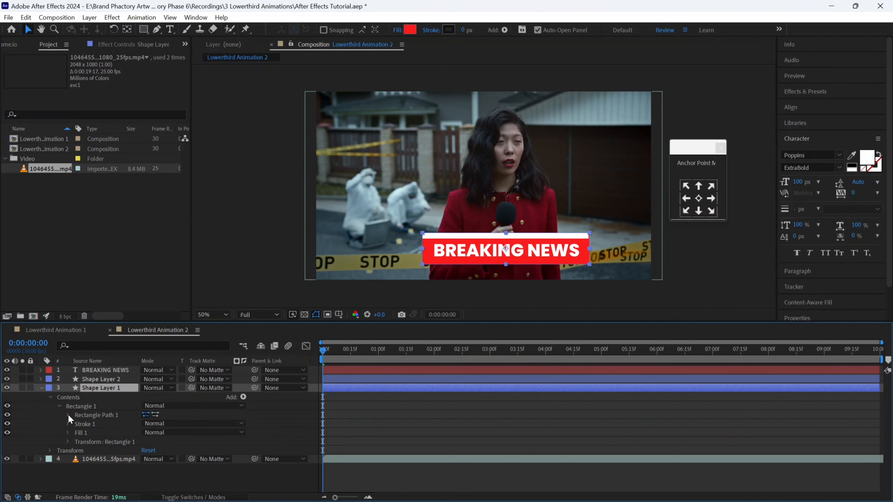
click(69, 415)
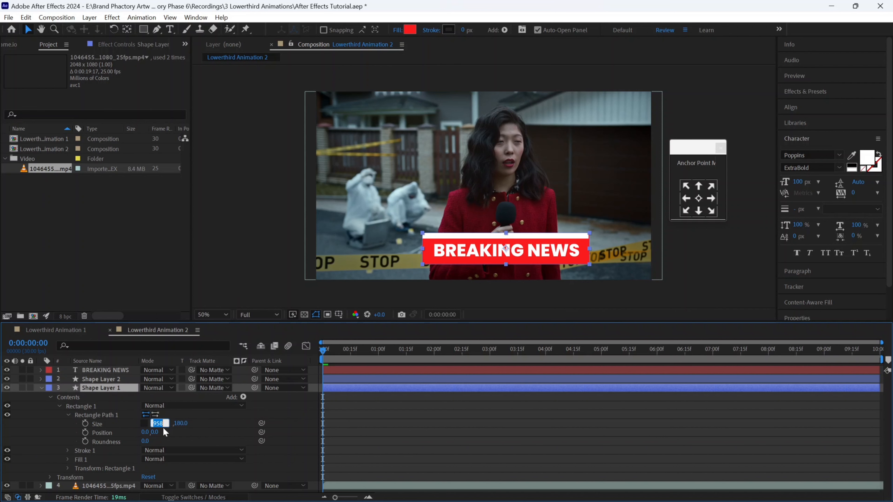
text(960)
key(Return)
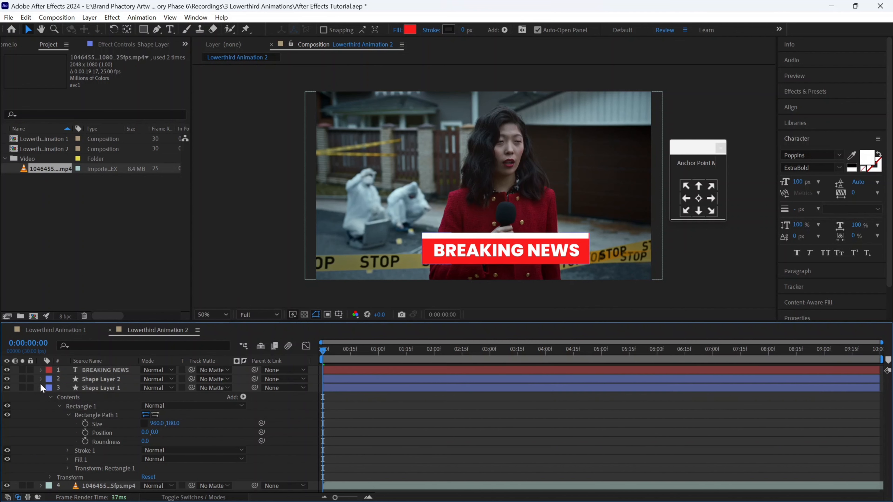
Set the width of the white strip's rectangle path to 960 and collapse both shape layers
click(40, 379)
click(50, 388)
click(60, 397)
click(68, 407)
click(156, 415)
text(960)
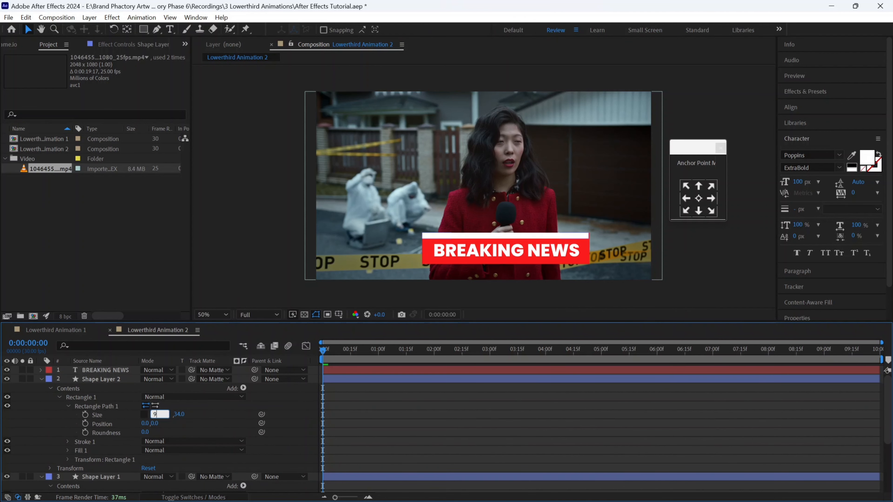
key(Return)
click(41, 380)
click(41, 388)
Center the anchor points of both shape layers together, then deselect them
shift+click(96, 389)
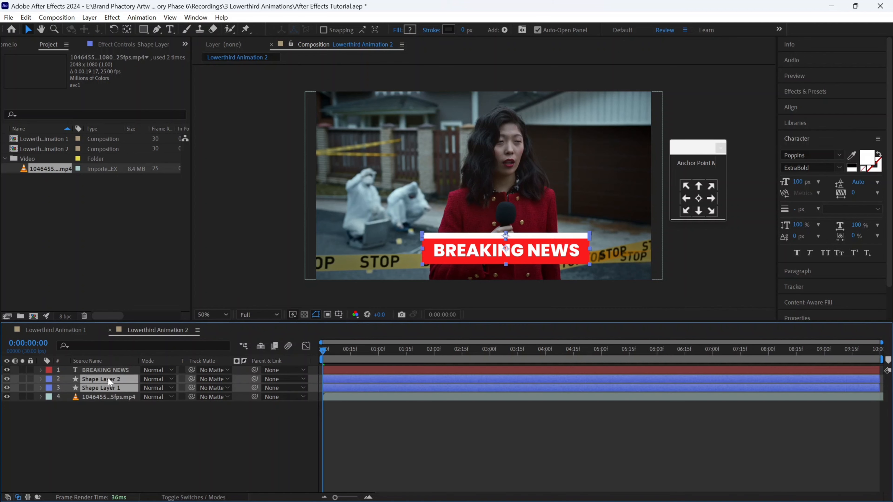
click(802, 108)
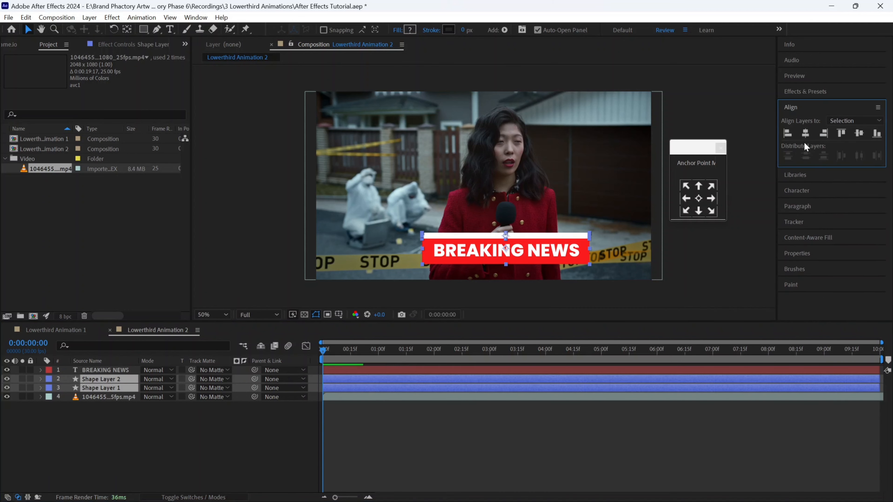
click(698, 199)
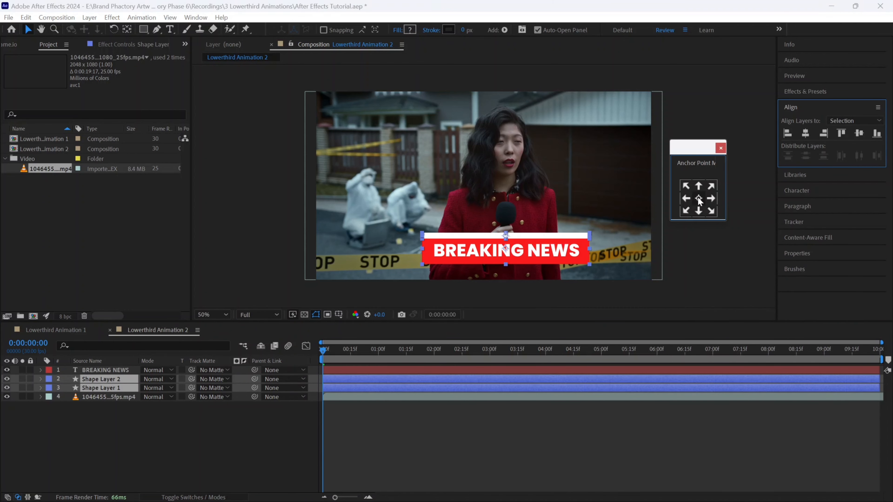
click(709, 259)
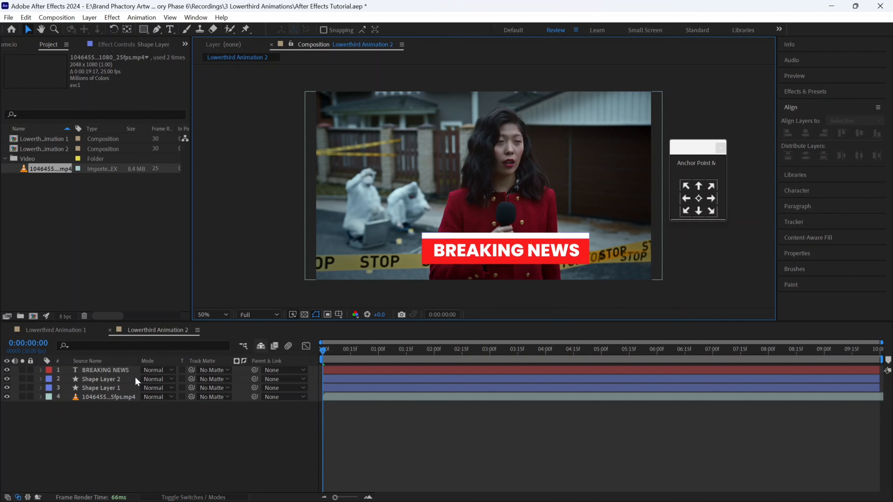
At 0:00:00:17, move the white strip's anchor point to its left edge and keyframe its unlinked Scale at 100%
click(105, 387)
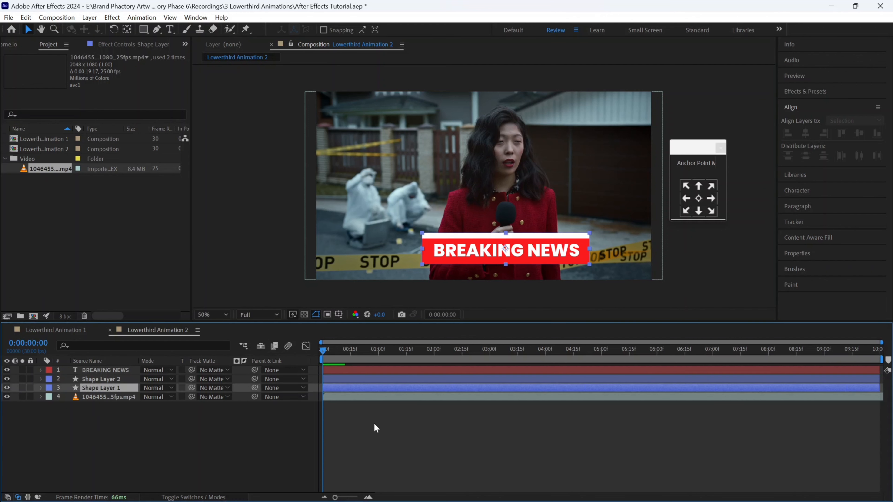
click(354, 355)
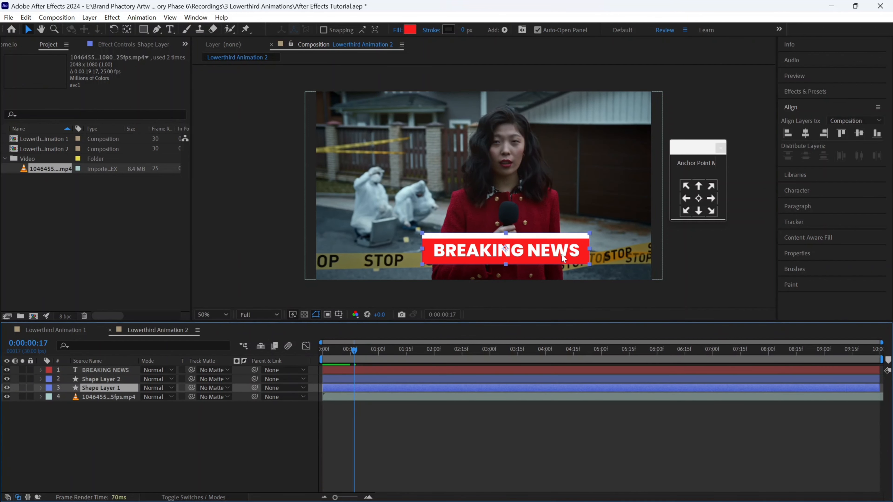
click(103, 379)
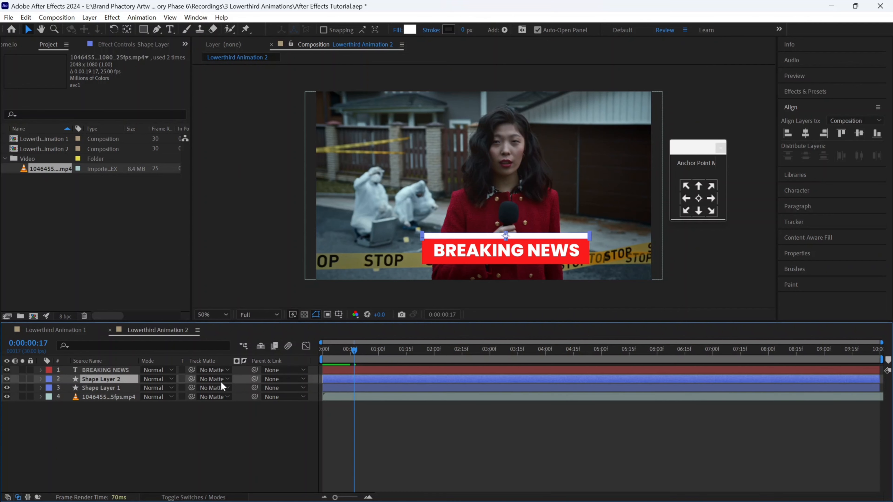
key(s)
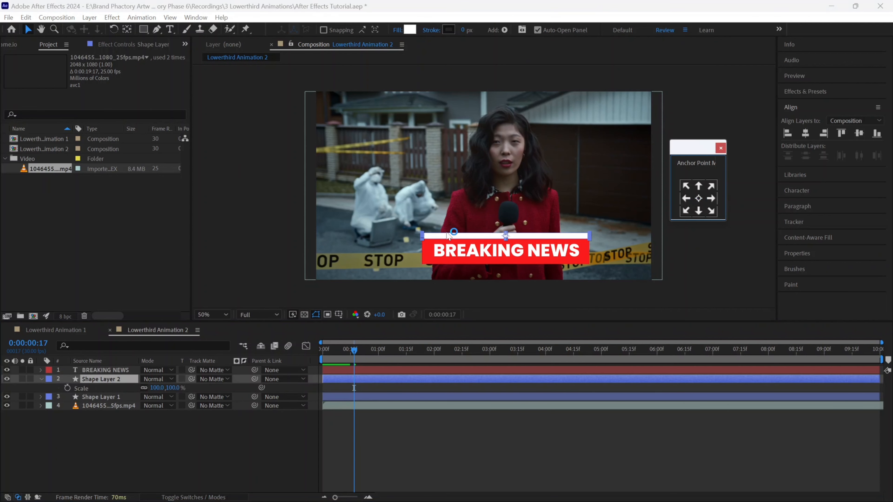
drag(447, 232, 422, 234)
click(68, 389)
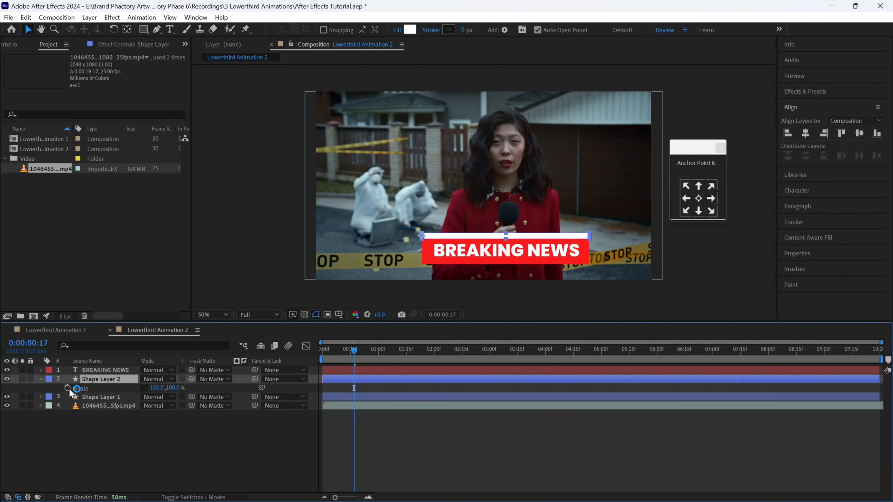
Keyframe the white strip's horizontal scale at 0% at the start of the composition, keeping the vertical scale at 100%
click(318, 353)
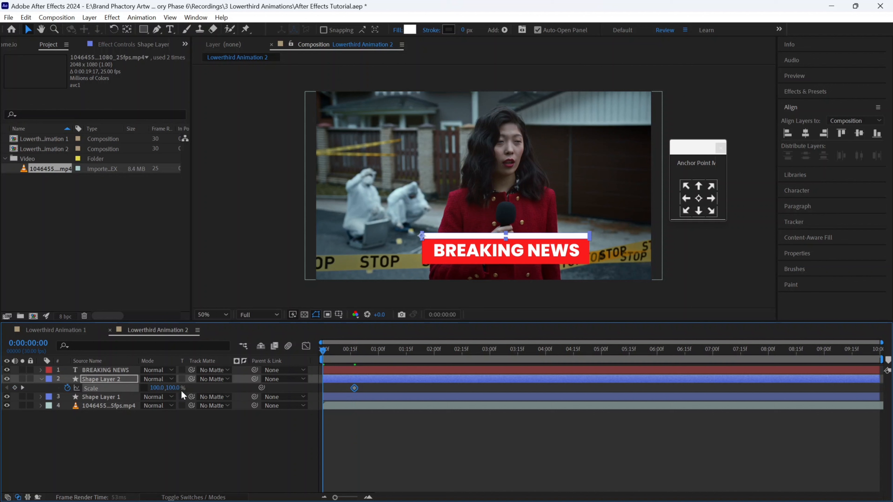
drag(157, 387, 114, 388)
click(153, 389)
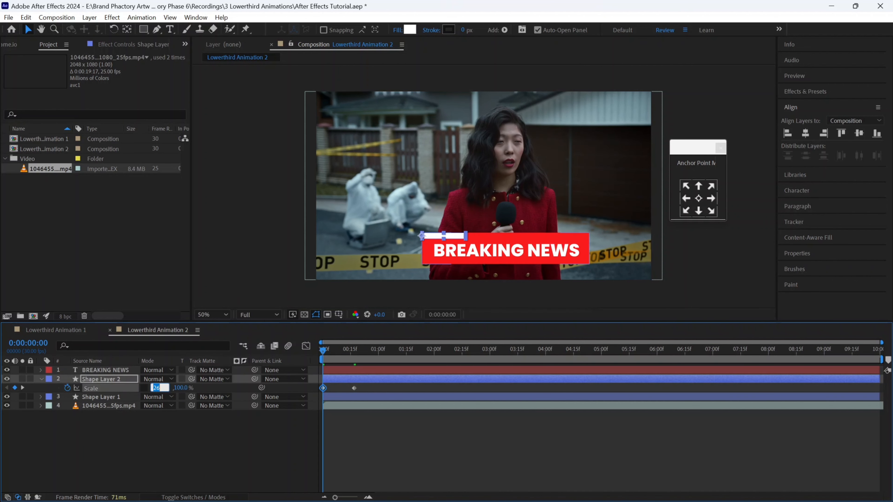
text(0)
key(Return)
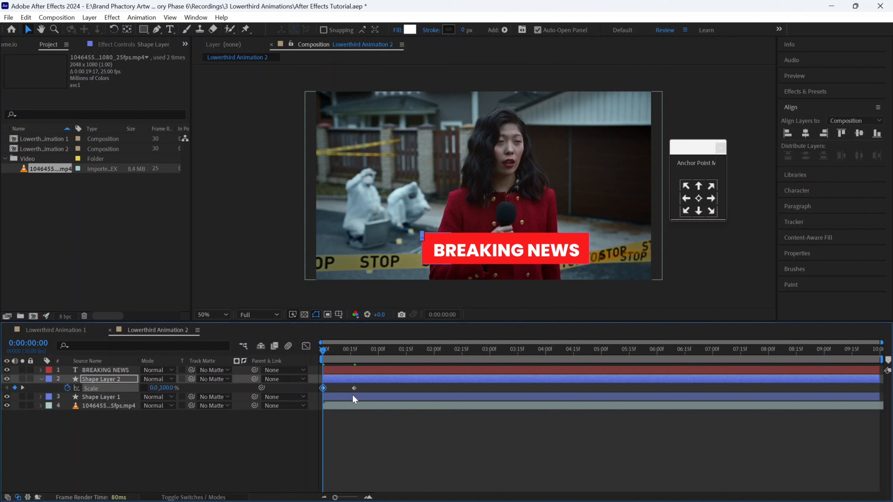
At 0:00:01:02, move the red bar's anchor point to its top edge and keyframe its Scale at 100%
click(353, 396)
click(396, 354)
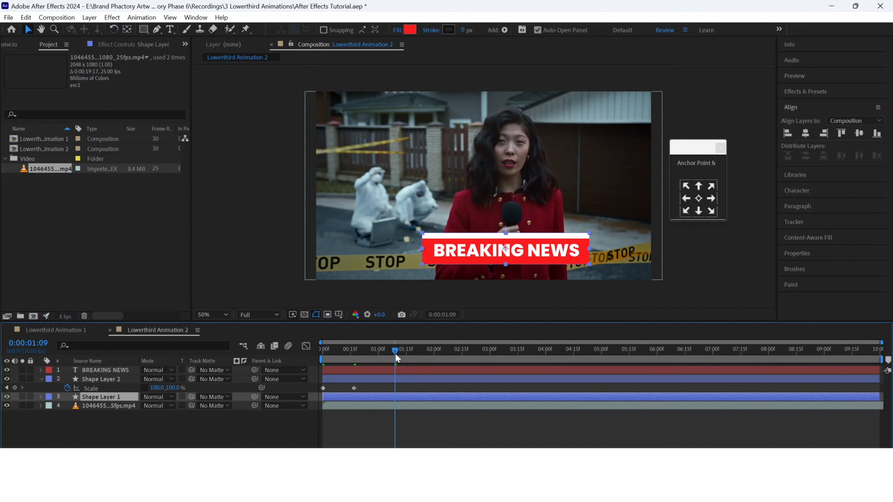
drag(396, 354, 383, 355)
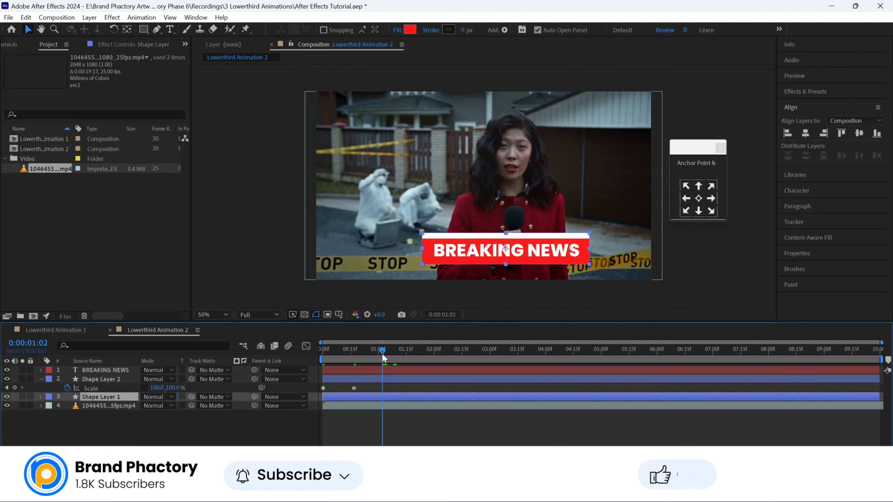
key(s)
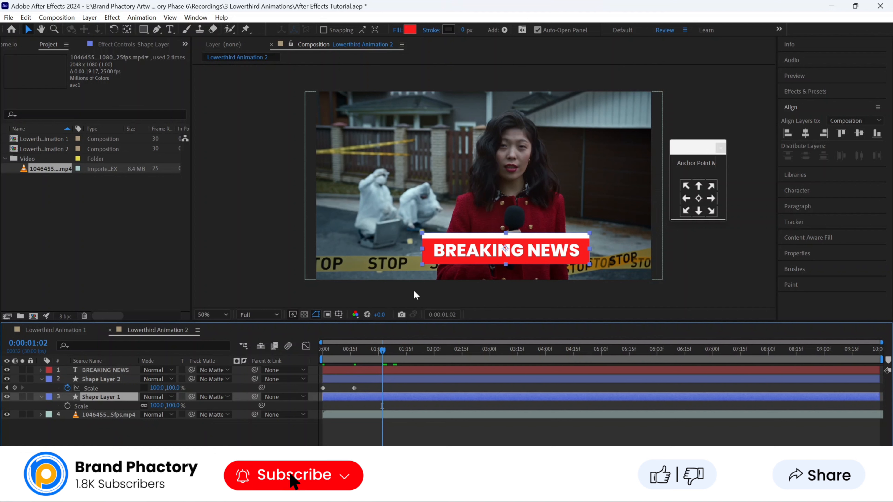
click(698, 186)
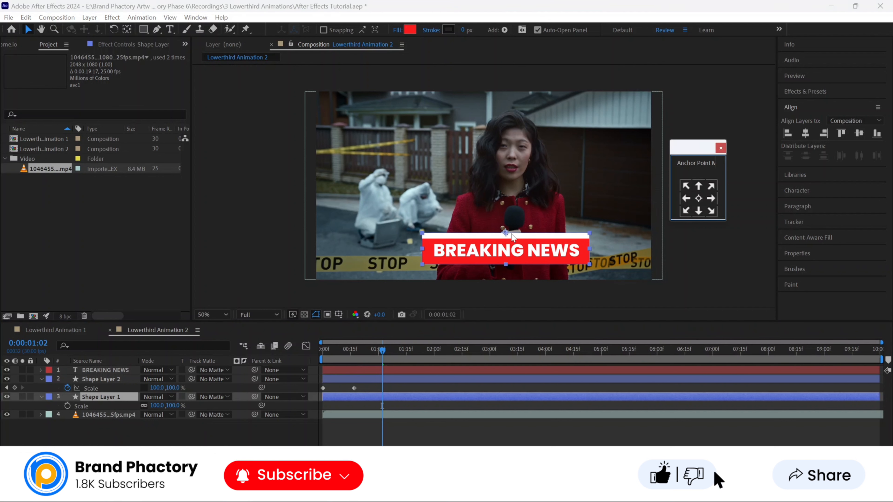
click(67, 406)
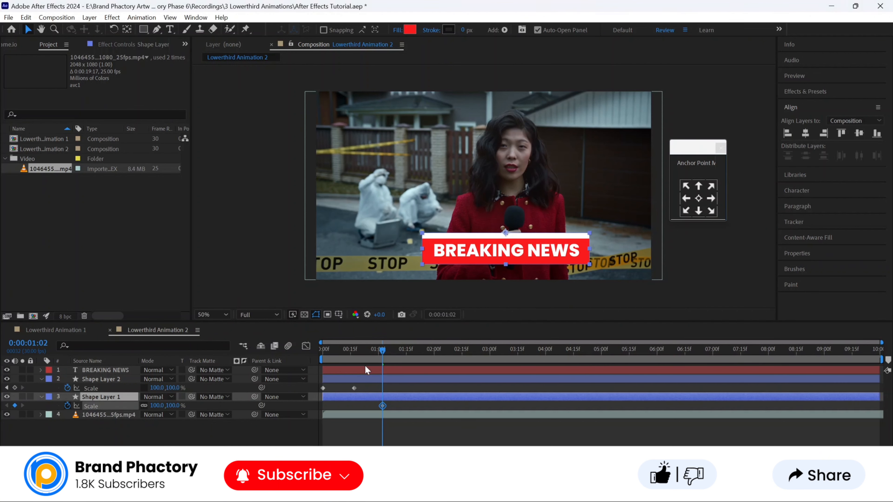
At 0:00:00:13, keyframe the red bar's vertical scale at 0% with the proportions unlinked, keeping the horizontal scale at 100%
click(349, 358)
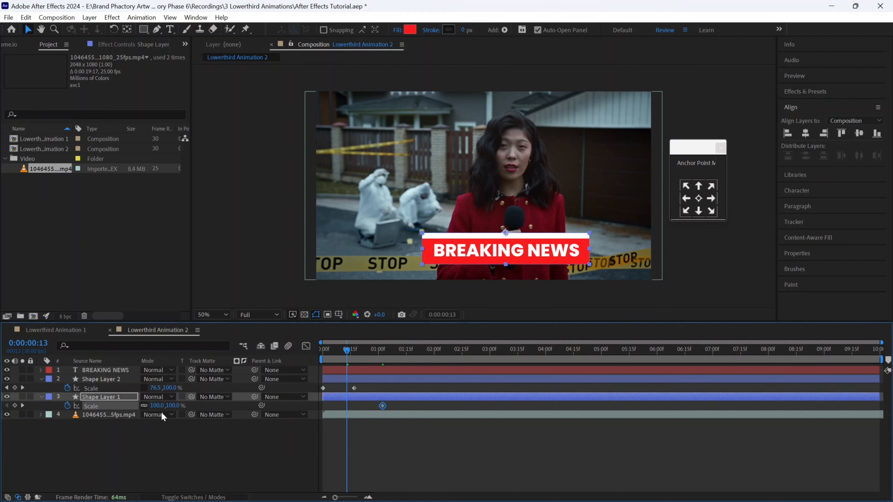
click(144, 405)
click(174, 405)
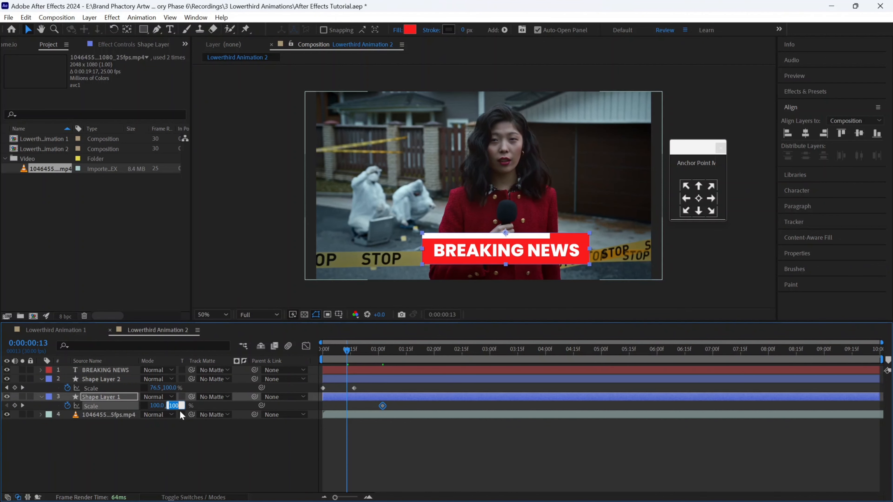
text(0)
key(Return)
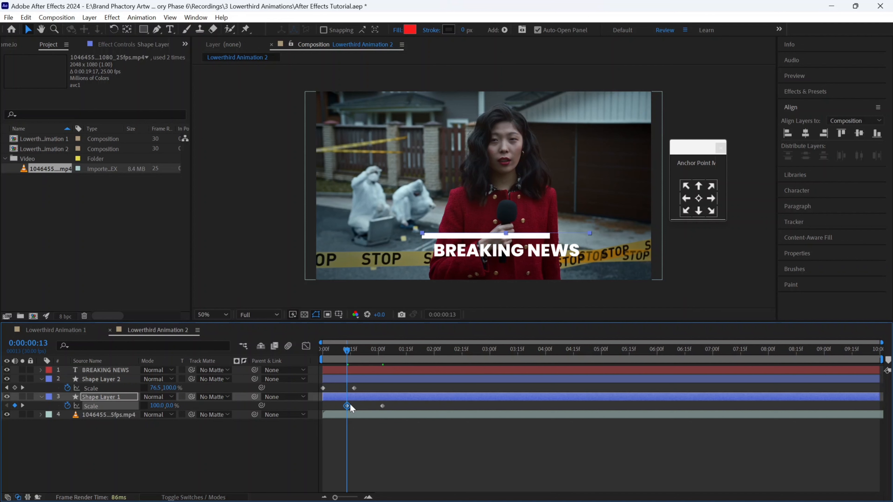
Align the red bar's first Scale keyframe with the white strip's last one and apply Easy Ease to both layers' Scale keyframes
click(400, 390)
drag(311, 412, 386, 385)
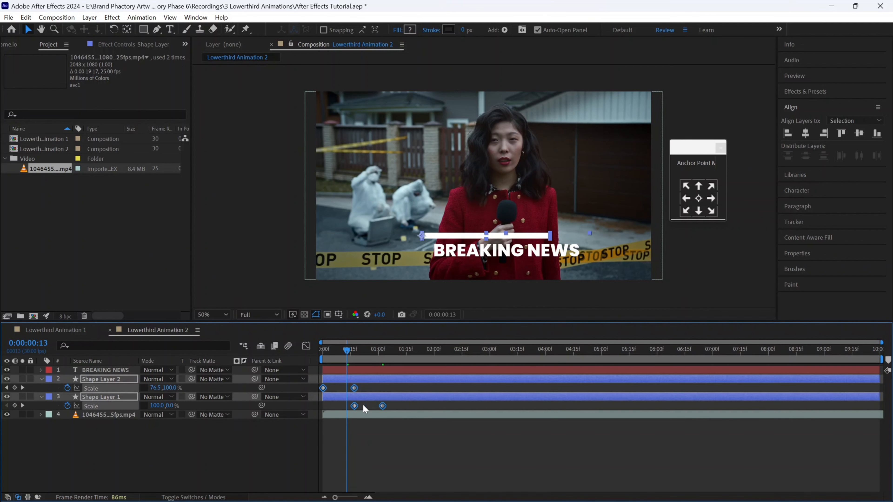
right_click(355, 405)
mouse_move(402, 397)
click(524, 337)
Reshape the white strip's Scale speed curve in the Graph Editor to peak early and slow down, and preview the animation
drag(413, 404, 303, 489)
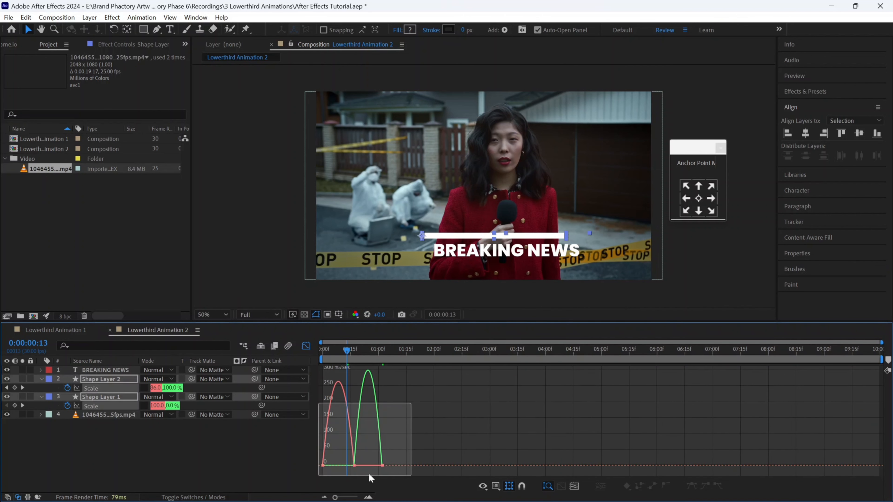
drag(358, 465, 357, 466)
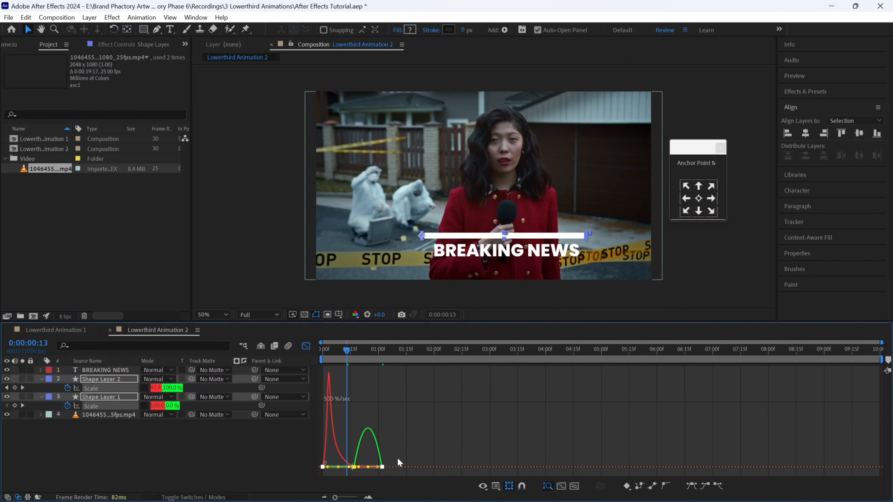
drag(404, 454, 317, 349)
click(306, 346)
key(space)
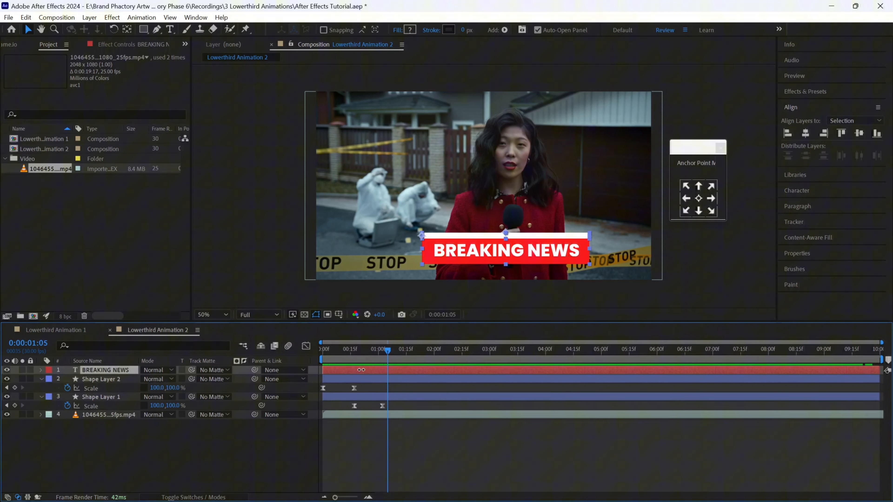
Trim the BREAKING NEWS layer's start to just after the red bar's last Scale keyframe and apply the Opacity Flicker In preset to it
drag(323, 371, 385, 371)
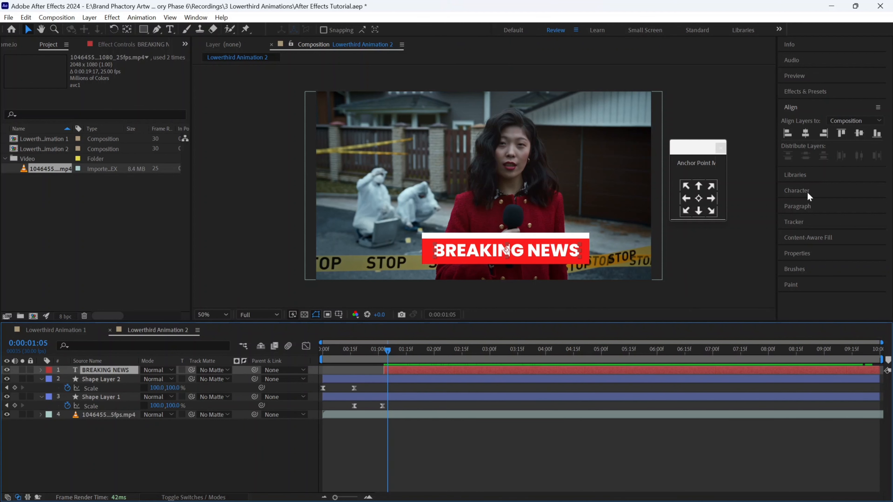
click(809, 92)
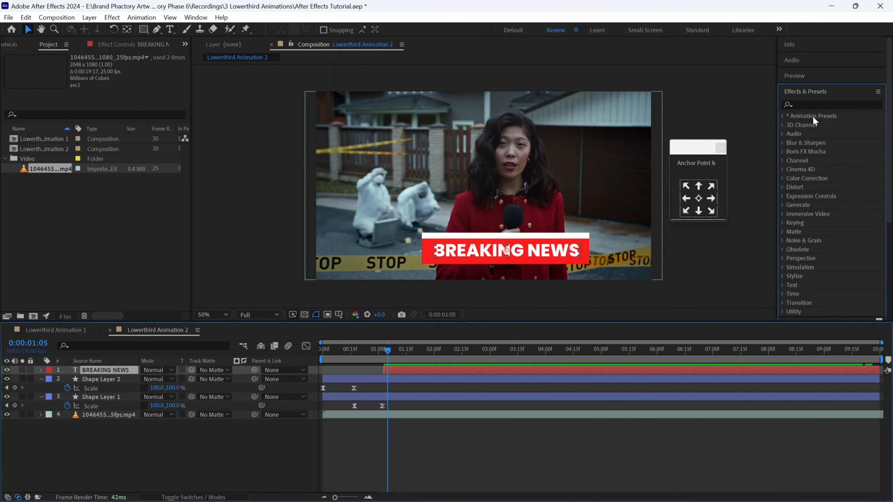
text(flick)
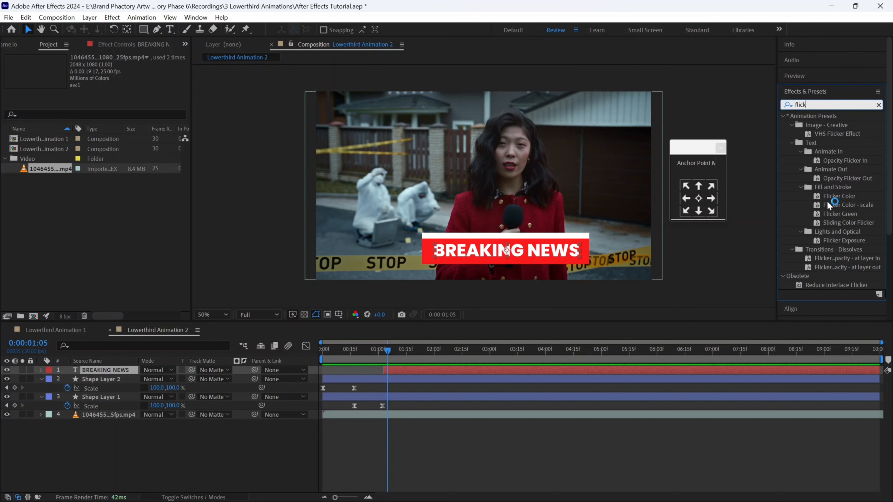
click(854, 162)
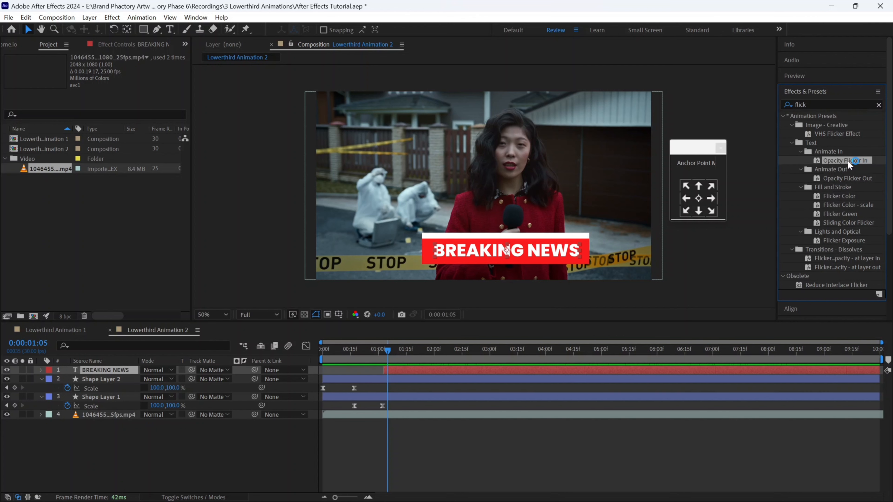
drag(851, 161, 513, 253)
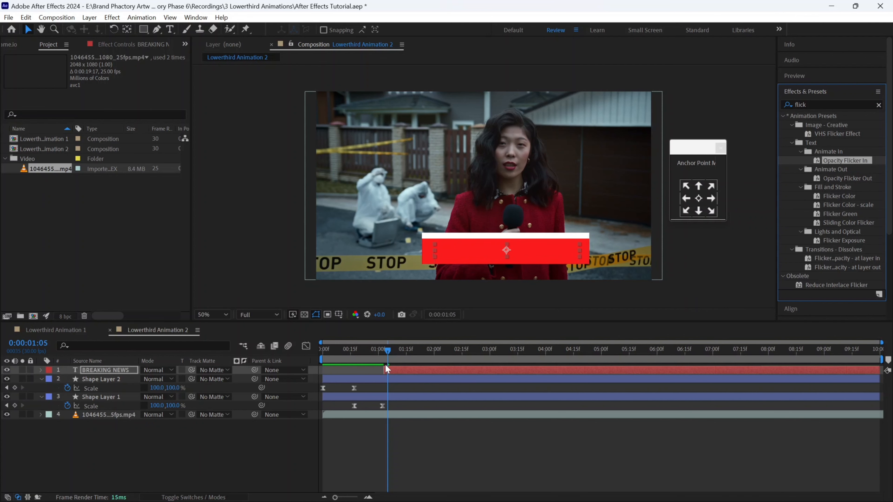
Reveal the text layer's flicker keyframes and preview the animation, then hide the keyframes again
click(399, 369)
key(u)
key(space)
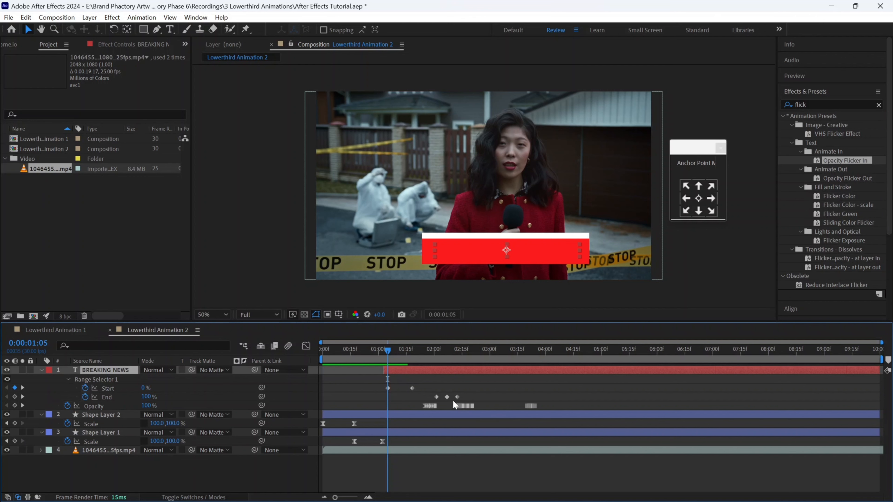
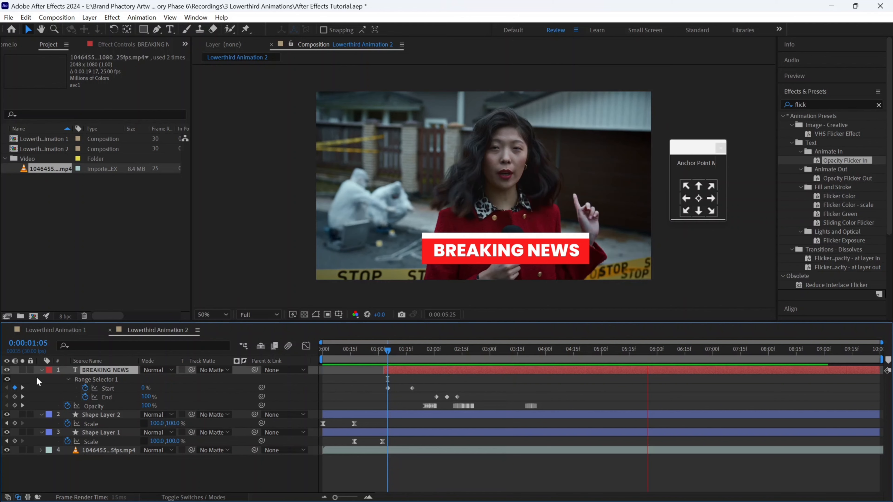
key(space)
key(u)
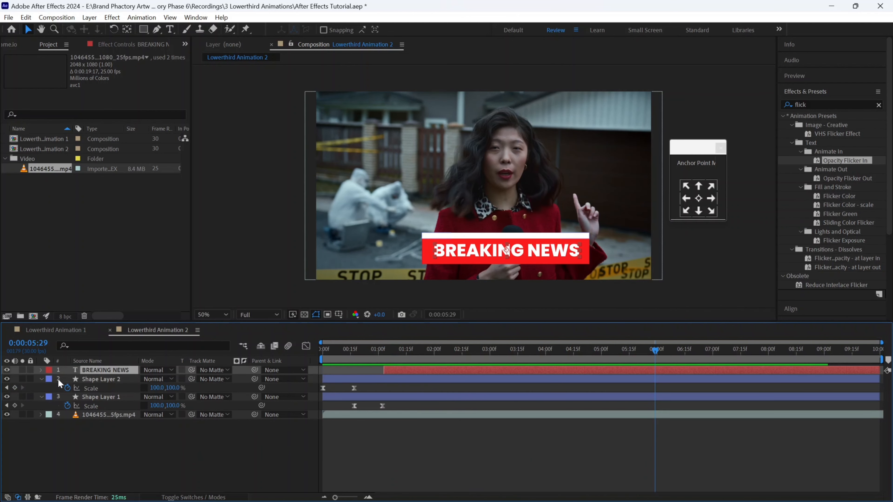
Collapse both shape layers' properties and add a null object to the composition
click(41, 379)
click(41, 388)
click(98, 414)
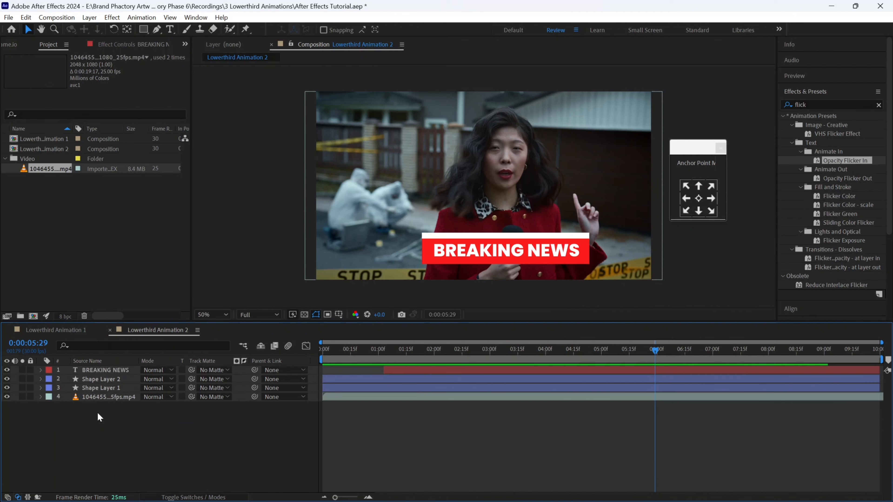
right_click(98, 414)
mouse_move(144, 280)
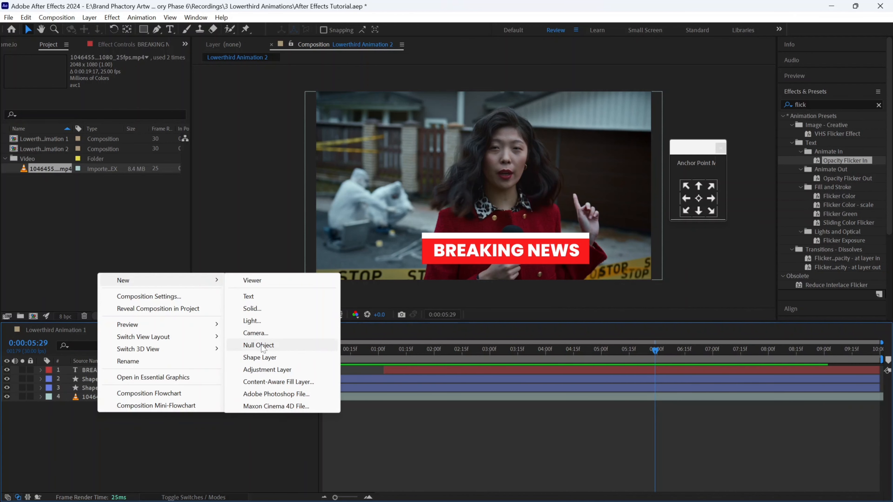
click(259, 345)
Parent the BREAKING NEWS text and both shape layers to the null object
right_click(105, 371)
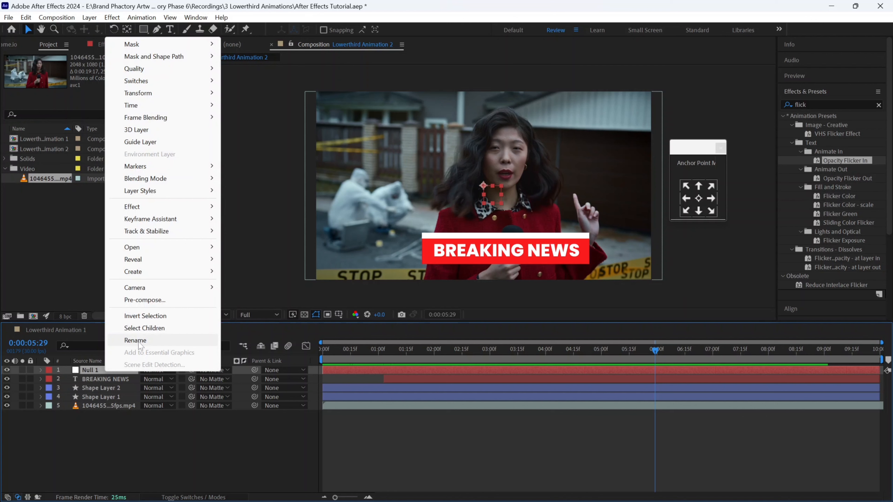
click(111, 395)
ctrl+click(111, 389)
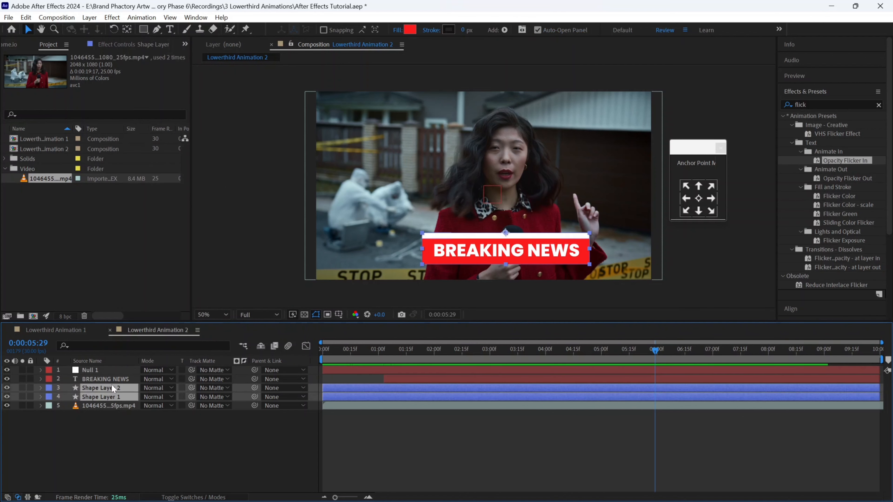
ctrl+click(119, 380)
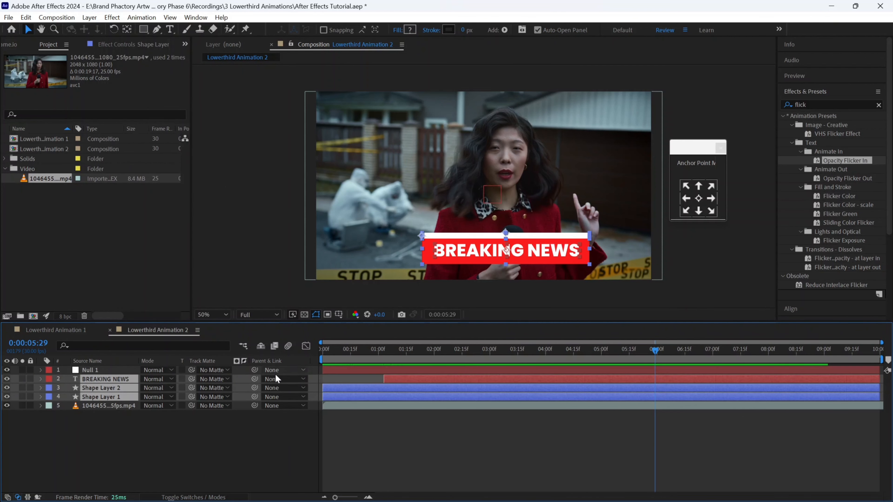
drag(254, 379, 106, 370)
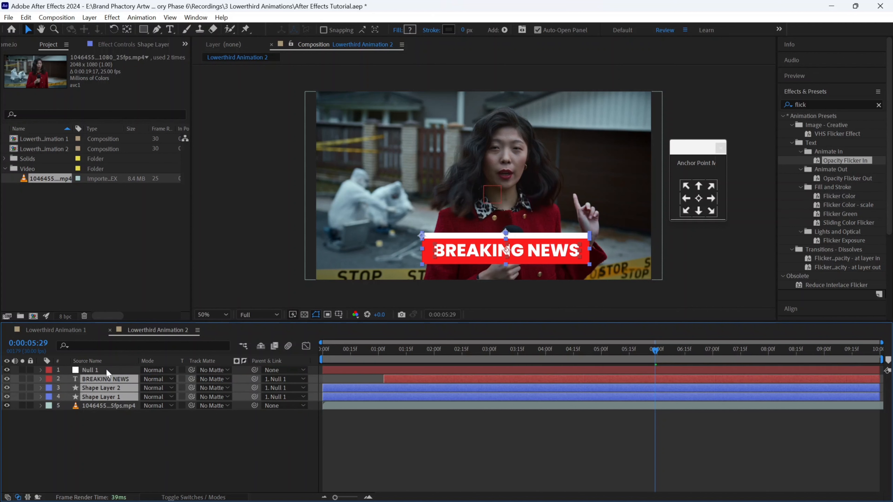
Try moving the null object to test that the parented layers follow it, and undo the move
click(106, 369)
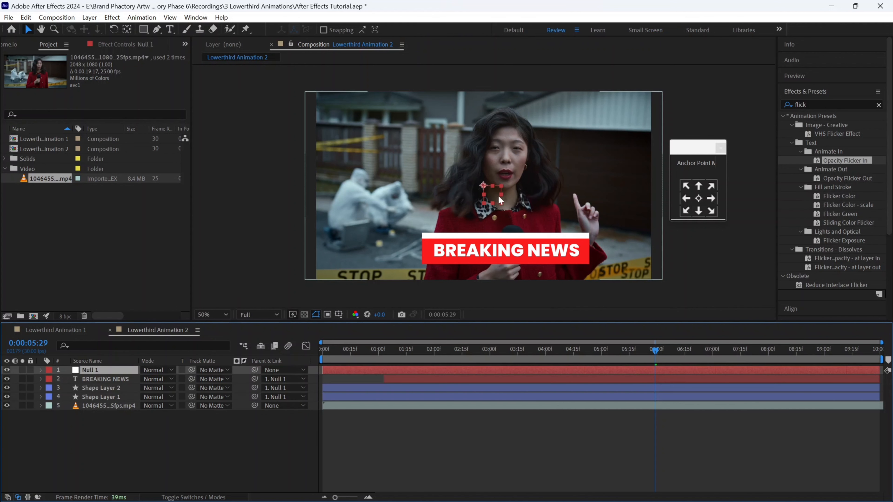
drag(497, 205, 503, 226)
key(ctrl+z)
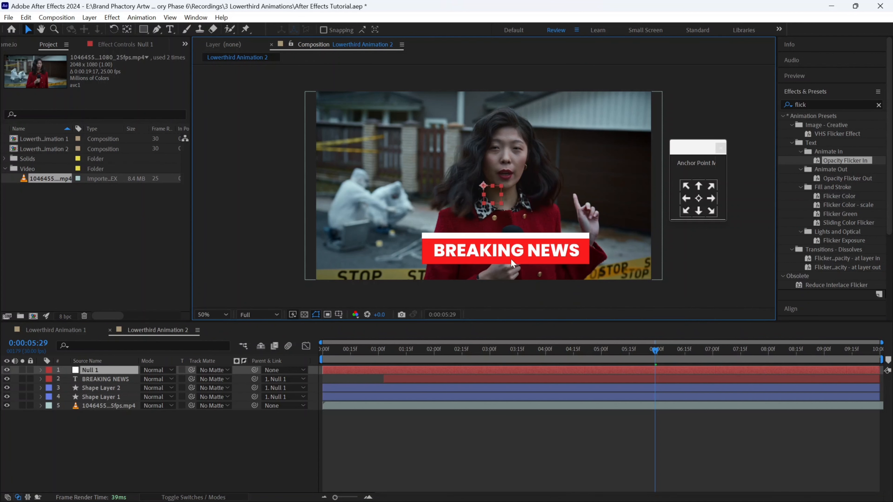
At 0:00:02:22, keyframe the null object's Position at 960, 540 and its Scale at 100%
drag(455, 353, 474, 352)
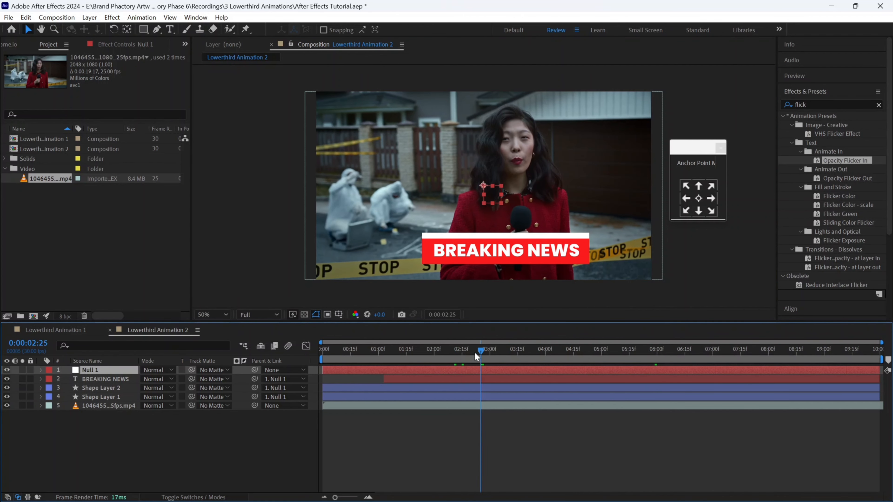
key(p)
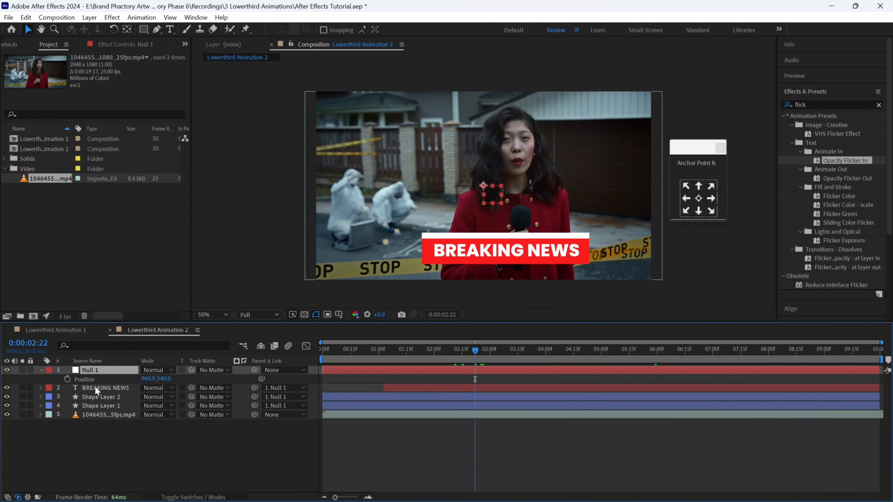
key(shift+s)
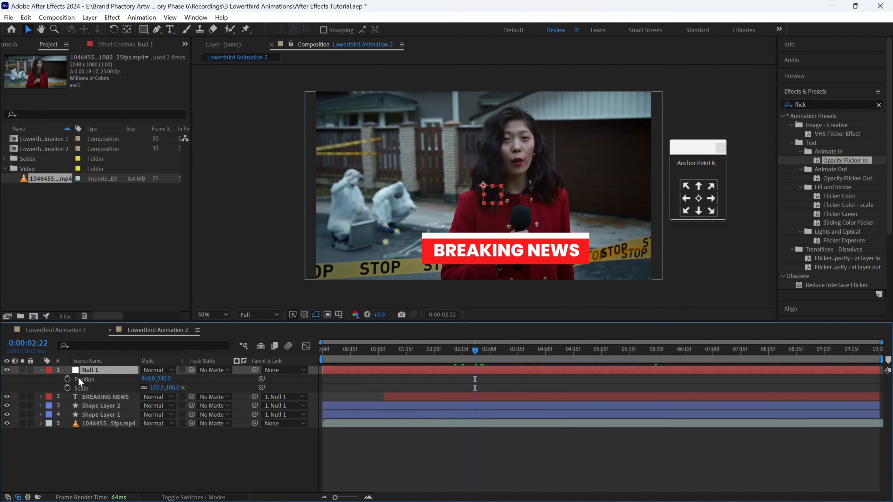
click(67, 379)
click(67, 388)
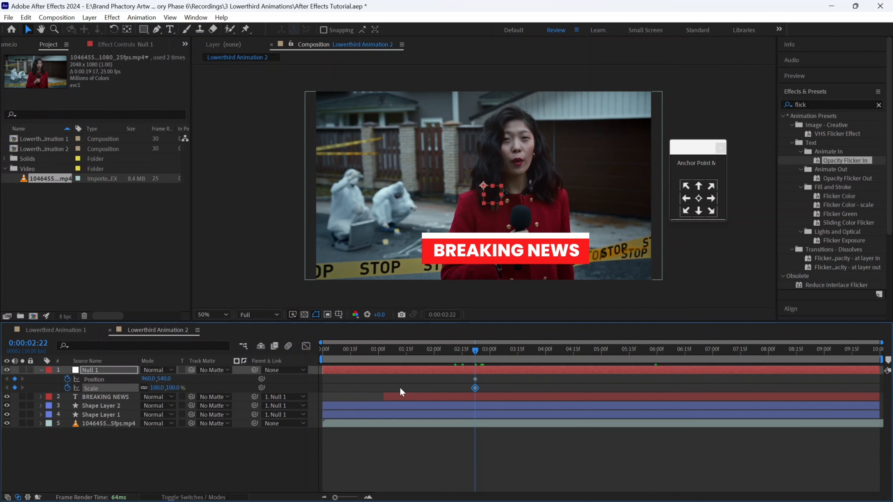
At 0:00:03:15, keyframe the null object's Position at 253, 756 and its Scale at 45%, placing the title in the frame's lower left
click(518, 356)
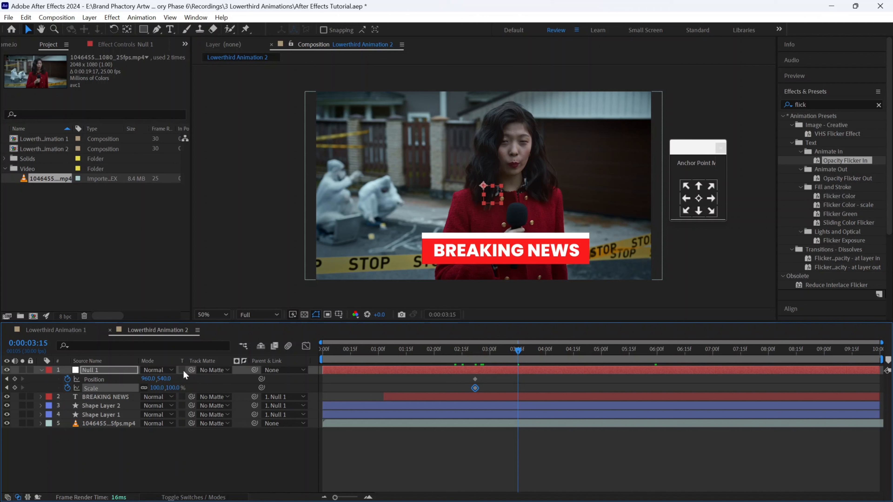
drag(156, 383, 72, 379)
drag(150, 380, 3, 379)
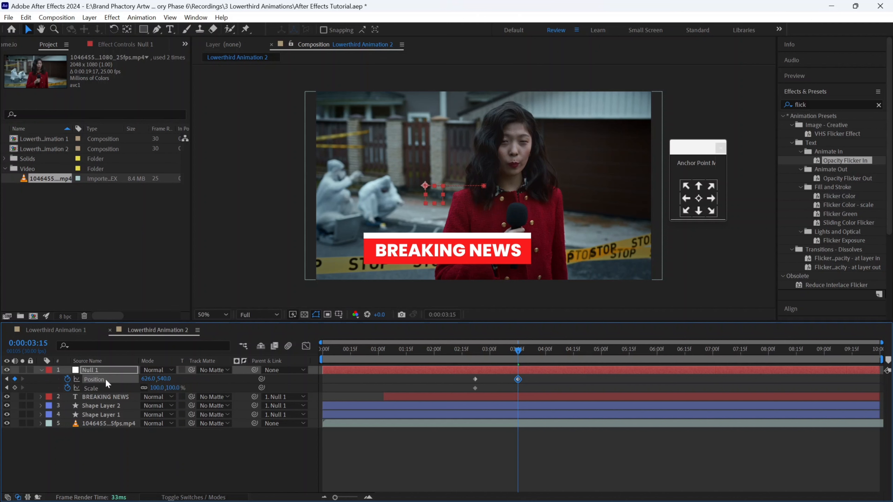
drag(152, 378, 2, 379)
drag(152, 390, 211, 379)
drag(211, 379, 230, 378)
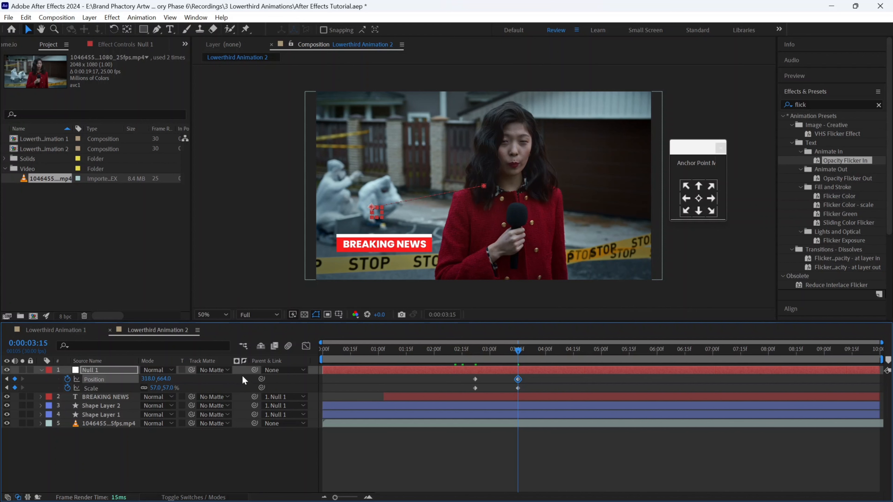
drag(158, 390, 154, 388)
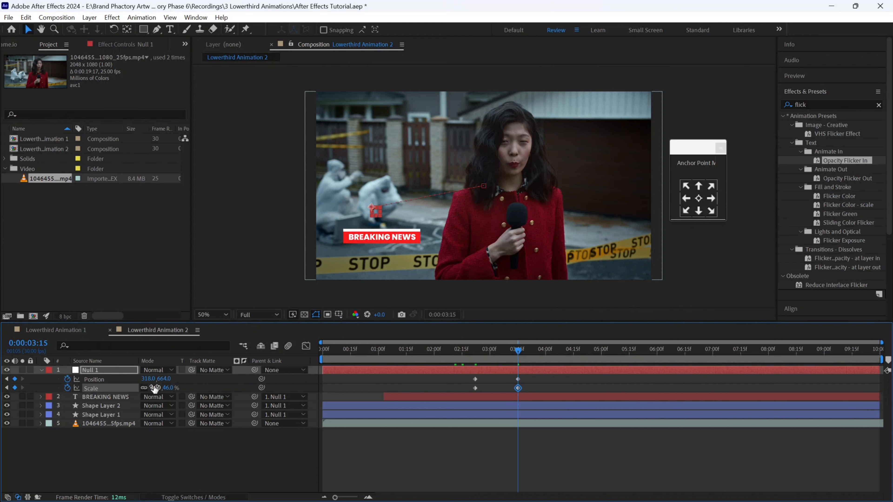
click(161, 388)
key(Return)
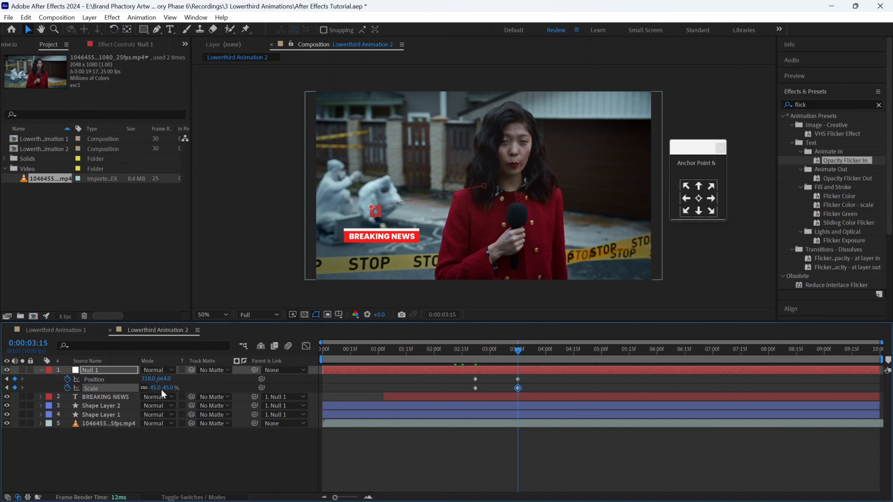
mouse_move(167, 377)
mouse_down()
mouse_move(192, 380)
mouse_move(94, 385)
mouse_move(182, 380)
mouse_up()
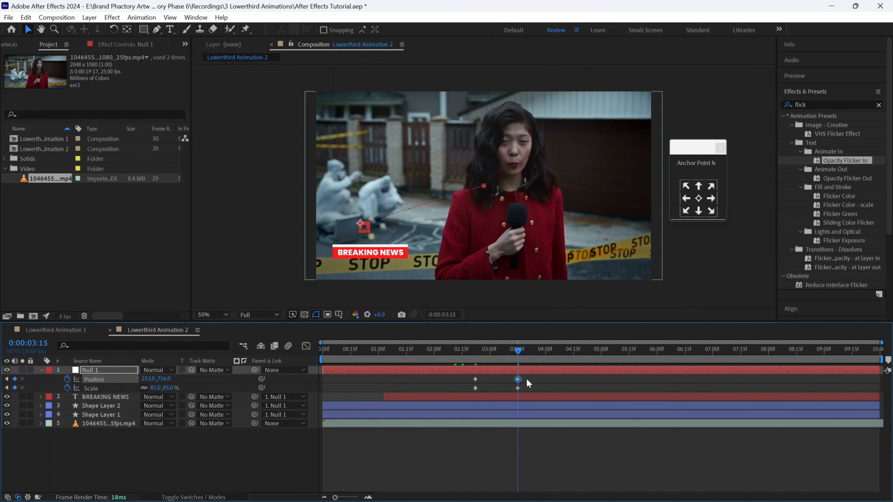
Apply Easy Ease to all of the null object's Position and Scale keyframes
drag(525, 374, 464, 392)
right_click(475, 387)
mouse_move(545, 379)
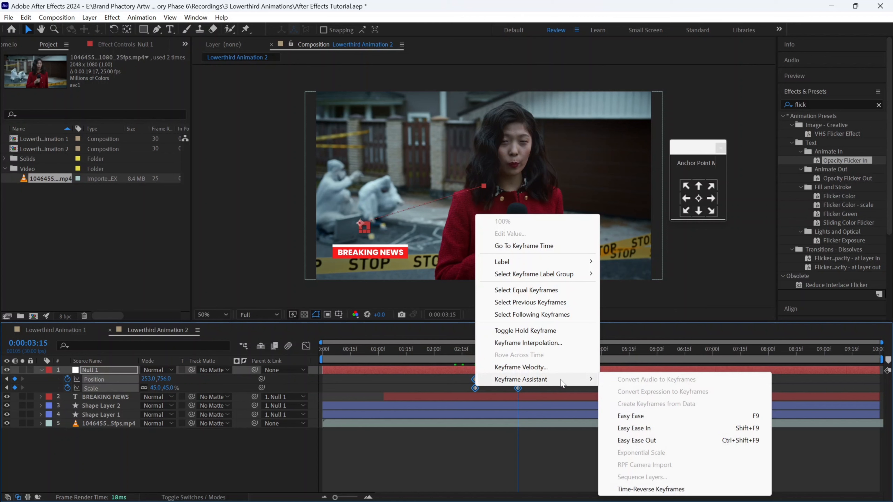
click(630, 415)
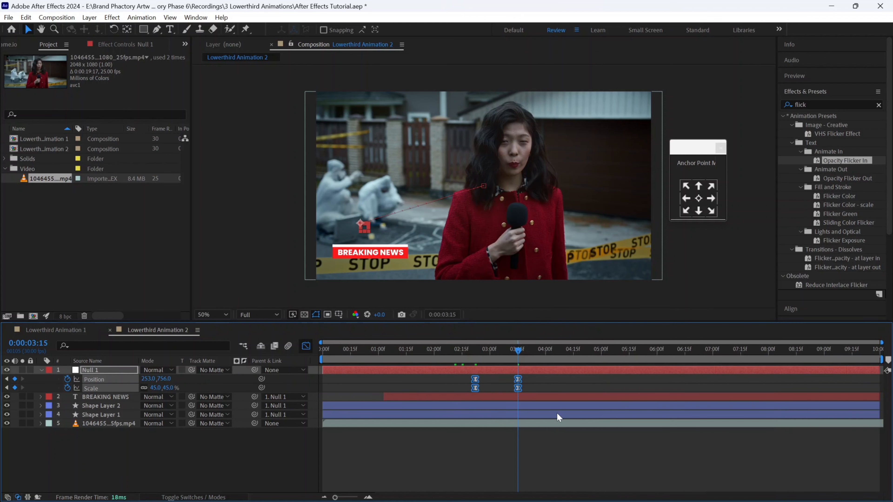
In the speed graph, lengthen the incoming ease handle of the null object's final Position and Scale keyframes toward the first ones
key(shift+F3)
drag(493, 469, 545, 425)
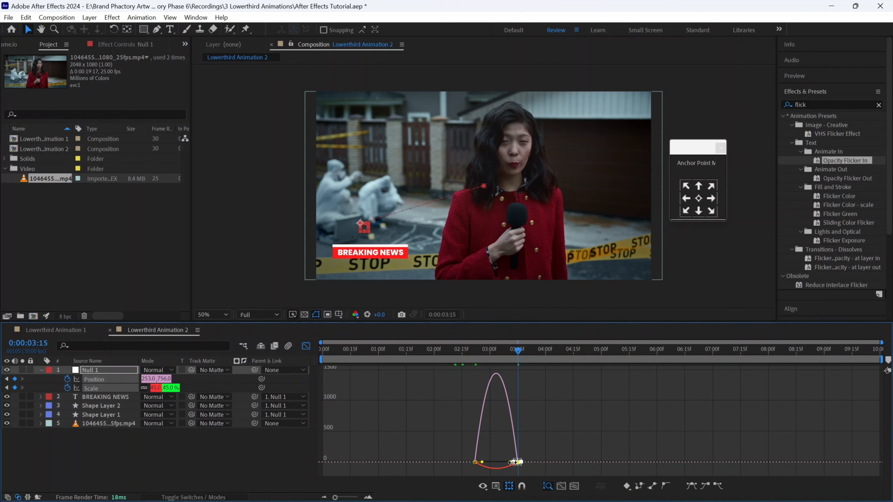
click(367, 497)
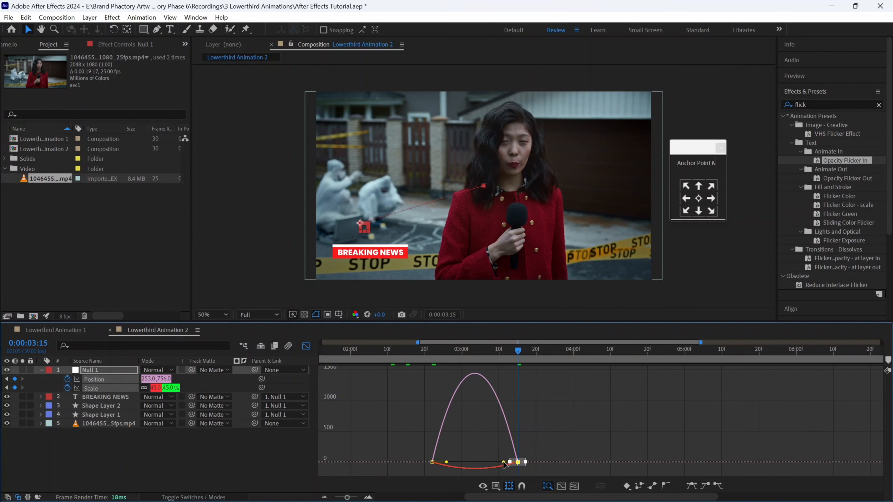
drag(503, 462, 461, 463)
click(306, 347)
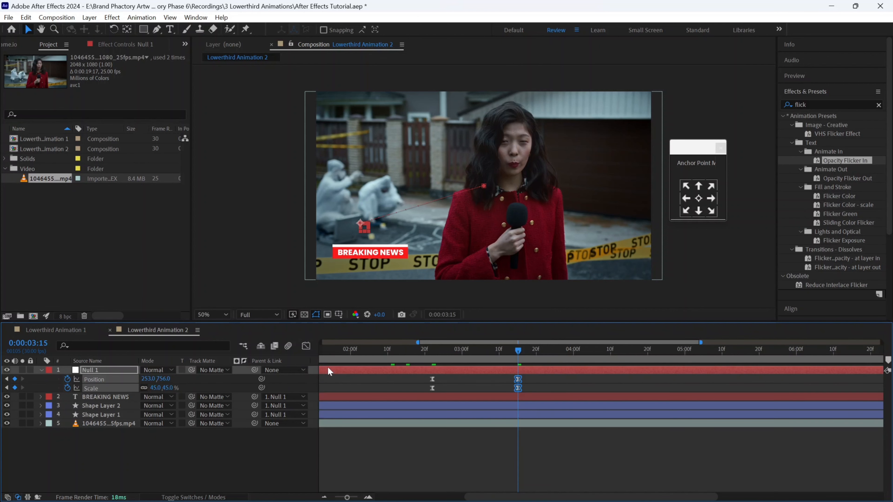
Preview the lower-third animation from the start of the composition
drag(348, 498, 343, 498)
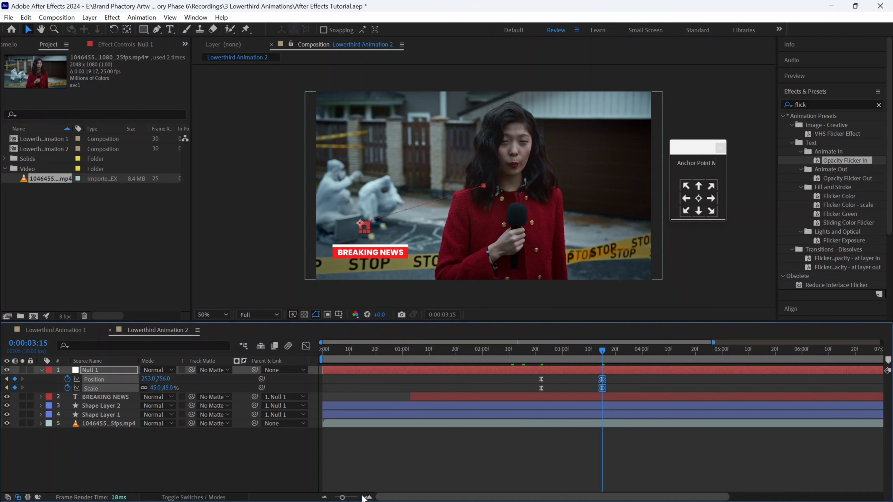
click(323, 353)
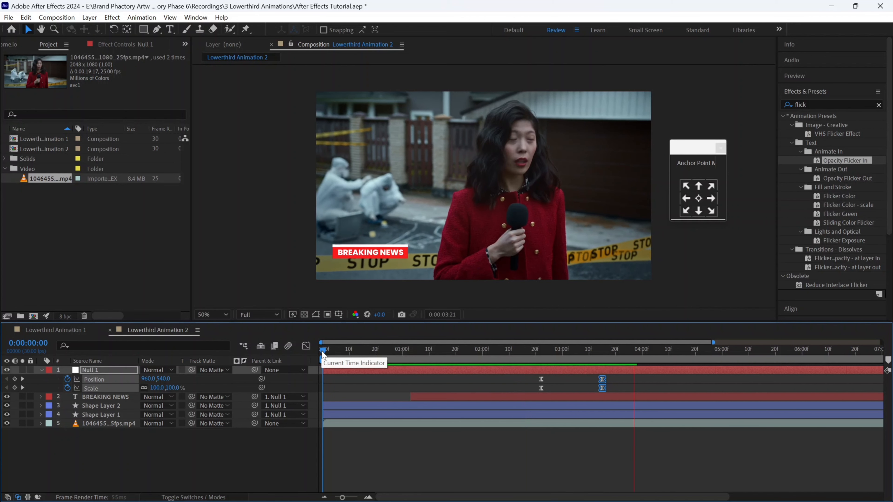
key(space)
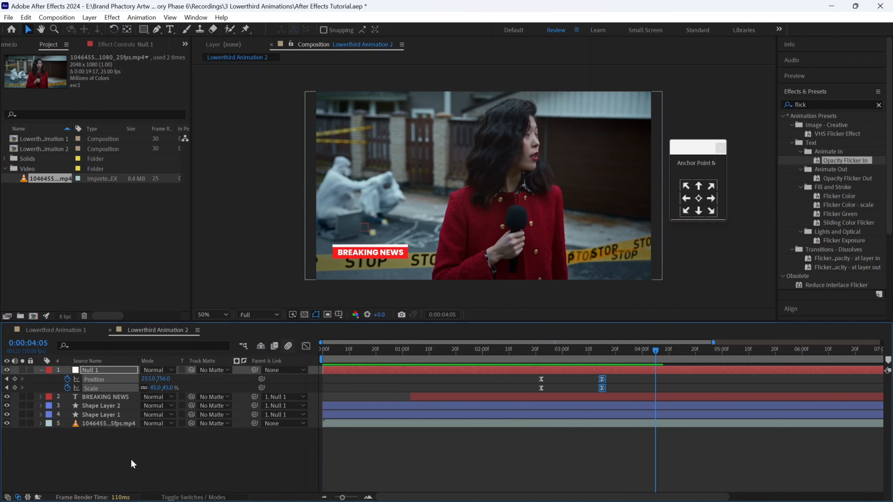
Draw a wide rectangle of about 1724 by 164 px across the lower frame, starting at the BREAKING NEWS title's upper left corner
click(133, 464)
click(143, 29)
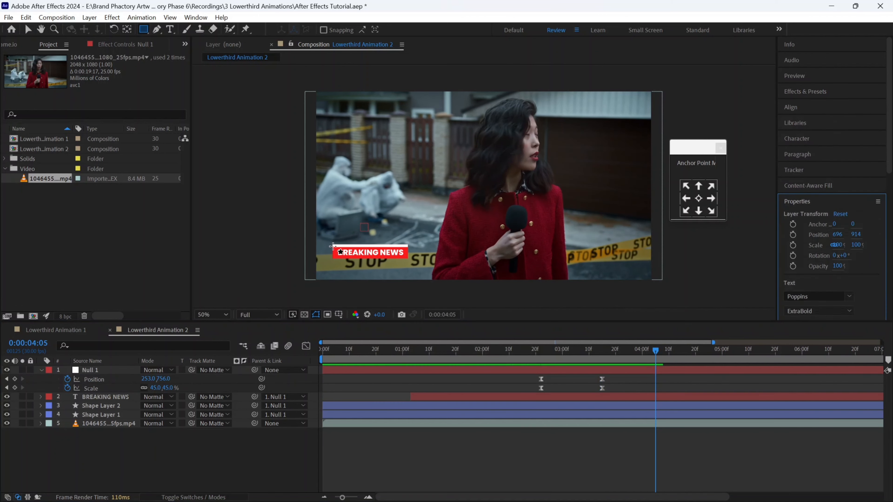
click(346, 264)
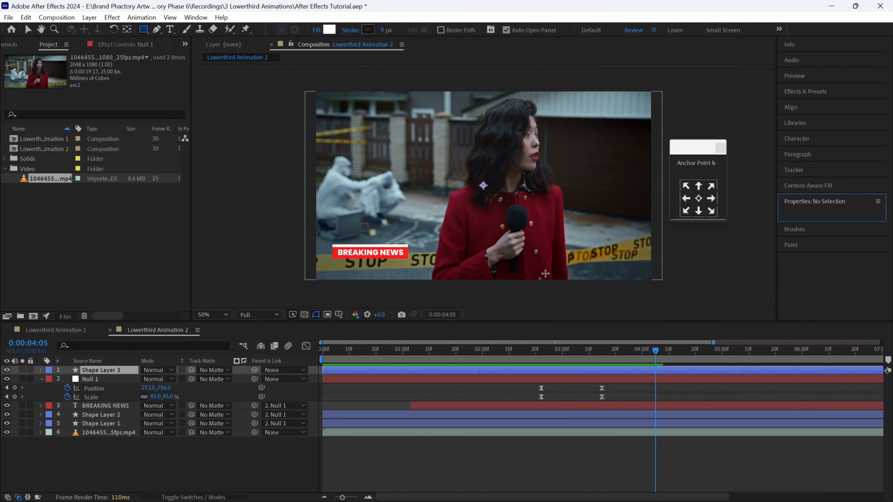
drag(544, 274, 632, 274)
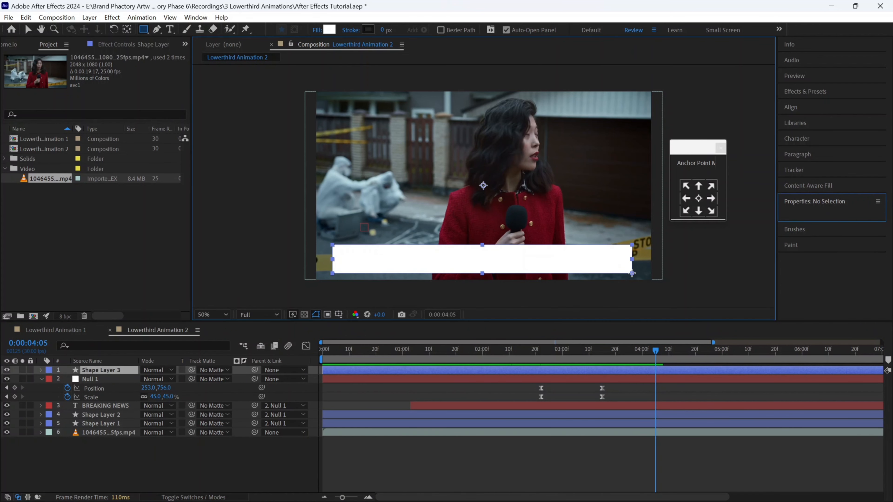
Fill the new rectangle with a very dark navy and place its layer directly above the video layer
click(329, 29)
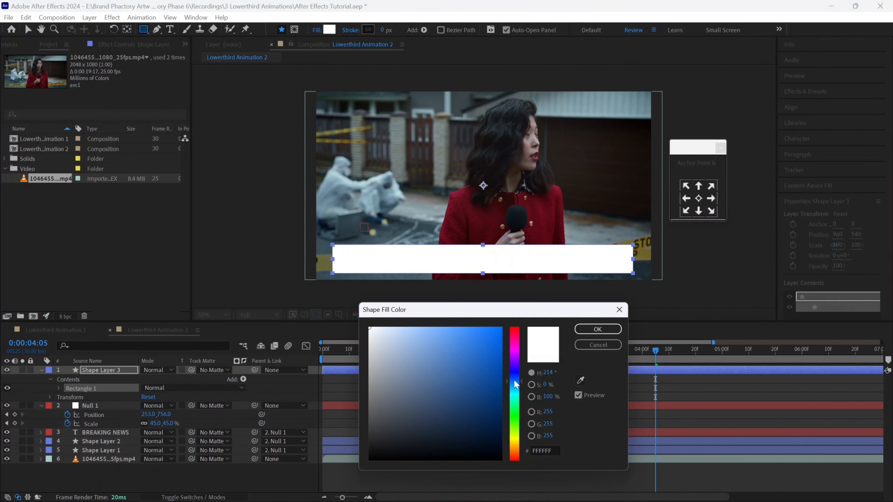
click(498, 442)
drag(498, 441, 501, 449)
click(588, 330)
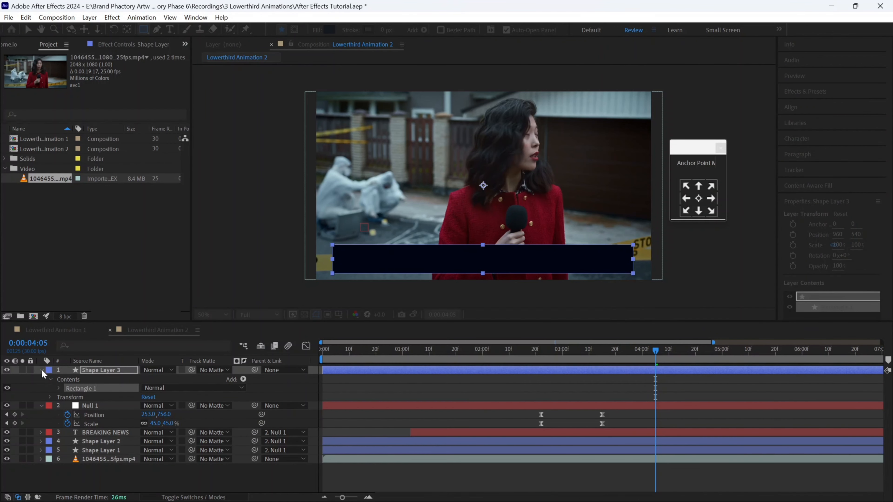
click(41, 370)
drag(104, 371, 104, 427)
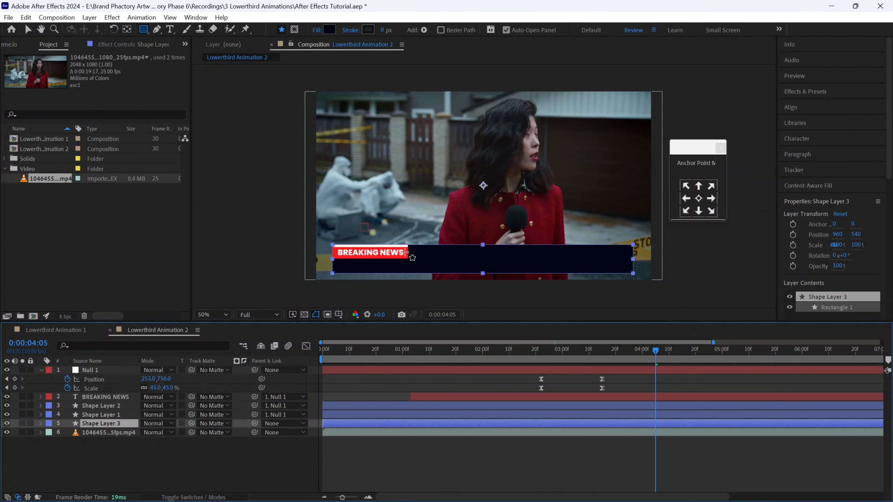
click(114, 387)
click(155, 388)
text(50)
key(Return)
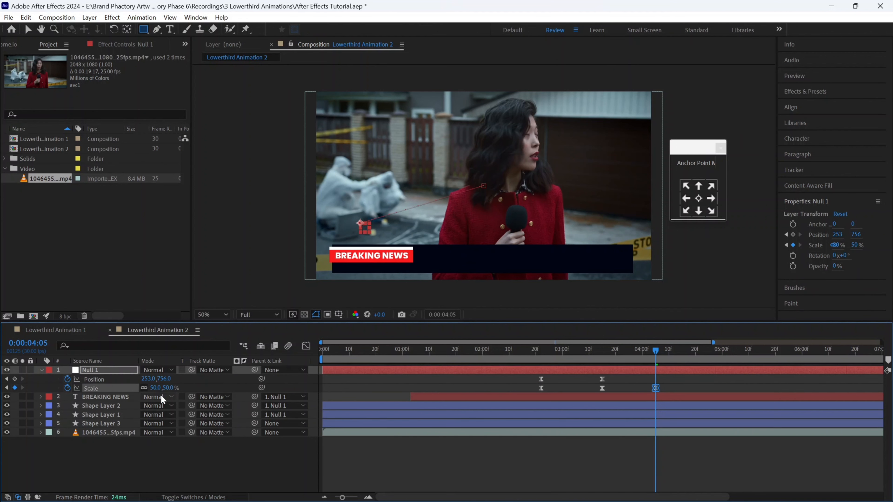
At 0:00:03:15, set the null object's Scale to 50% and its Position to 270, 742
drag(645, 353, 602, 352)
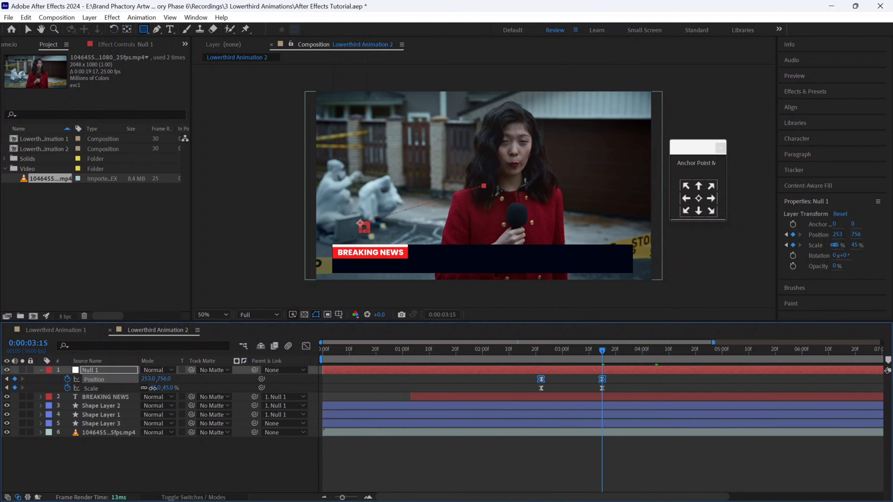
text(50)
key(Return)
drag(151, 379, 160, 383)
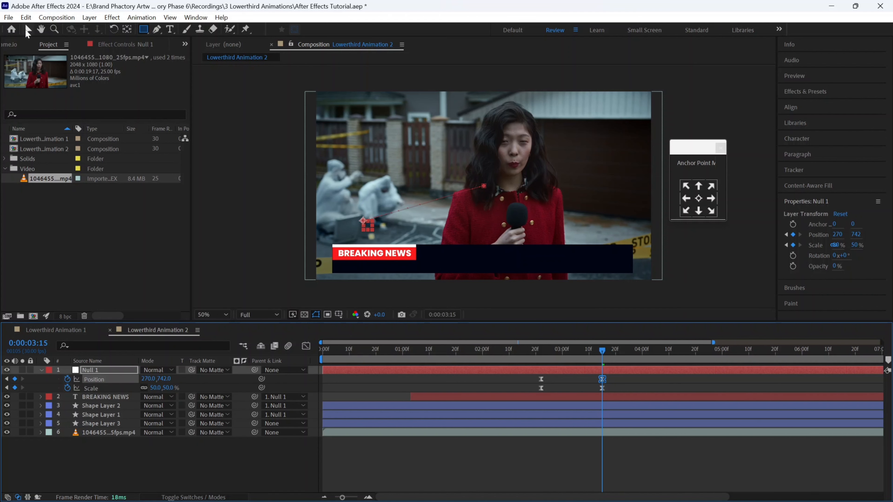
Unlink the dark rectangle's size dimensions, set its height to 175, and nudge it down slightly
click(28, 29)
click(59, 423)
click(42, 424)
click(60, 442)
click(69, 451)
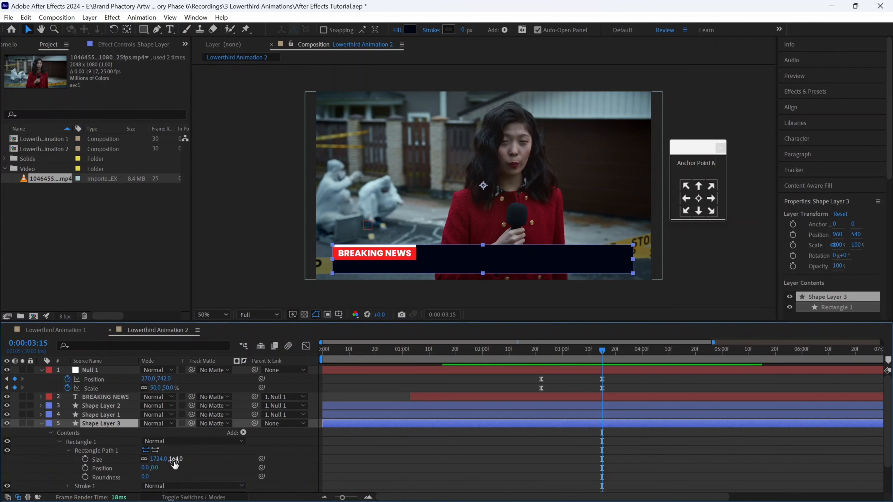
click(175, 461)
text(180)
key(Return)
key(ctrl+z)
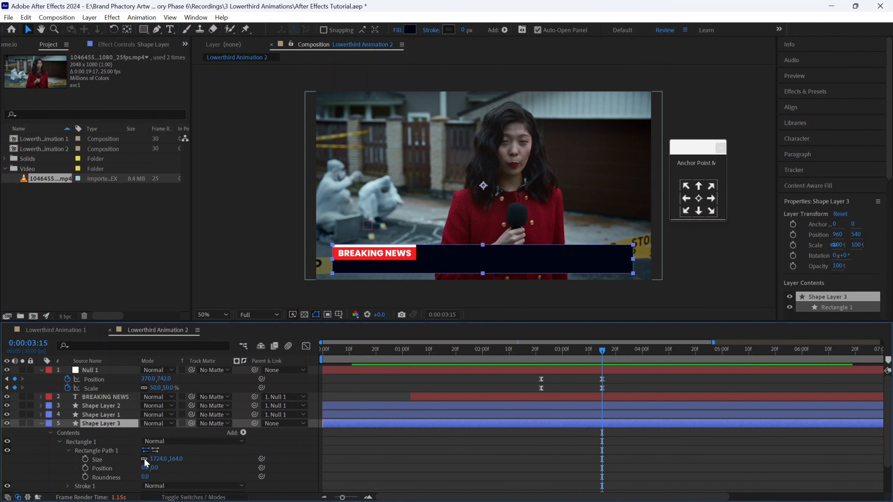
text(175)
key(Return)
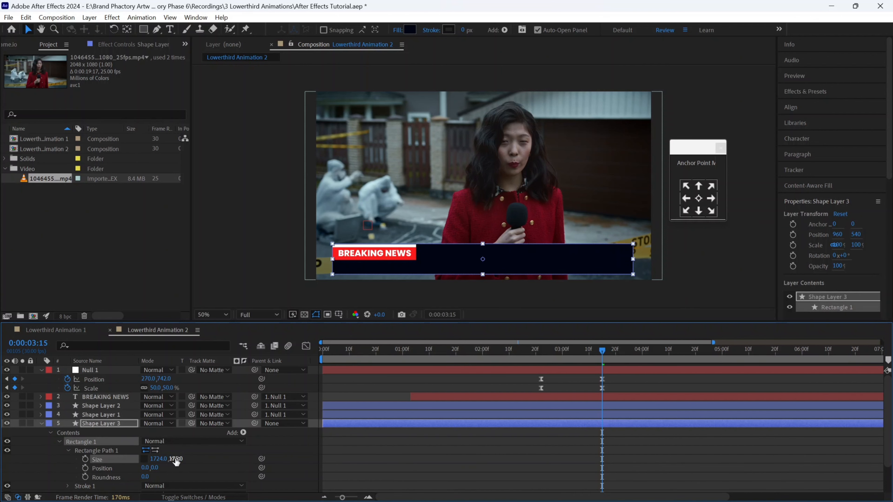
key(Down)
key(Down)
click(41, 423)
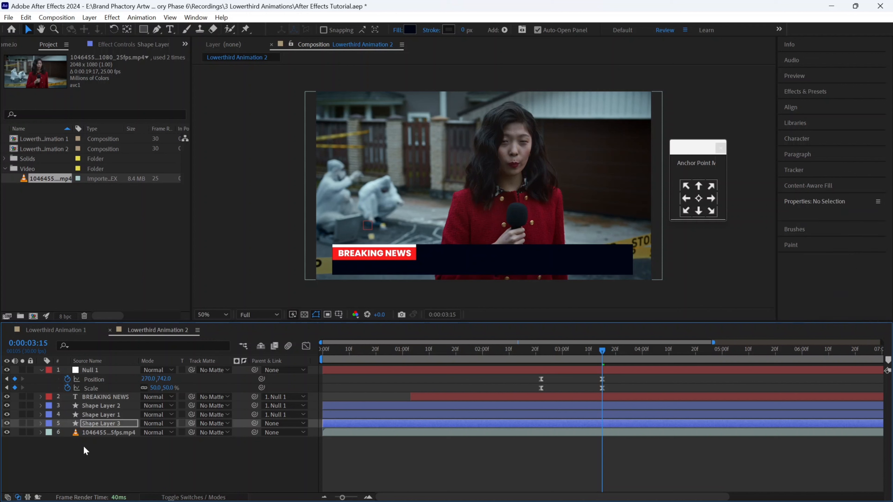
click(81, 448)
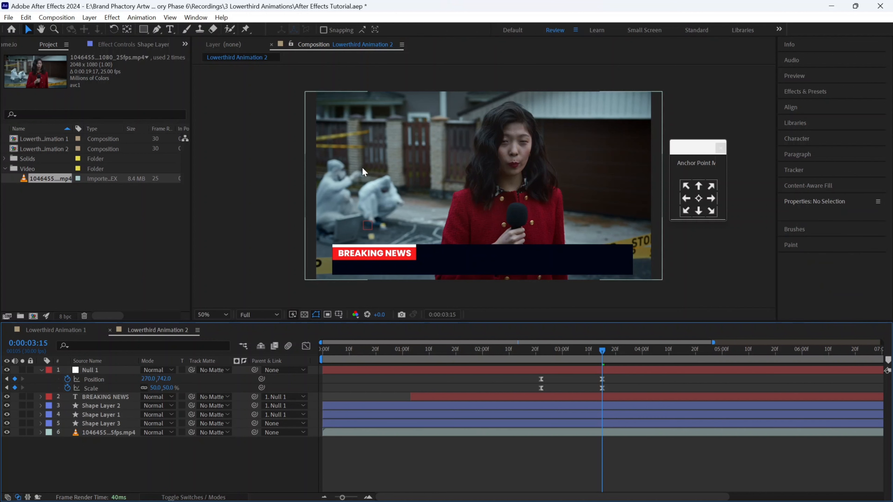
Add the headline text "EXPLOSION HITS CHINA MARKET" on the dark bar beside the BREAKING NEWS title
click(170, 31)
click(429, 259)
text(E)
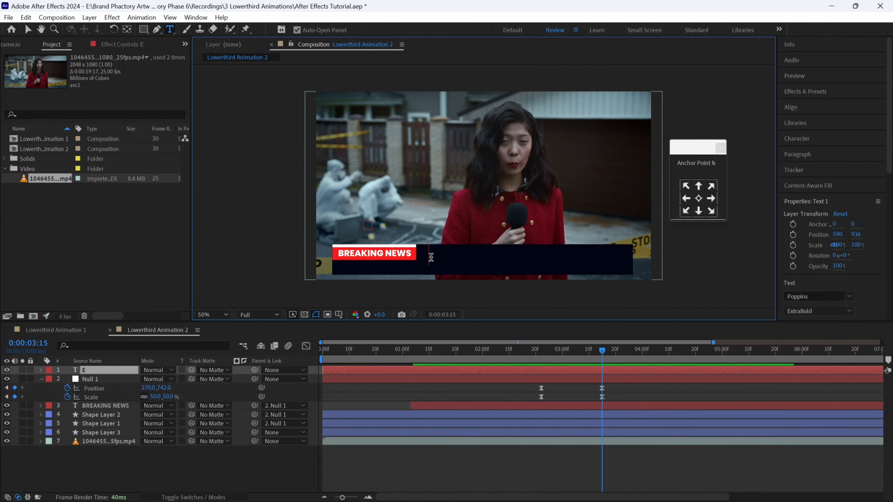
text(XPLOSION HI)
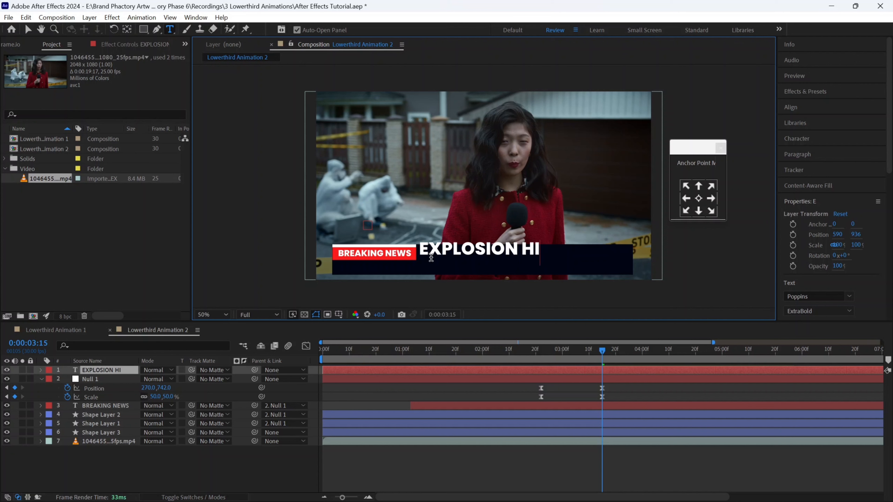
text(TS CHINA MARKET)
Set the whole headline's font size to 70 px
key(ctrl+a)
click(797, 138)
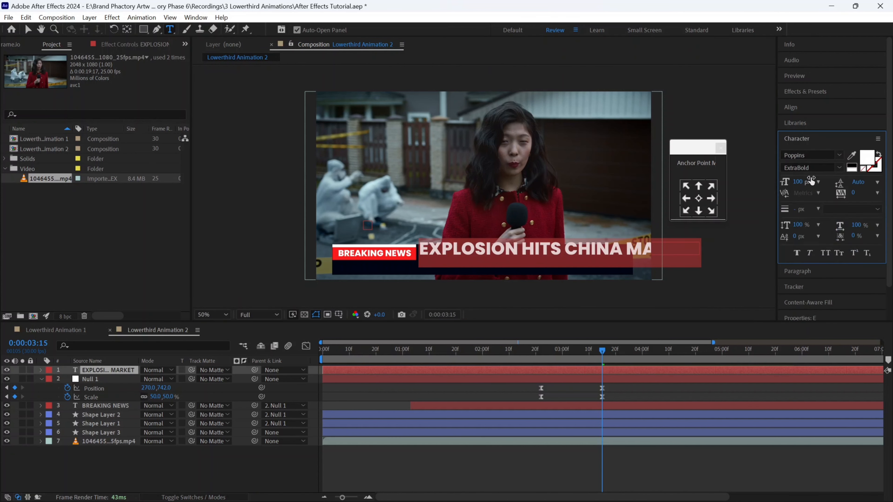
drag(786, 183, 789, 190)
click(795, 184)
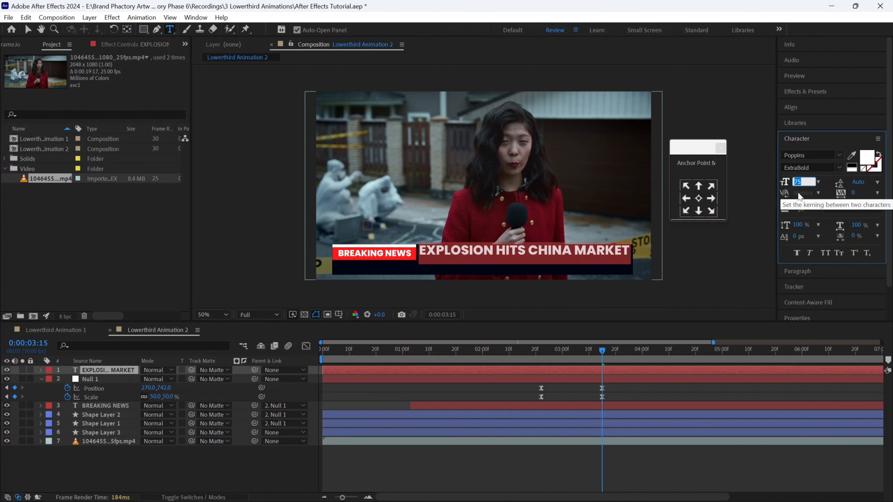
text(70)
key(Return)
Center the headline's anchor point and nudge the text down and slightly right, leaving a gap beside the BREAKING NEWS title
click(27, 29)
click(445, 255)
key(Down)
key(Down)
key(Down)
key(Down)
key(Down)
key(Down)
key(Down)
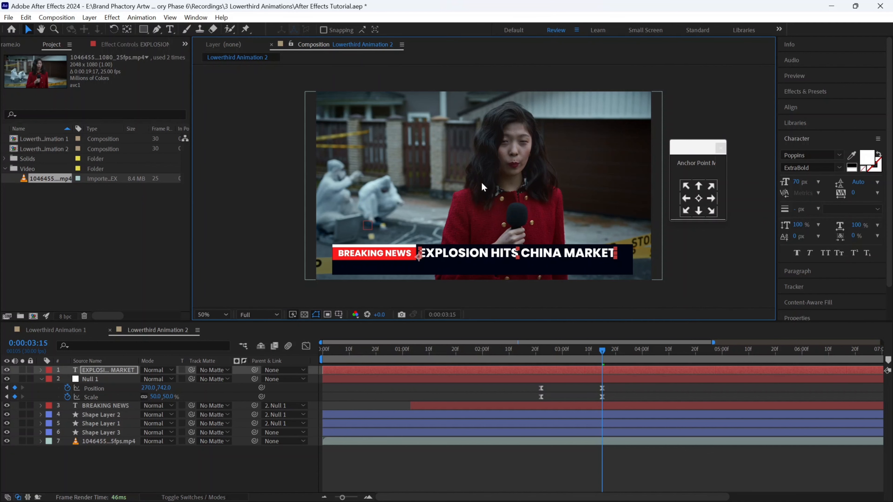
click(698, 198)
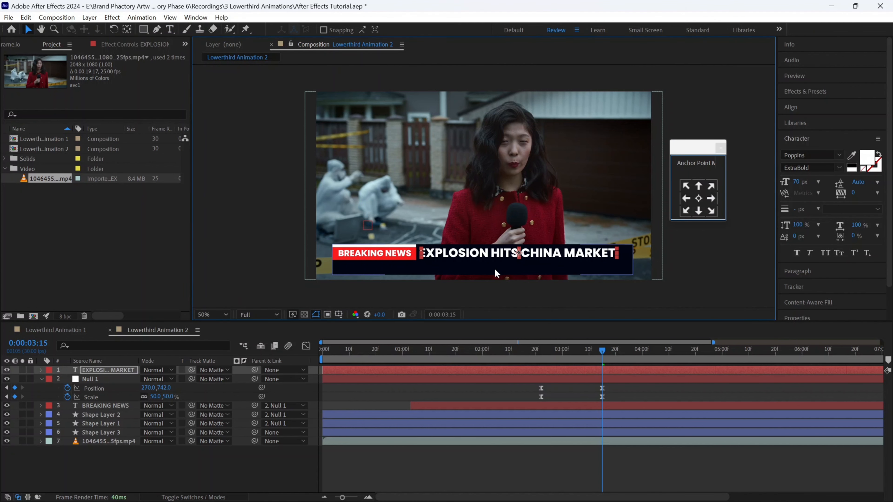
key(ctrl+shift+a)
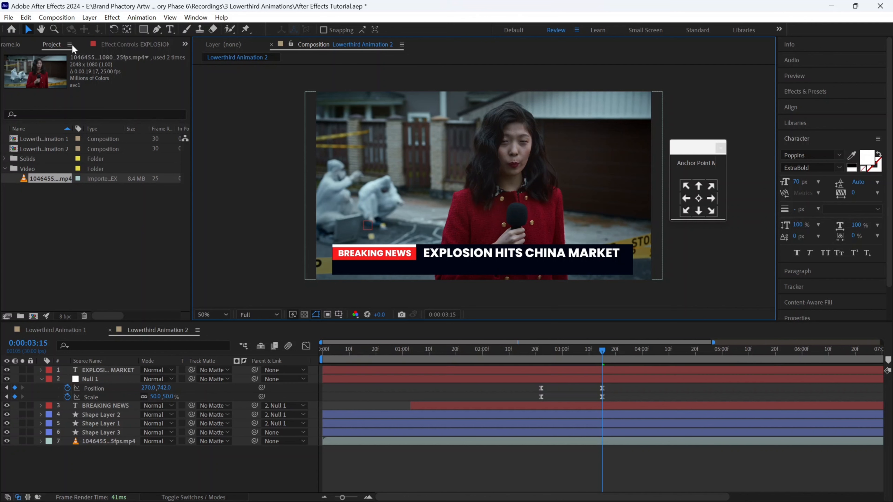
Add a text layer below the BREAKING NEWS label reading "Several feared dead, emergency crews responding fast"
click(170, 29)
click(341, 269)
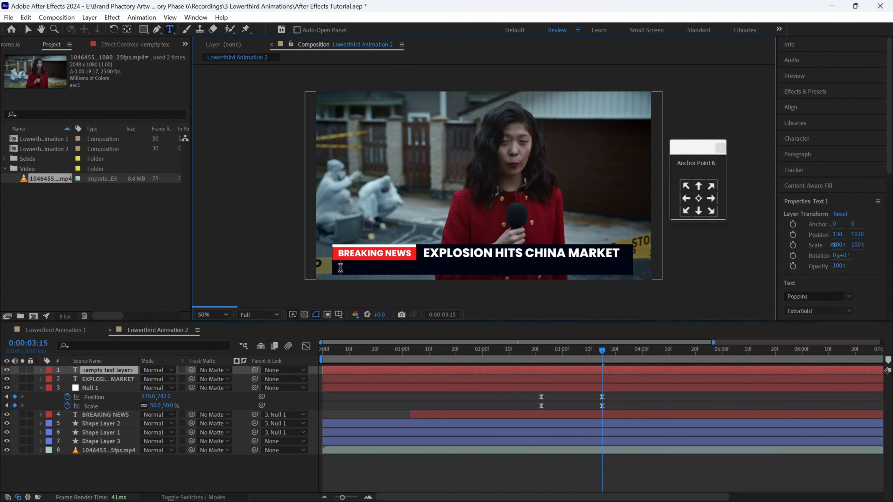
text(Several feared dea)
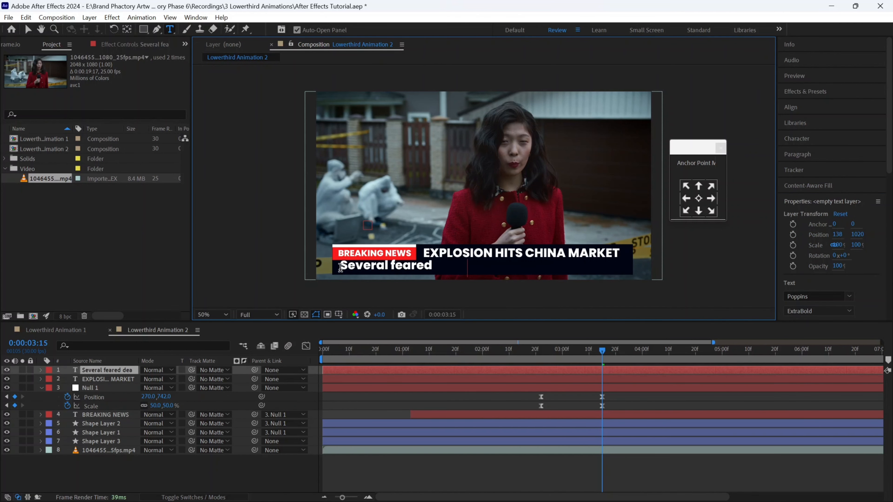
text(d, emergency)
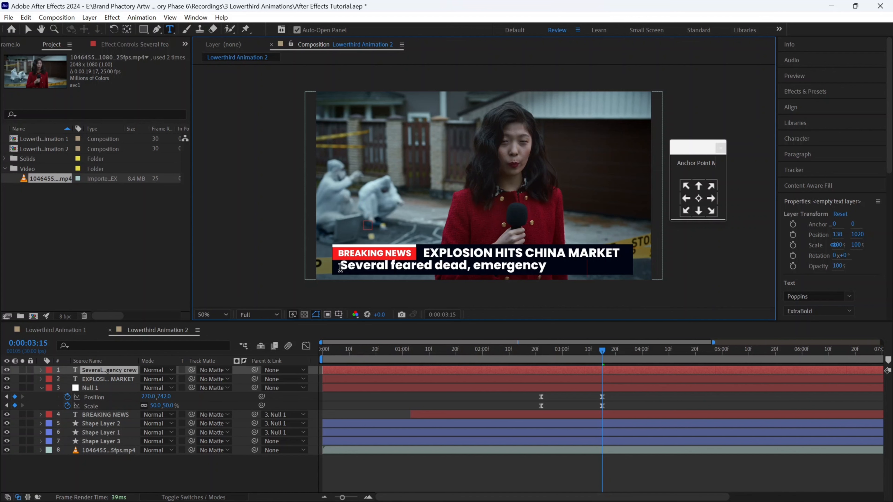
text( crews responding fast)
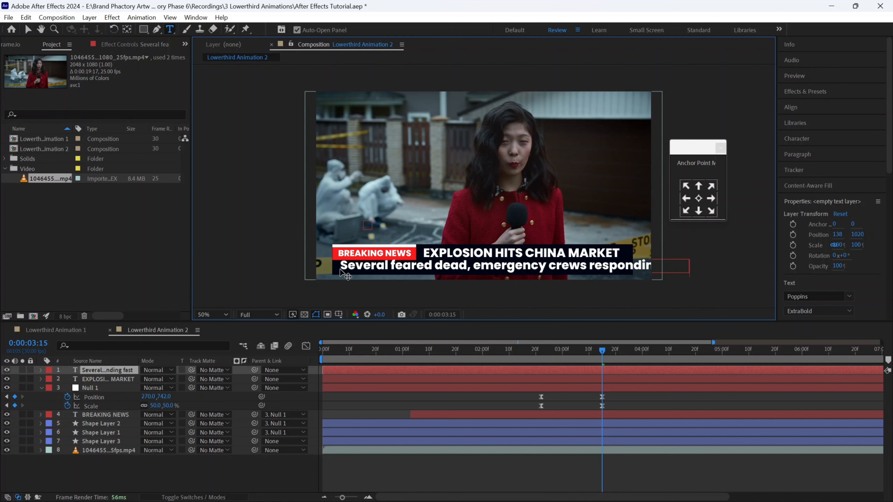
Style the new "Several feared dead" line in Poppins SemiBold at 55 px
key(ctrl+a)
click(805, 139)
click(830, 168)
click(806, 291)
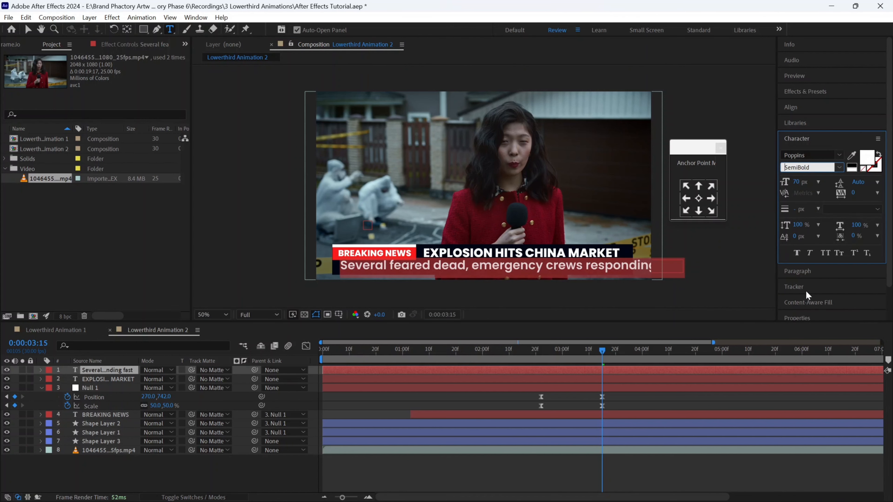
click(798, 181)
text(55)
key(Return)
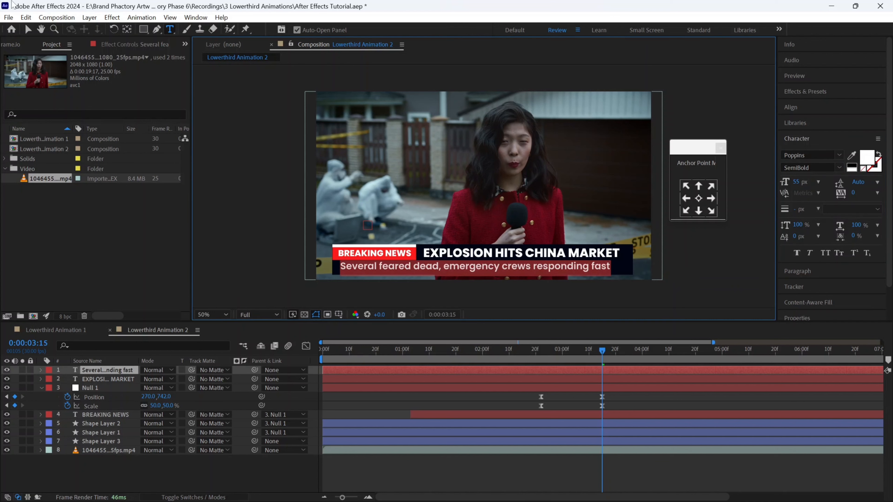
key(Escape)
key(v)
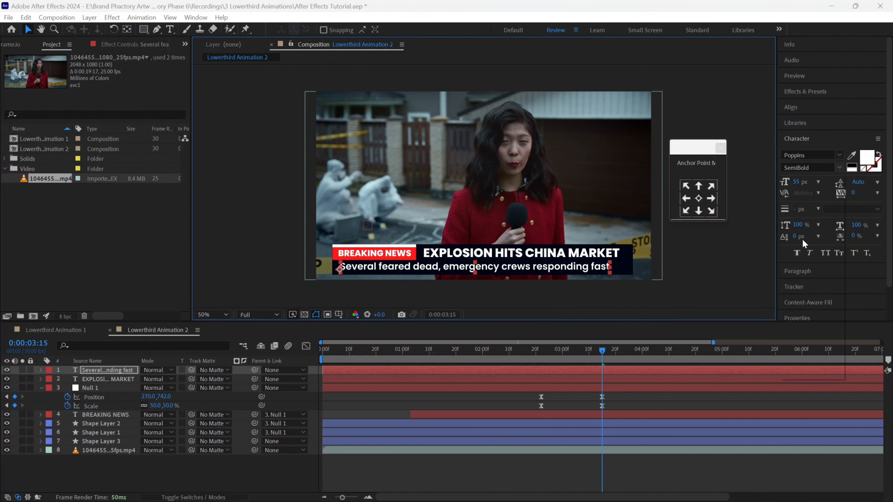
Set the "Several feared dead" line to the Medium font style with a size of 50 px
click(804, 268)
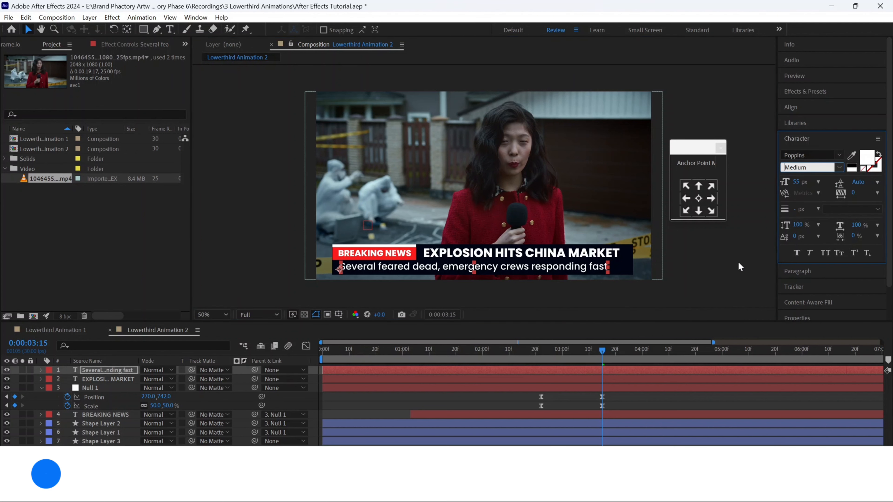
click(721, 260)
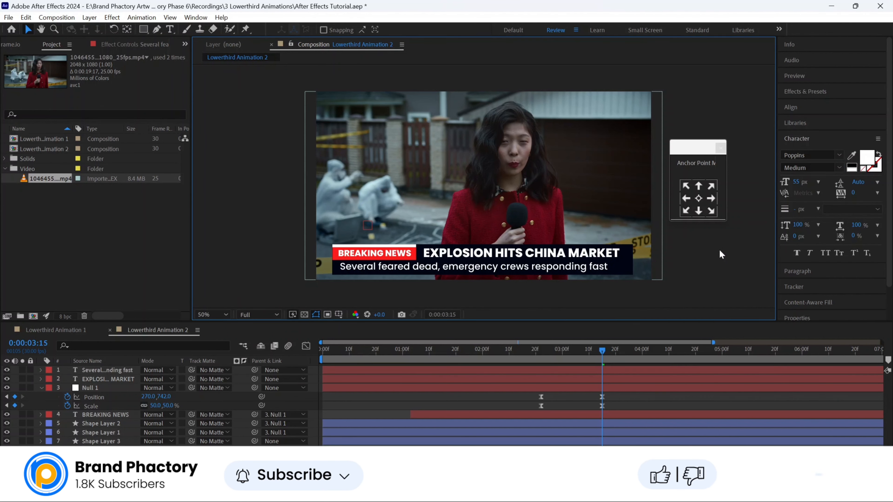
click(471, 269)
click(797, 182)
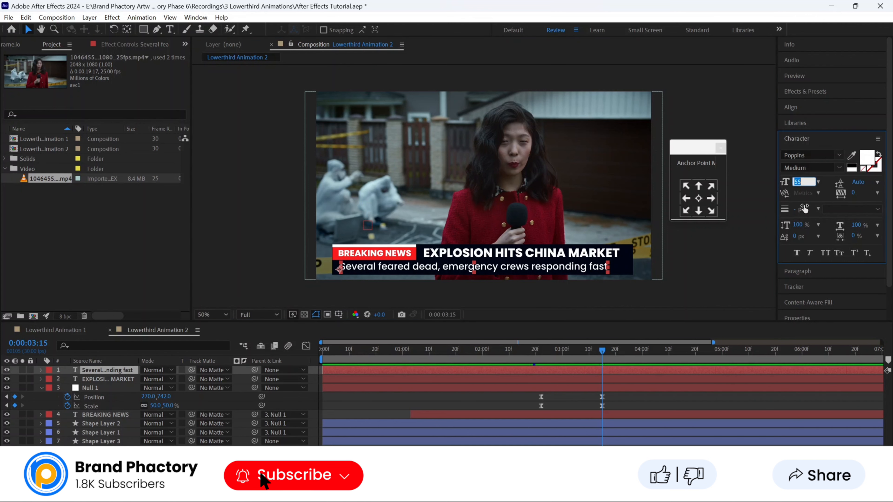
text(50)
key(Return)
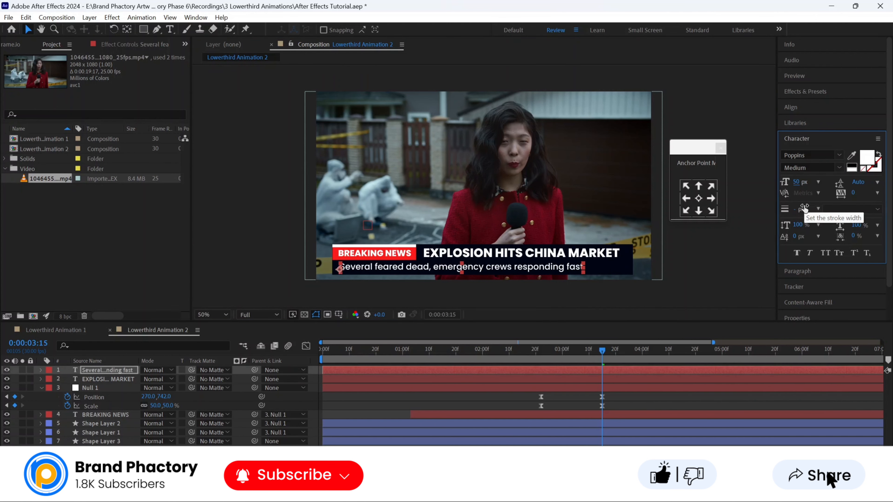
click(691, 268)
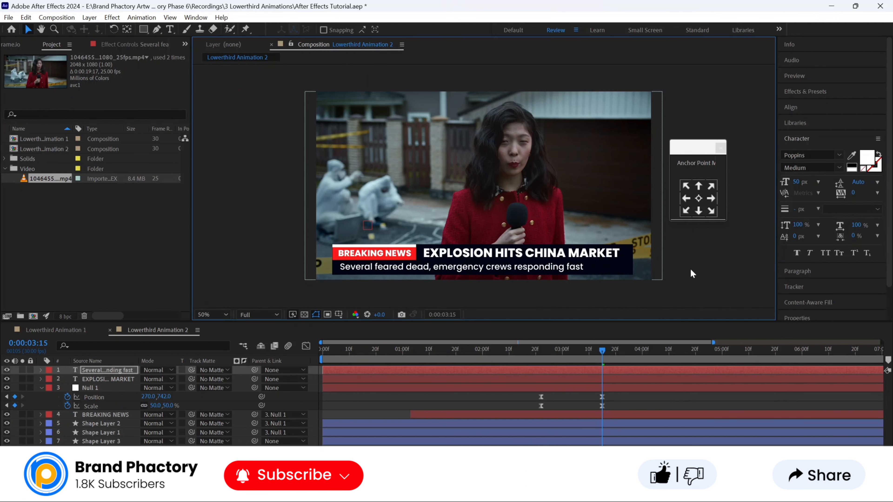
click(505, 266)
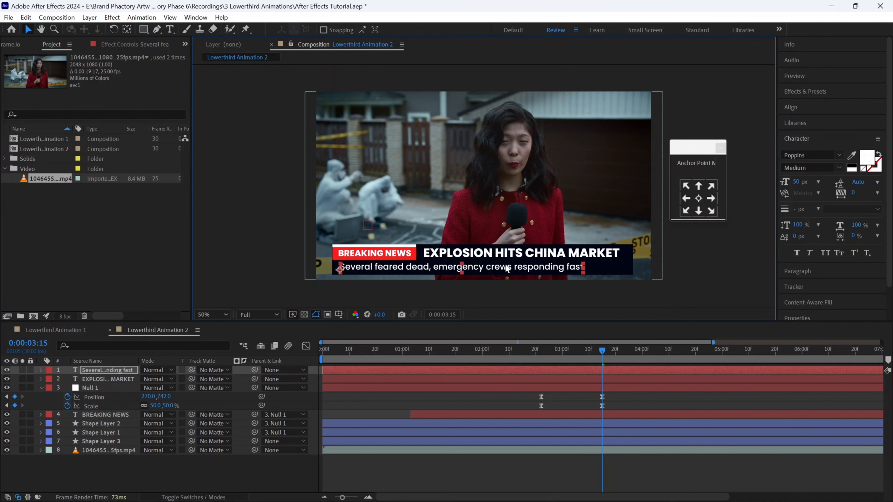
Set the current time to 0:00:03:19 and move Shape Layer 3's anchor point to its top-left corner
click(110, 439)
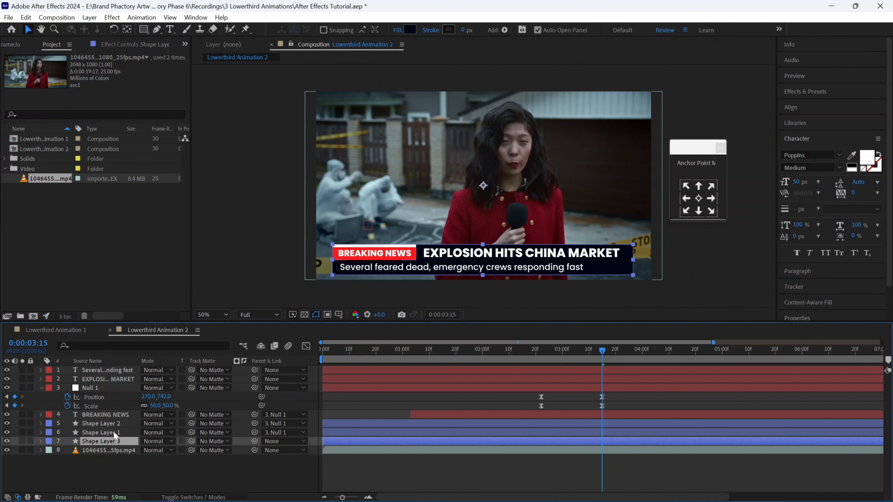
drag(560, 351, 614, 351)
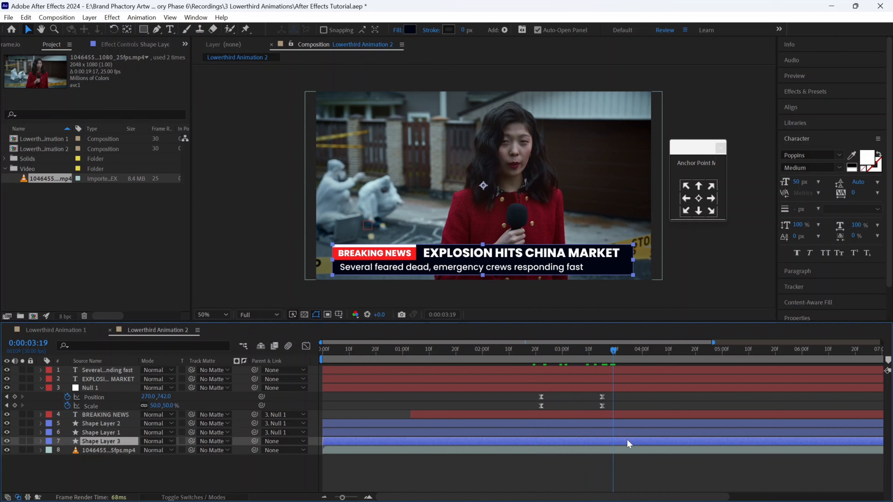
key(s)
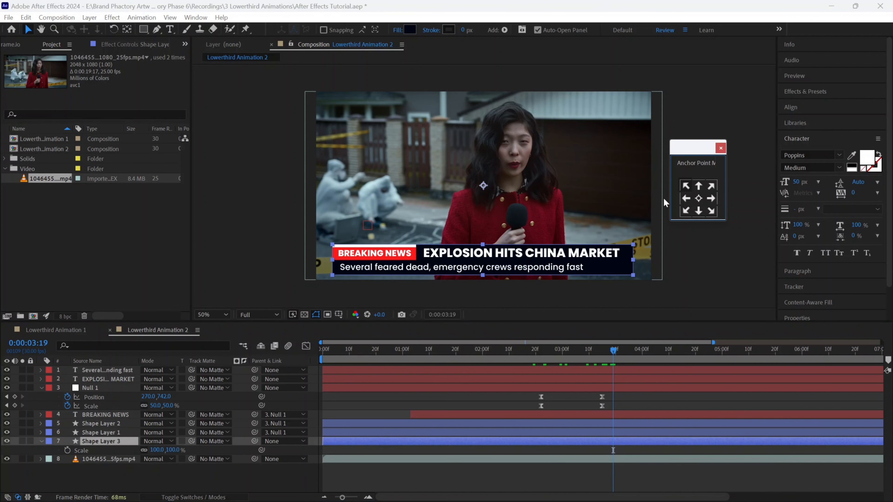
click(686, 185)
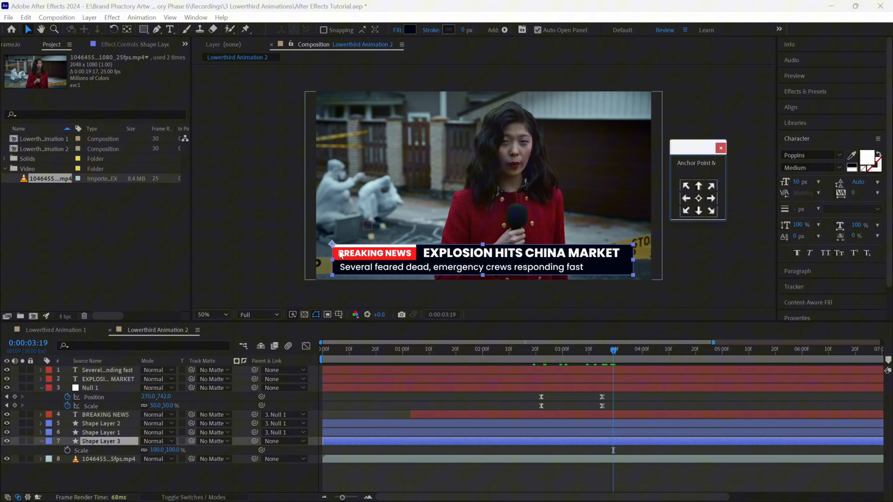
Keyframe Shape Layer 3's scale from 0% at 0:00:03:19 to 100% at about 0:00:04:08
click(68, 450)
click(616, 451)
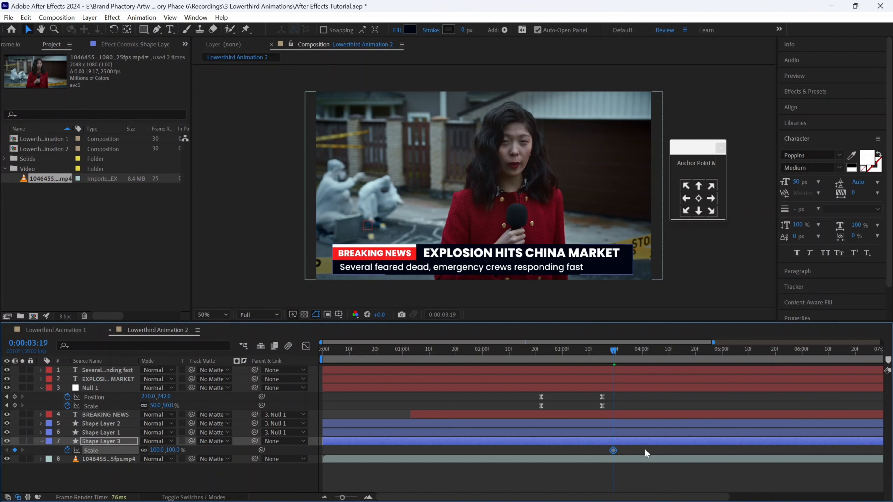
mouse_move(645, 450)
mouse_down()
mouse_move(616, 452)
mouse_move(654, 455)
mouse_up()
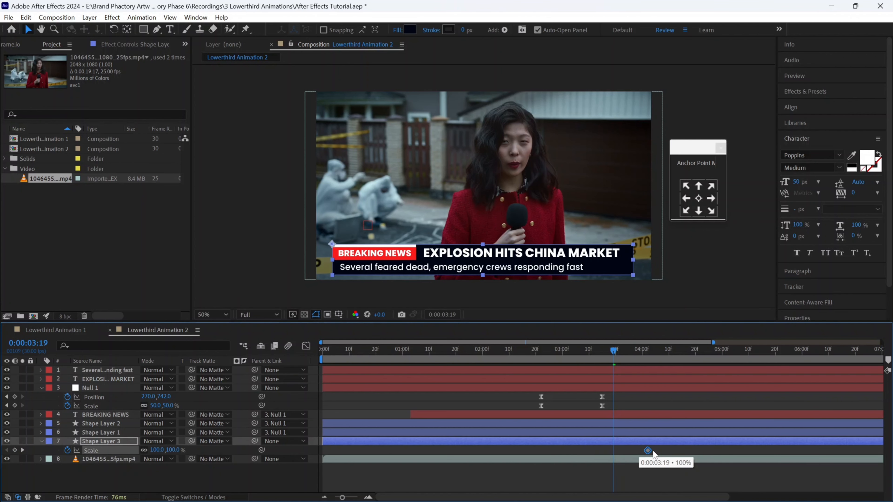
click(157, 450)
text(0)
key(Return)
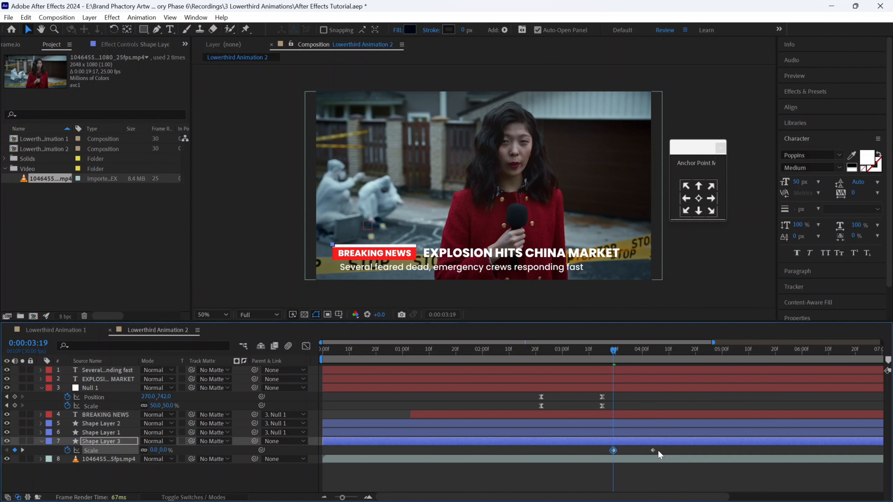
drag(658, 451, 672, 451)
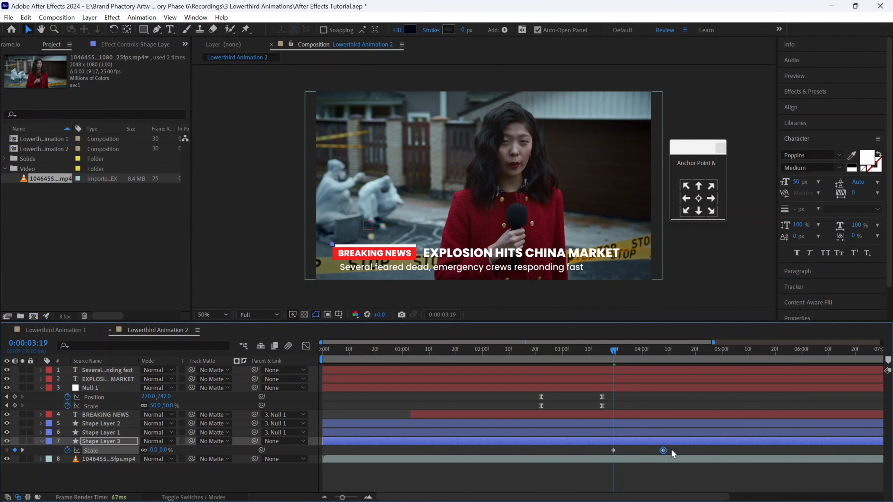
Apply Easy Ease to Shape Layer 3's two scale keyframes with an adjusted speed curve, and preview the animation
right_click(615, 451)
mouse_move(661, 444)
click(492, 394)
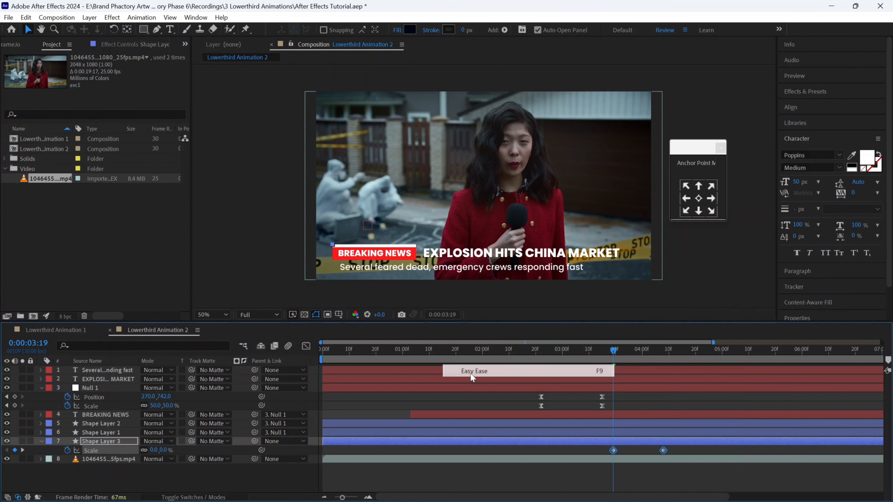
key(shift+F3)
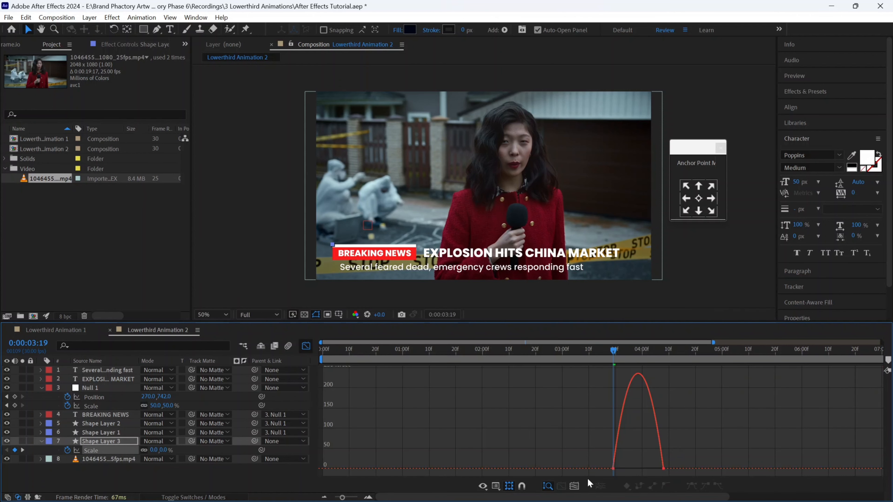
drag(590, 484, 617, 466)
key(shift+F3)
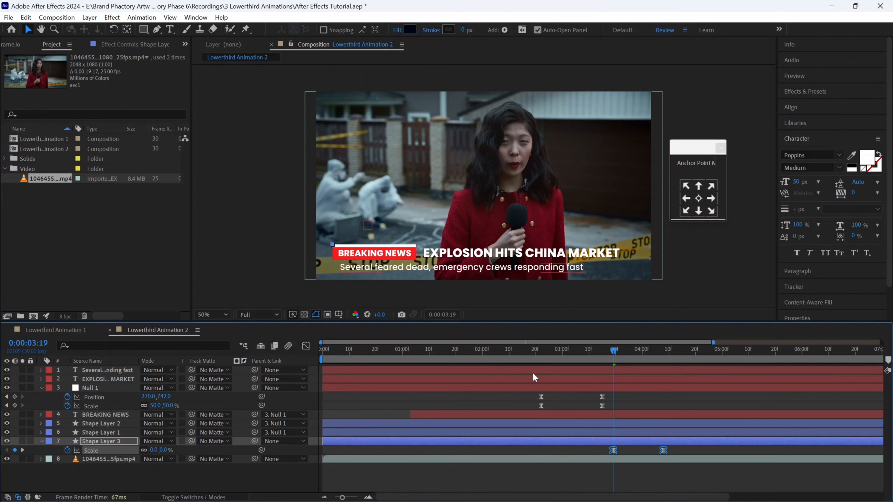
key(space)
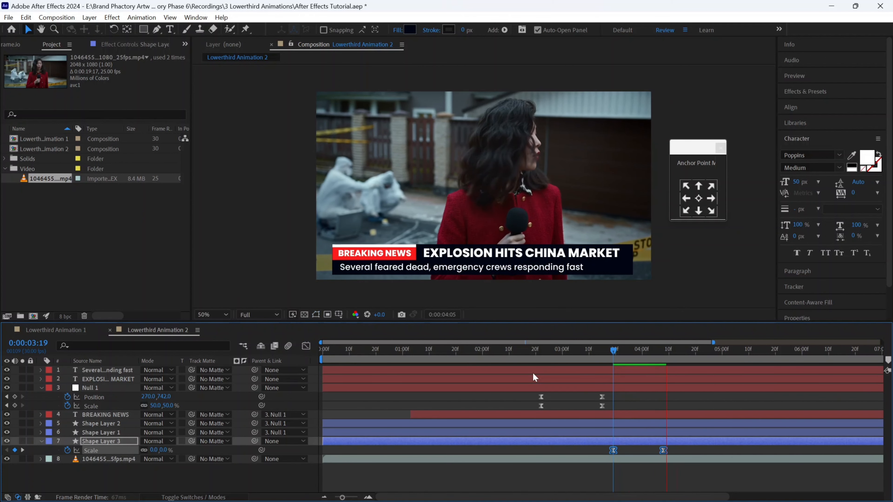
click(701, 253)
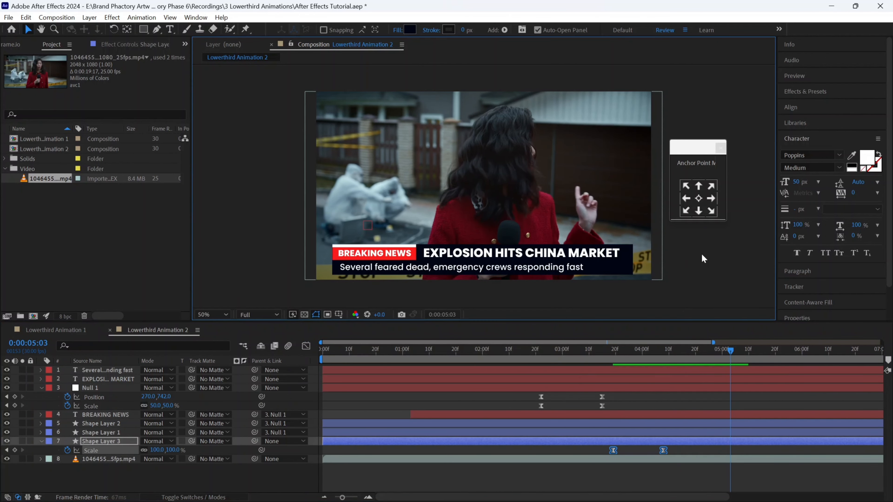
Draw a rectangle as wide as the dark lower-third bar and place it over the "Several feared dead" line
click(143, 30)
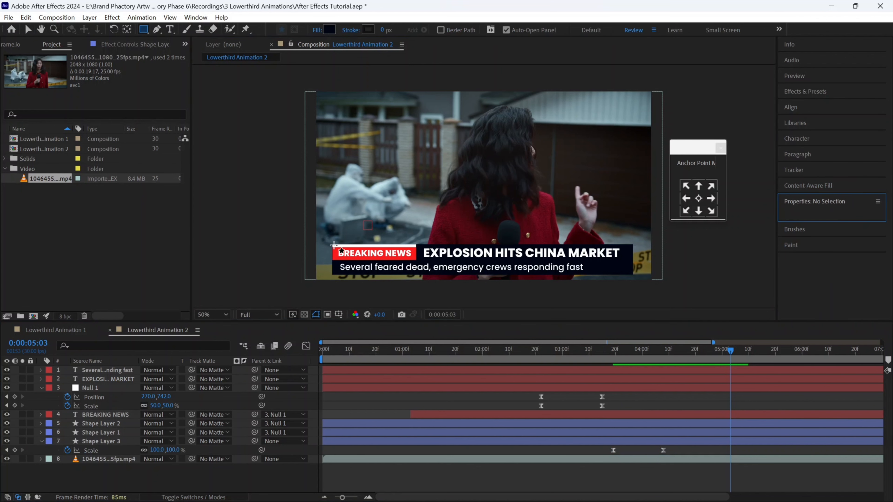
drag(360, 260, 491, 263)
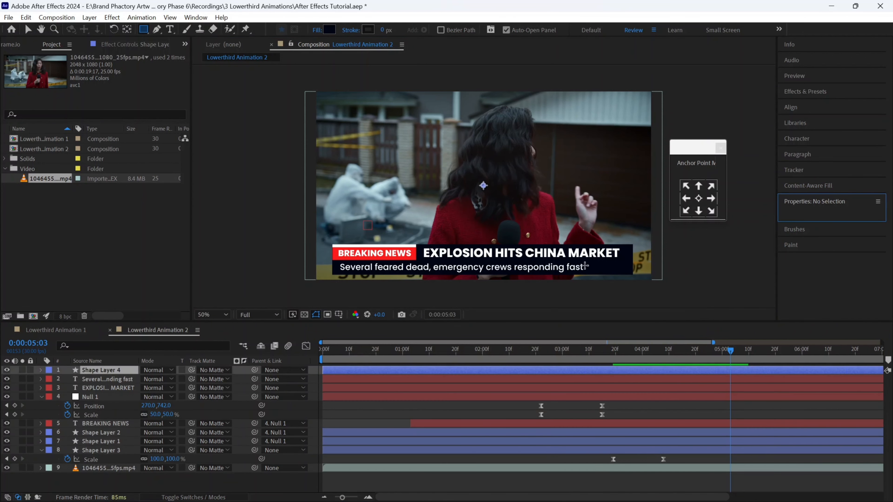
drag(332, 246, 633, 260)
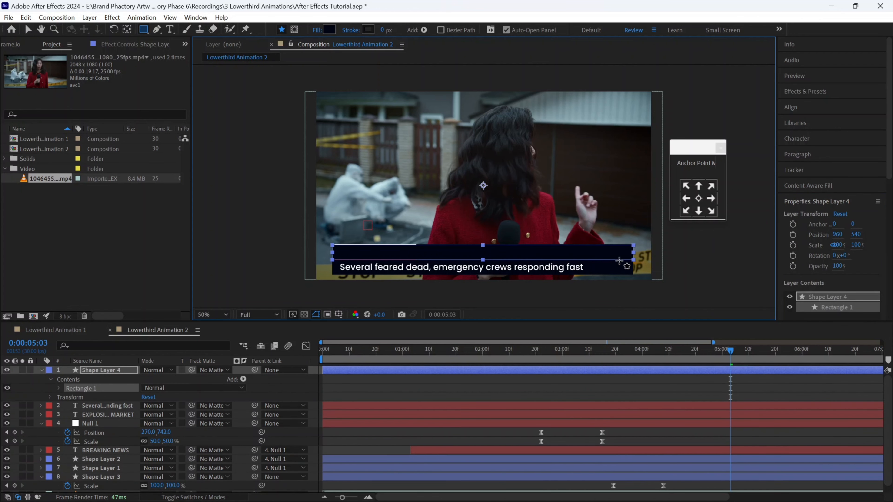
key(v)
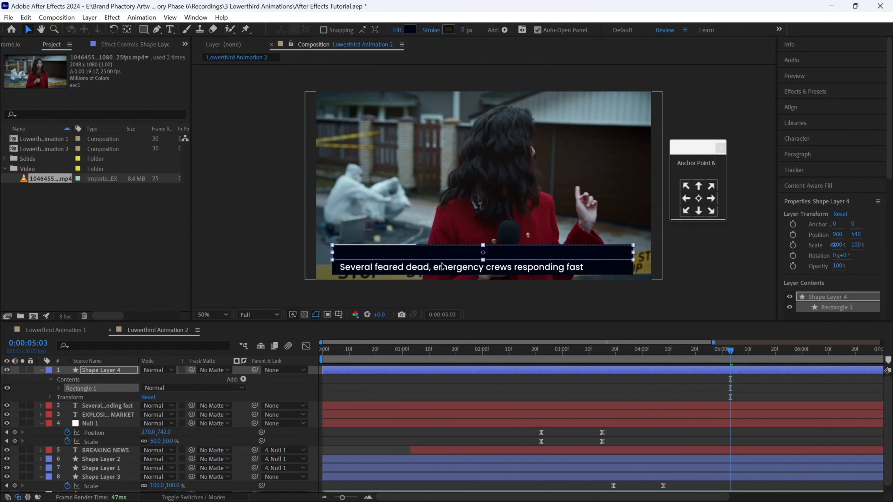
drag(439, 251, 441, 271)
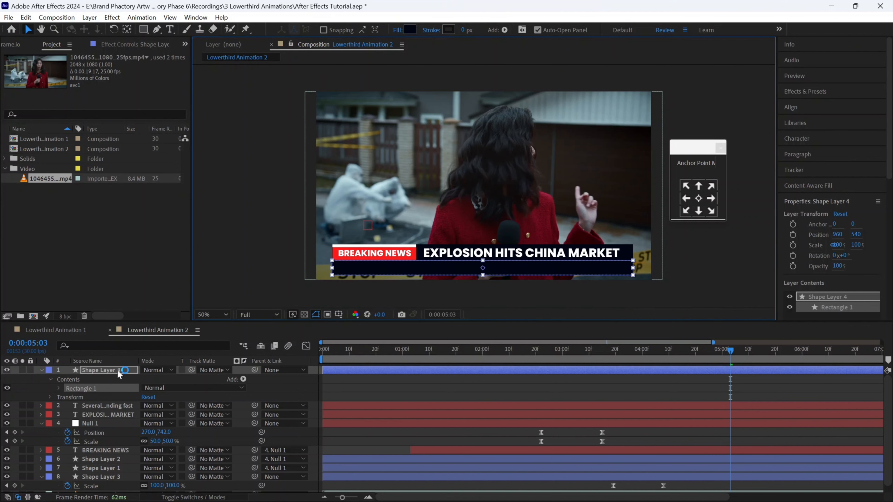
Rename the new rectangle's shape layer as Text Mask and collapse its properties
right_click(96, 371)
click(120, 336)
text(Te)
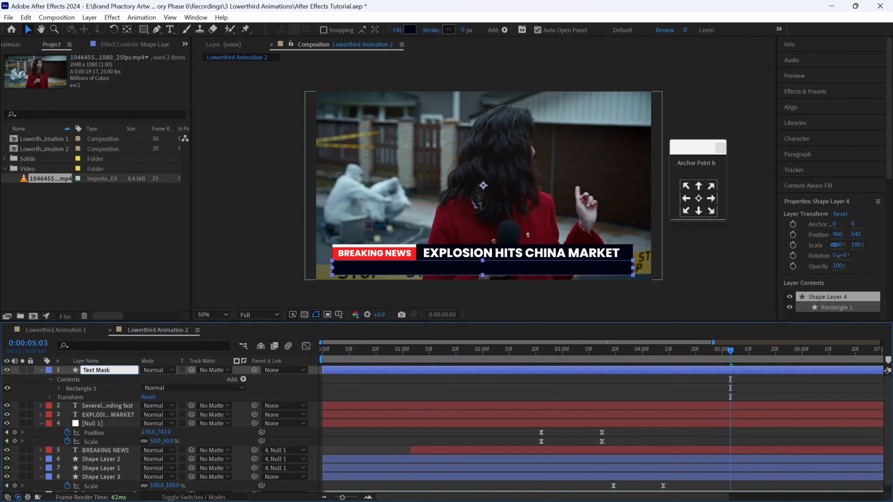
text(xt Mask)
key(Return)
key(u)
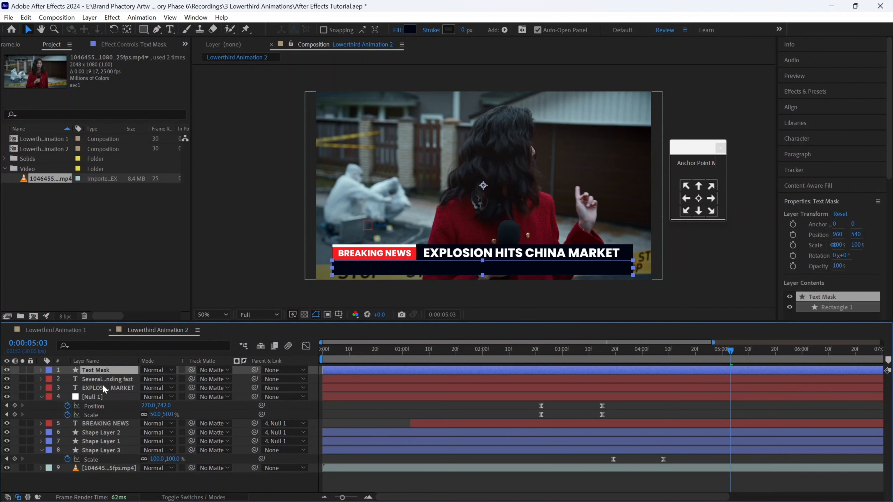
Set the Text Mask layer as the track matte of the "Several feared dead" text layer
click(250, 380)
click(227, 380)
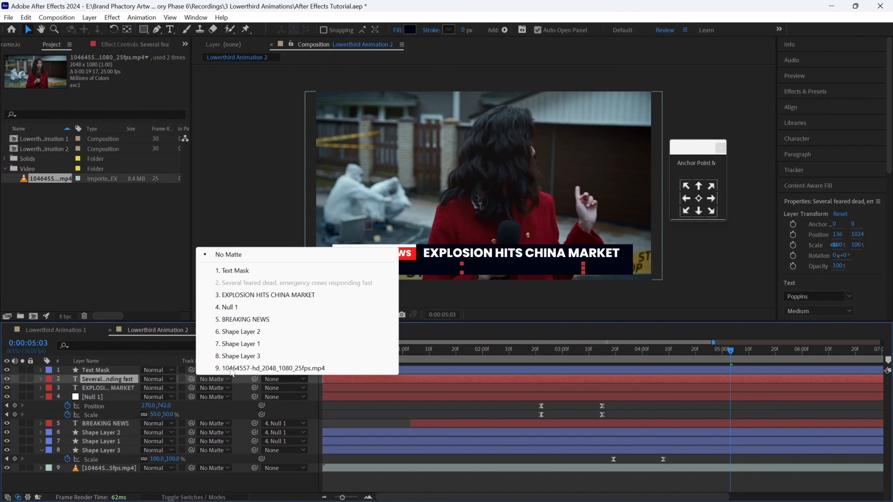
click(234, 271)
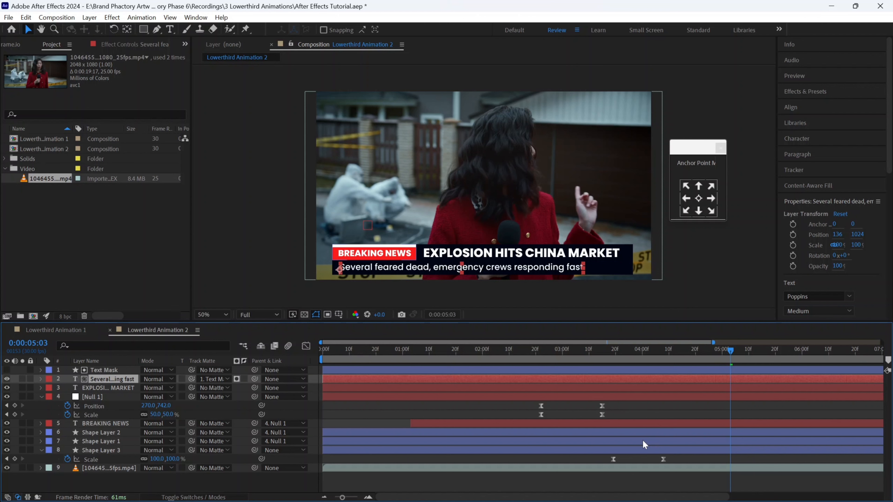
Duplicate Shape Layer 3 and rename the copy as Text Mask 2
click(119, 387)
click(106, 450)
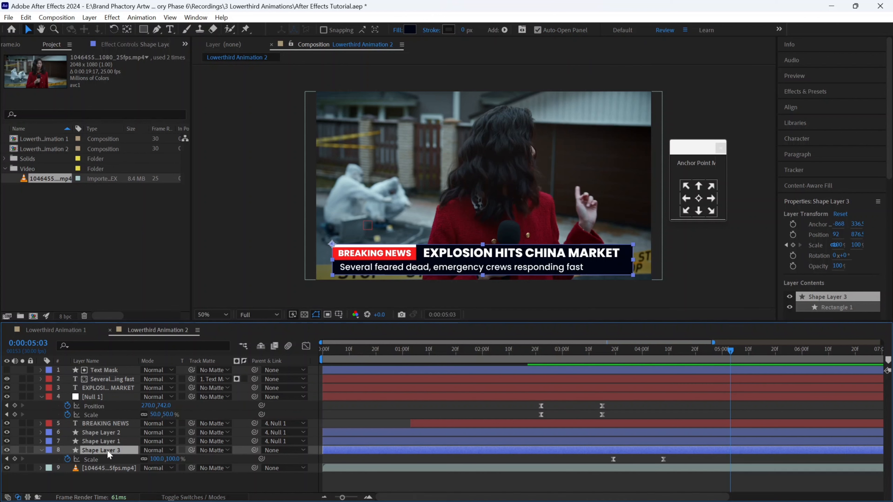
key(ctrl+d)
right_click(106, 451)
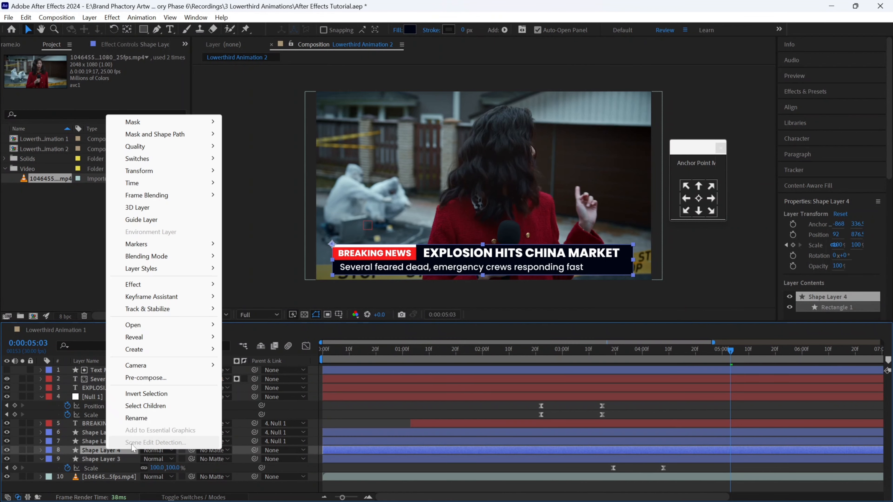
click(140, 419)
text(Text Mask)
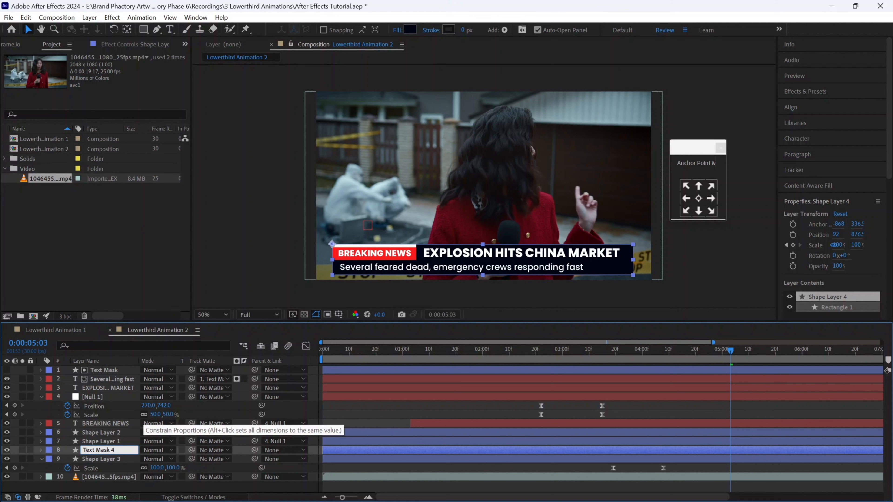
key(Return)
right_click(114, 452)
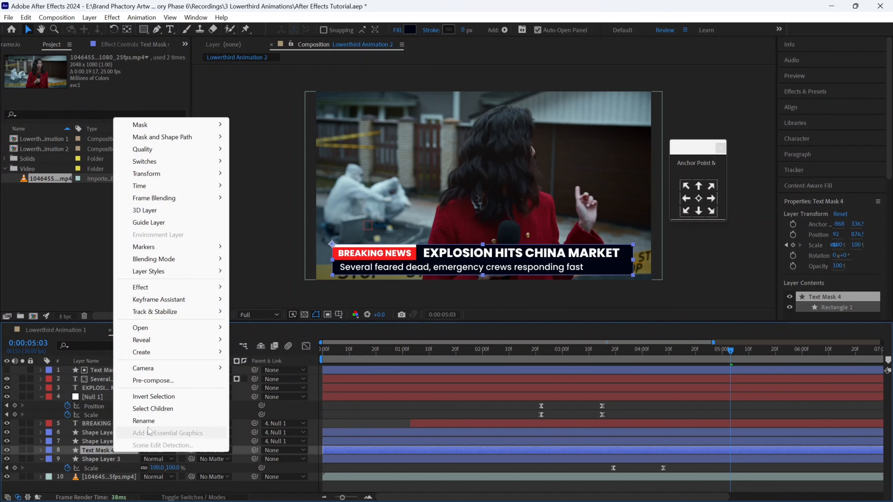
click(144, 420)
click(126, 450)
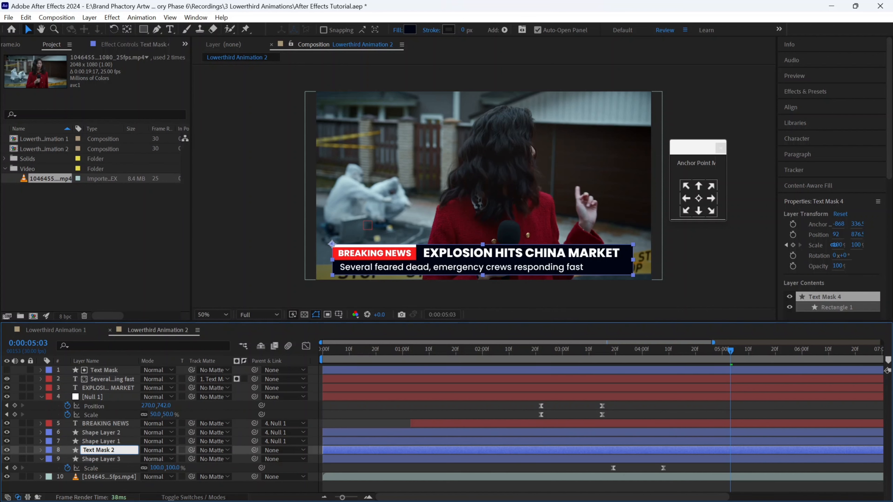
text(2)
key(Return)
Set the Text Mask 2 layer as the track matte of the "EXPLOSION HITS CHINA MARKET" text layer
click(107, 388)
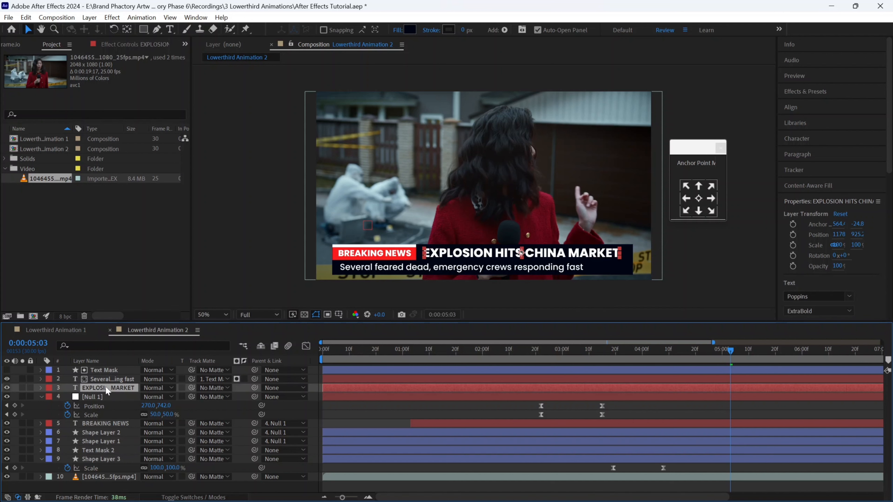
click(227, 388)
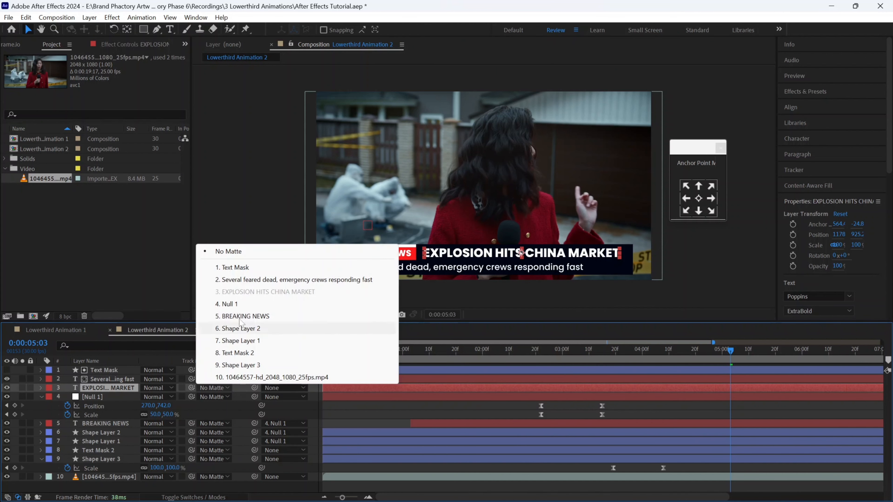
click(250, 356)
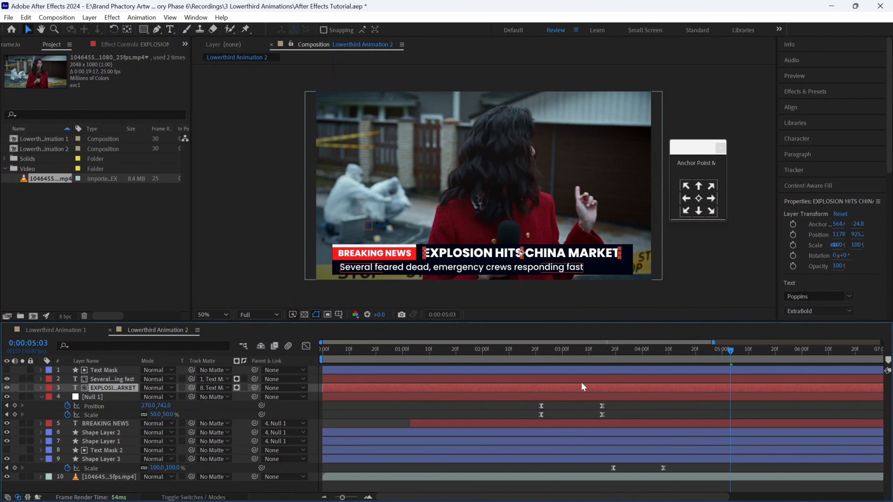
click(637, 452)
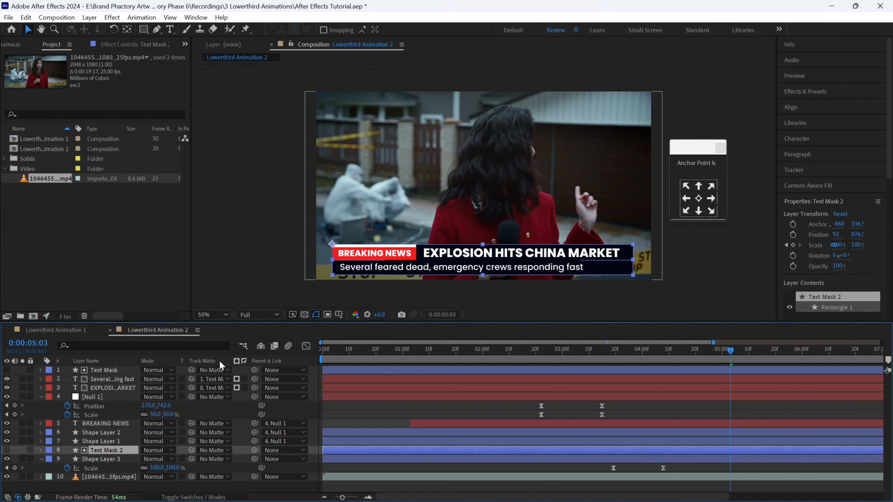
Add position and opacity keyframes to the "EXPLOSION HITS CHINA MARKET" layer at 0:00:04:16, keeping its on-screen placement and full opacity
click(627, 388)
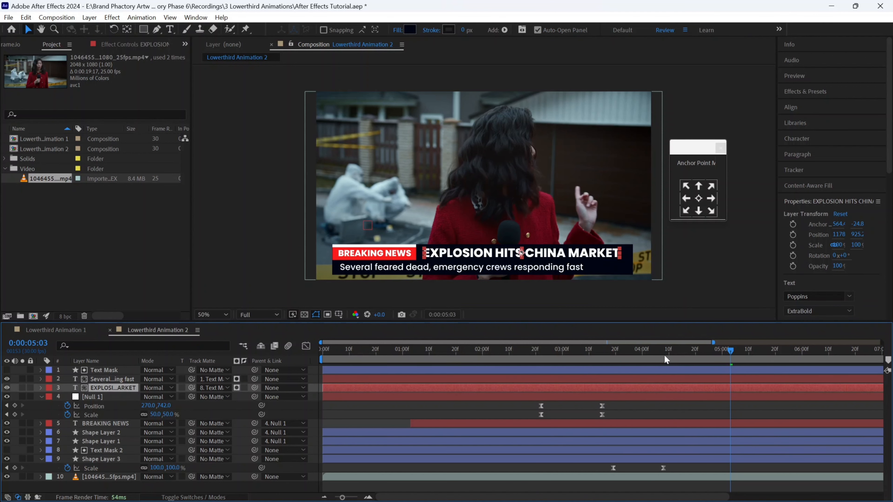
key(p)
drag(674, 347, 684, 349)
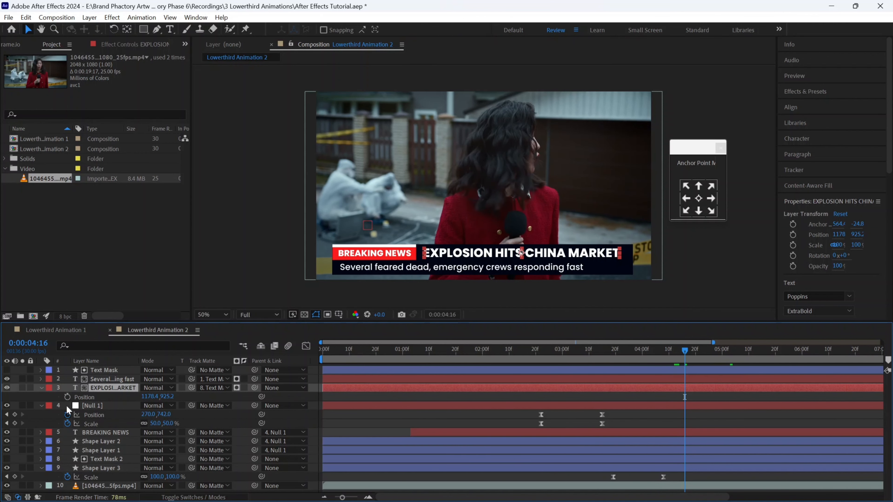
click(66, 397)
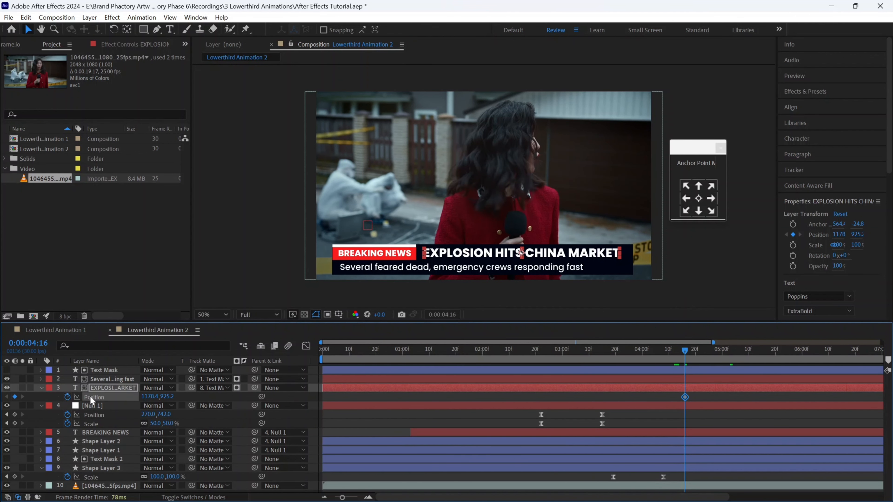
key(shift+t)
click(68, 406)
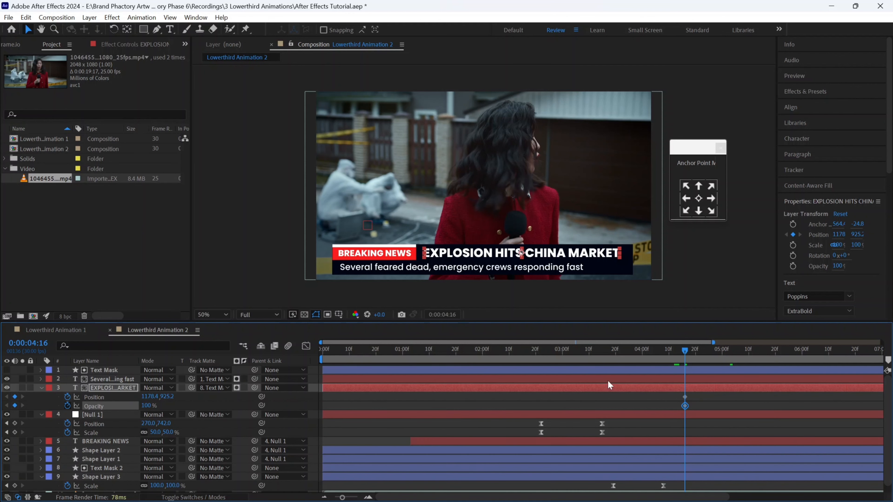
At 0:00:04:00, move the headline off the bar's left side to X about -36.6 and set its opacity to 0%
click(641, 350)
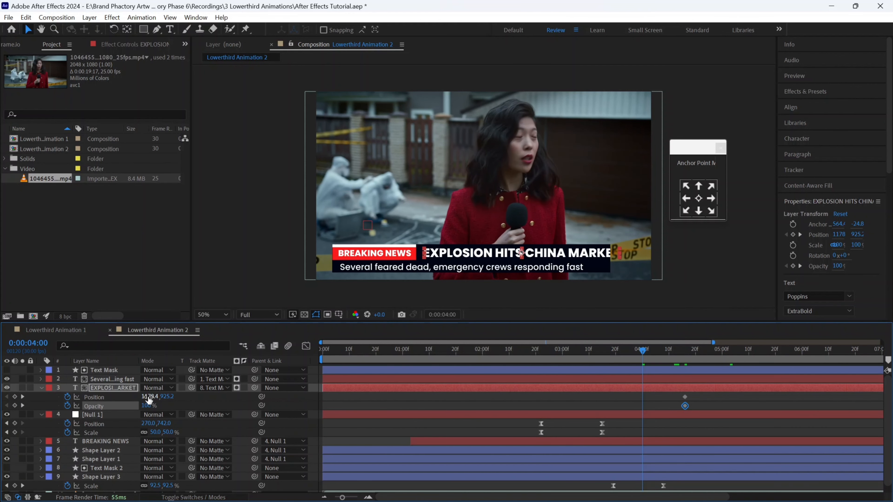
drag(149, 399, 68, 396)
drag(150, 399, 2, 396)
drag(155, 397, 66, 396)
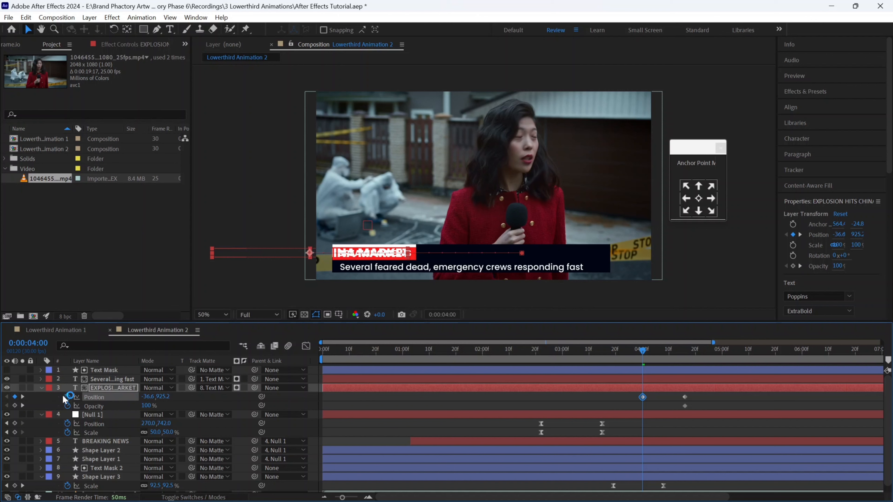
click(149, 406)
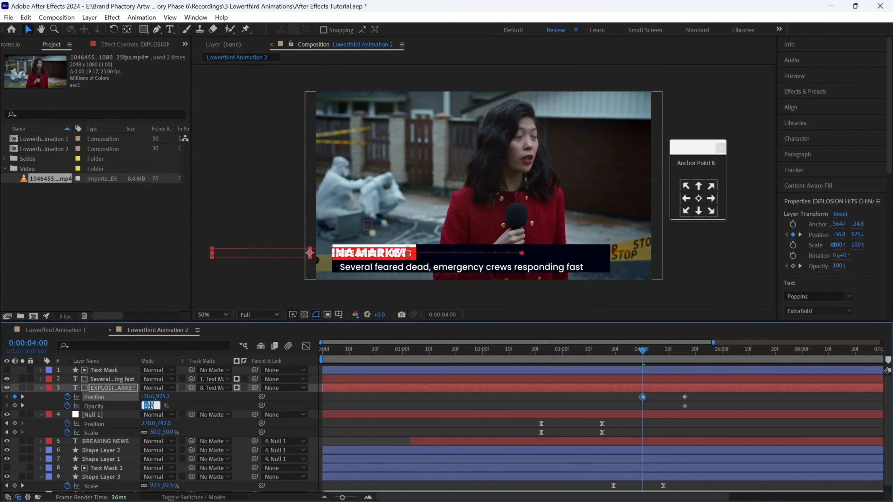
key(Return)
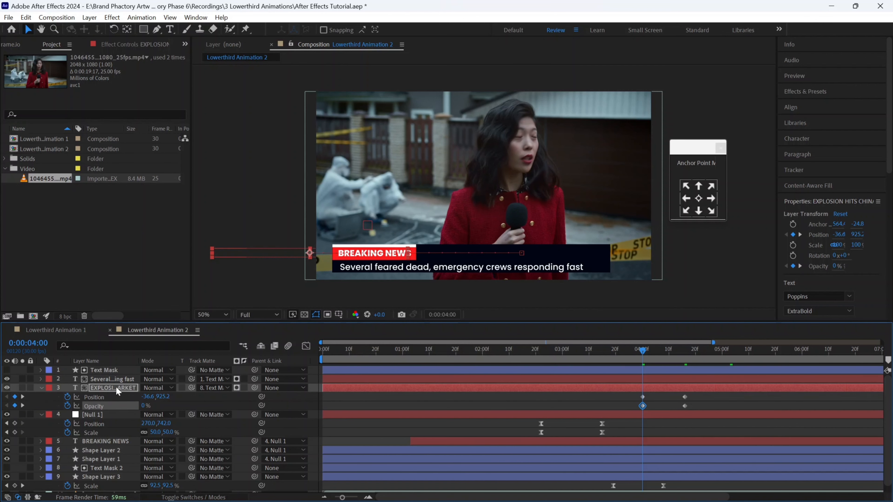
Move the headline and "Several feared dead" text layers directly below Shape Layer 1 in the layer stack
drag(117, 388, 121, 463)
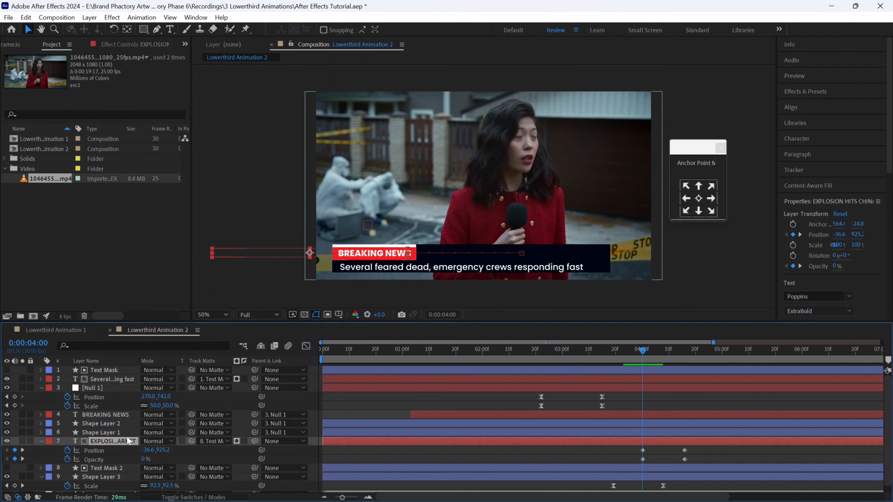
drag(698, 446, 625, 464)
click(650, 432)
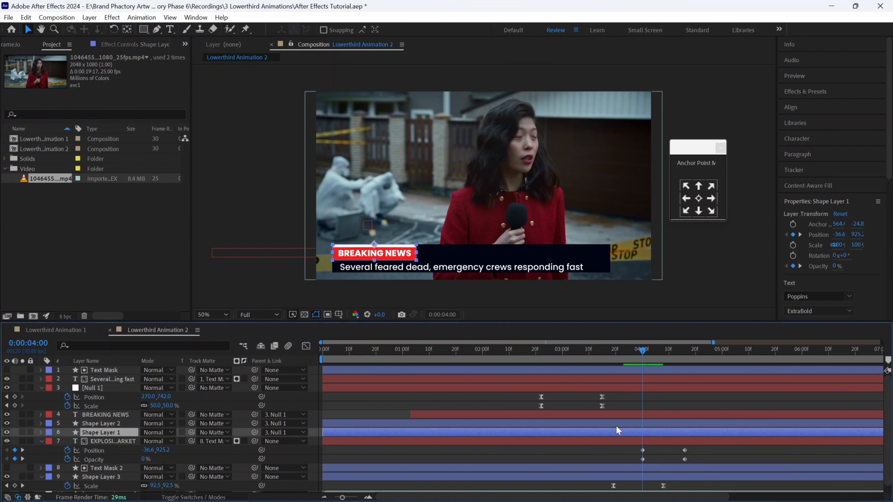
mouse_move(113, 378)
mouse_down()
mouse_move(122, 416)
mouse_move(116, 435)
mouse_up()
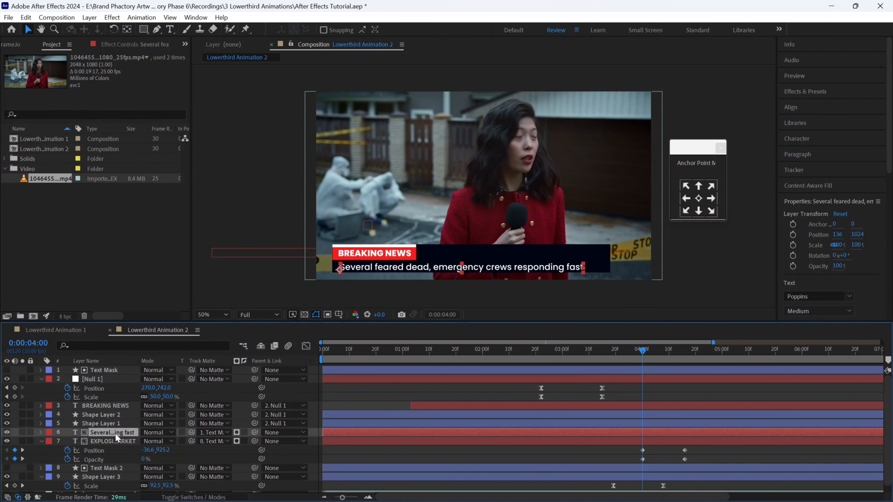
Add a position keyframe to the "Several feared dead" text layer at 0:00:05:00
key(p)
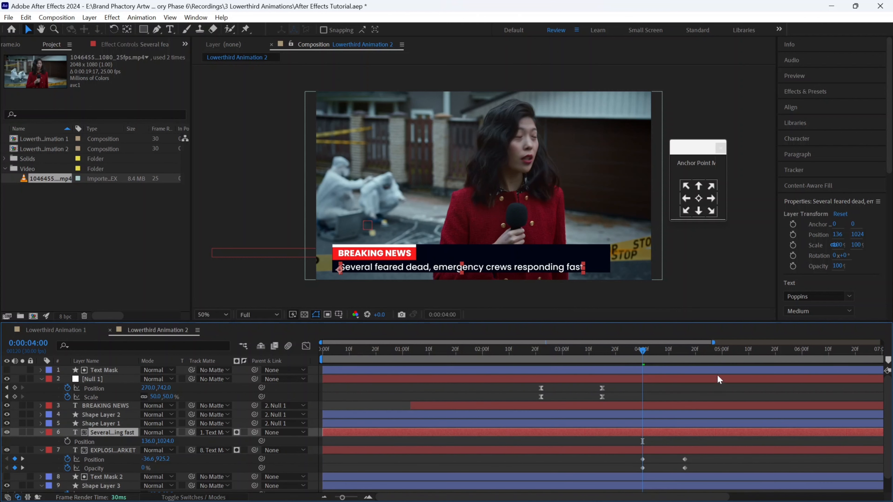
click(722, 352)
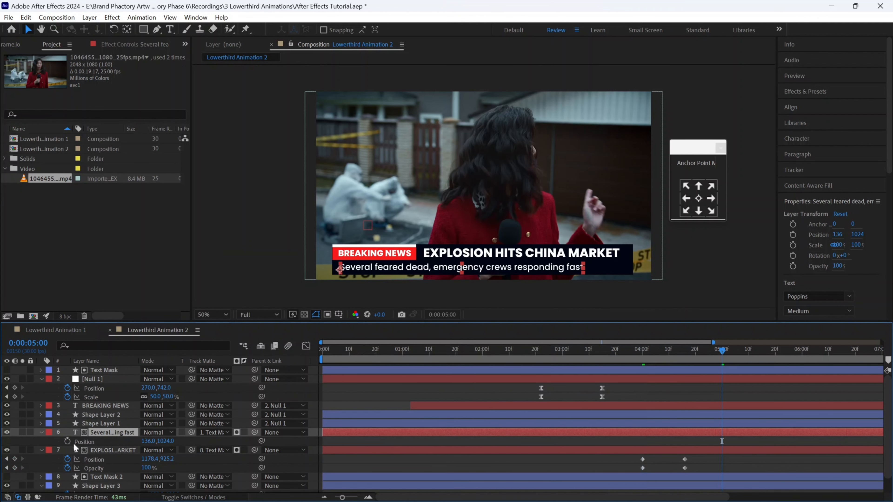
key(alt+shift+p)
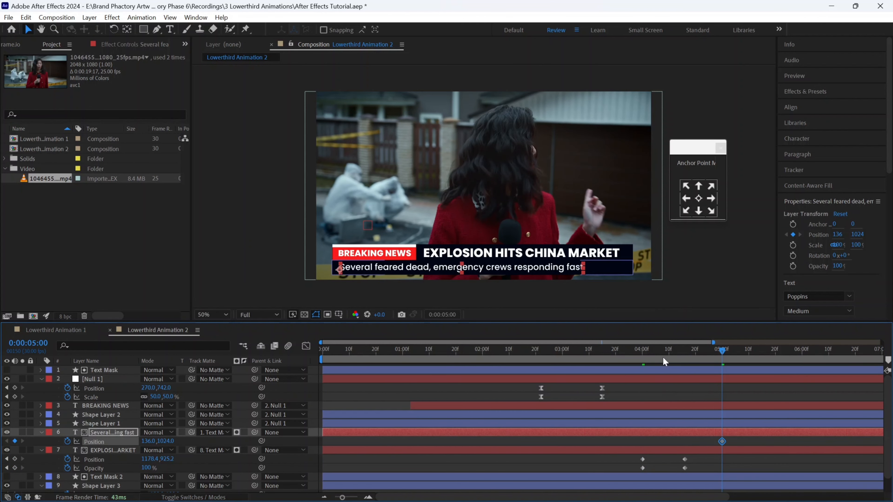
Raise the "Several feared dead" text to Y 954 at 0:00:04:07, and shift its end position keyframe earlier to about 0:00:04:23
drag(510, 269, 509, 251)
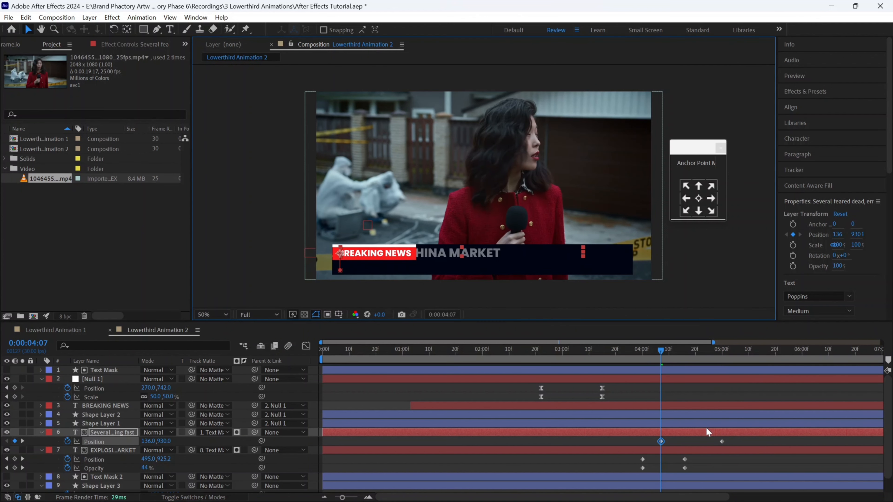
key(ctrl+z)
click(722, 442)
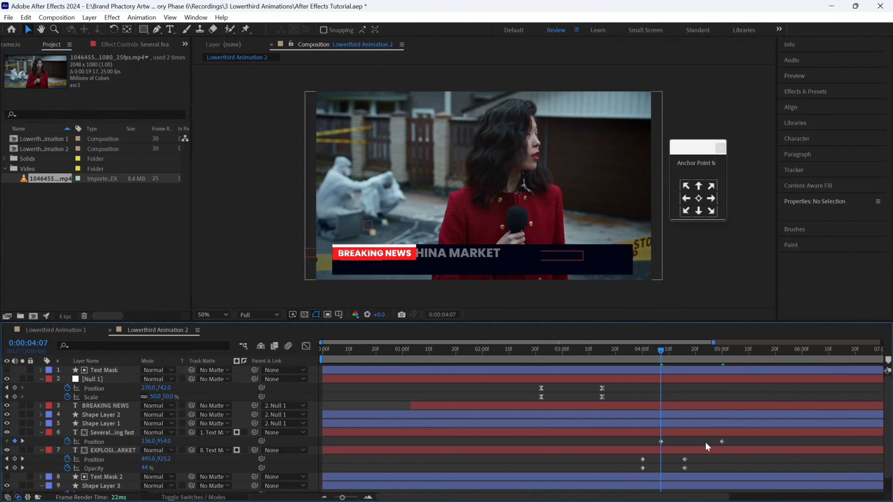
drag(722, 442, 705, 443)
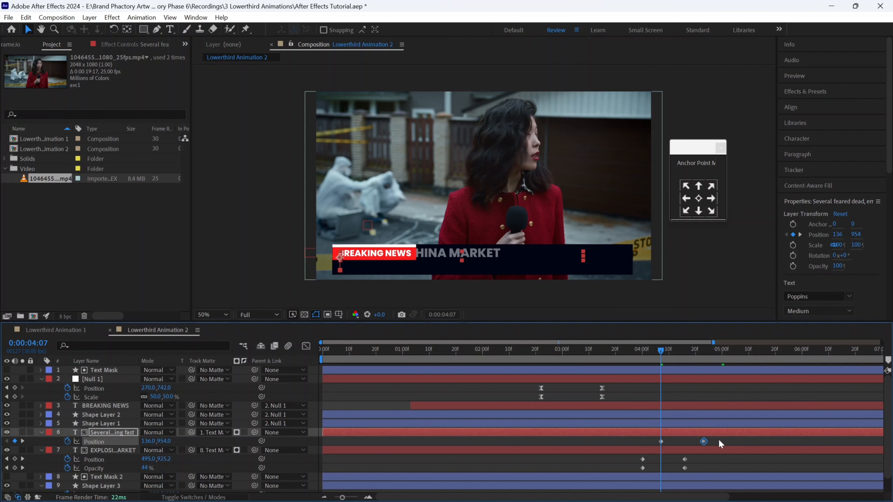
Apply Easy Ease to all position and opacity keyframes of the "Several feared dead" and headline text layers
drag(635, 471, 720, 439)
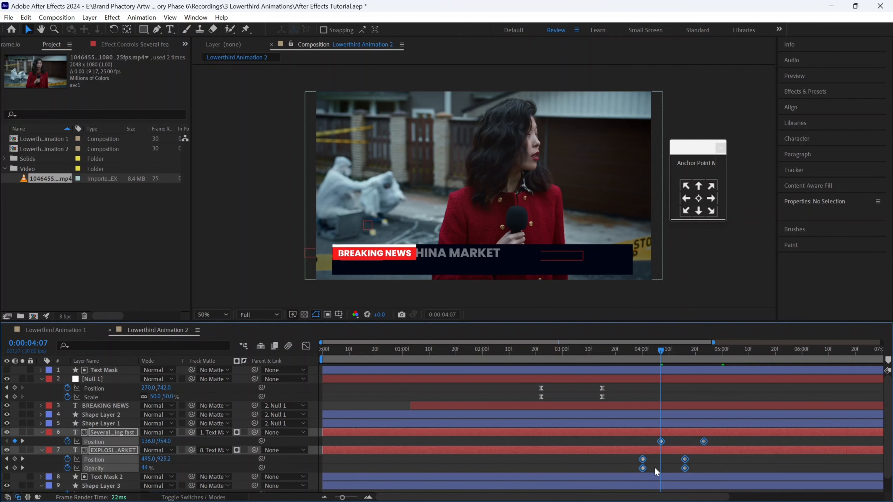
right_click(643, 468)
mouse_move(683, 463)
click(493, 390)
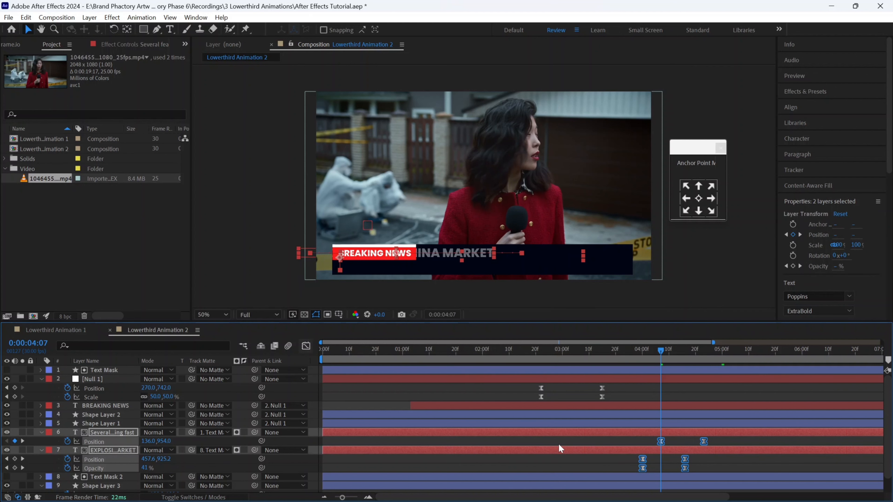
Reshape both text layers' speed curves to peak early and slow down gradually, and preview the animation from the start
key(shift+F3)
key(ctrl+a)
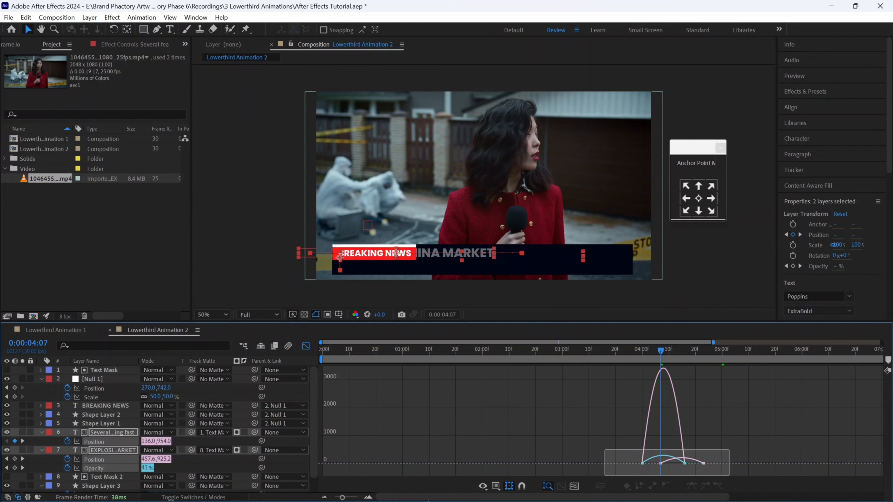
click(368, 497)
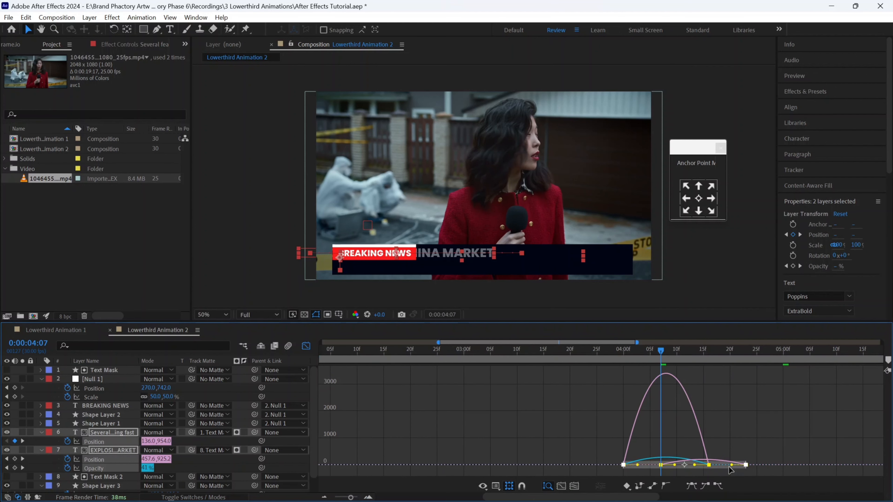
drag(704, 467, 671, 468)
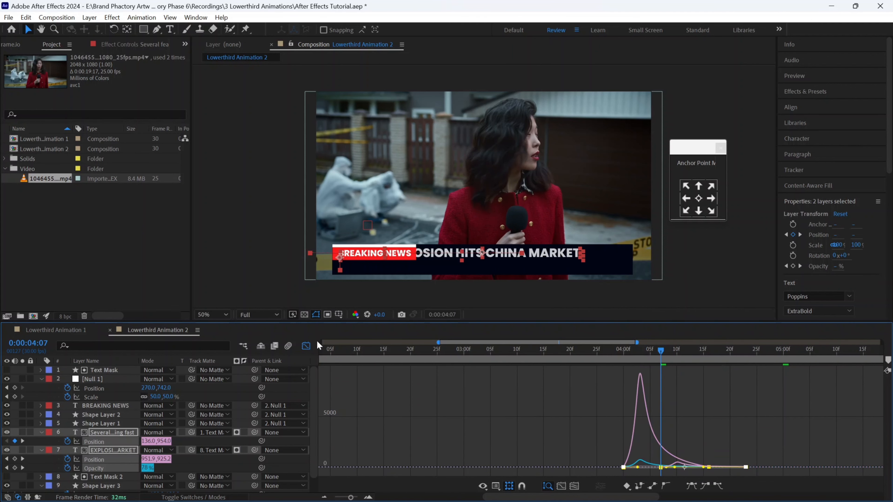
key(shift+F3)
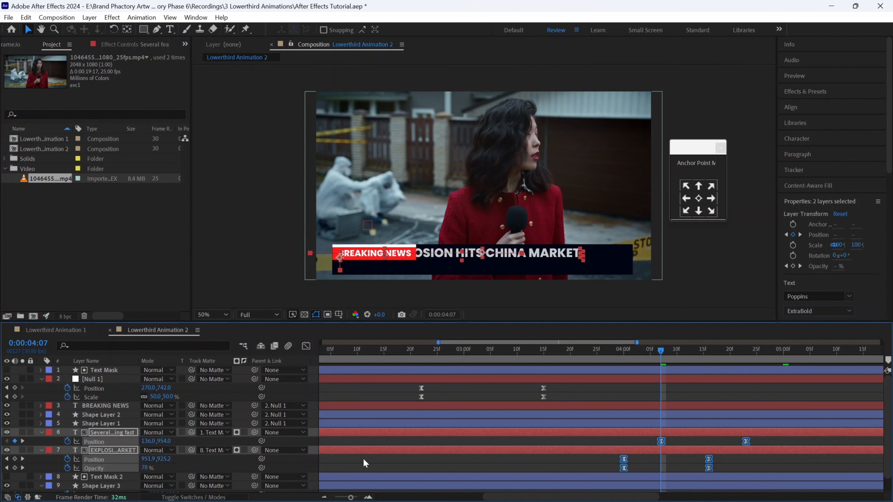
click(325, 498)
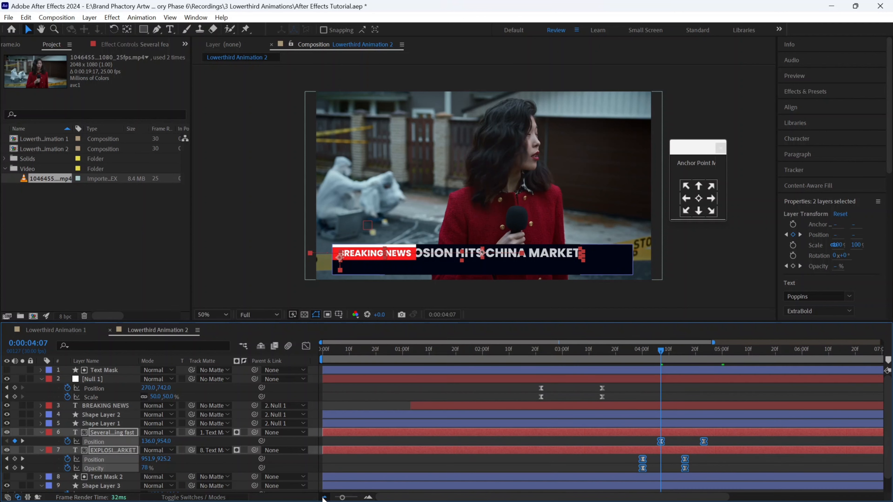
click(324, 498)
key(Home)
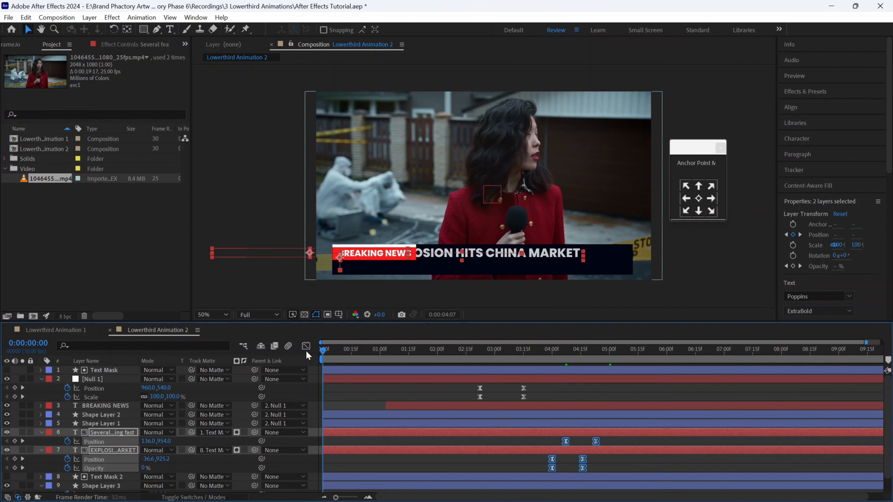
key(space)
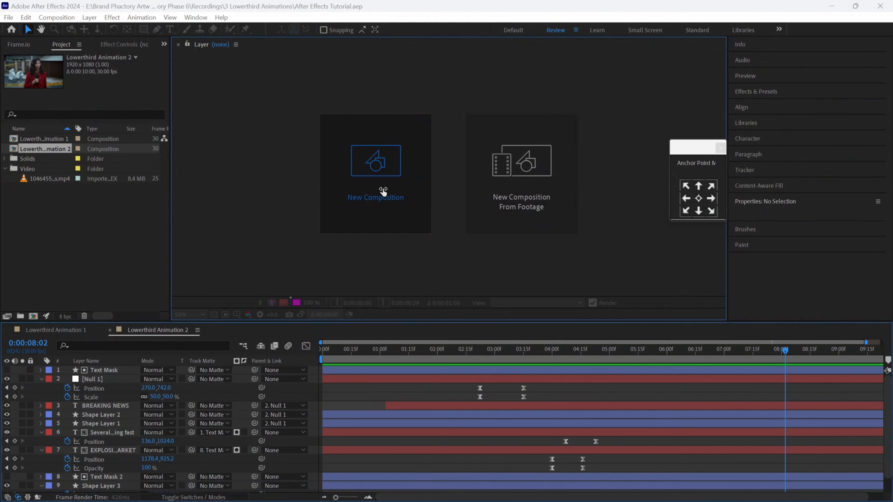
Create a 1920x1080 composition named Lowerthird Animation 3 and add the news reporter video to it
click(383, 194)
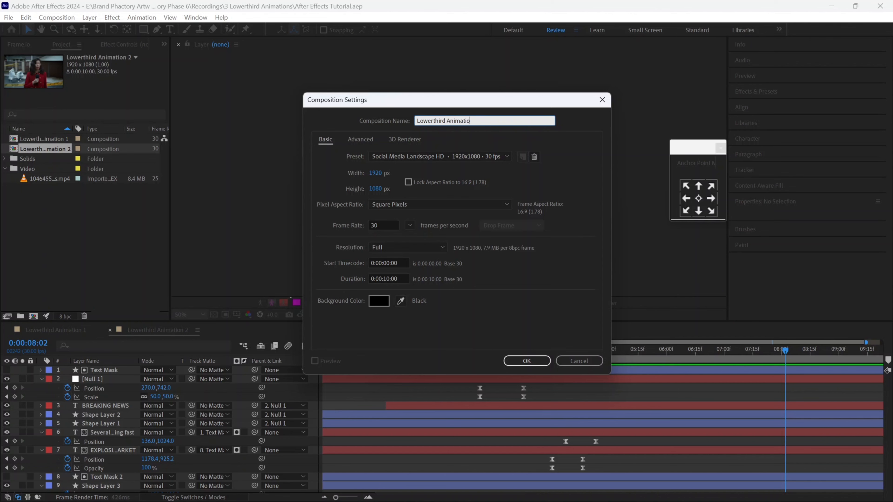
key(Return)
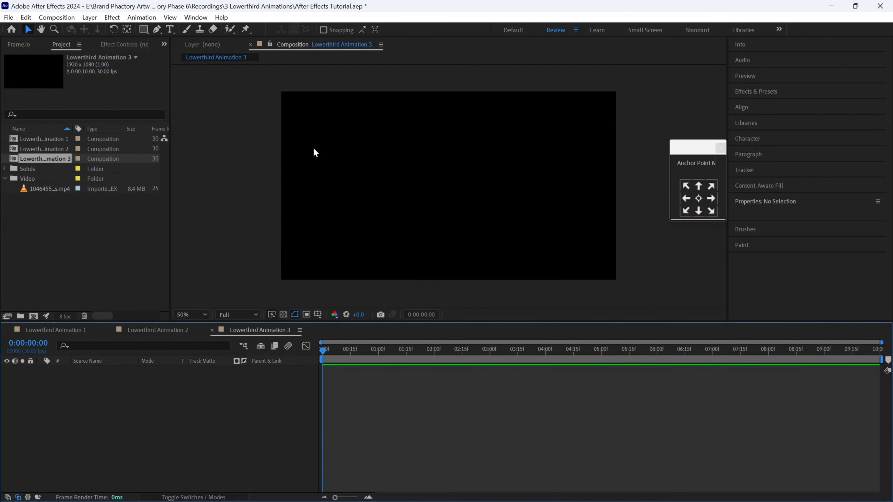
drag(48, 194, 448, 194)
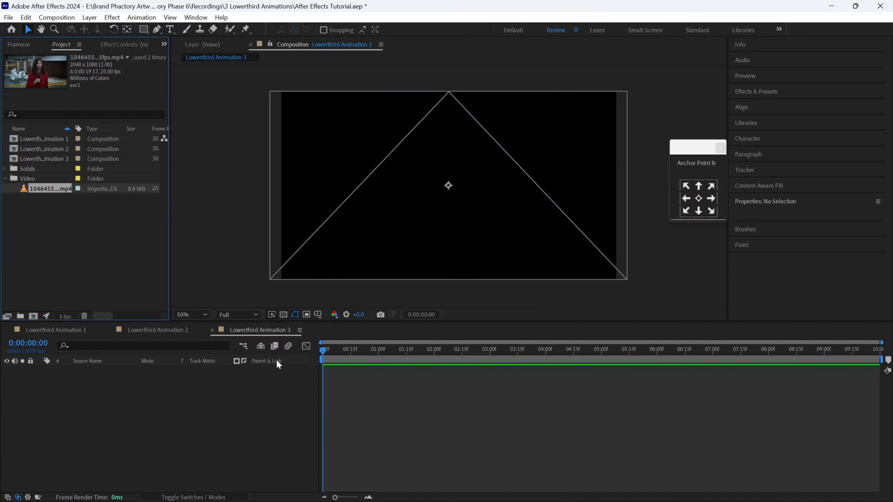
click(250, 396)
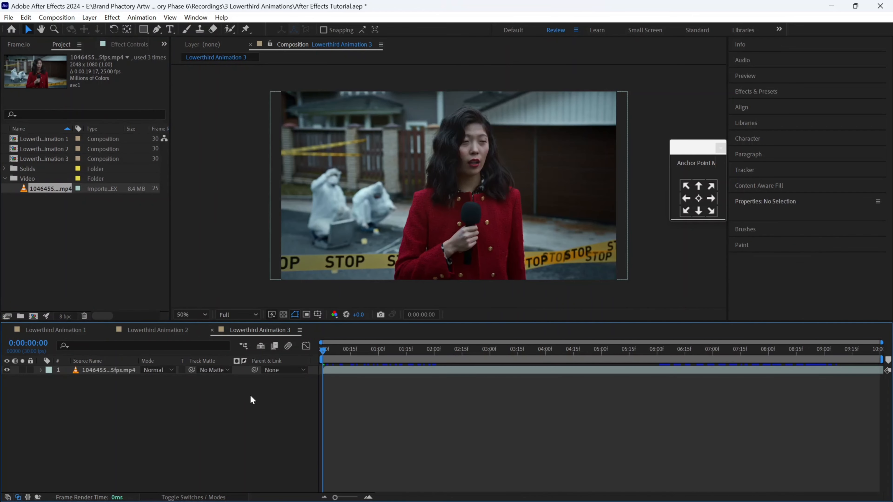
Draw a rounded rectangle about 1780 by 212 px across the lower part of the frame
click(141, 30)
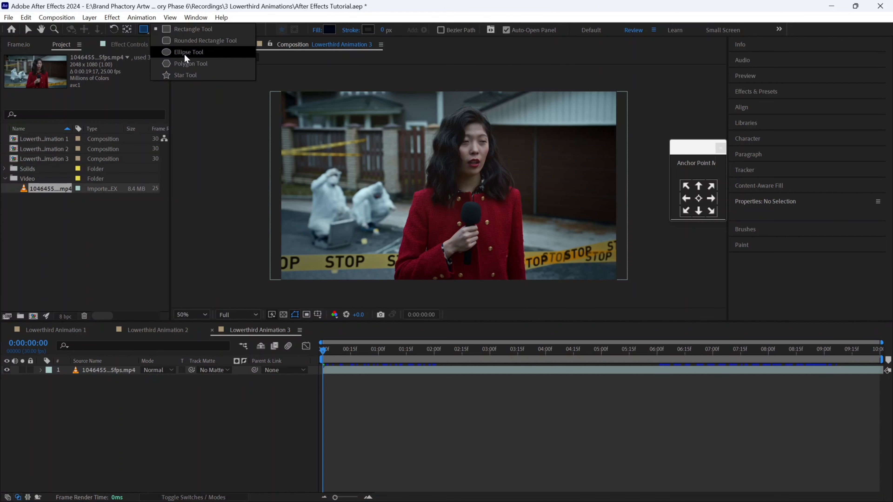
click(184, 42)
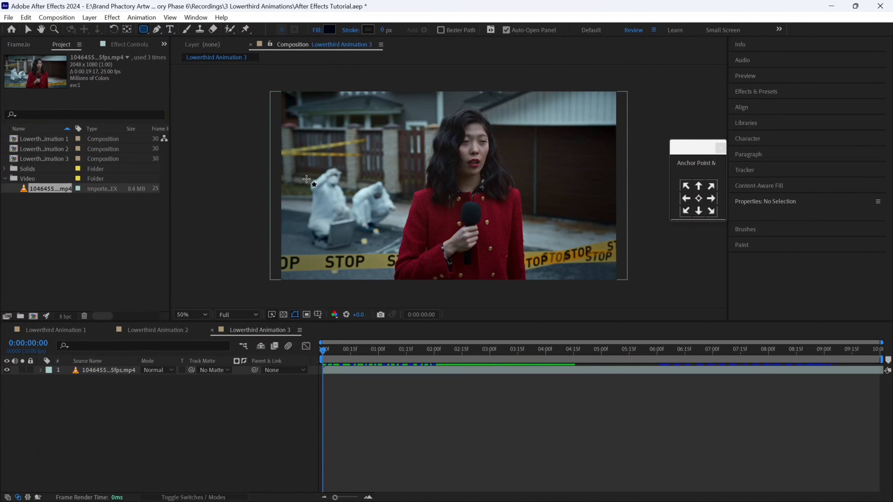
drag(295, 237, 605, 274)
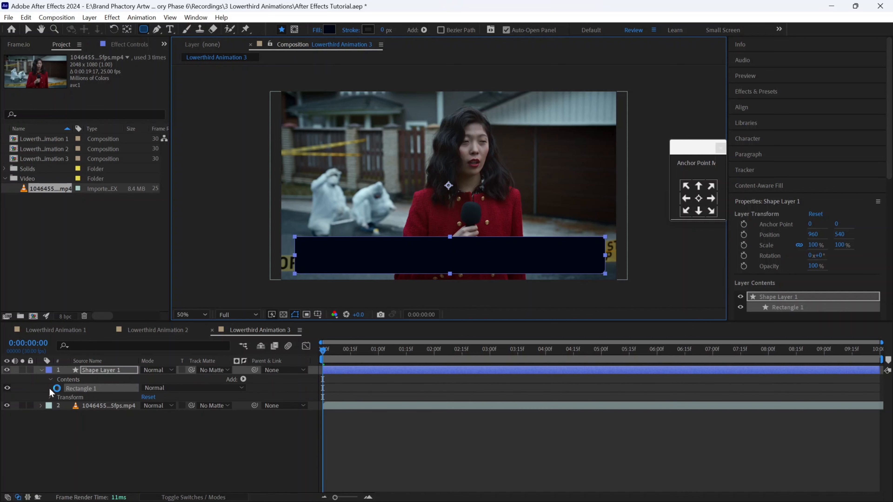
Fill the rounded rectangle with bright orange-red and set its corner roundness to 30
click(58, 388)
click(68, 398)
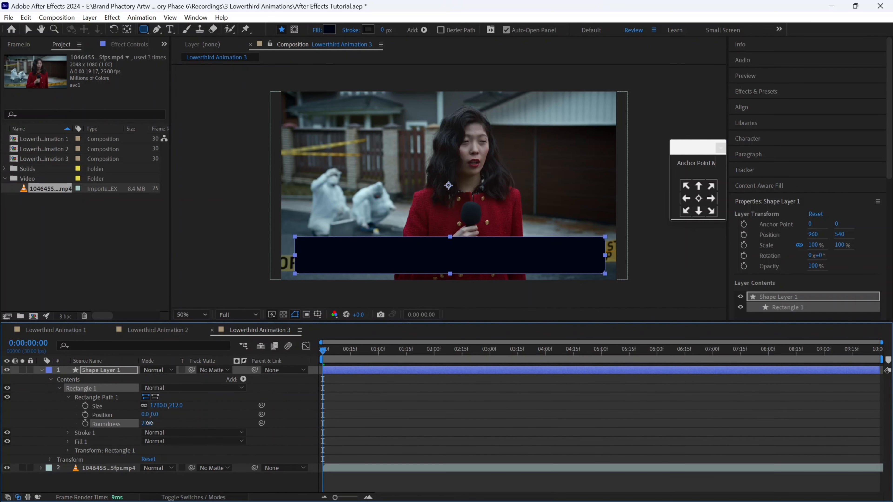
click(329, 29)
drag(514, 436, 521, 457)
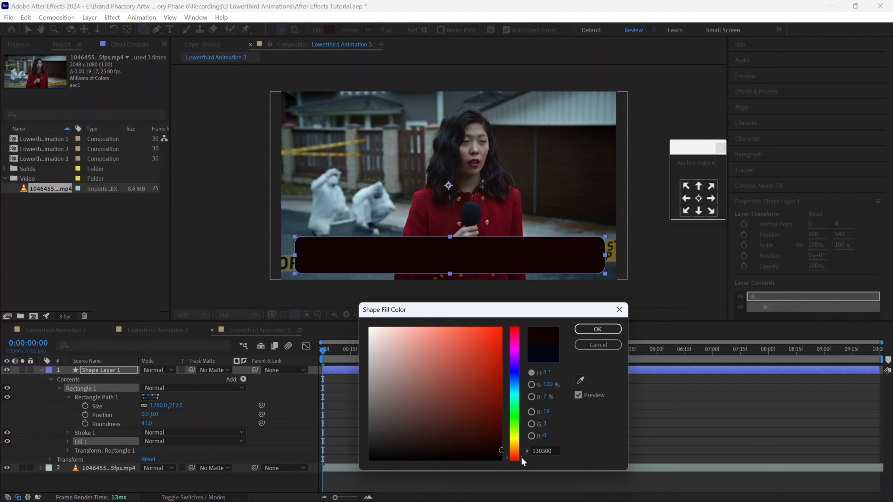
click(487, 334)
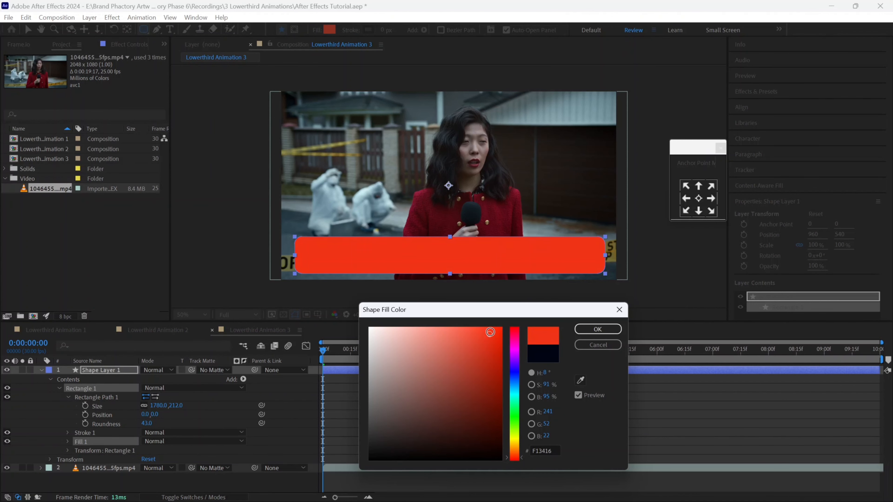
click(597, 329)
click(147, 423)
text(30)
key(Return)
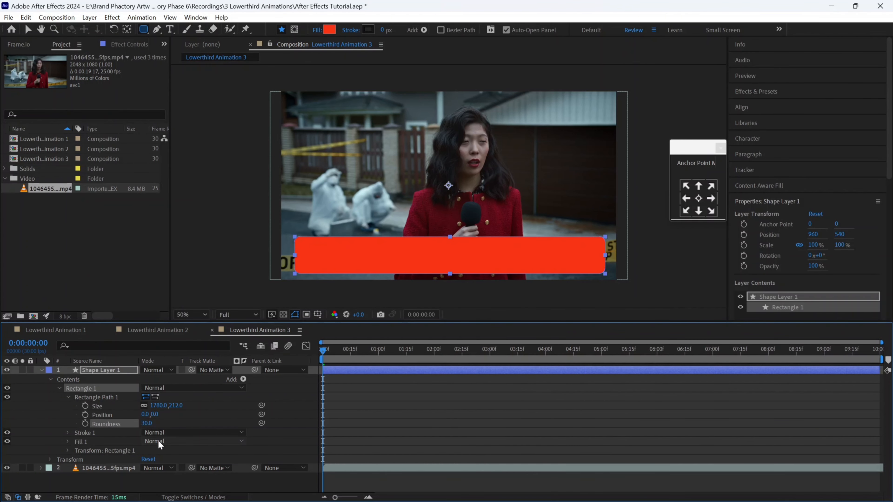
key(u)
click(142, 414)
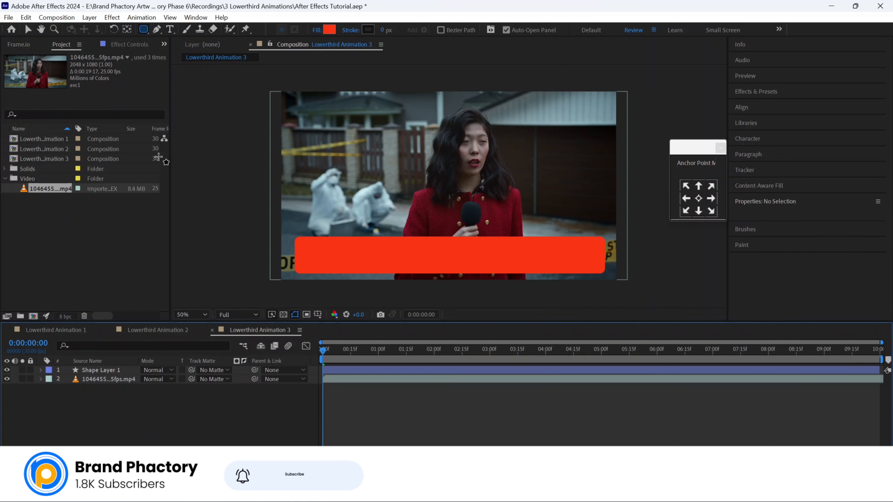
Draw a second rounded rectangle about 1616 by 94 px over the red bar's lower half and fill it with dark navy
drag(294, 255, 576, 271)
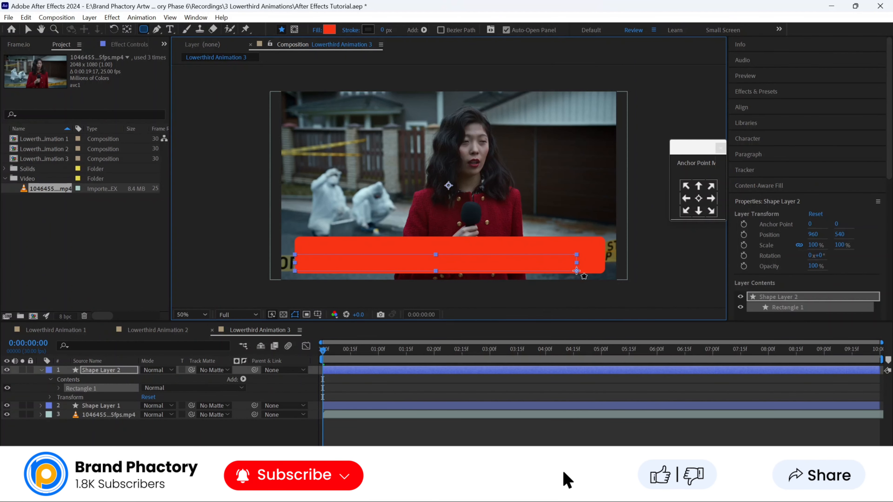
click(330, 30)
click(514, 378)
drag(495, 430, 501, 438)
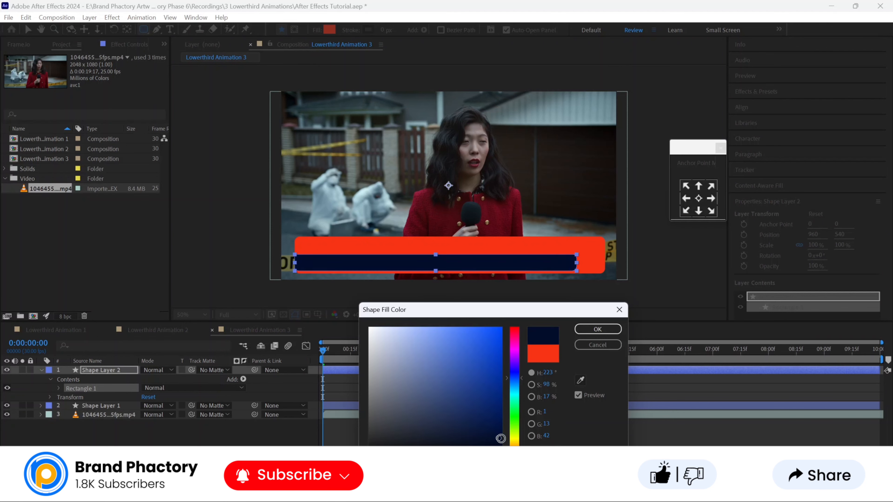
click(597, 329)
Fit the navy bar against the red bar's lower-left corner and set its corner roundness to 30
key(.)
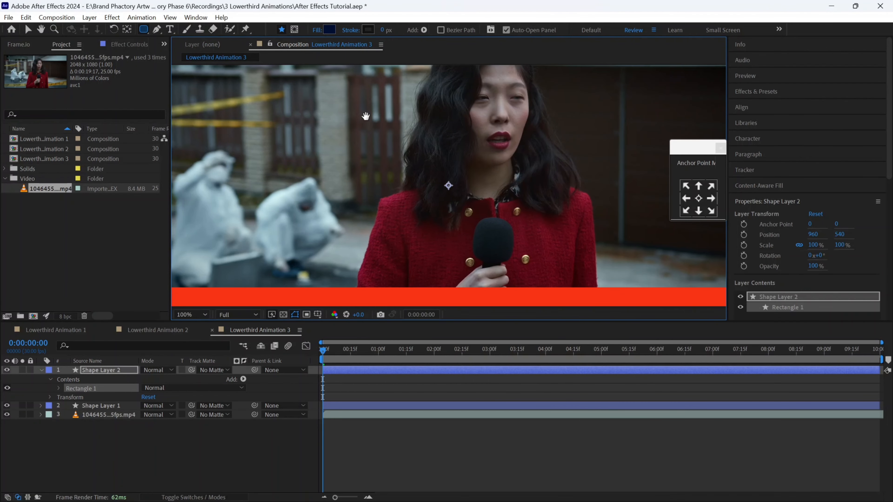
key(v)
drag(255, 259, 374, 134)
drag(295, 224, 294, 228)
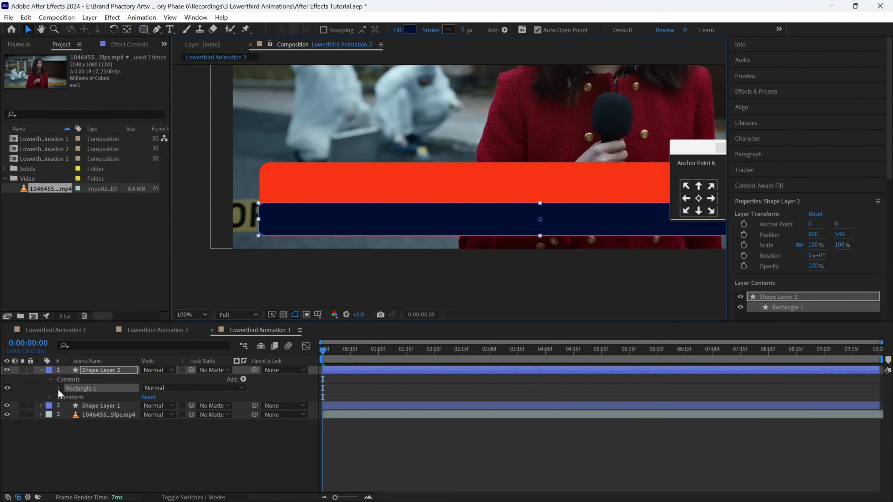
click(59, 390)
click(68, 397)
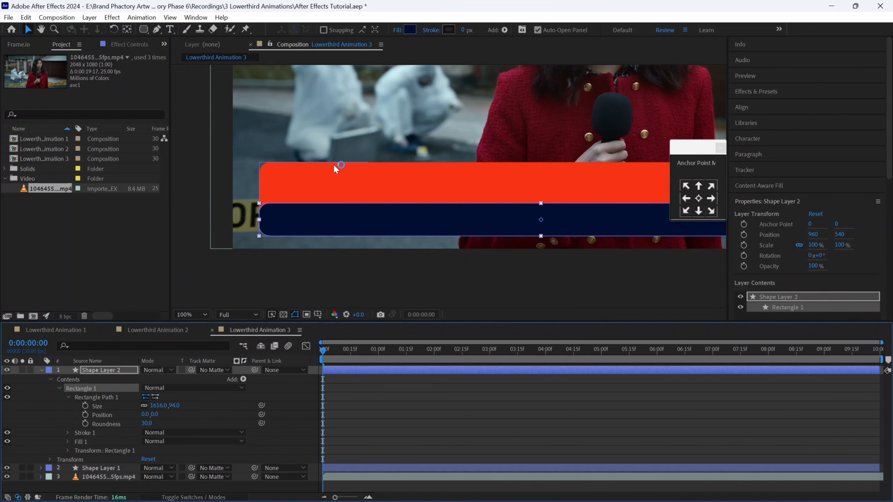
Center the red bar's anchor point within its shape
scroll(335, 168, down, 1)
click(383, 179)
click(698, 198)
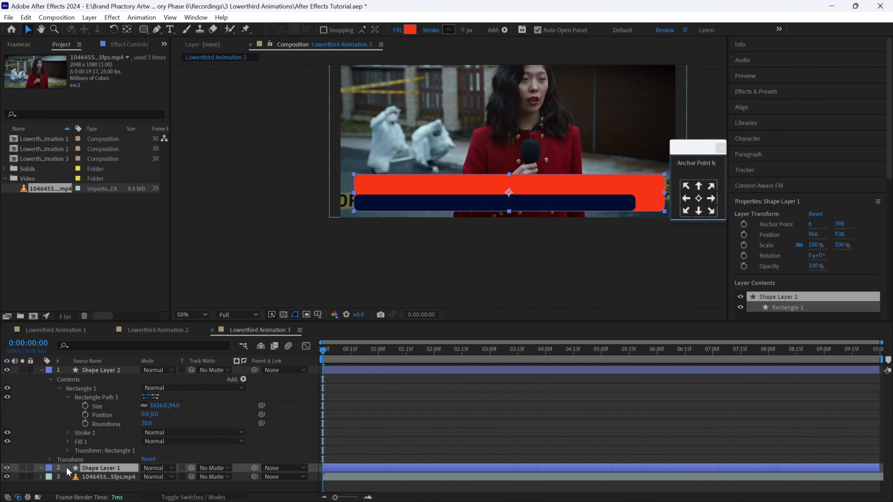
Resize the red bar's rectangle path to 1700 by 200 px with its size proportions unlinked
click(40, 468)
scroll(80, 463, down, 3)
click(158, 426)
text(1600)
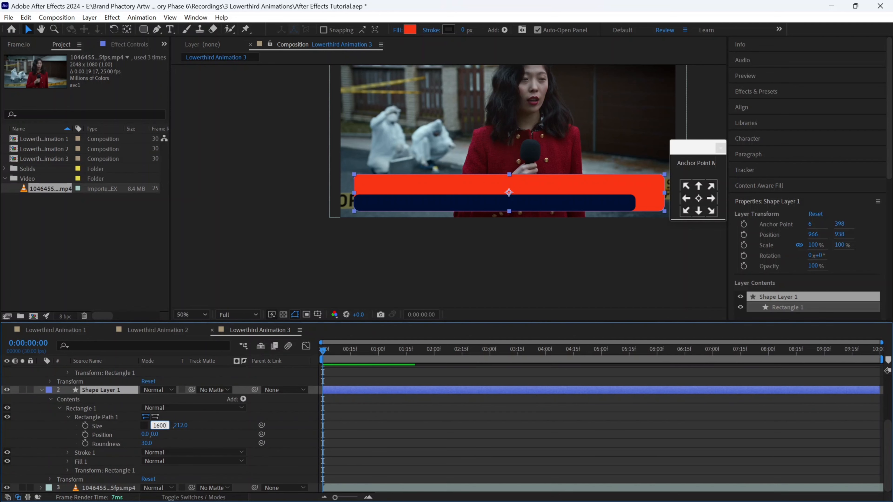
key(Return)
click(159, 426)
text(1700)
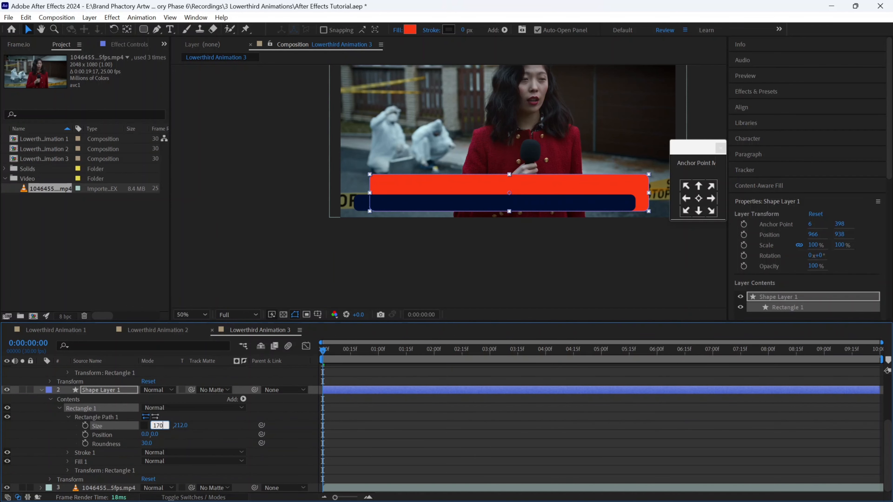
key(Return)
click(741, 107)
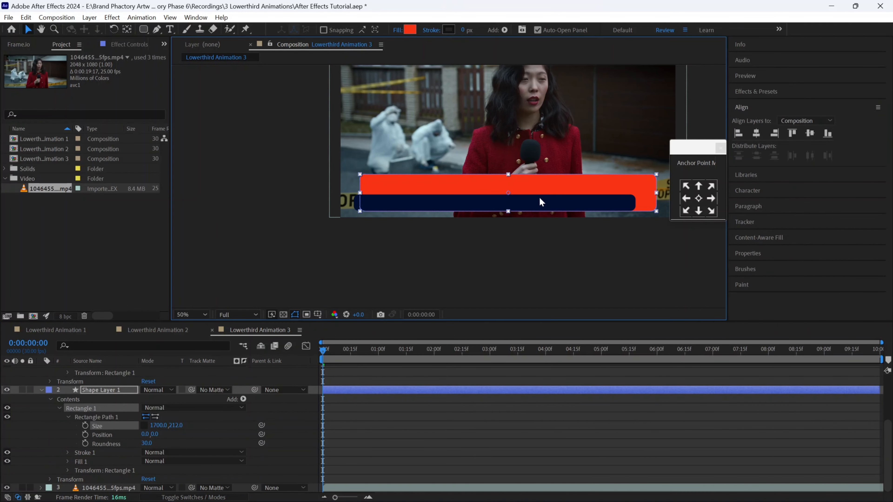
click(174, 426)
text(200)
key(Return)
key(u)
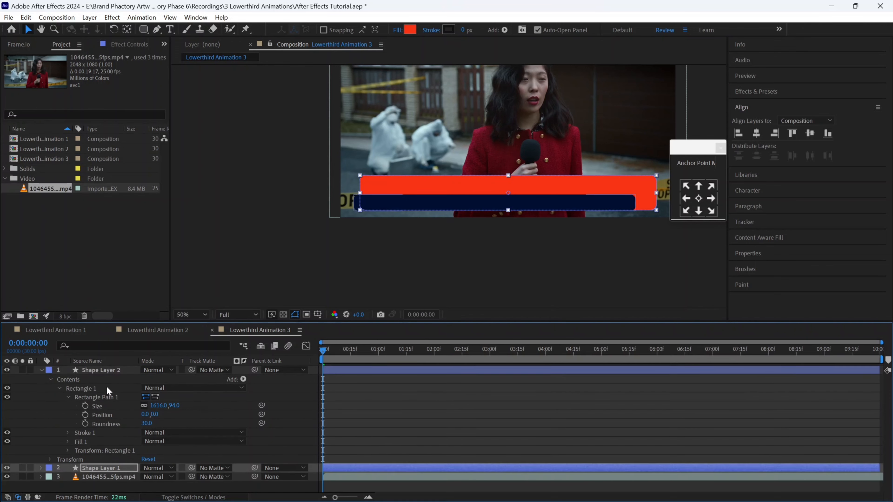
Unlink the navy bar's size proportions and set only its width to 1600 px
click(109, 372)
click(158, 405)
text(1600)
key(Return)
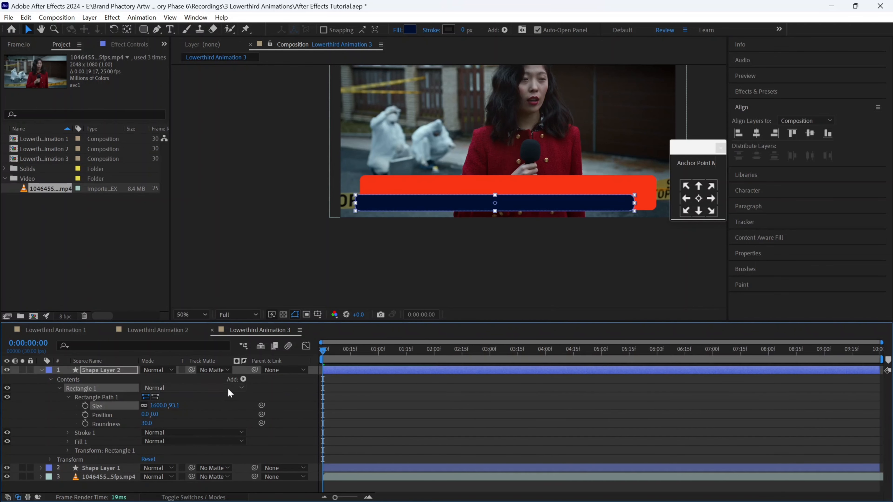
click(144, 406)
click(158, 405)
text(16)
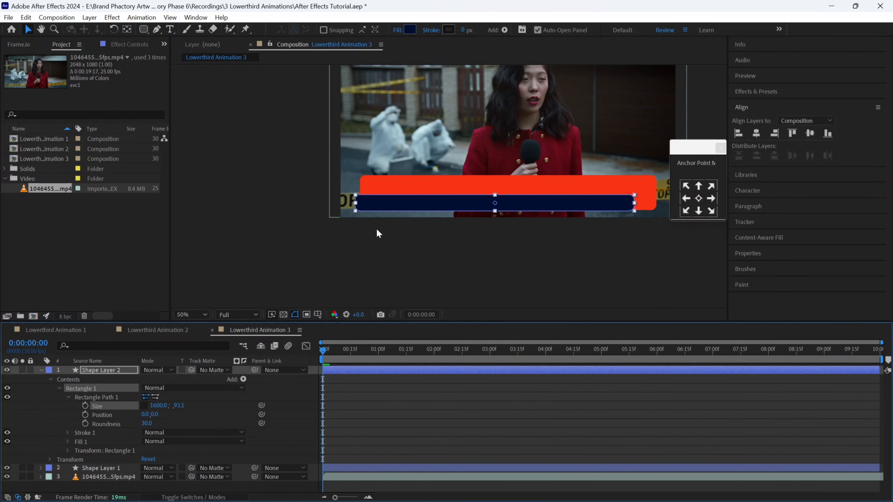
key(ctrl+z)
key(ctrl+z)
text(1)
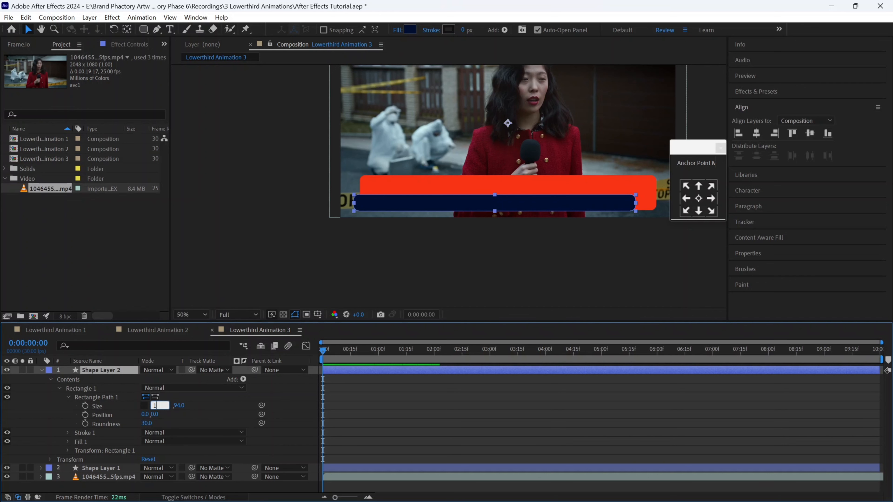
text(600)
key(Return)
Align the left edges of the navy and red bars to each other and shift both bars slightly right
shift+click(424, 186)
click(756, 133)
key(ctrl+z)
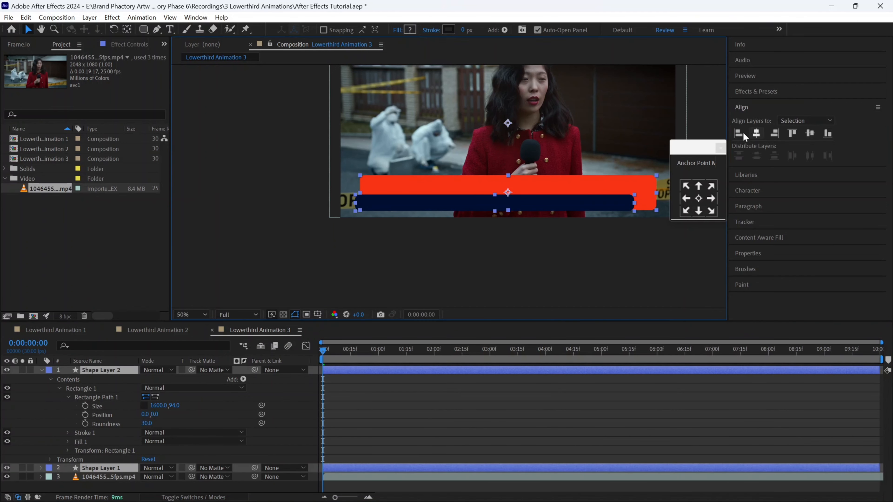
click(740, 133)
drag(549, 182, 559, 183)
click(531, 231)
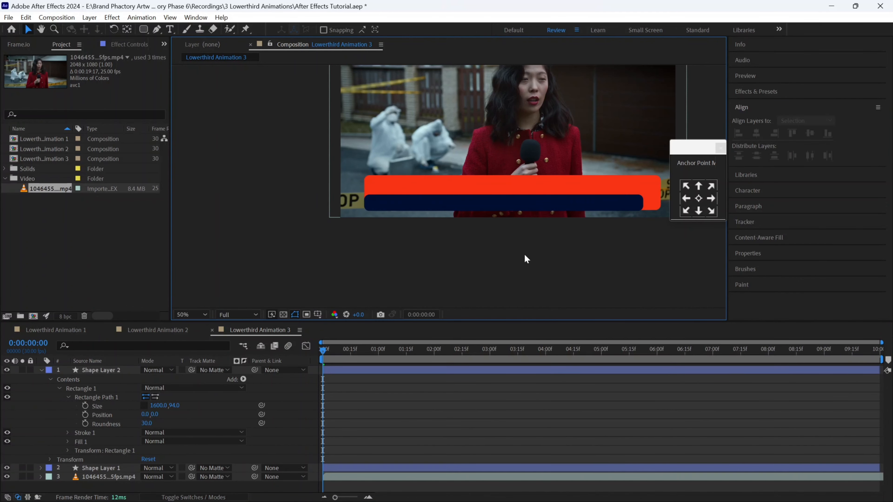
Try to center the navy bar horizontally in the composition
key(q)
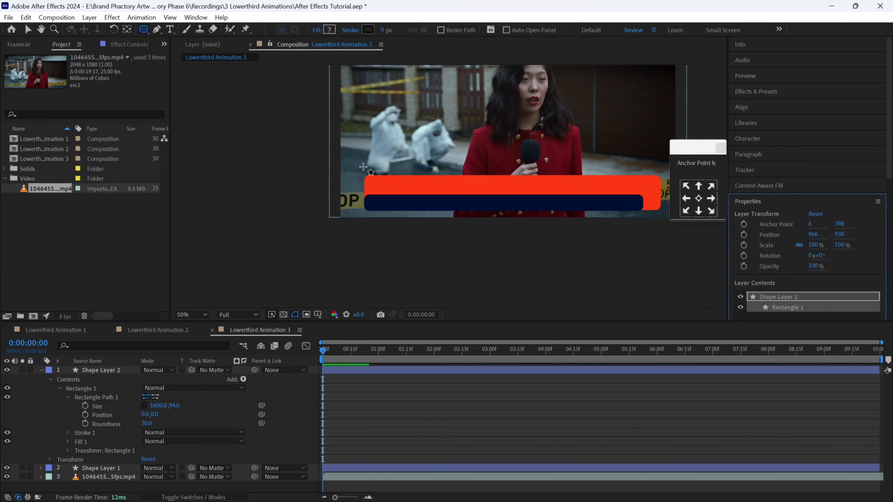
key(ctrl+shift+a)
drag(394, 154, 318, 160)
click(43, 371)
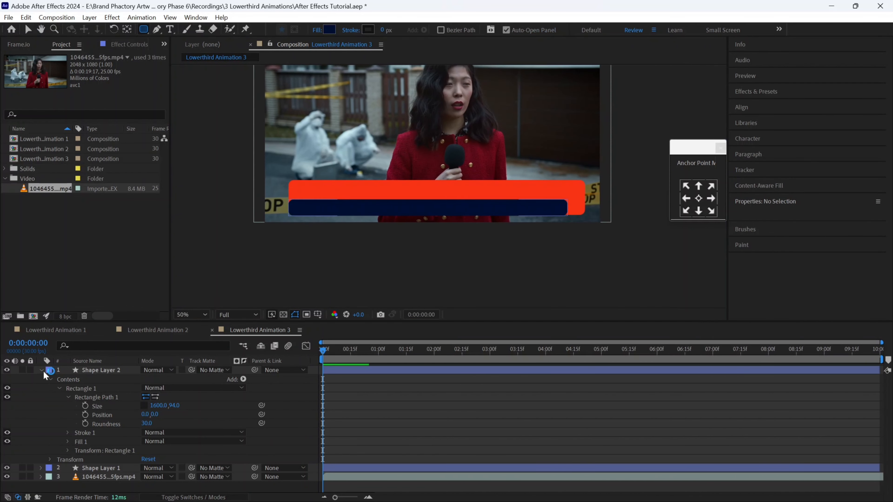
click(100, 371)
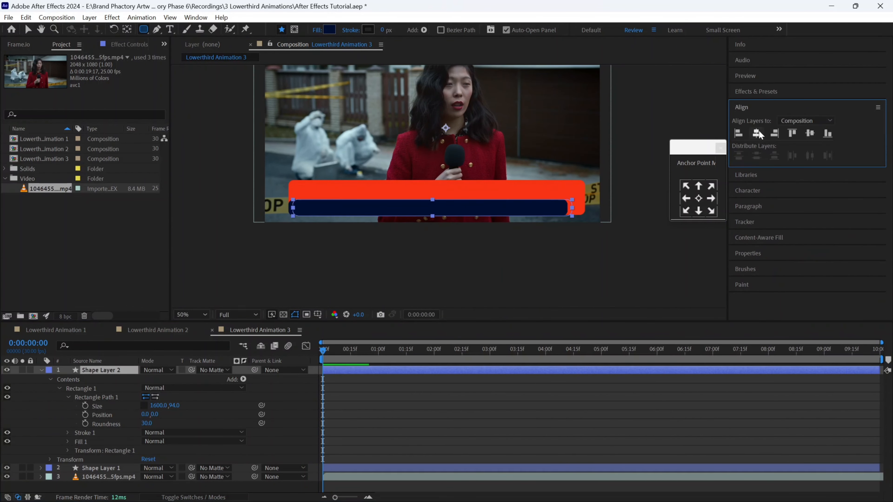
key(ctrl+z)
Center the red bar horizontally in the composition
click(41, 370)
click(99, 379)
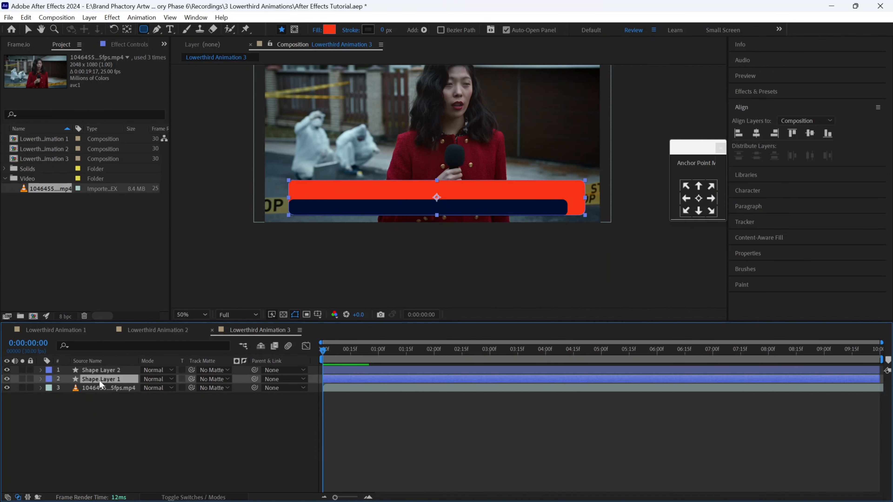
click(756, 134)
Nudge the navy bar left and slightly up to line up with the red bar's lower-left corner
click(116, 368)
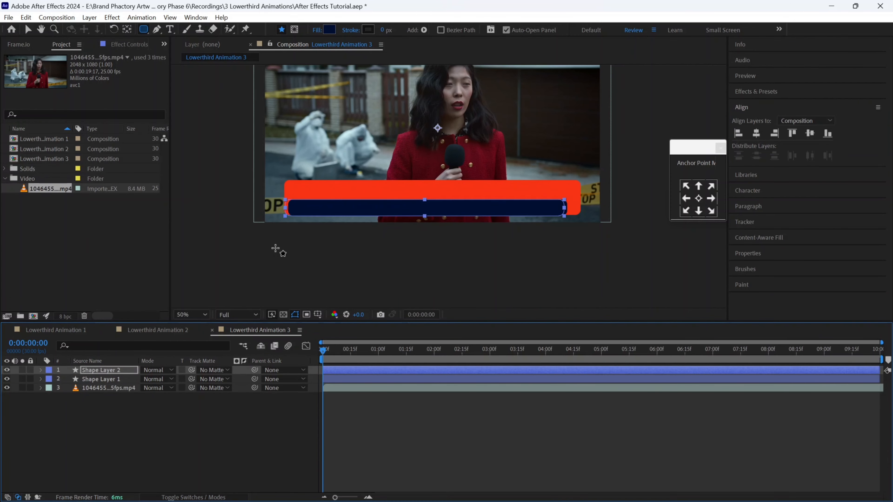
key(Up)
key(Up)
key(Up)
key(Up)
key(Up)
key(Up)
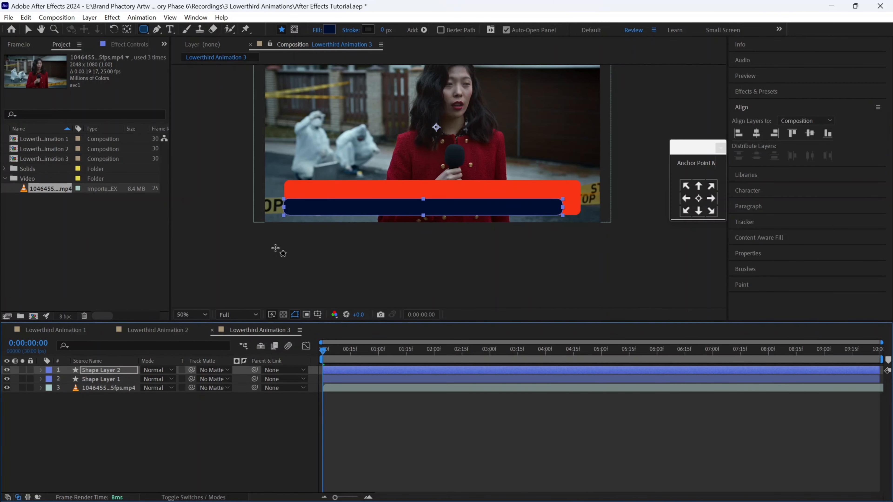
Draw a small navy rounded rectangle overlapping the upper-left end of the red bar as a new shape layer
click(81, 410)
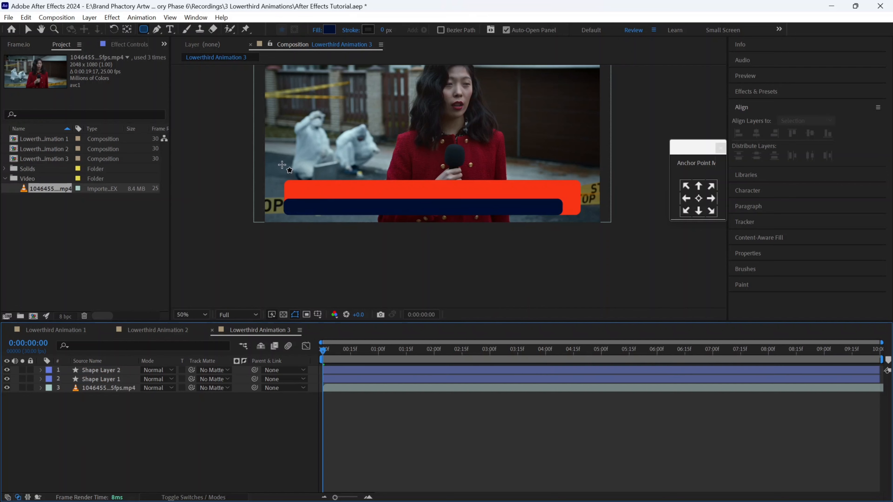
drag(282, 164, 365, 186)
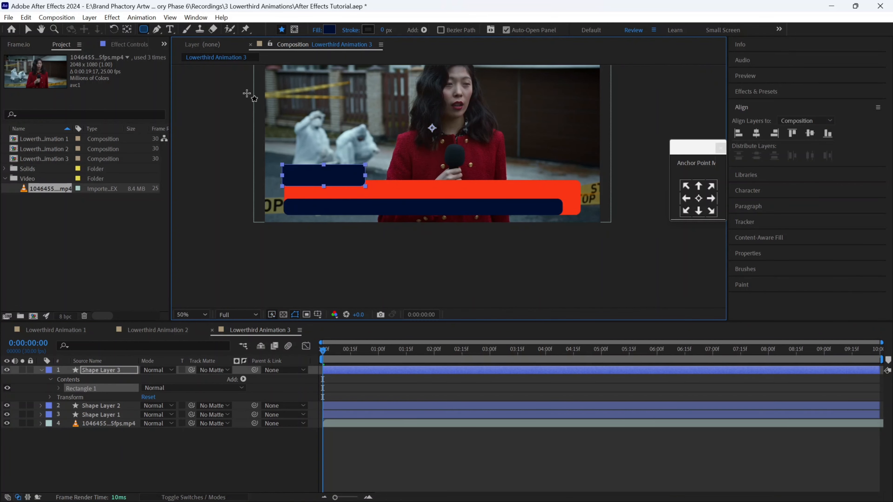
Change the small rounded rectangle's fill to white and place its layer beneath the red and navy bar layers
click(328, 30)
click(369, 326)
key(Return)
drag(100, 371, 104, 418)
Shift the white tab down so its lower half sits behind the upper-left end of the red bar
key(v)
scroll(388, 177, up, 1)
drag(389, 178, 553, 196)
drag(326, 183, 330, 194)
Set the white tab's rectangle path roundness to 30
click(58, 407)
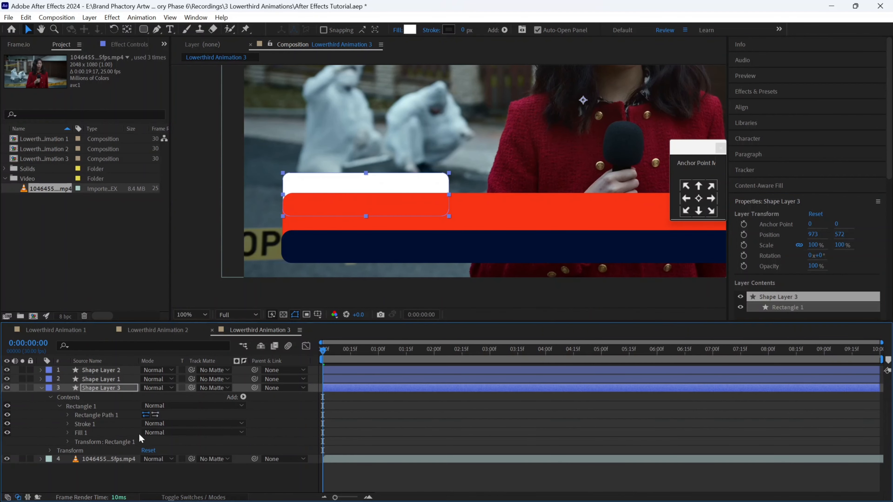
click(68, 415)
text(30)
key(Return)
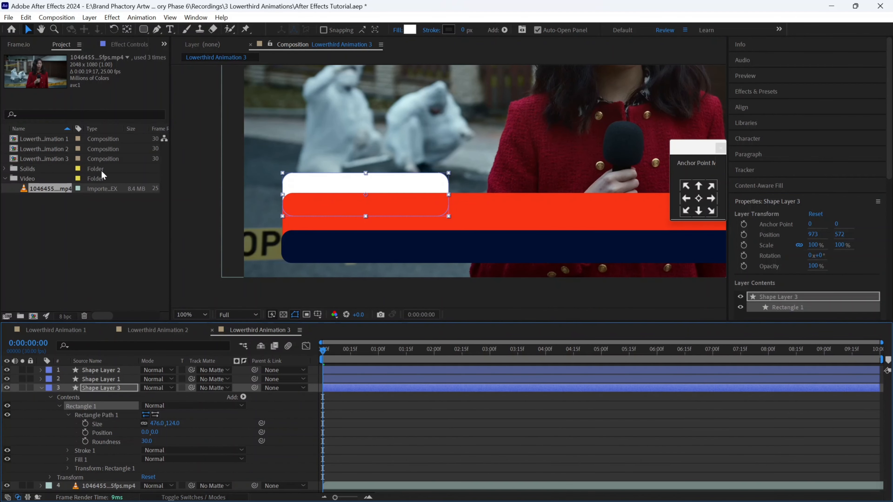
Raise the white tab slightly above the red bar and center its anchor point
click(42, 388)
scroll(309, 187, down, 1)
click(421, 256)
drag(412, 184, 412, 181)
click(698, 198)
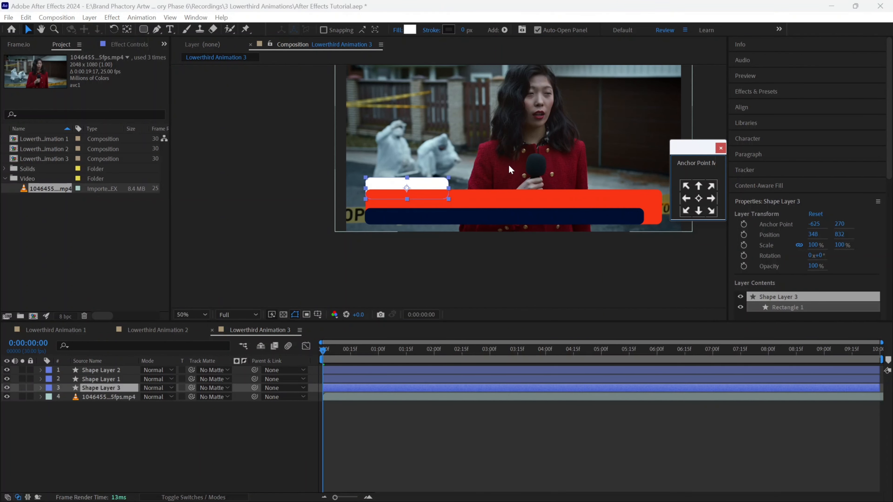
Draw a smaller rounded rectangle overlapping the upper-right end of the red bar as a new shape layer
drag(603, 253, 420, 252)
click(422, 254)
key(q)
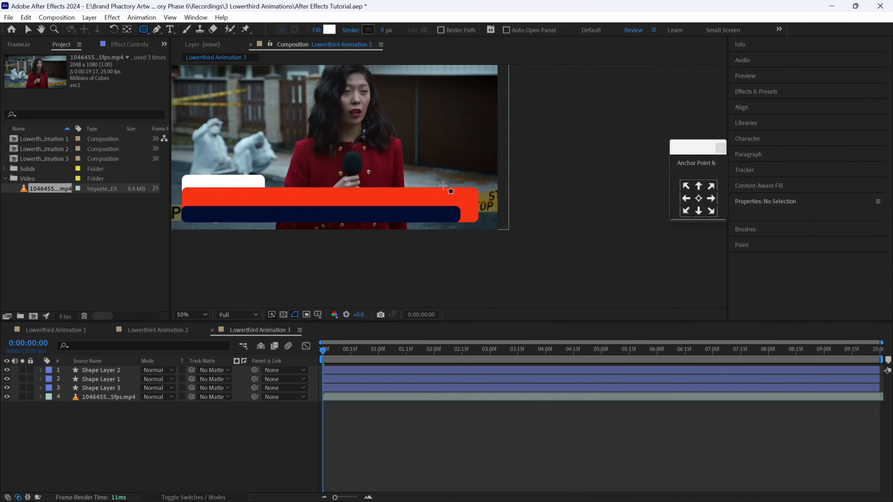
drag(439, 178, 479, 196)
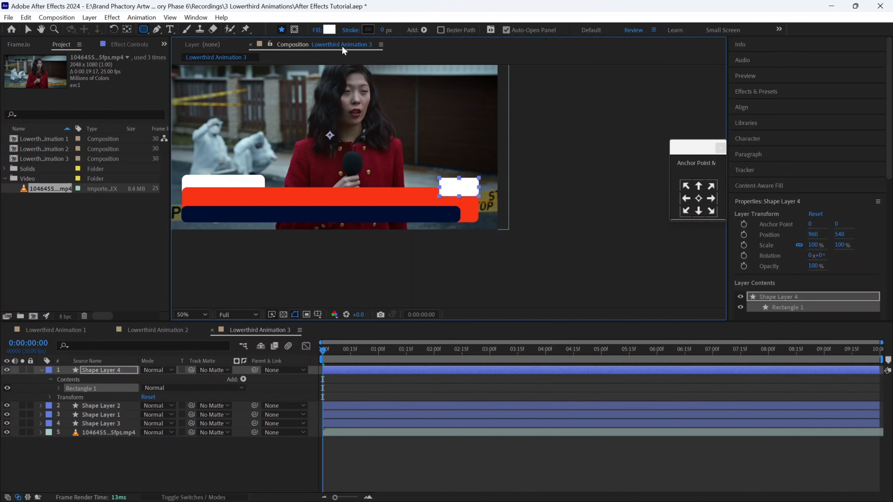
Fill the new rounded rectangle with navy 000E32 sampled from the lower bar
click(329, 30)
click(580, 380)
click(440, 215)
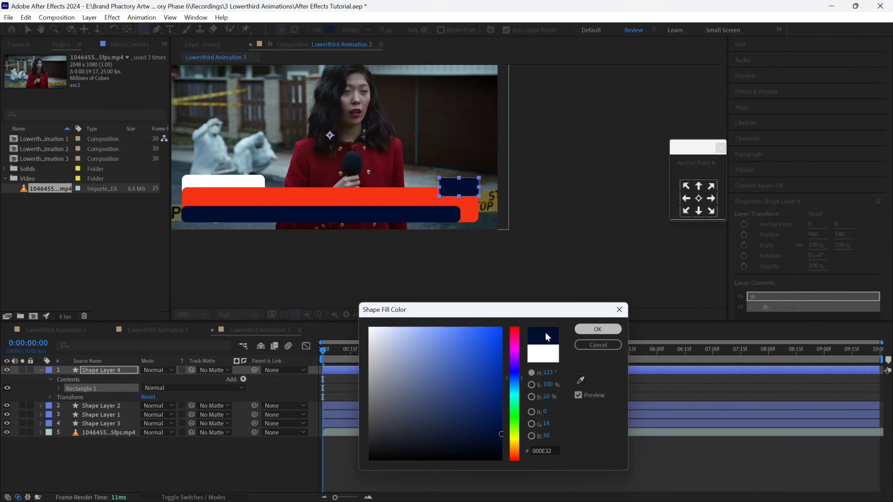
click(597, 328)
Place the small navy tab's layer beneath the red and navy bar layers, just above the white tab's layer
drag(102, 370, 105, 421)
scroll(450, 186, up, 2)
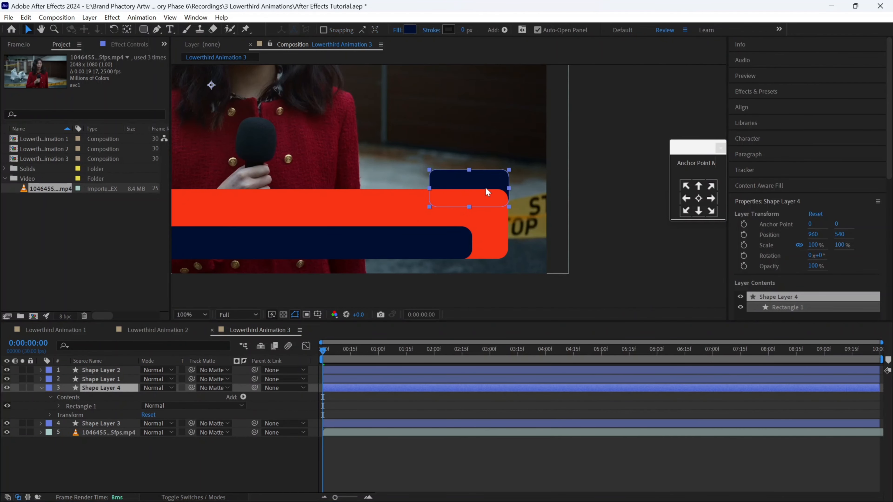
scroll(485, 194, down, 1)
click(353, 254)
drag(327, 251, 416, 291)
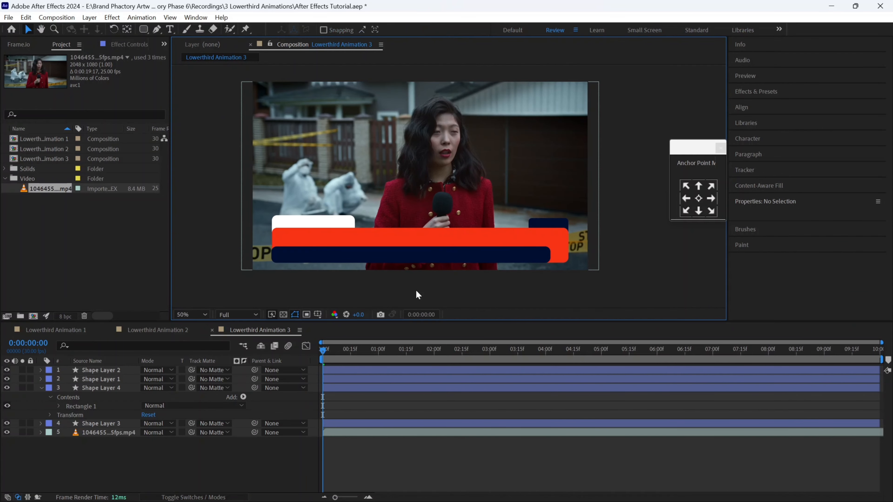
Add the text BREAKING NEWS on the white tab, colored the bar's red in Poppins ExtraBold Italic
key(ctrl+t)
click(293, 221)
text(BREAKING NEWS)
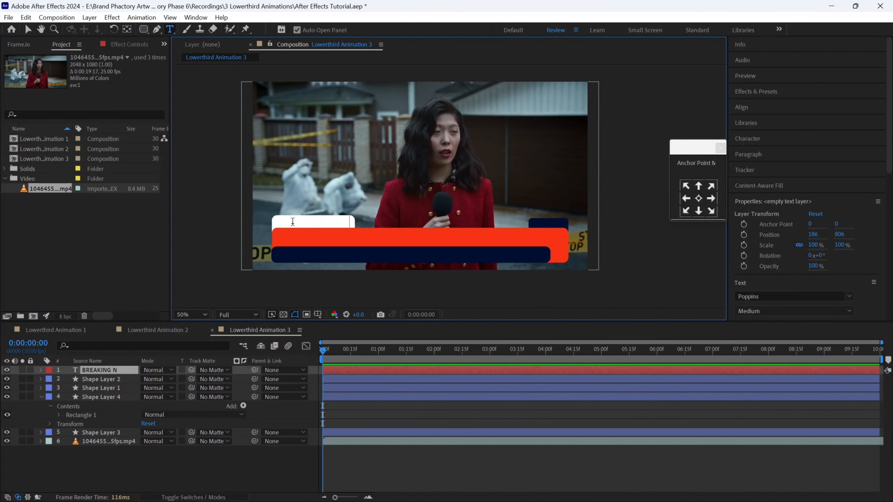
key(ctrl+a)
click(805, 153)
click(547, 233)
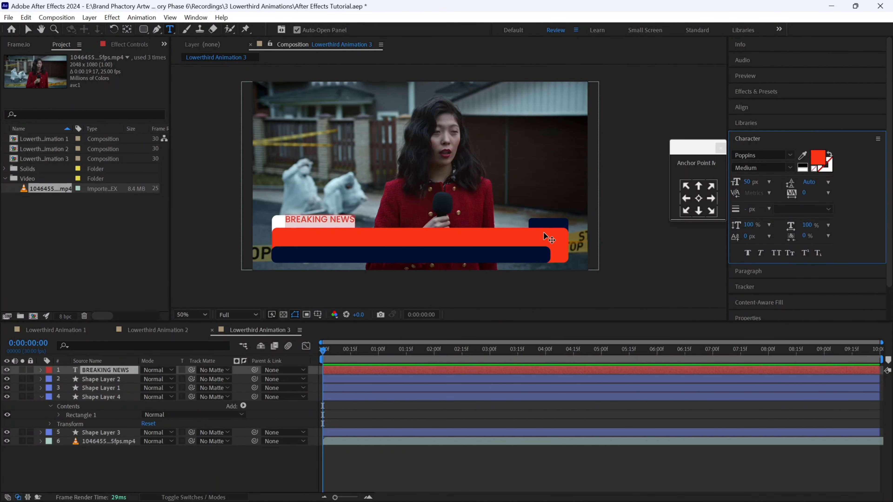
click(790, 168)
click(752, 347)
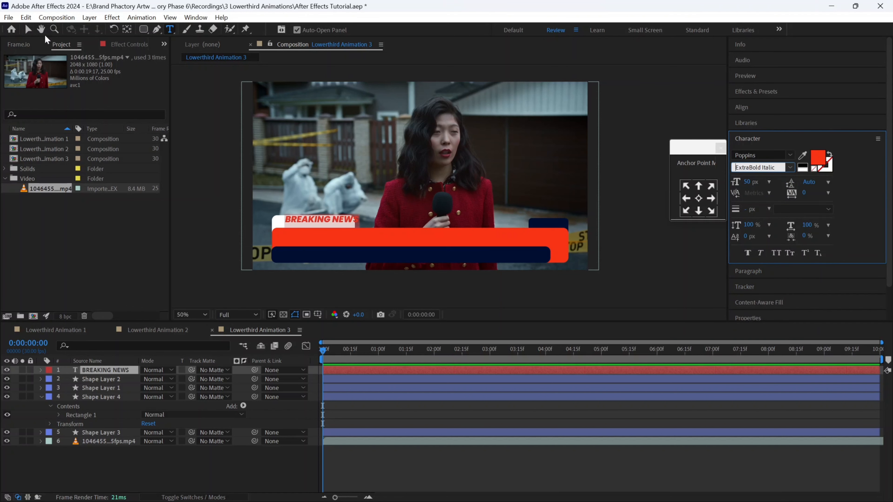
Set the BREAKING NEWS text to 45 px and position it within the visible part of the white tab
click(28, 30)
mouse_move(312, 223)
mouse_down()
mouse_move(303, 225)
mouse_move(336, 220)
mouse_move(321, 221)
mouse_up()
click(747, 182)
text(45)
key(Return)
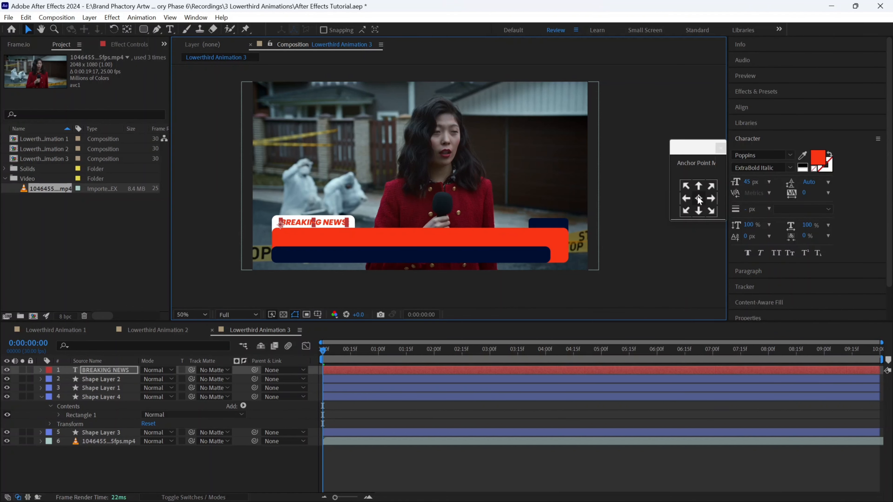
Add the headline DEADLY EXPLOSION ROCKS BUSY CHINA MARKET in white on the red bar
key(ctrl+t)
click(292, 238)
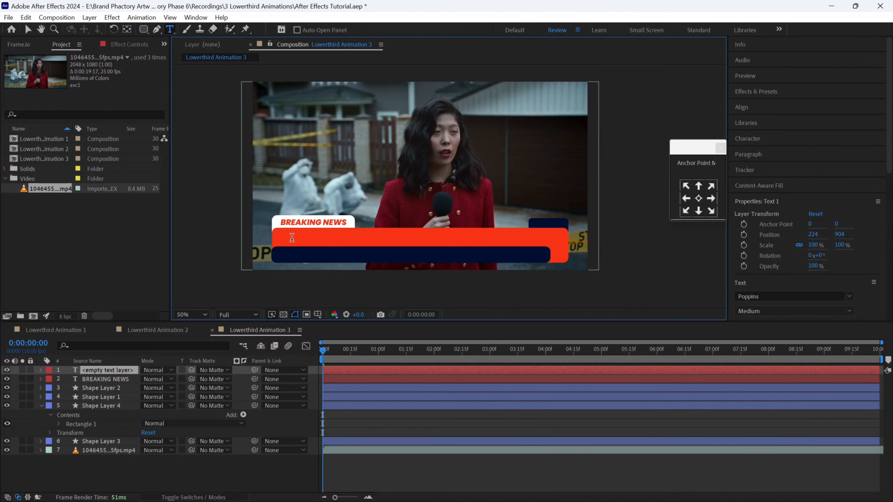
text(DEADLY EXPLOT)
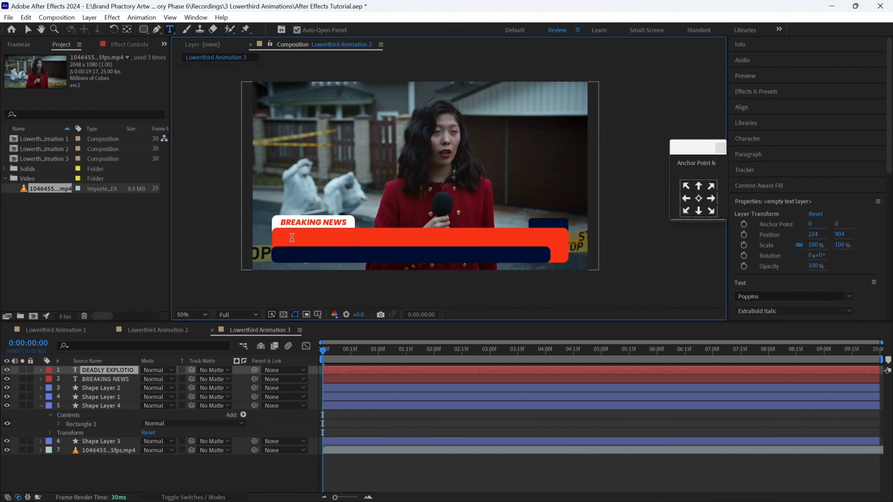
click(748, 138)
click(818, 158)
click(597, 329)
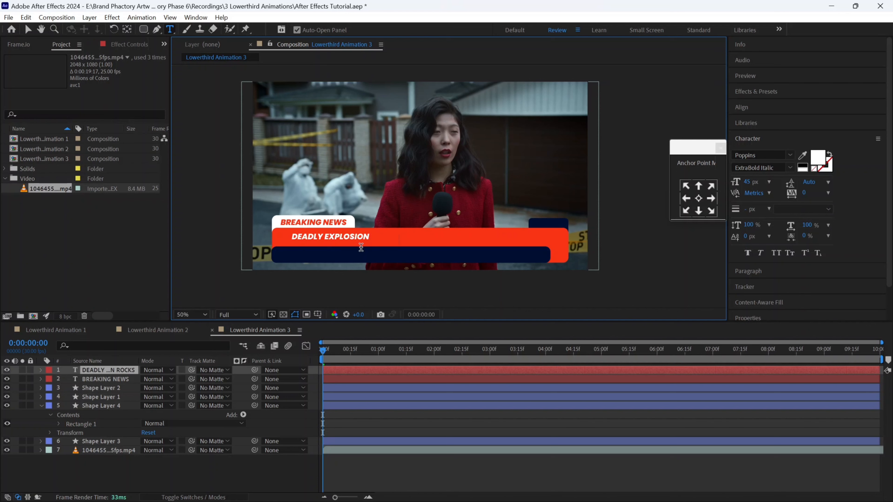
text(MARKET)
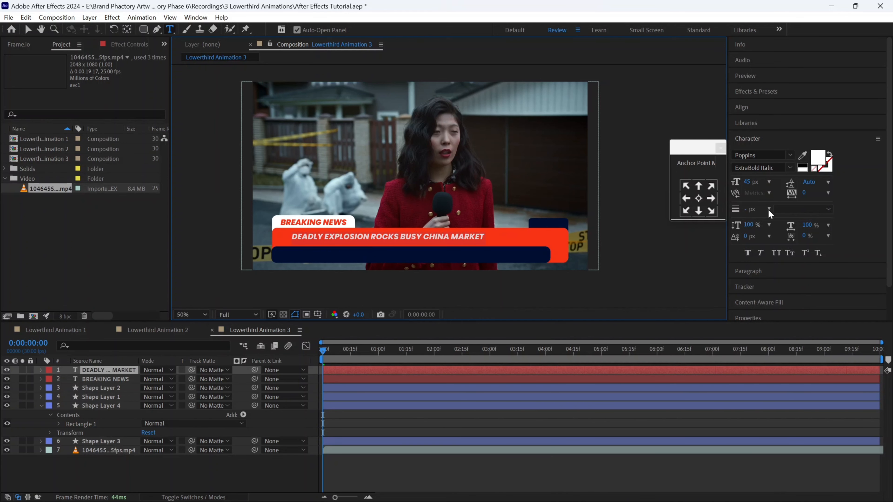
Style the headline as Poppins ExtraBold at 66 px and move it left to fit within the red bar
click(773, 168)
click(755, 339)
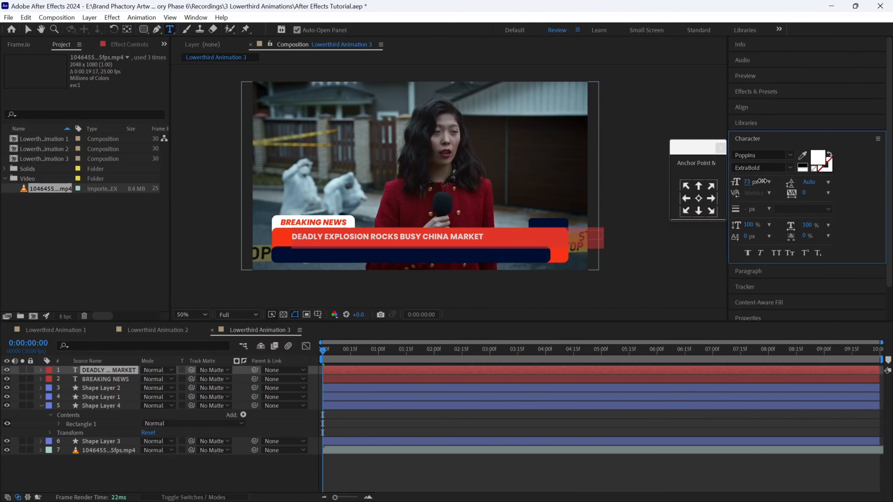
click(28, 29)
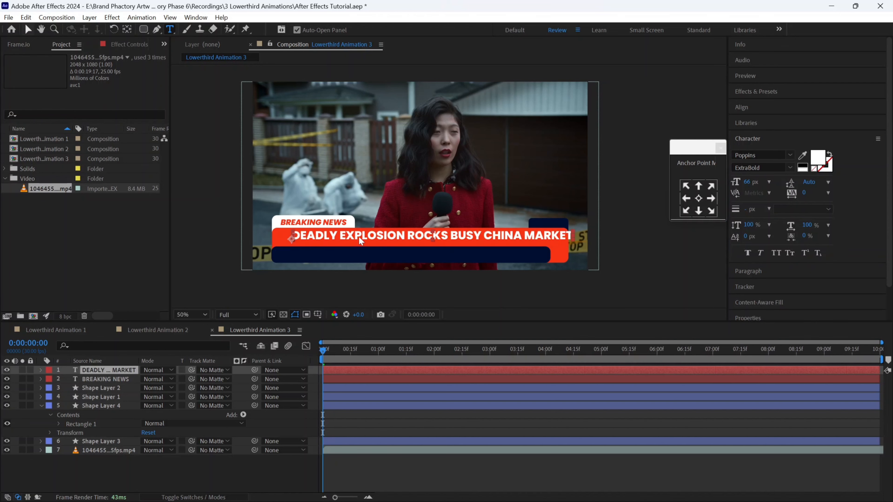
click(351, 241)
drag(353, 241, 350, 240)
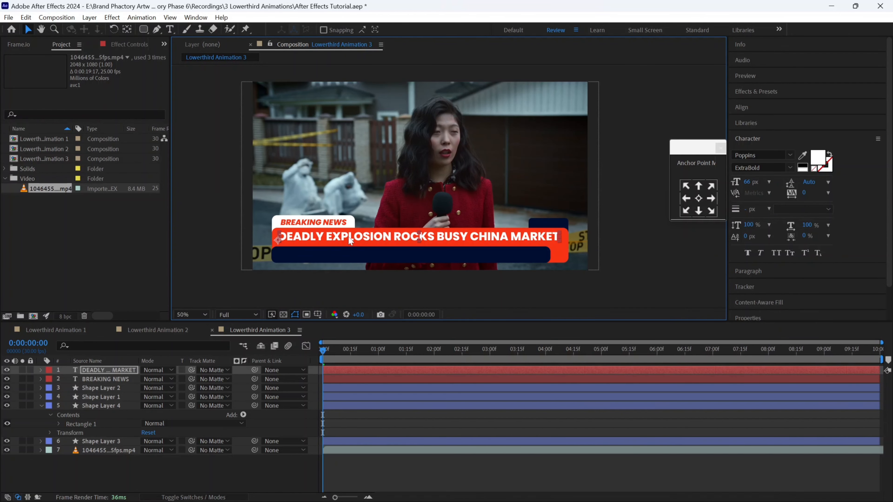
Nudge the headline down within the red bar and center its anchor point
key(Down)
key(Down)
key(Down)
key(Down)
key(Down)
key(Down)
key(Down)
key(Down)
key(Down)
click(698, 199)
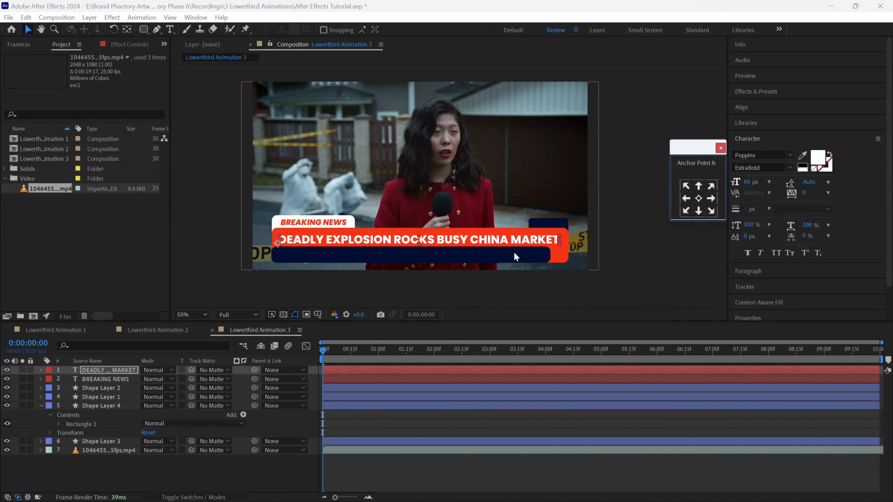
Add a text layer on the long navy bar reading "Several feared dead, Emergency crew on scene."
key(ctrl+t)
click(314, 257)
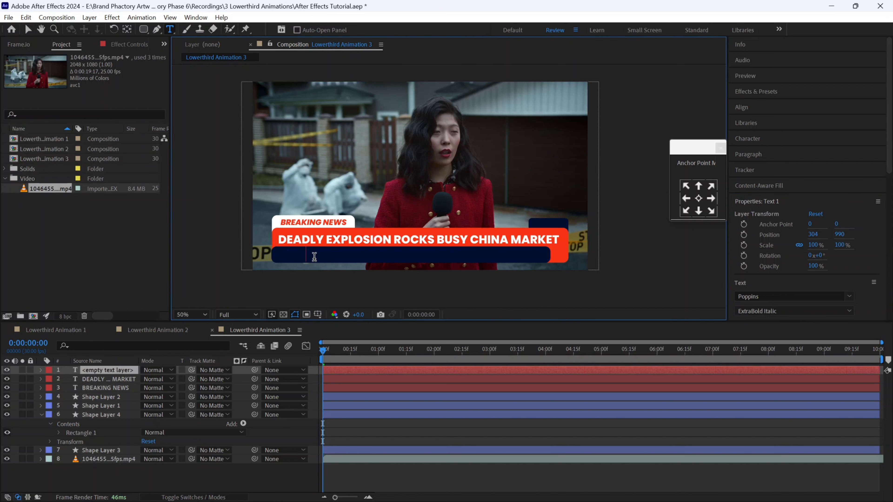
text(Several feared dead,)
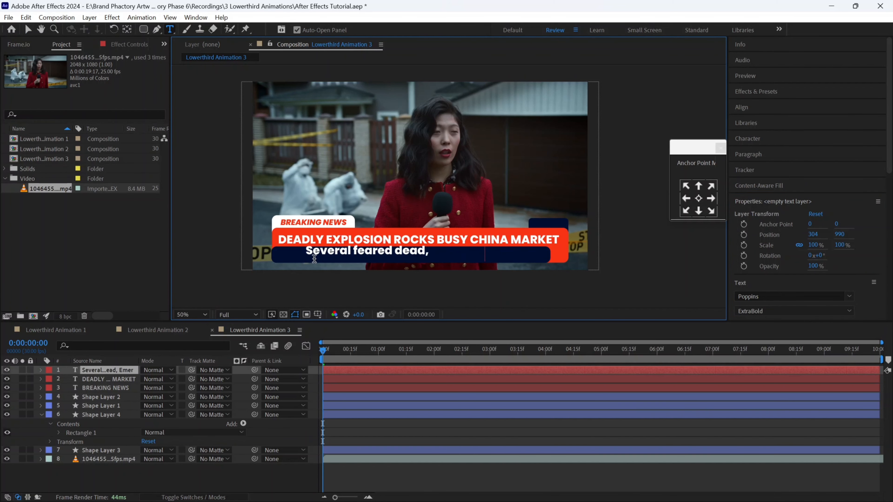
text( Emergency crew on sce)
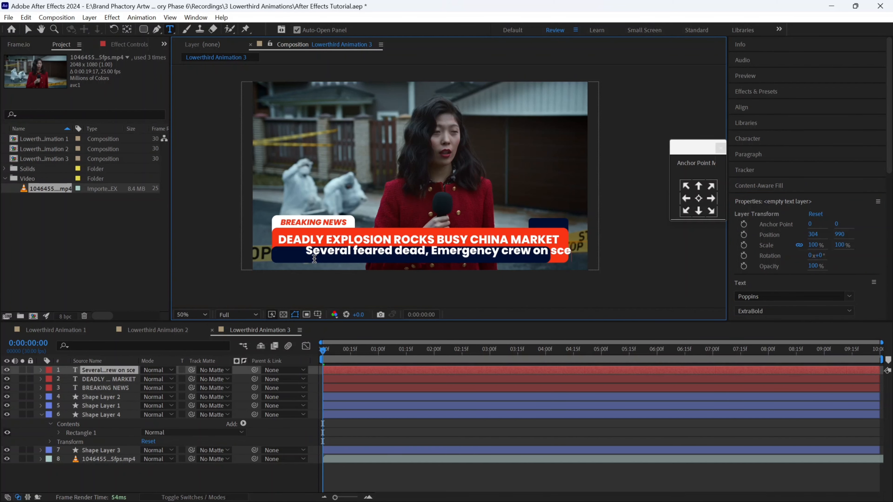
text(ne.)
Set the subheadline to Poppins Medium at 60 px and move it onto the long navy bar
key(ctrl+a)
click(747, 138)
click(761, 168)
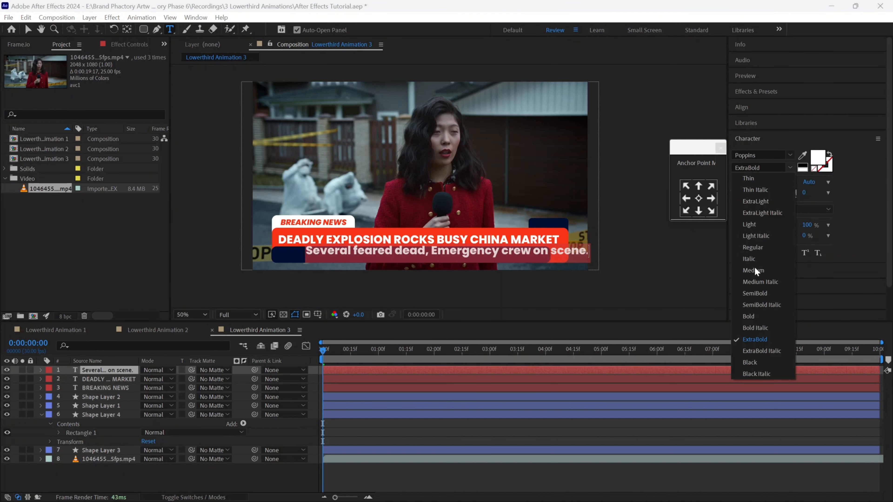
click(754, 268)
click(30, 30)
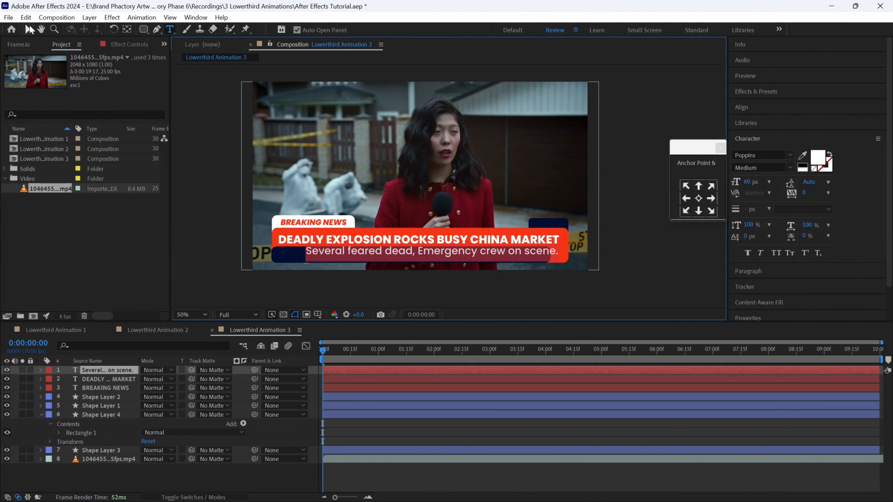
drag(343, 256, 317, 259)
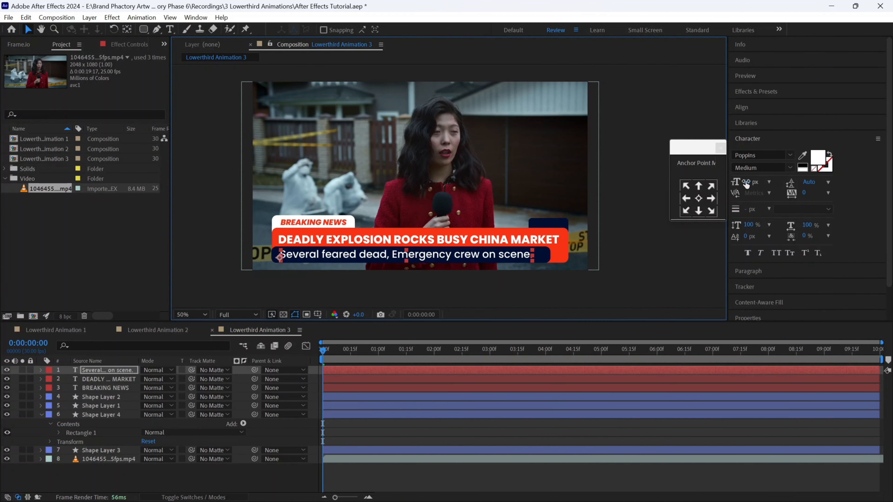
Nudge the DEADLY EXPLOSION headline slightly up within the red bar
click(409, 243)
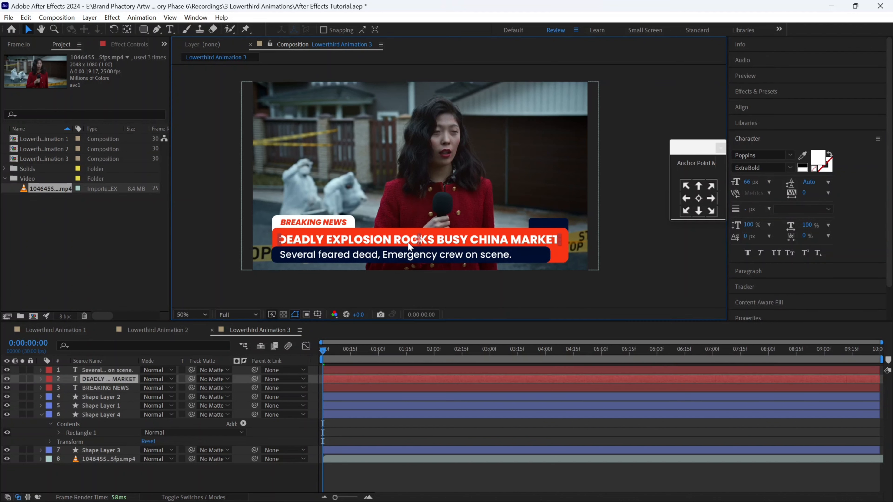
key(Up)
key(Up)
key(Up)
key(Up)
key(Up)
Add the text "07:" on the small navy tab in Poppins Medium at 32 px
click(169, 31)
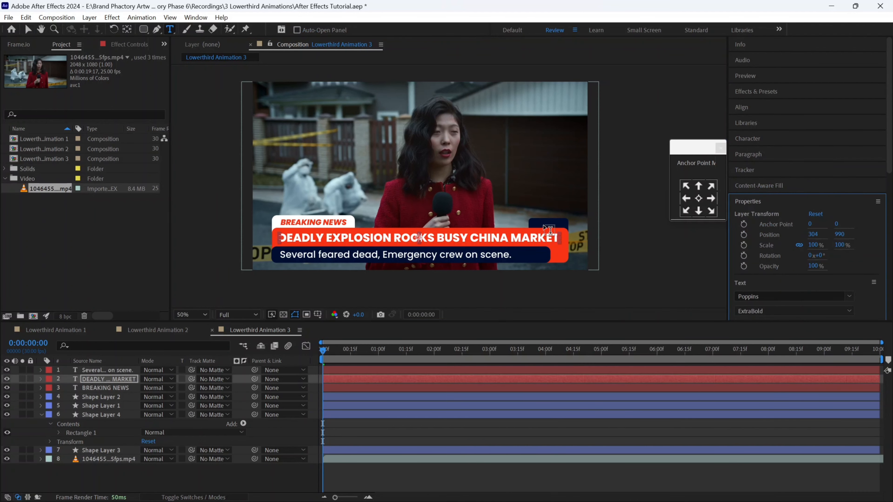
click(545, 223)
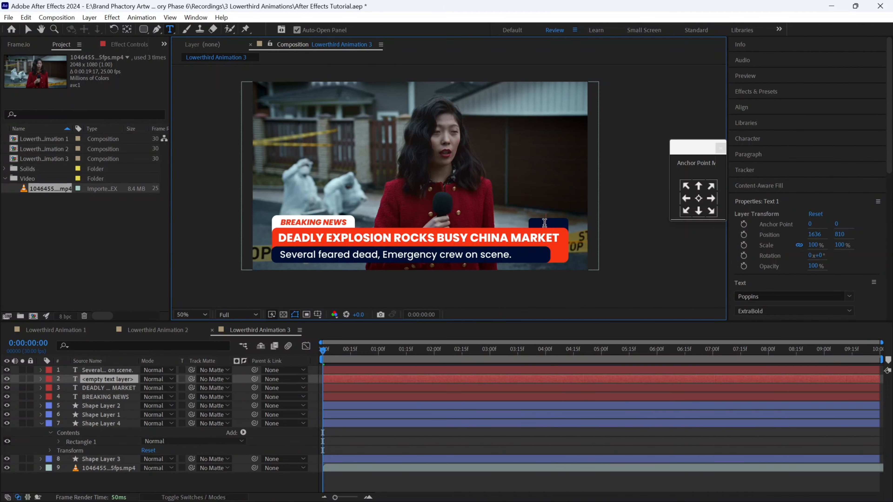
text(07:)
click(753, 138)
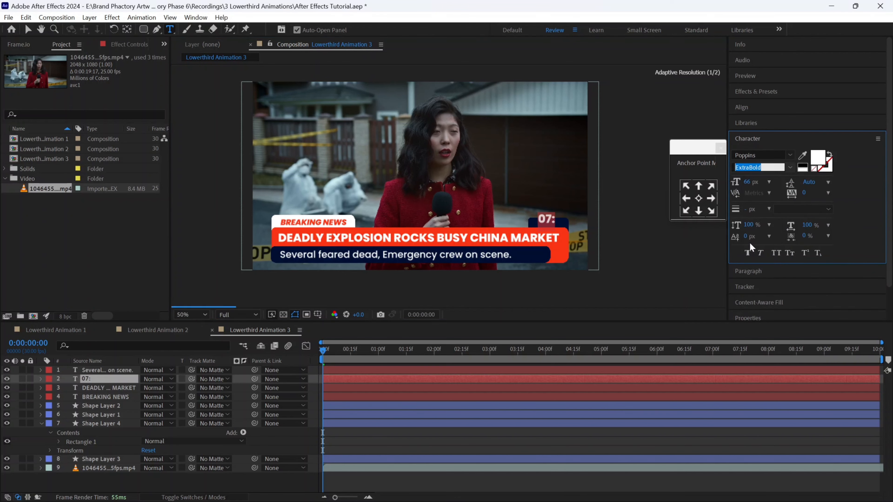
drag(747, 182, 739, 182)
click(790, 167)
click(753, 271)
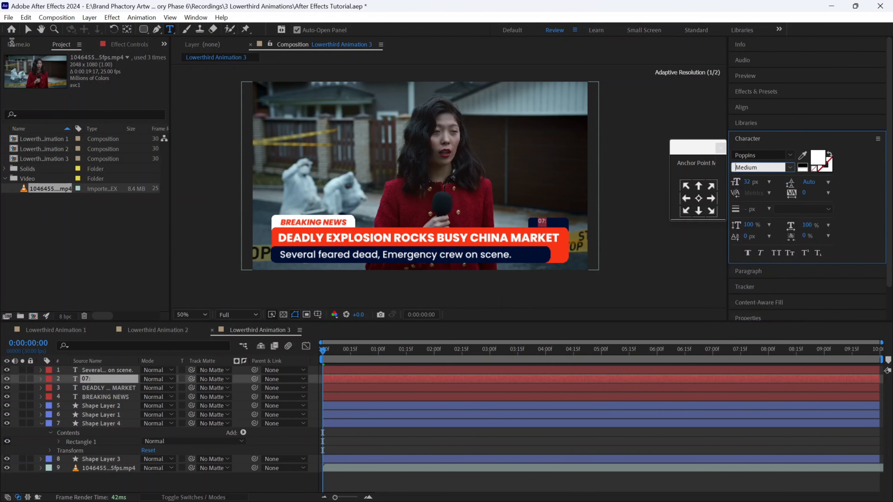
Nudge the "07:" text down and slightly left within the small navy tab
key(Escape)
scroll(449, 184, up, 2)
drag(578, 251, 310, 132)
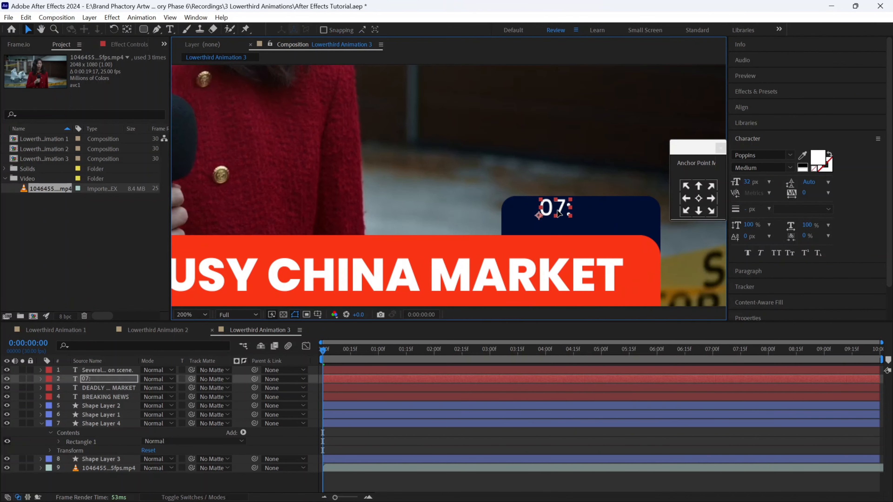
key(shift+Down)
key(shift+Down)
key(shift+Down)
key(shift+Left)
key(shift+Left)
key(shift+Left)
key(shift+Up)
key(shift+Right)
key(shift+Right)
Add a separate text layer reading "00" just after the "07:" text on the small navy tab
click(170, 29)
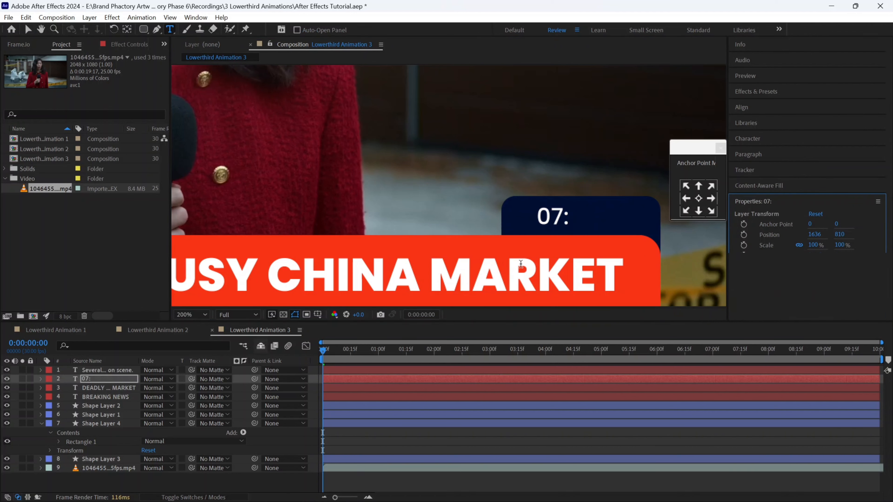
click(576, 233)
text(00)
key(Escape)
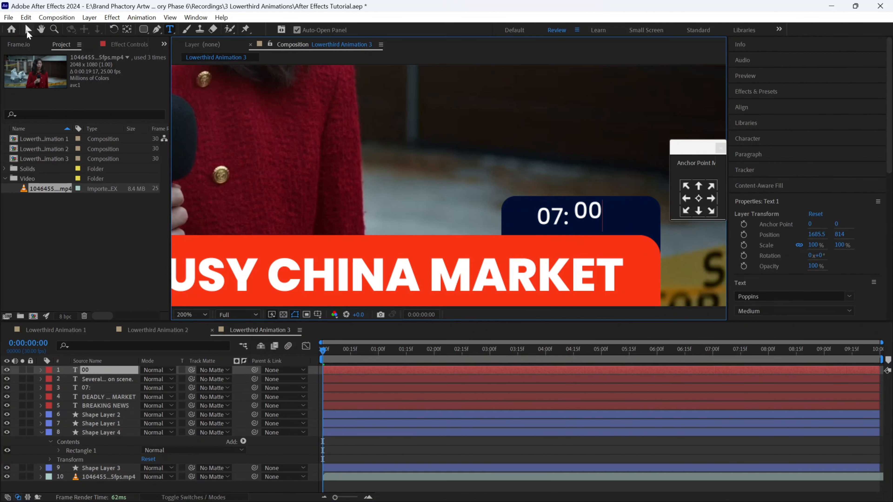
Move the "07:" text layer directly beneath the "00" layer in the layer stack
click(102, 387)
drag(101, 372, 101, 374)
shift+click(101, 370)
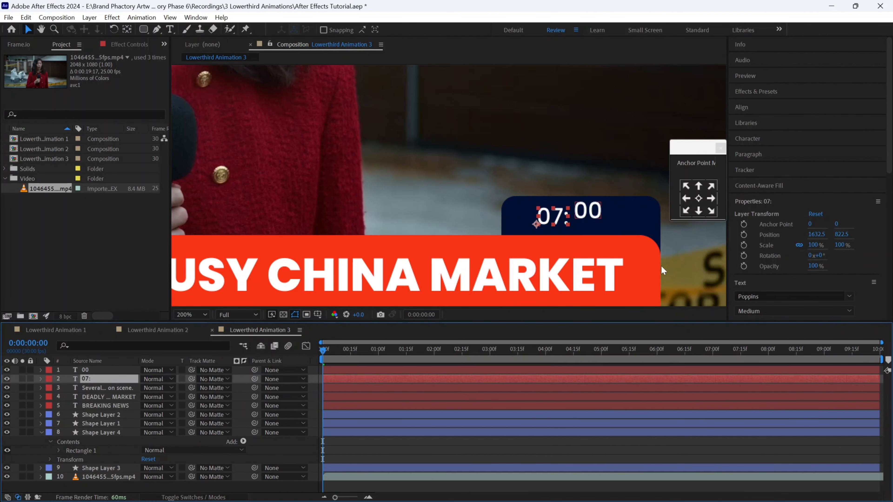
Align the "07:" and "00" text layers with each other by their vertical centers
click(752, 107)
click(810, 134)
click(675, 249)
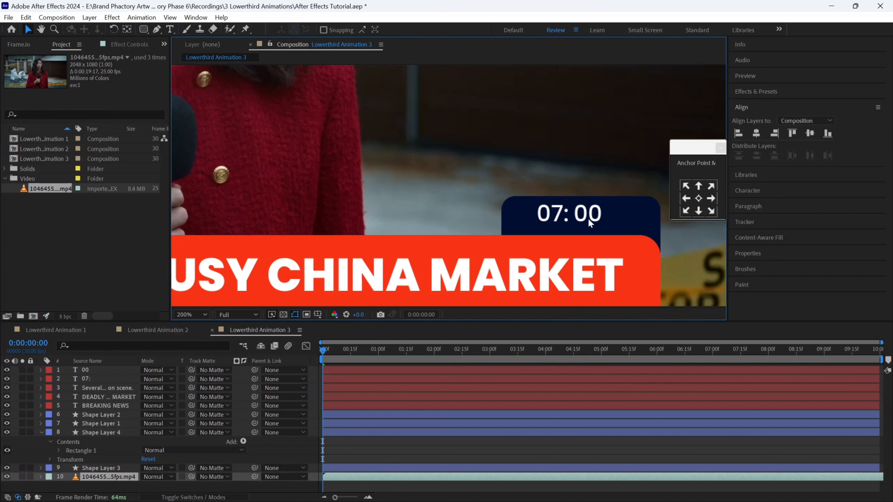
Replace the "00" text on the small navy tab with "12 PM"
click(103, 371)
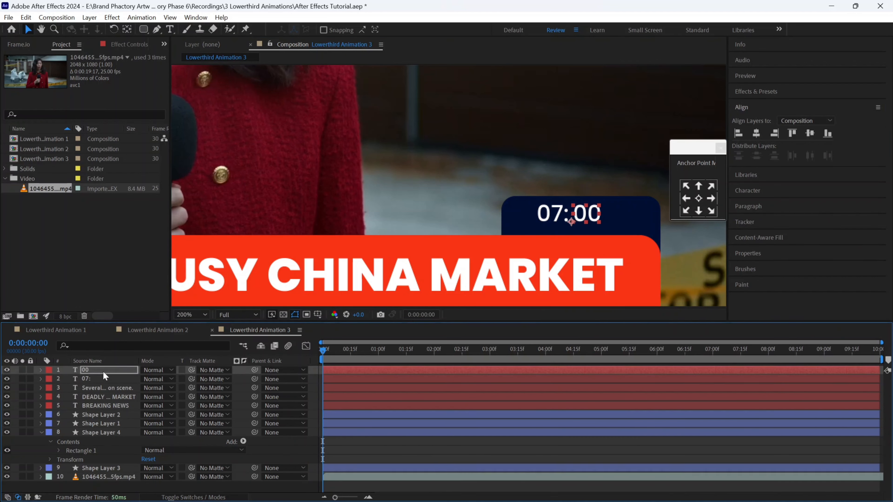
double_click(103, 371)
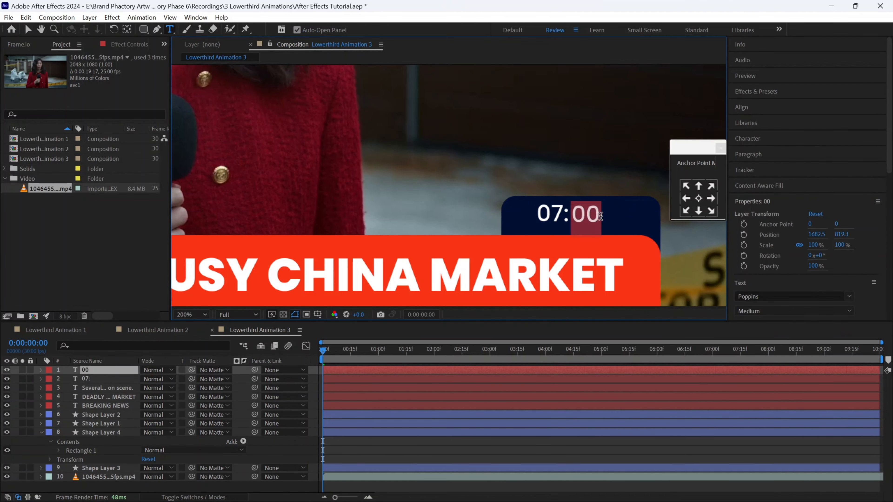
text(12 PM)
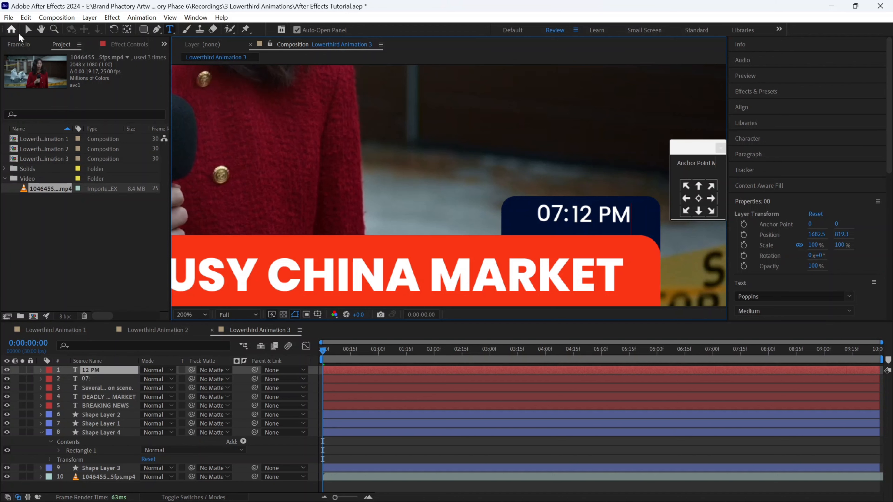
click(28, 30)
shift+click(565, 218)
scroll(565, 218, down, 2)
click(384, 266)
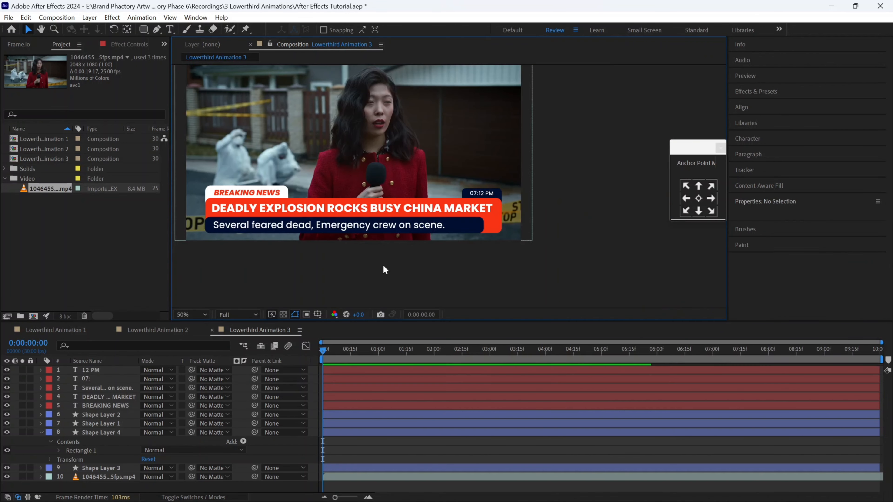
Collapse Shape Layer 4 and add a 100% scale keyframe to the red headline bar, Shape Layer 1, at 0:00:00:19
click(41, 432)
click(111, 440)
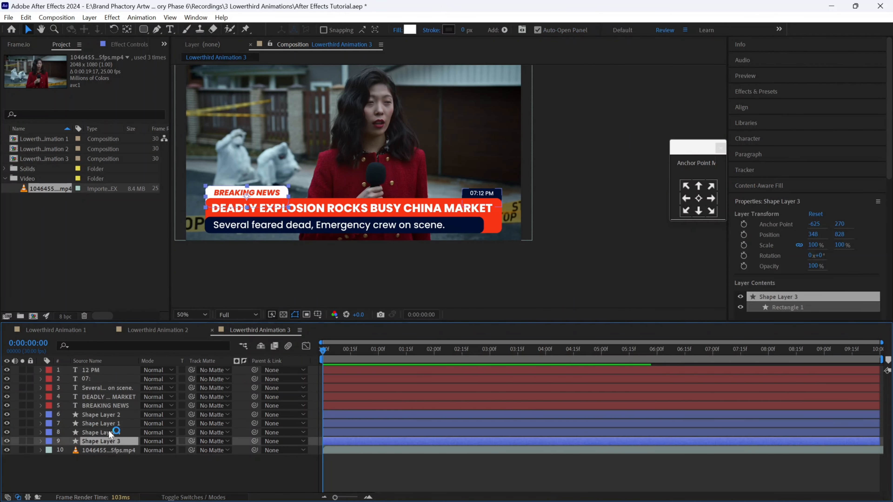
click(109, 431)
click(226, 199)
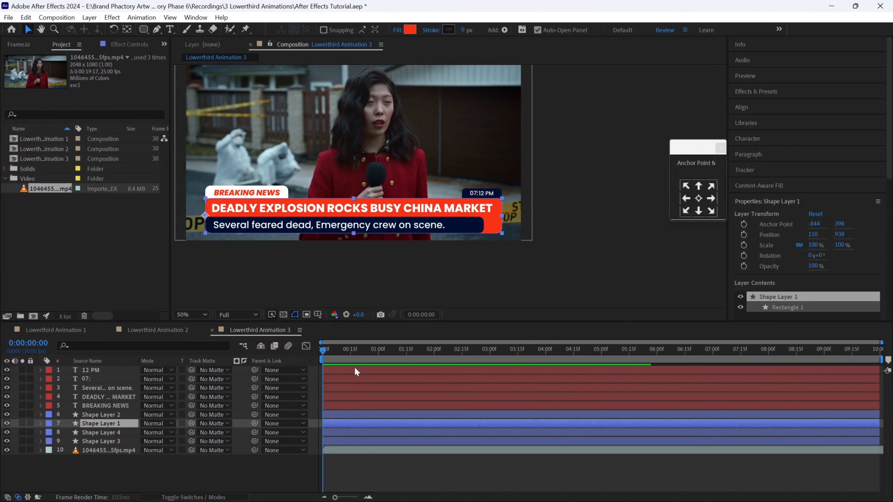
key(s)
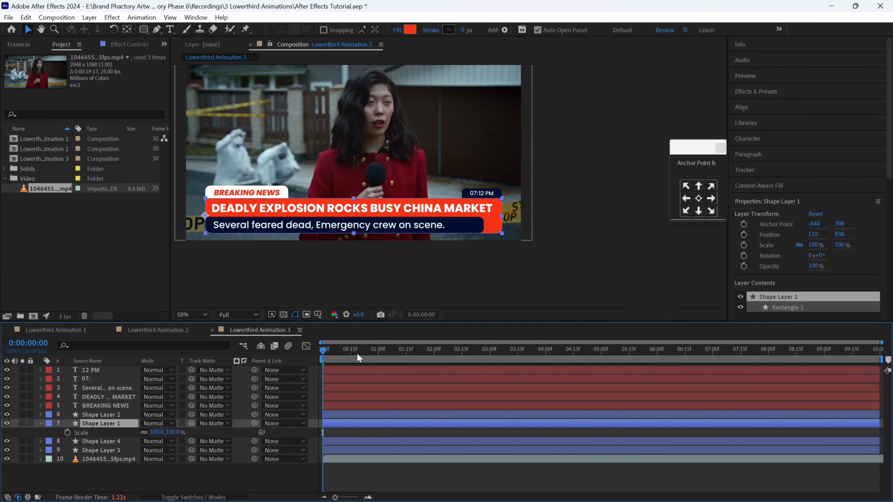
click(356, 354)
click(68, 433)
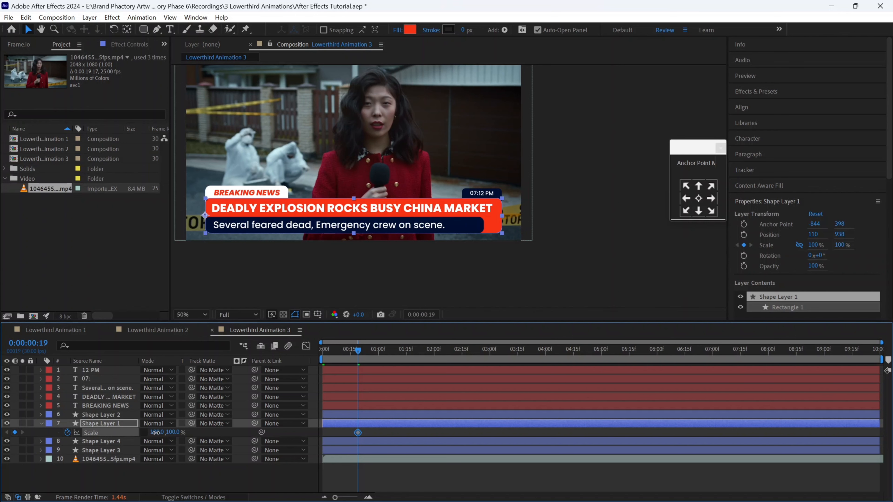
drag(156, 433, 151, 433)
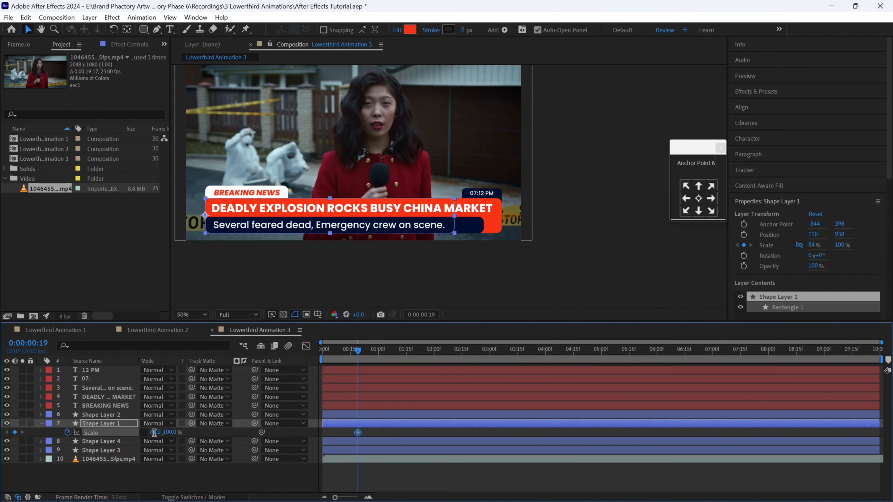
click(154, 433)
text(0)
key(Return)
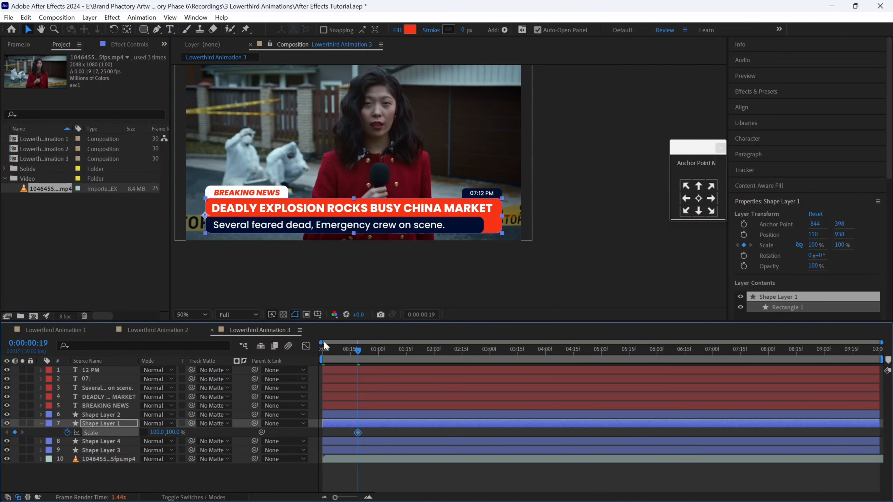
Keyframe only the horizontal scale of Shape Layer 1 at 0% at 0:00:00:00, keeping the vertical scale at 100%
click(320, 350)
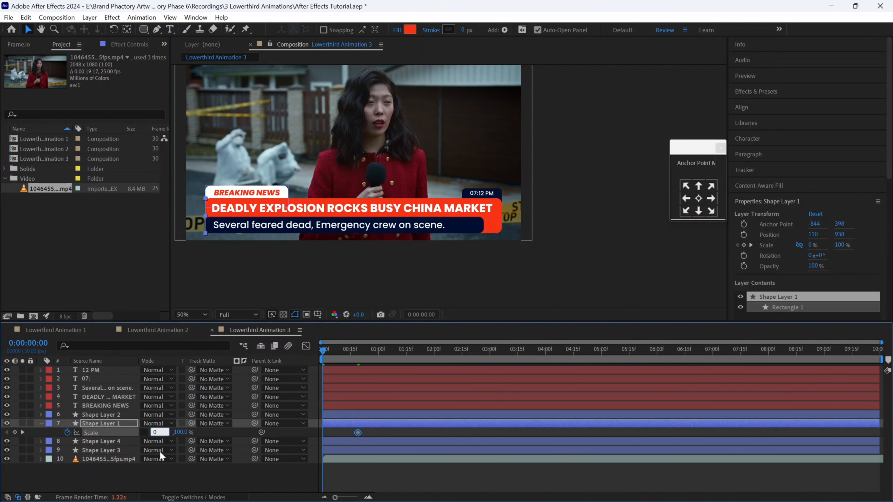
key(Return)
Add a 100% scale keyframe to the navy subheadline bar, Shape Layer 2, at 0:00:00:29
click(345, 414)
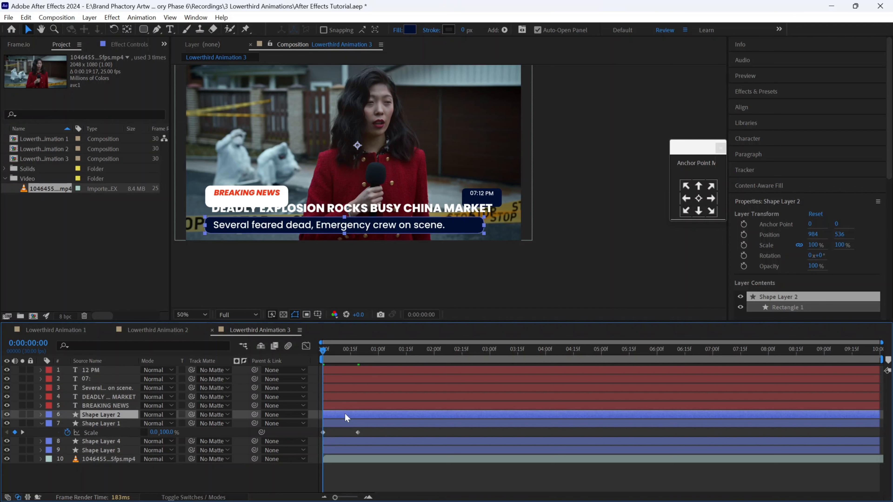
key(s)
click(376, 353)
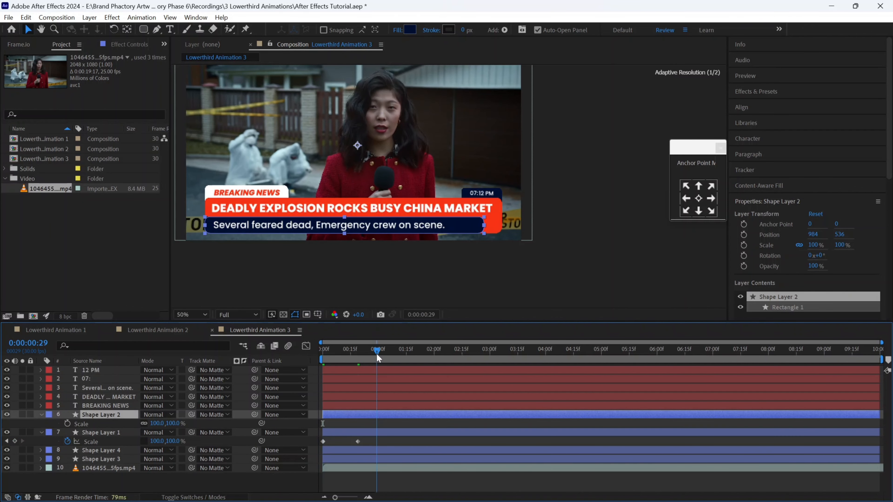
click(68, 423)
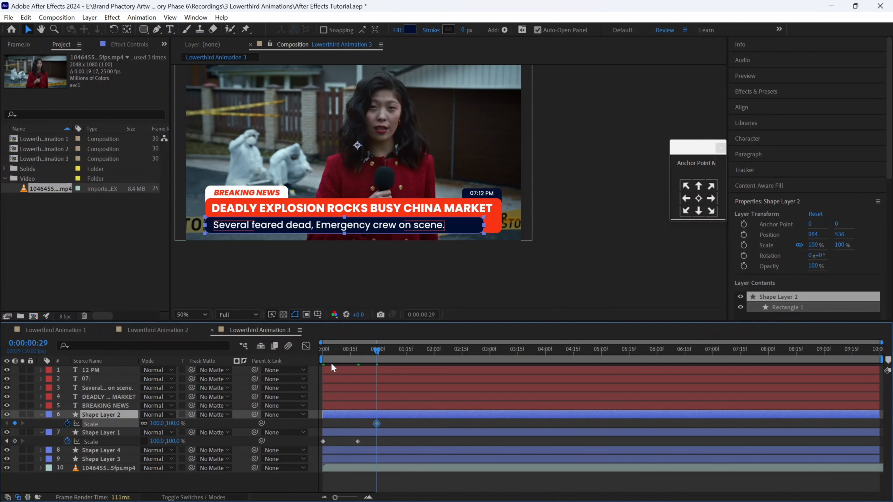
Move Shape Layer 2's anchor point to the bar's lower-left corner and keyframe its scale at 0% at 0:00:00:10
click(337, 351)
drag(339, 351, 341, 351)
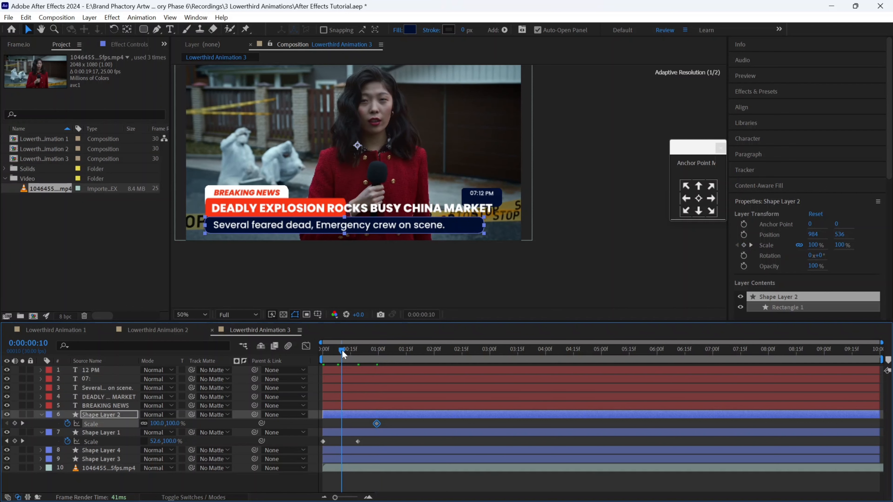
ctrl+click(205, 232)
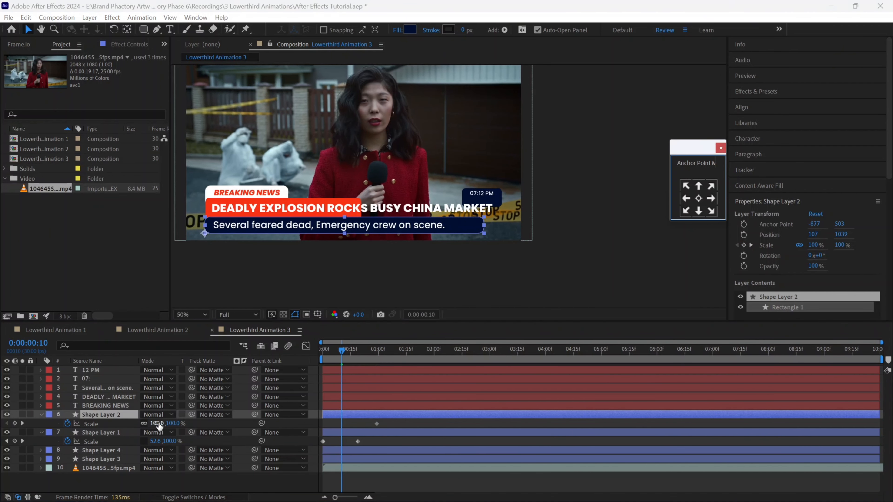
key(Return)
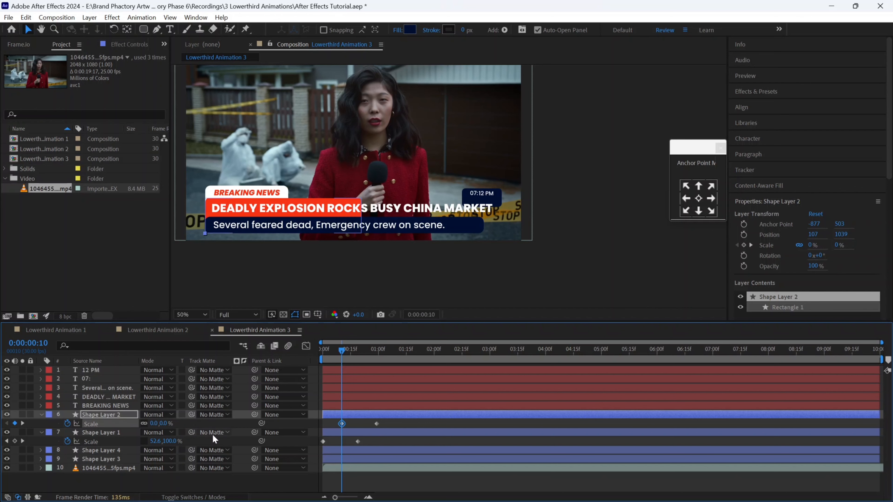
Duplicate Shape Layer 2 and rename the copy as "Text Mask 1"
click(112, 413)
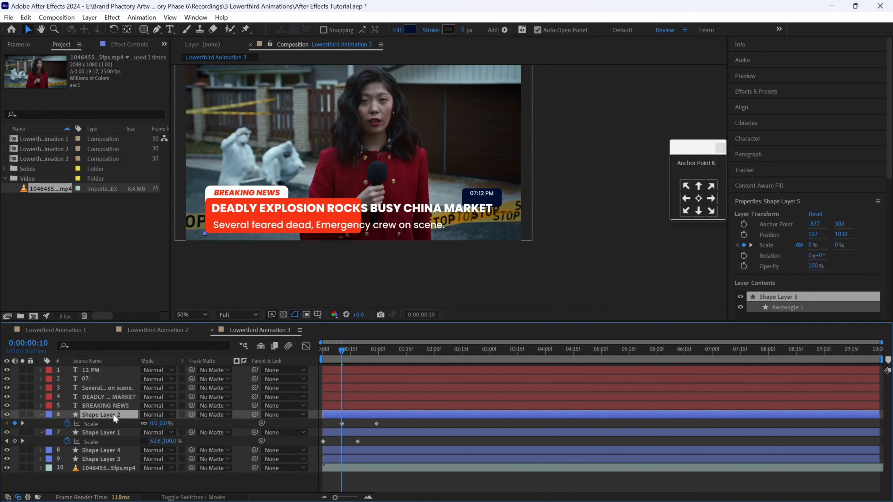
key(ctrl+d)
right_click(112, 415)
click(147, 383)
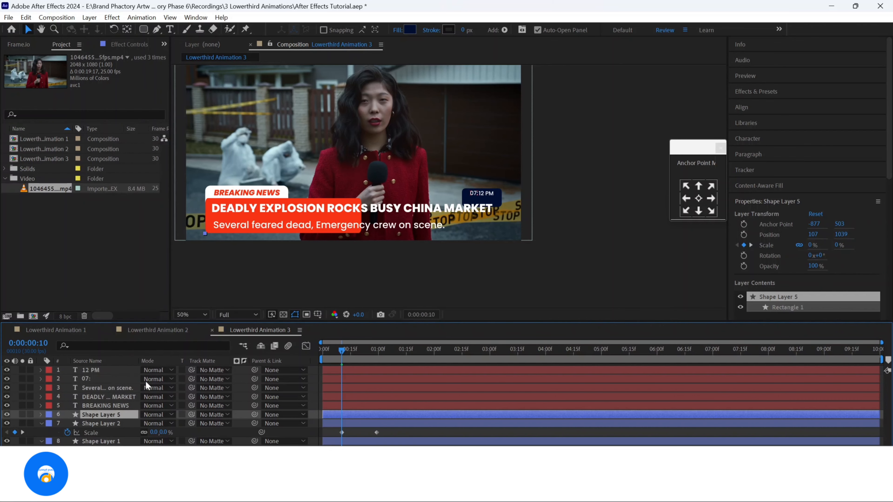
text(Text Mask 1)
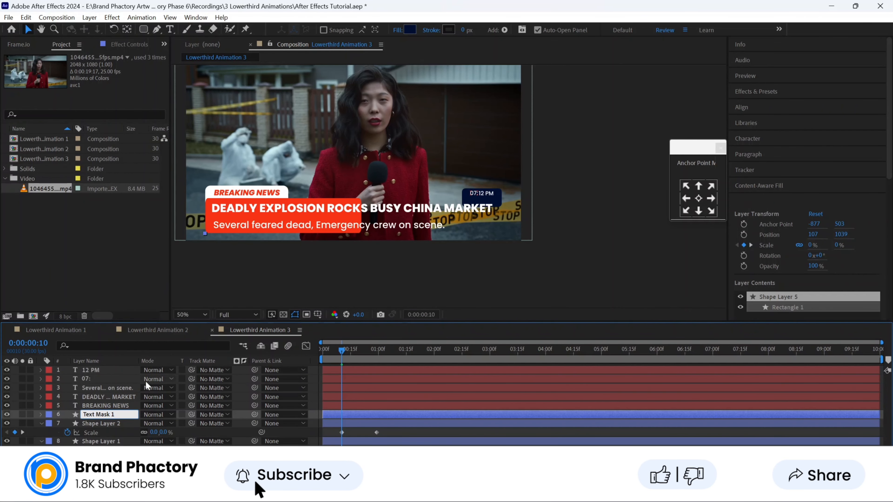
key(Return)
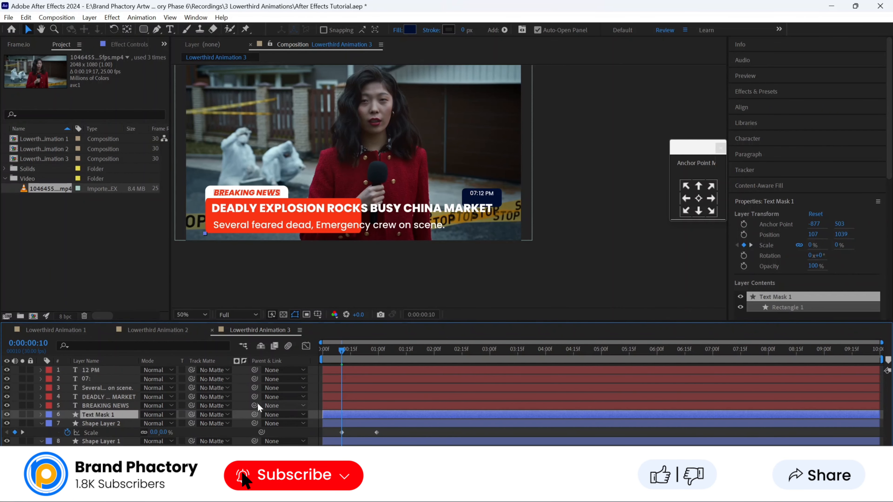
Set Text Mask 1 as the track matte for the "Several feared dead, Emergency crew on scene." text layer
click(116, 397)
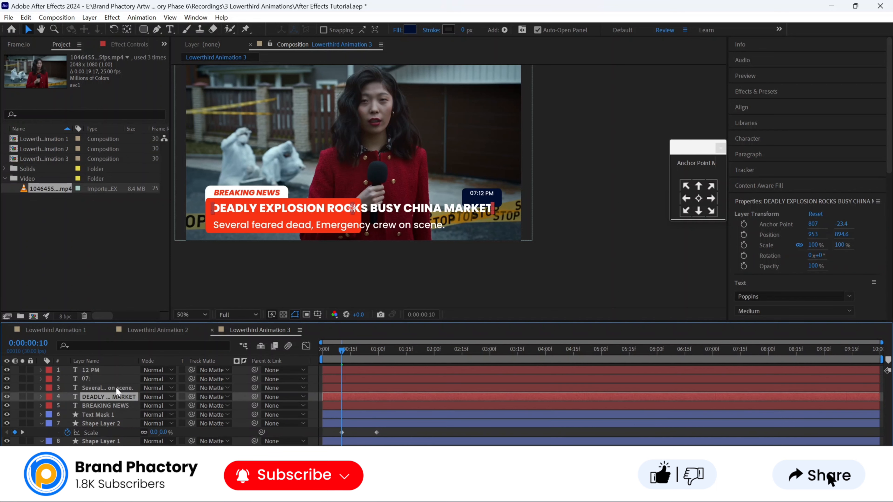
click(118, 388)
click(213, 388)
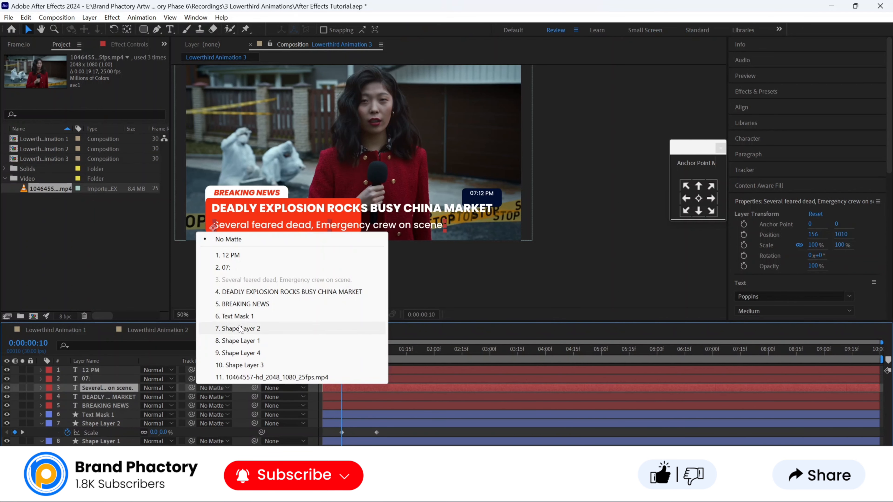
click(238, 316)
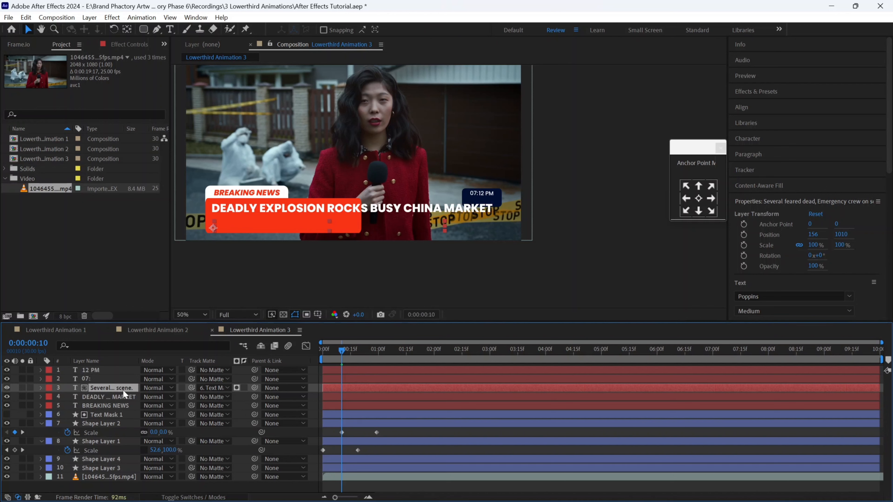
Move the "Several feared dead" text layer directly beneath Text Mask 1 and set the current time to 0:00:01:18
drag(122, 389, 119, 416)
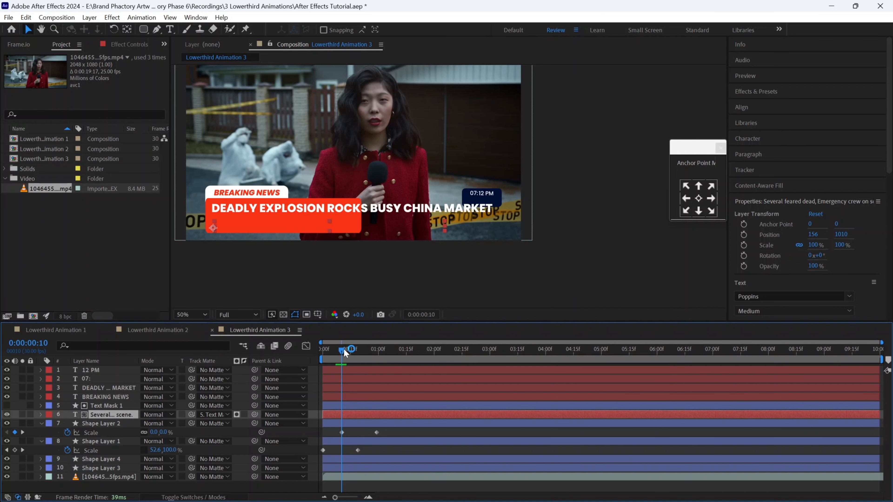
drag(342, 349, 414, 352)
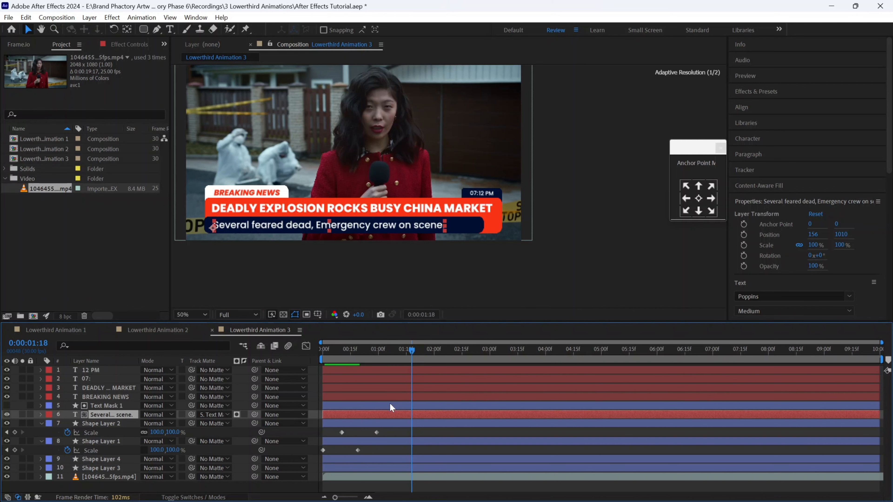
key(p)
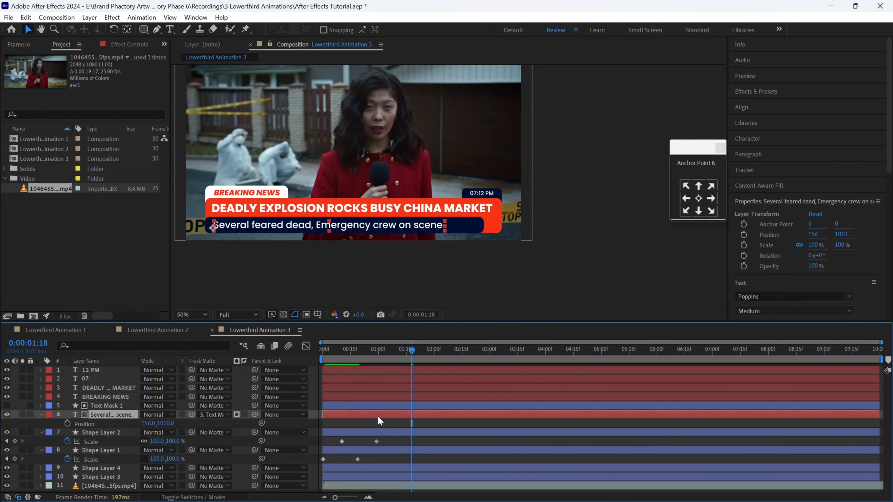
click(67, 424)
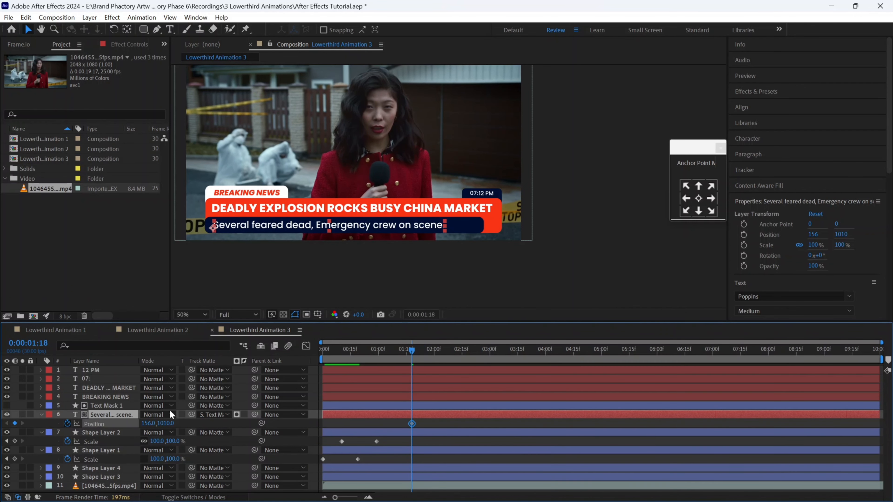
click(367, 350)
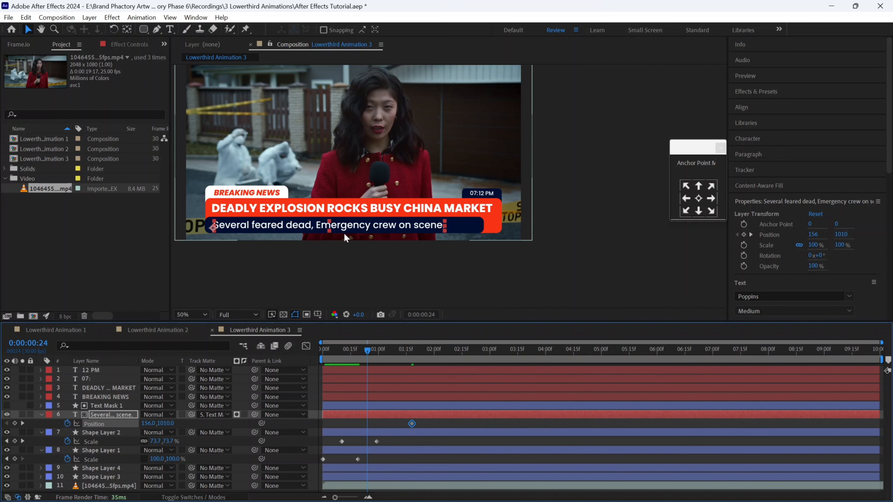
click(344, 234)
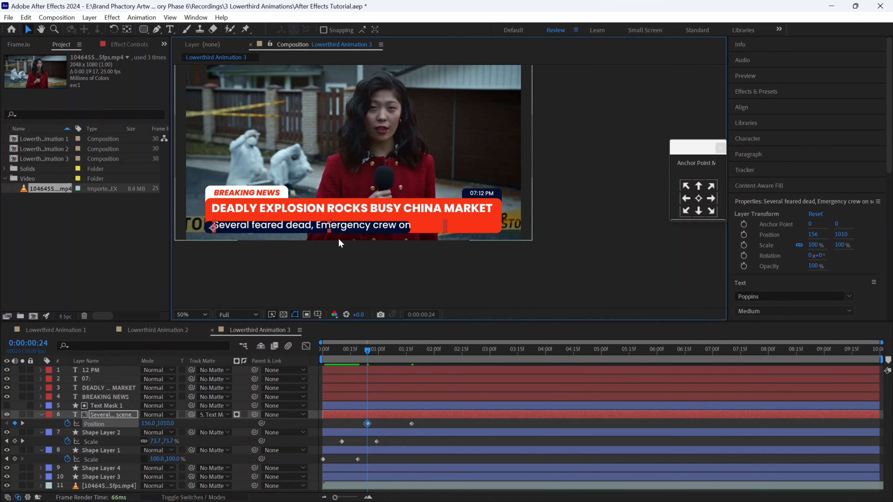
key(ctrl+z)
key(ctrl+z)
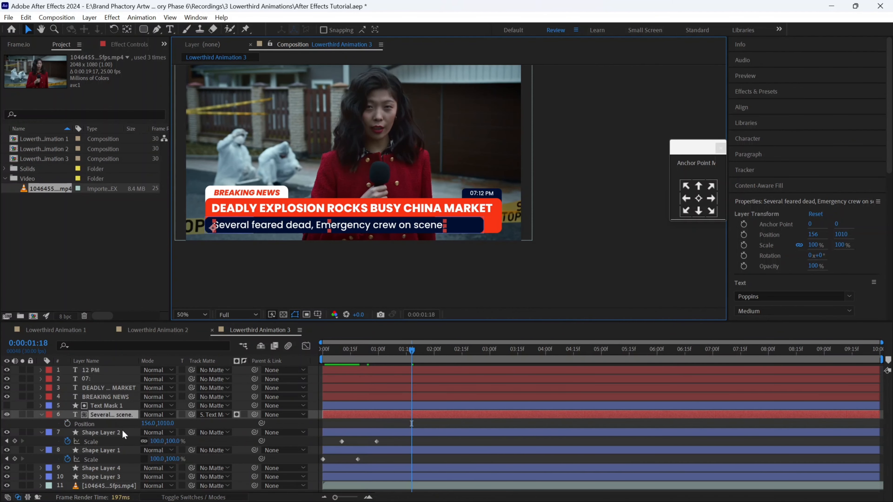
Keyframe the "Several feared dead" text's position at Y 1010 at 0:00:01:18 and at Y 1097 at 0:00:00:18
click(68, 424)
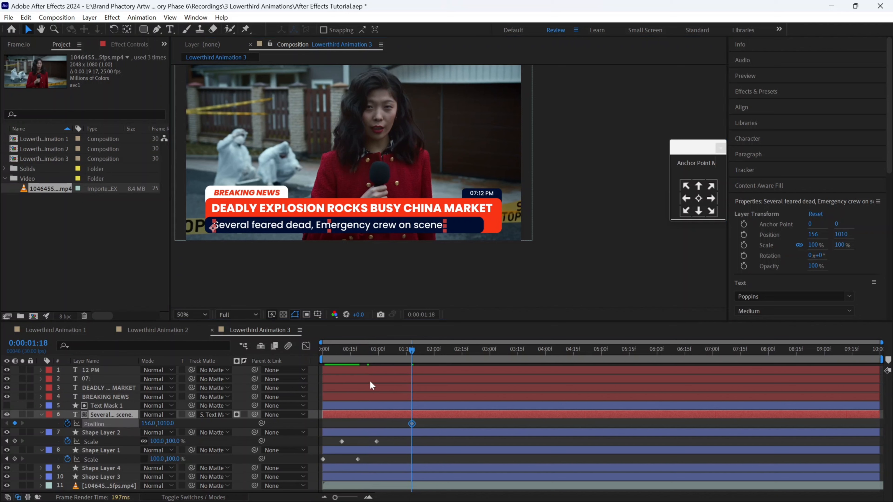
click(357, 350)
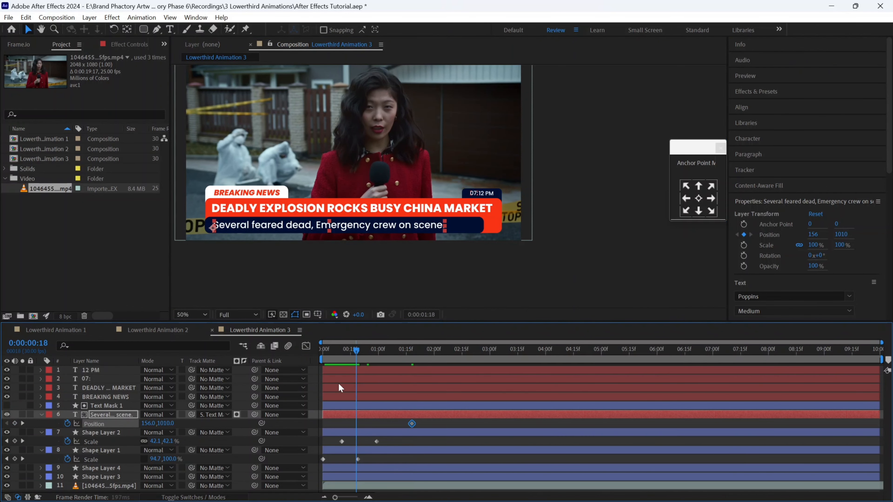
click(164, 424)
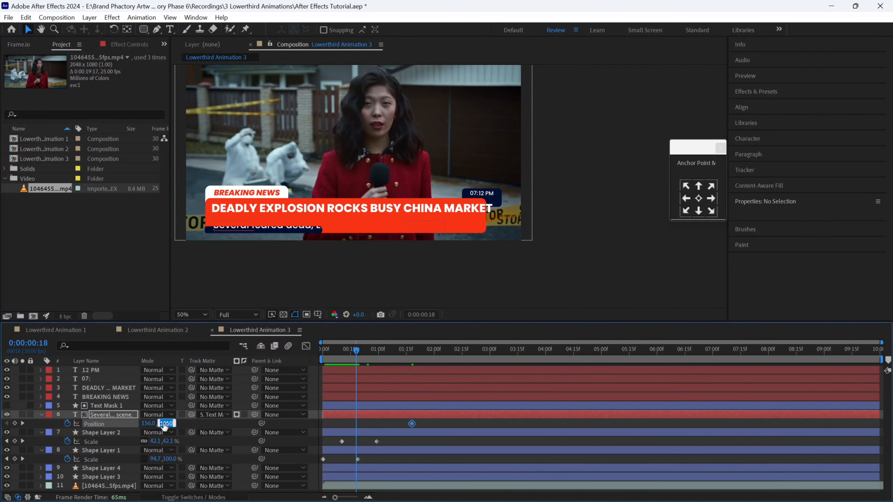
text(1064)
key(Return)
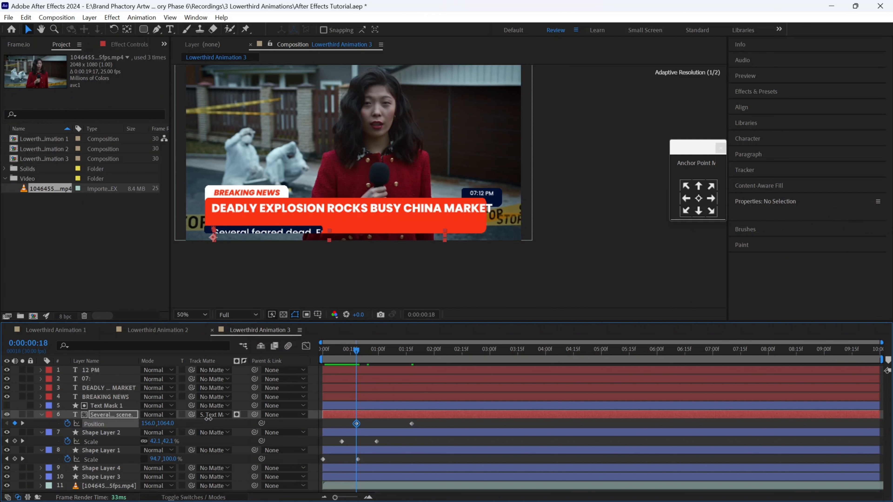
drag(208, 418, 217, 417)
Apply Easy Ease to the "Several feared dead" position keyframes and the scale keyframes of Shape Layer 2 and Shape Layer 1
drag(356, 424, 320, 467)
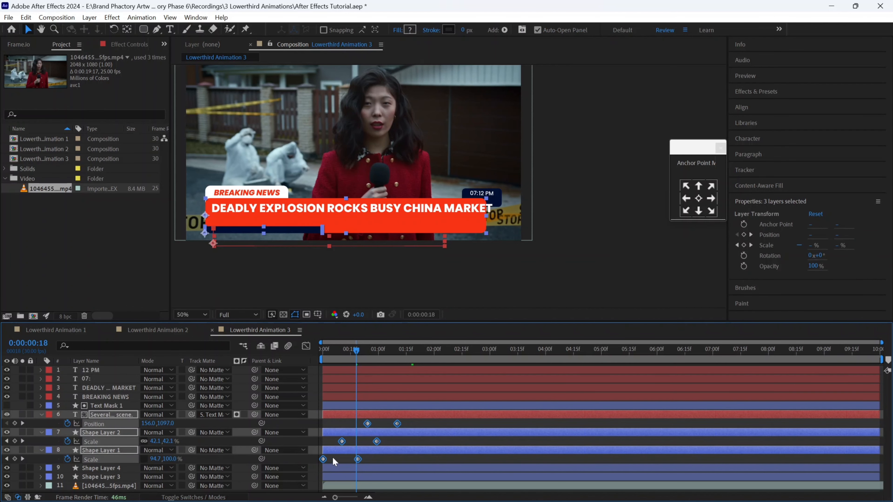
right_click(323, 459)
mouse_move(397, 453)
click(478, 378)
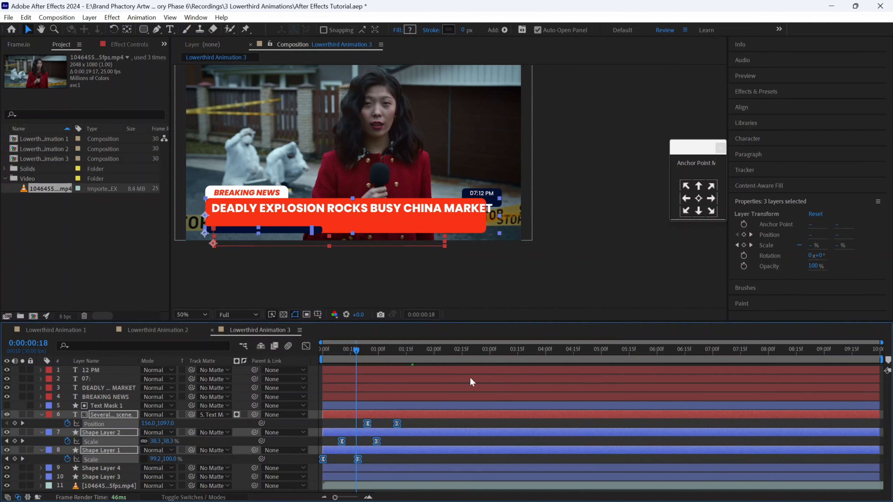
Reshape the three layers' speed curves to peak early with 100% influence on the ending keyframes, and preview the motion
drag(428, 444, 326, 483)
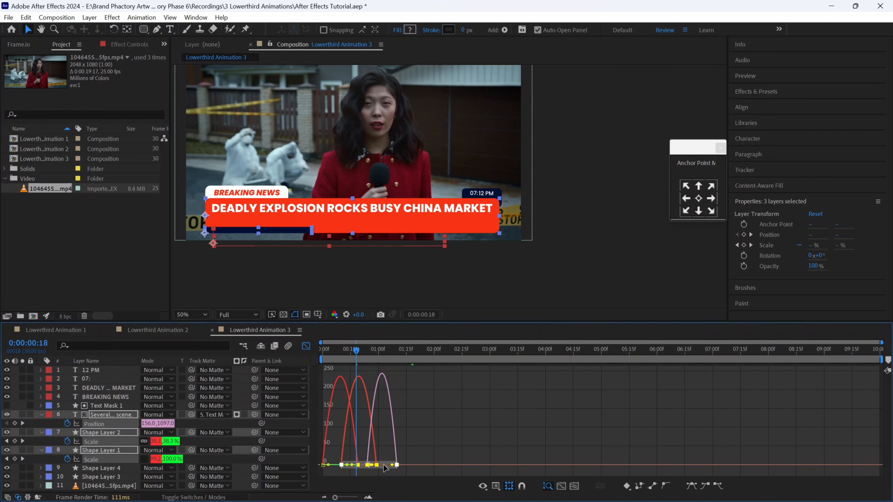
drag(385, 468, 365, 450)
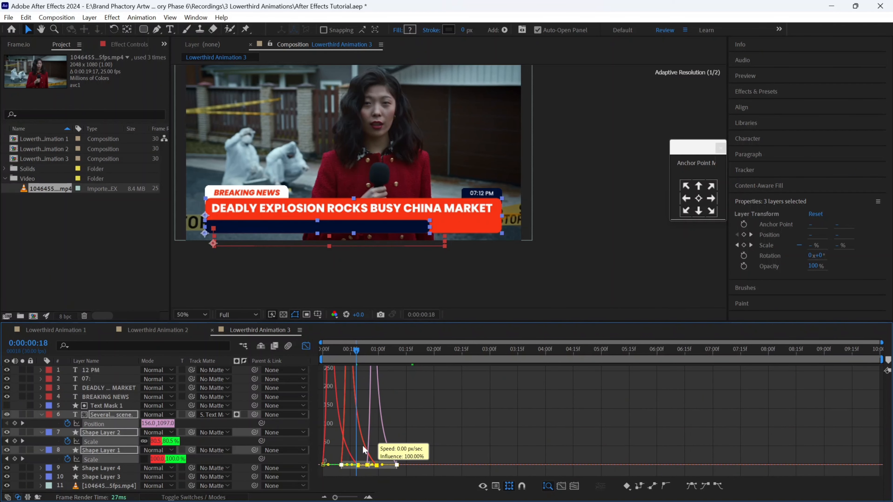
click(307, 346)
drag(329, 350, 402, 339)
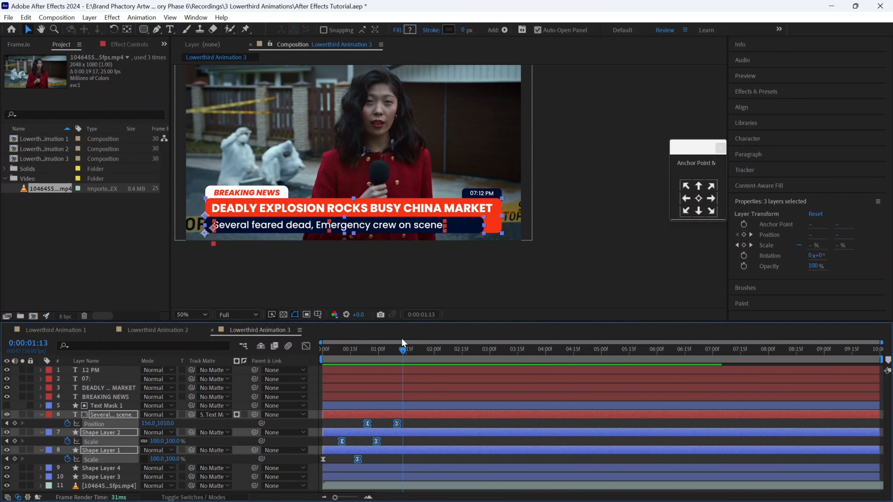
Keyframe Shape Layer 3's position at 0:00:01:05 and lower it to Y 900 at 0:00:00:21, behind the red bar
click(122, 468)
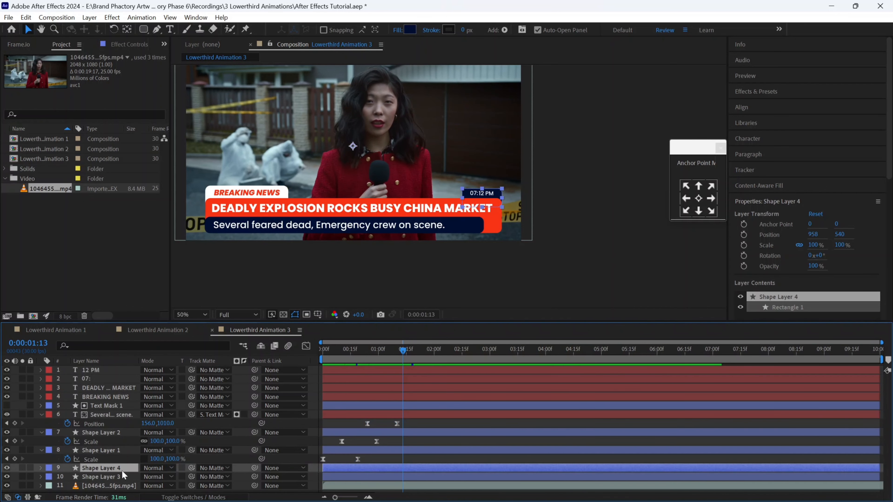
click(121, 477)
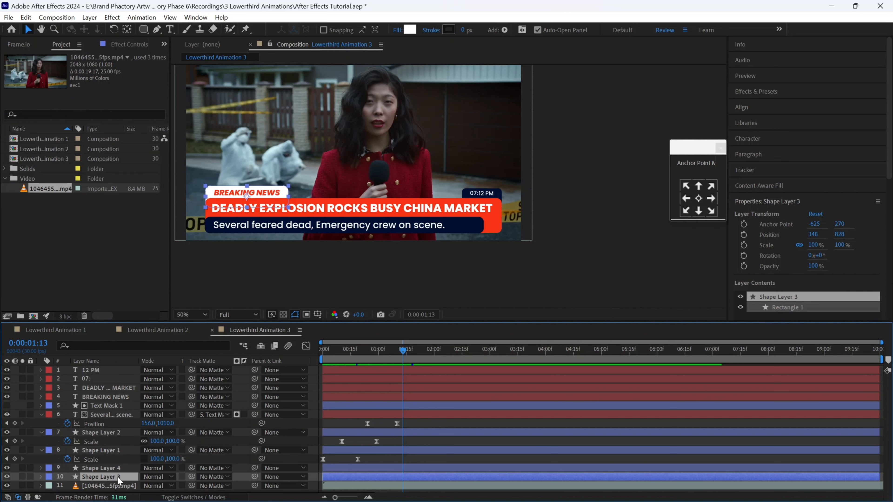
key(p)
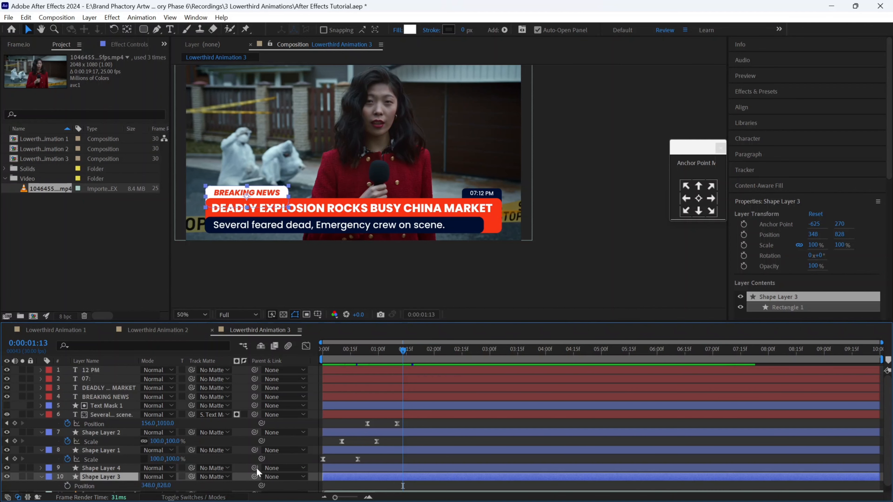
scroll(263, 466, down, 1)
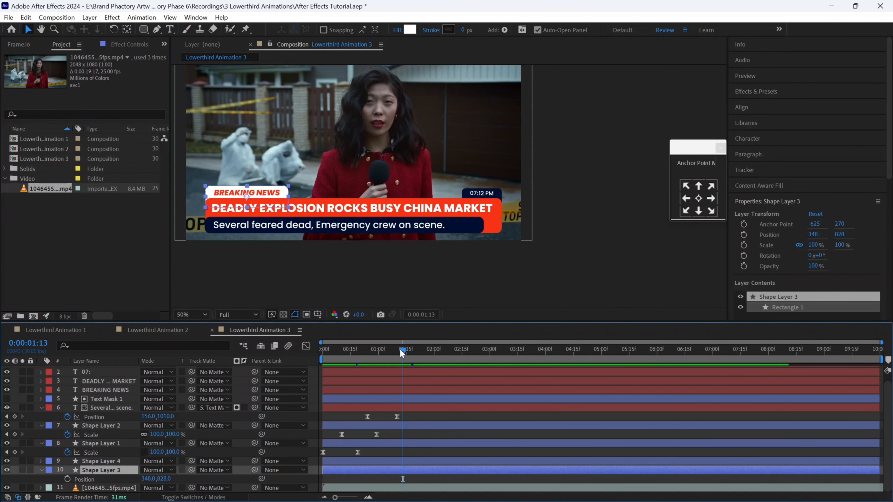
drag(402, 352, 387, 351)
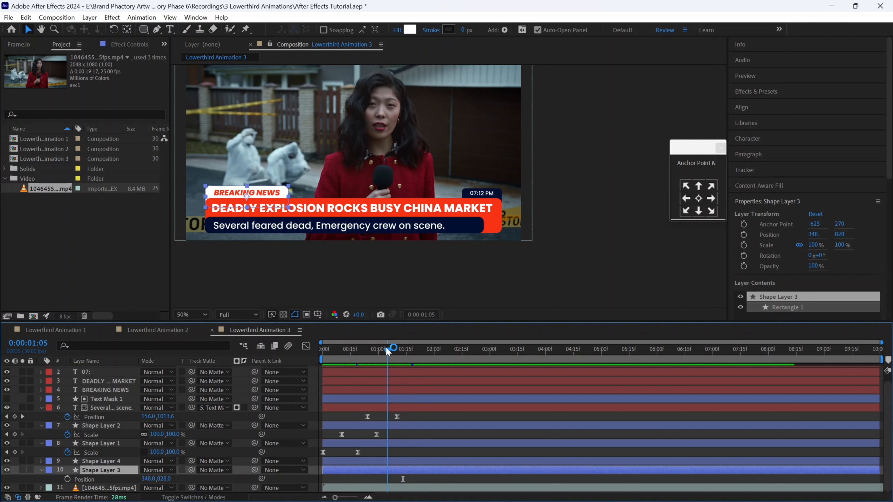
click(67, 479)
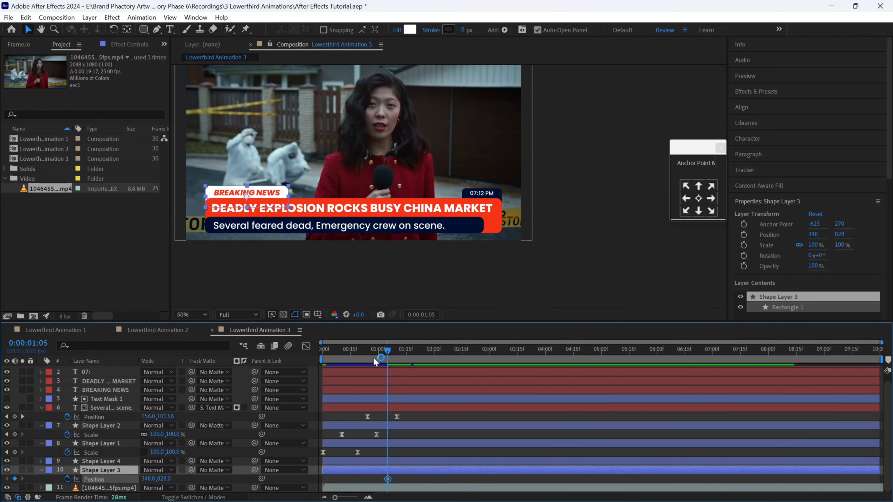
click(362, 353)
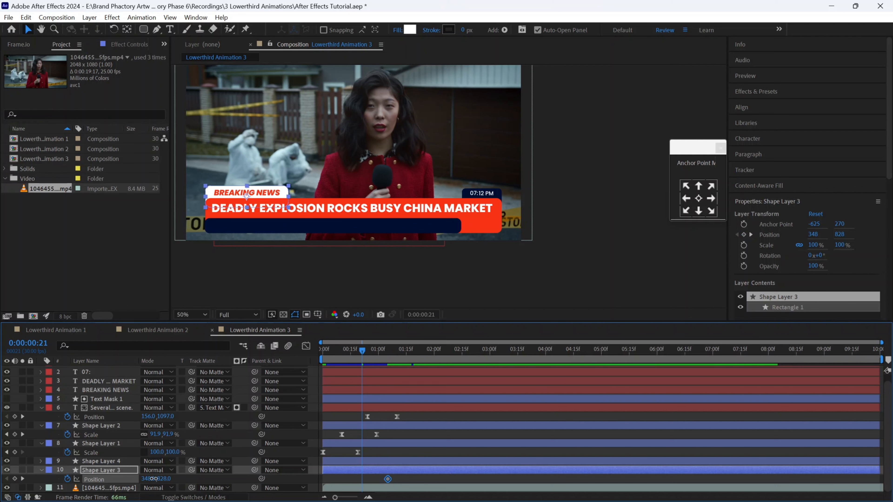
drag(154, 479, 293, 486)
key(ctrl+z)
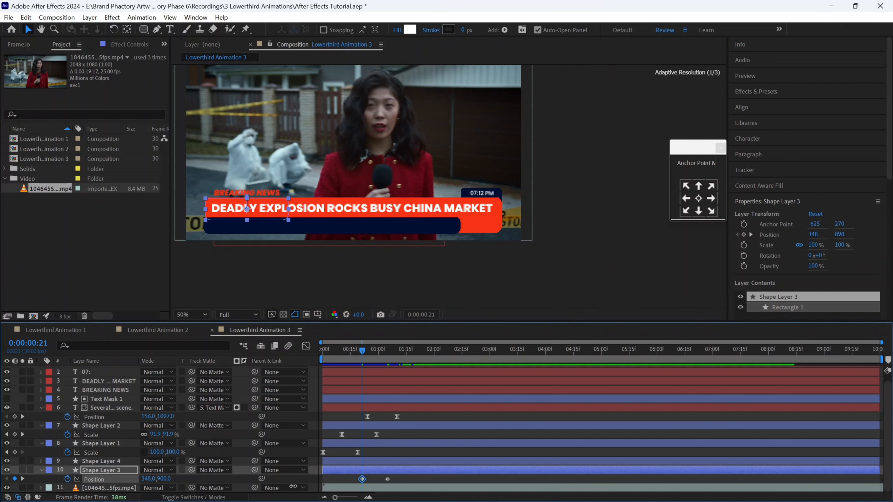
Apply Easy Ease to Shape Layer 3's position keyframes and reshape their speed curve to peak early
click(350, 483)
drag(397, 476, 356, 486)
right_click(361, 479)
mouse_move(474, 470)
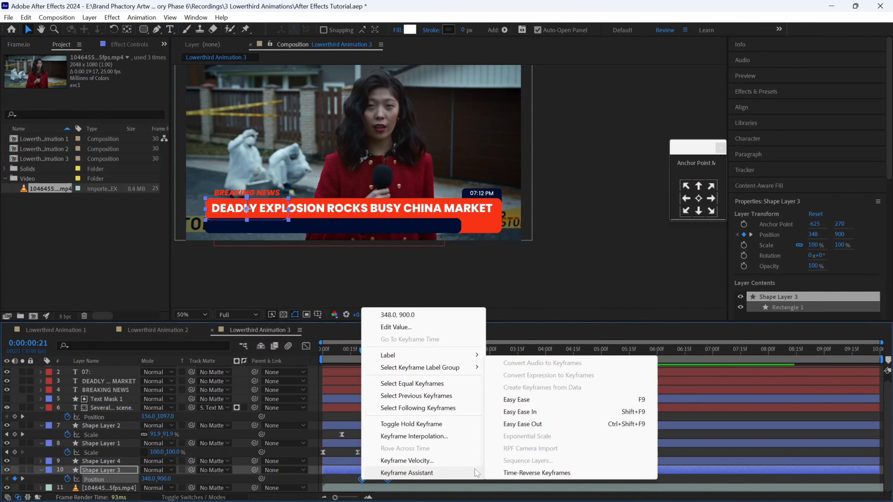
click(520, 400)
click(307, 347)
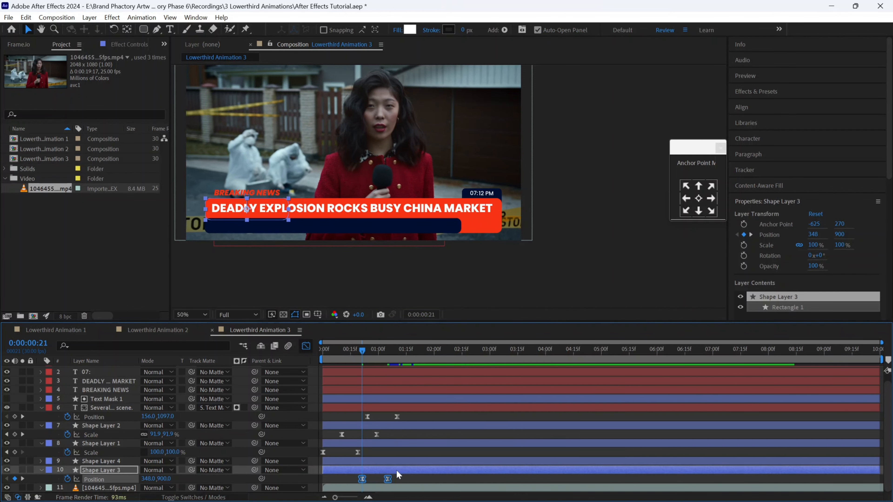
drag(379, 474, 364, 469)
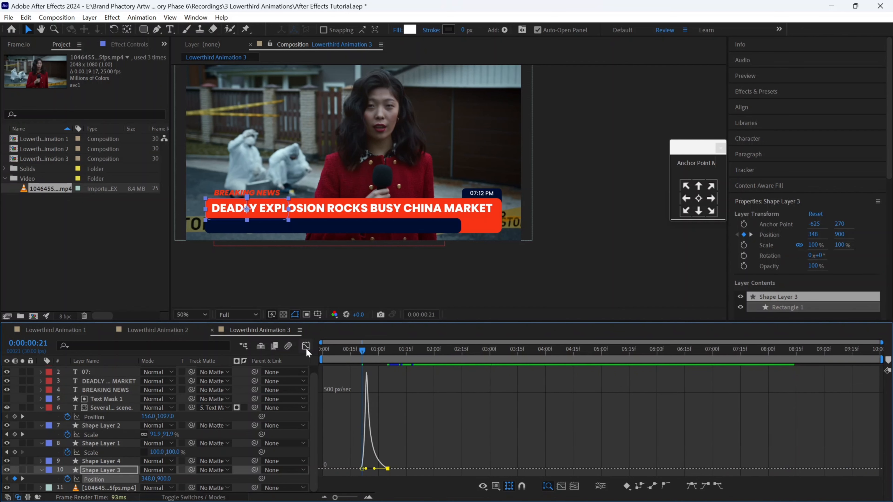
click(306, 348)
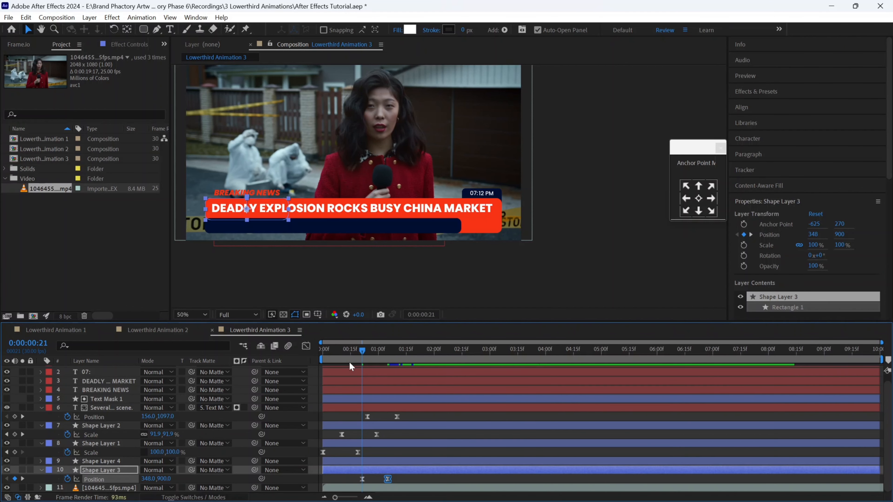
Trim the start of Shape Layer 3 to its first position keyframe at 0:00:00:21
key(Home)
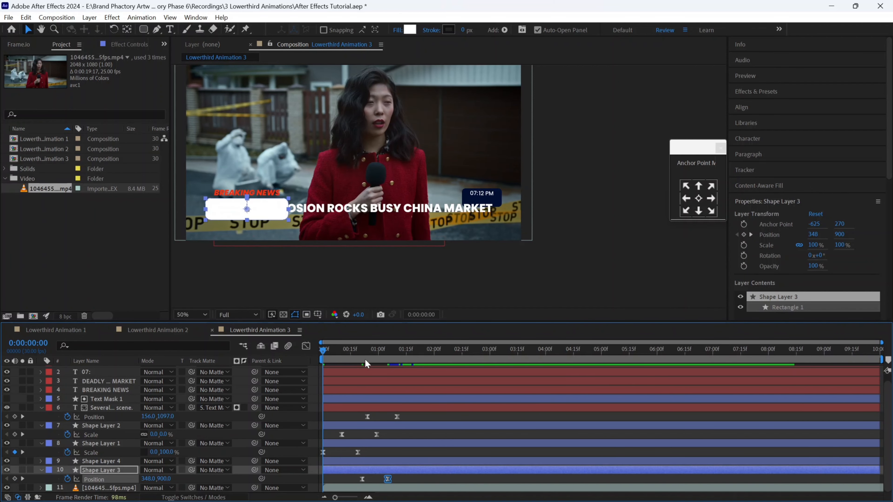
drag(323, 469, 362, 469)
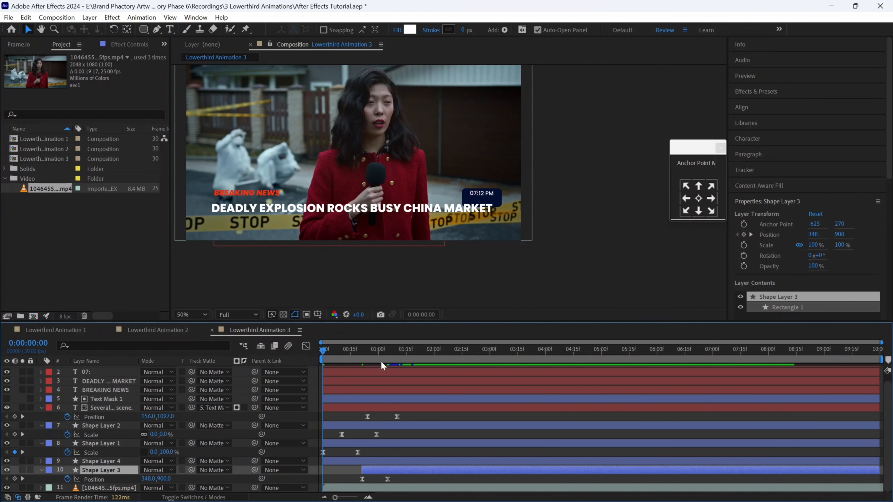
click(390, 351)
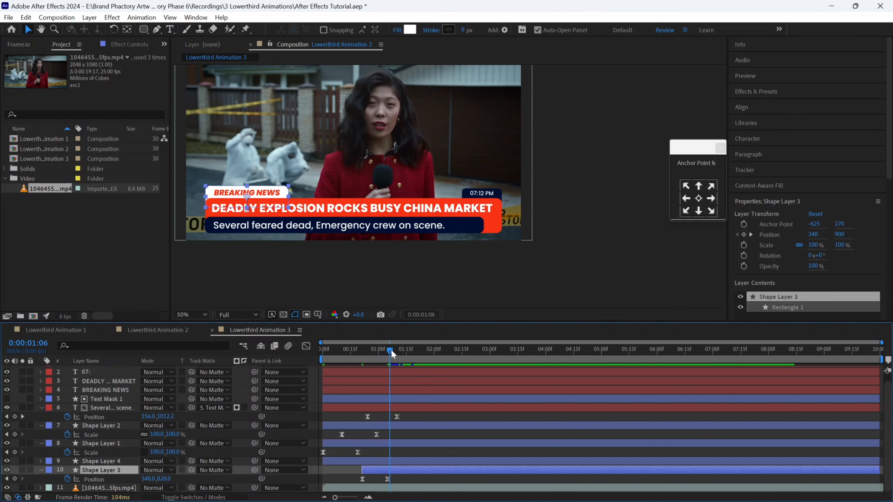
Apply the Opacity Flicker In text preset to the BREAKING NEWS layer at 0:00:01:07
click(391, 351)
click(400, 391)
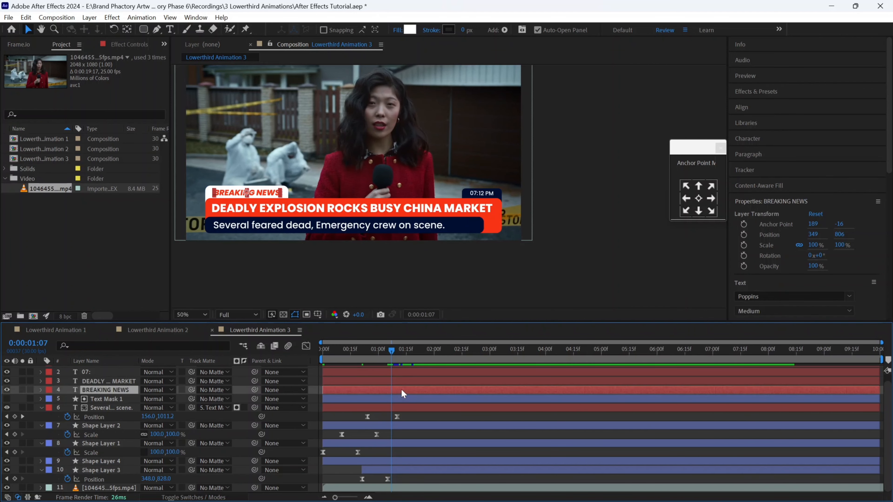
click(768, 92)
click(763, 107)
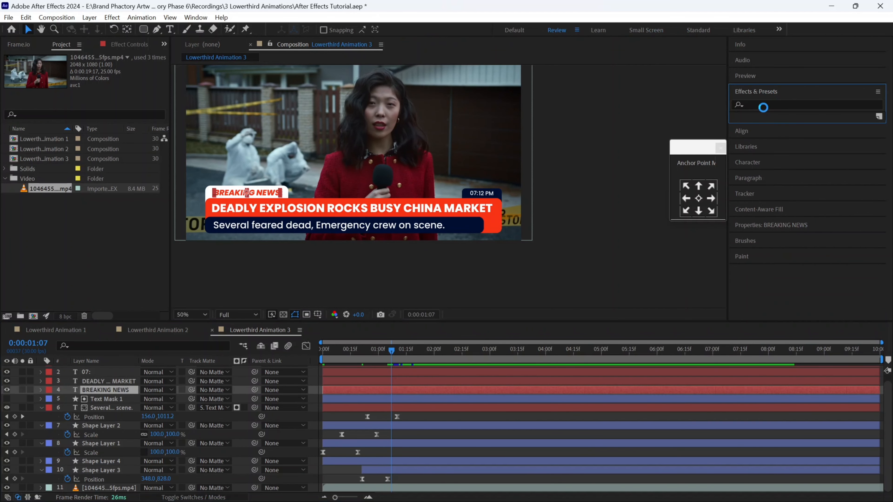
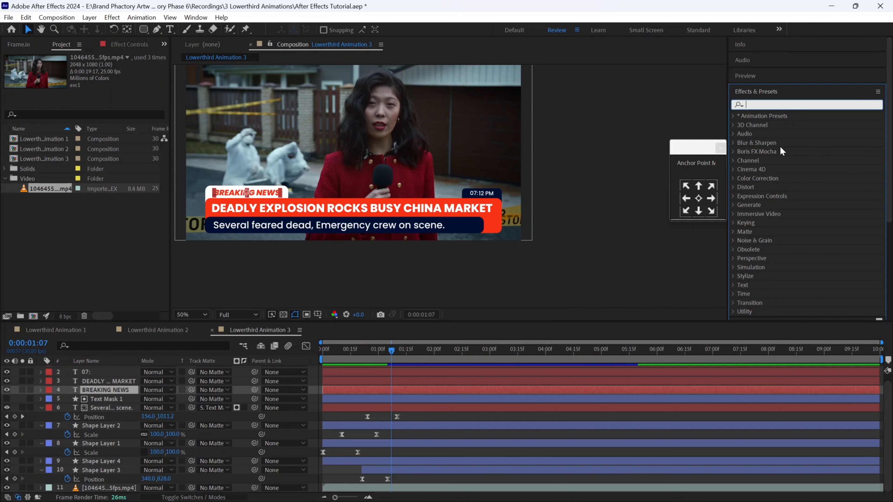
text(flick)
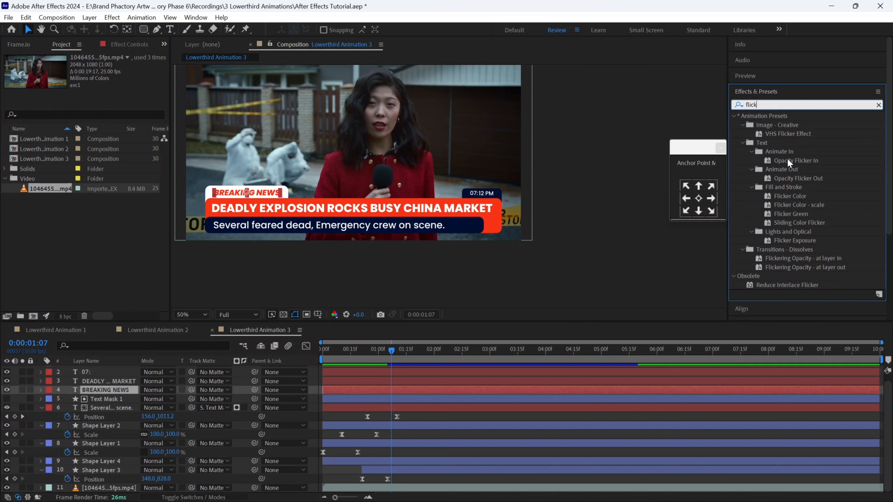
click(788, 160)
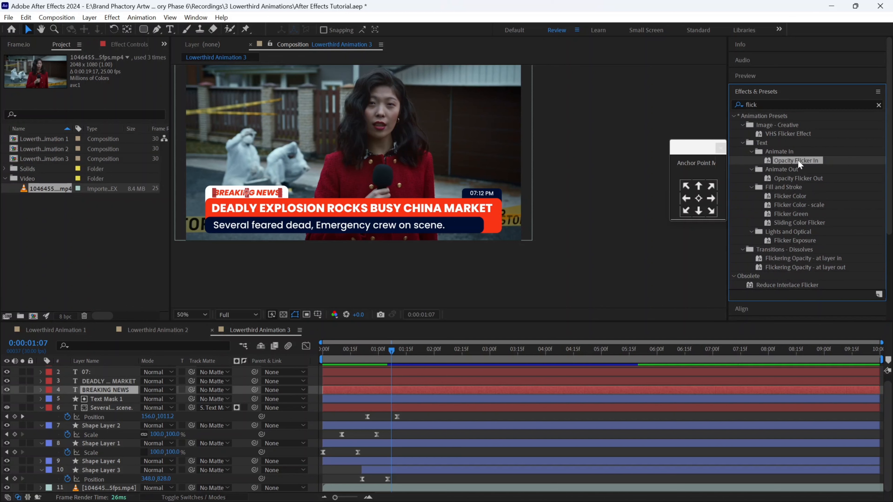
drag(798, 160, 259, 195)
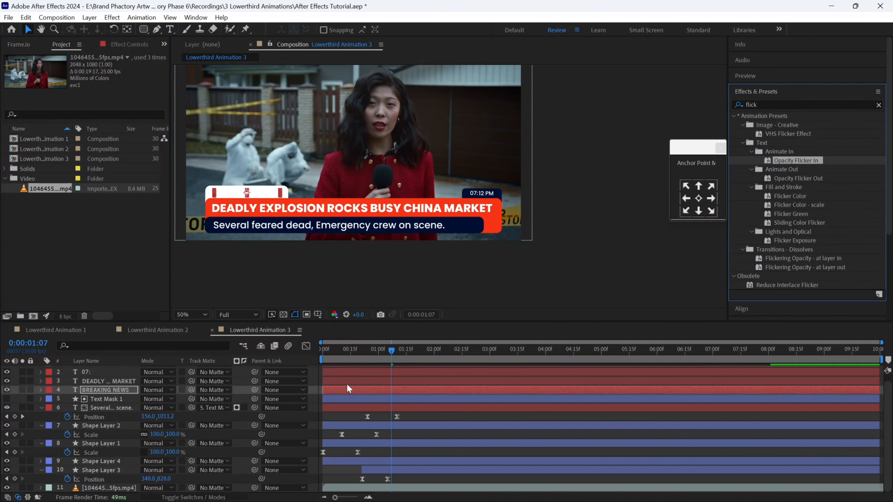
Trim the start of the BREAKING NEWS layer to 0:00:01:07 and preview the text's entrance
drag(322, 390, 383, 391)
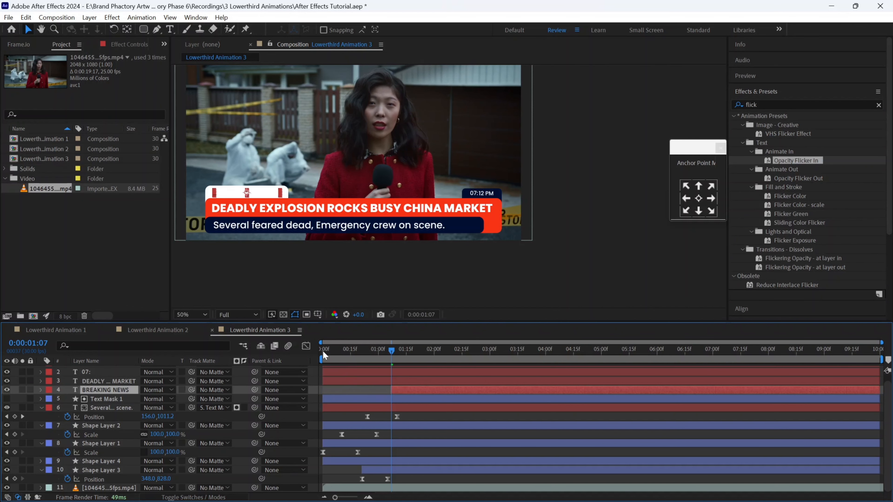
drag(324, 356, 322, 355)
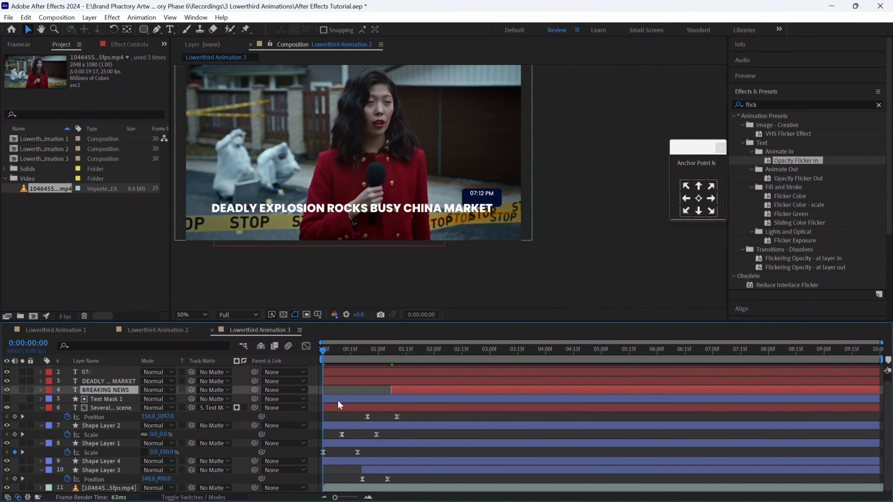
drag(327, 349, 396, 352)
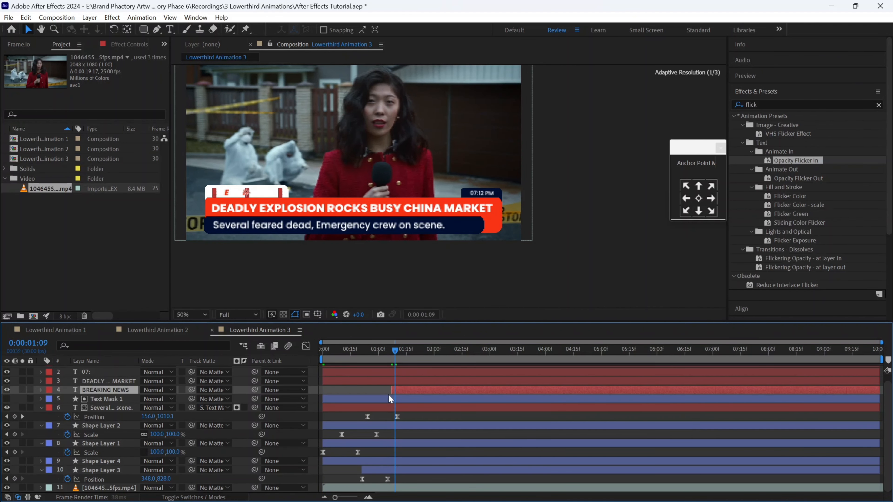
Add a text animator with Position and Opacity to the DEADLY ... MARKET headline, setting position to 0.0, 88.0 and opacity to 0%
click(412, 380)
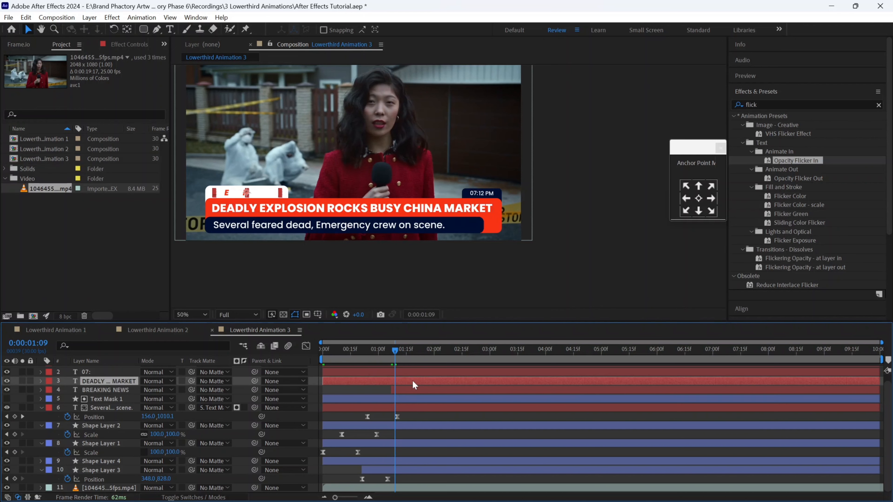
click(41, 382)
click(243, 390)
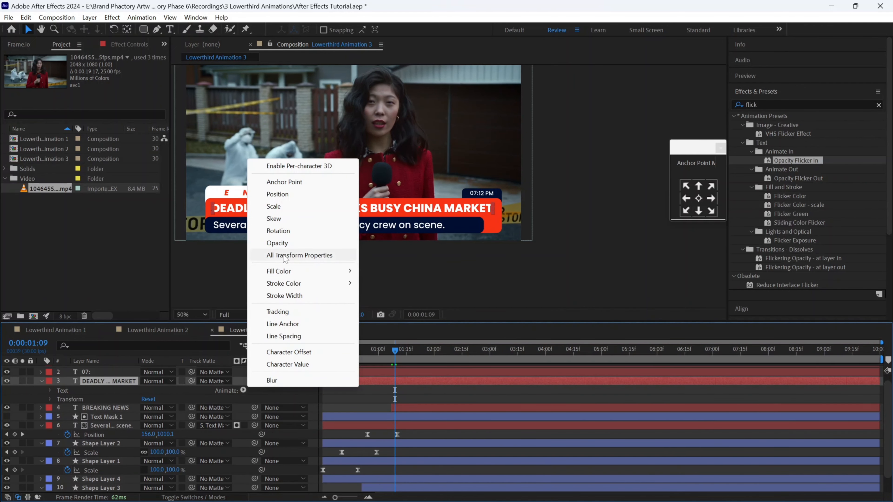
click(278, 196)
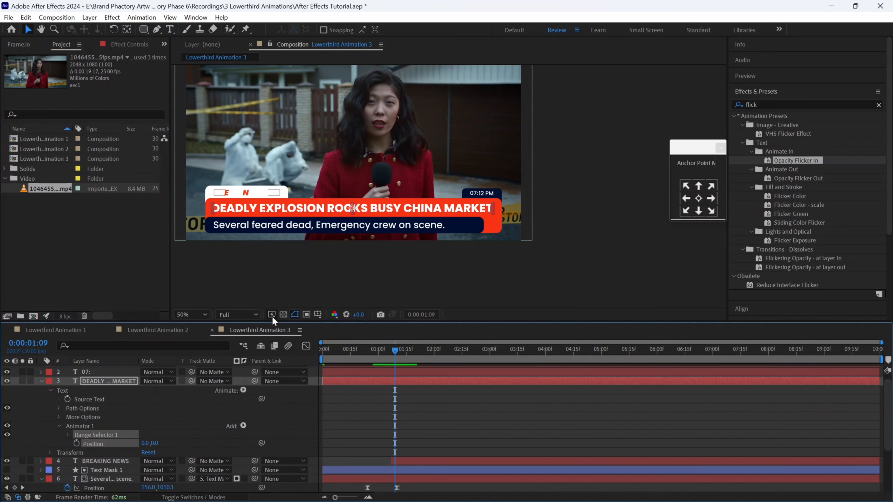
click(243, 426)
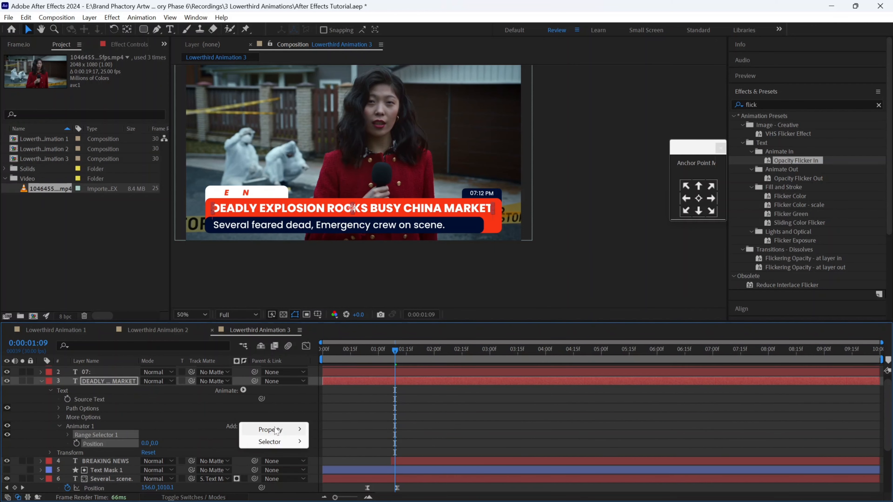
mouse_move(282, 429)
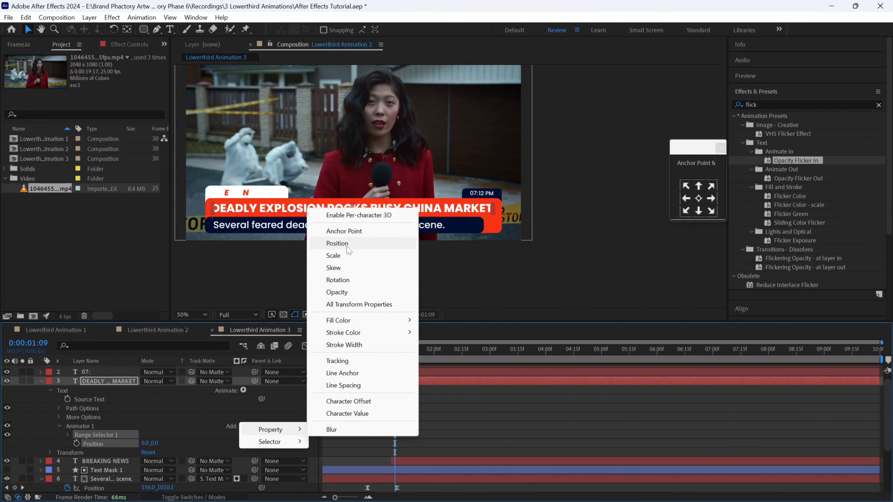
click(336, 293)
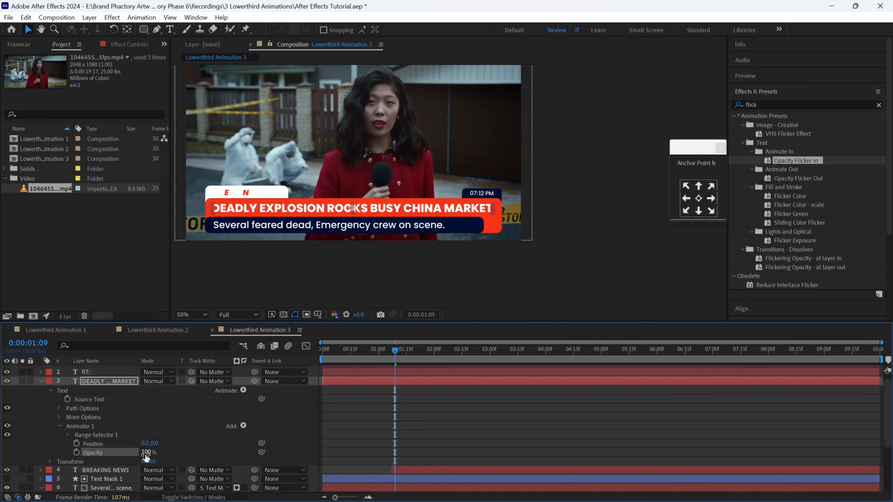
drag(153, 445, 211, 435)
drag(142, 453, 28, 453)
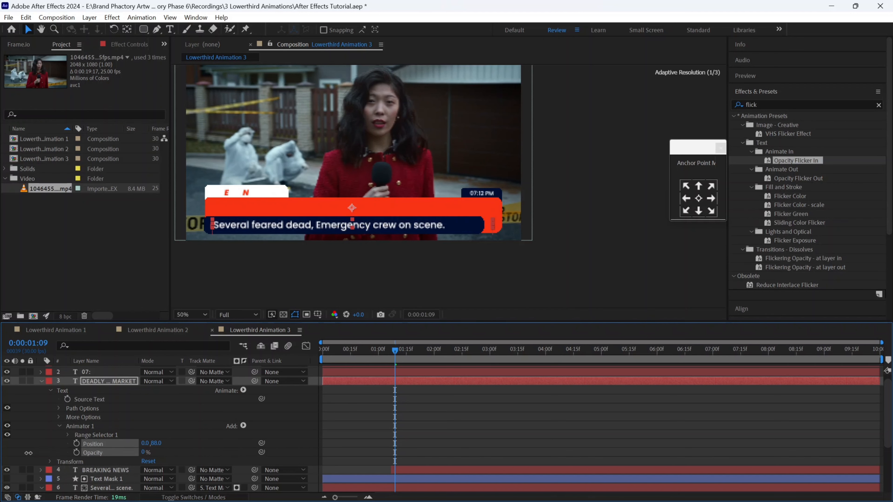
Keyframe the headline's Range Selector Start from 0% at 0:00:01:09 to 100% and apply Easy Ease to both keyframes
click(67, 435)
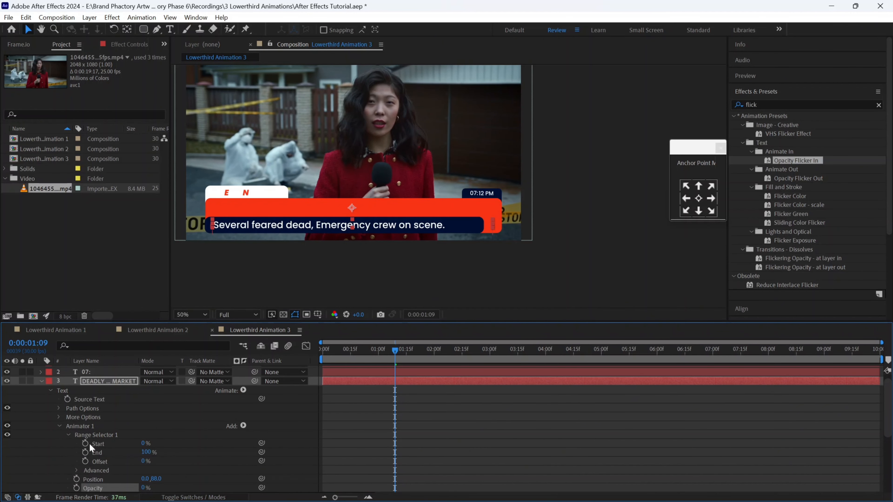
click(85, 443)
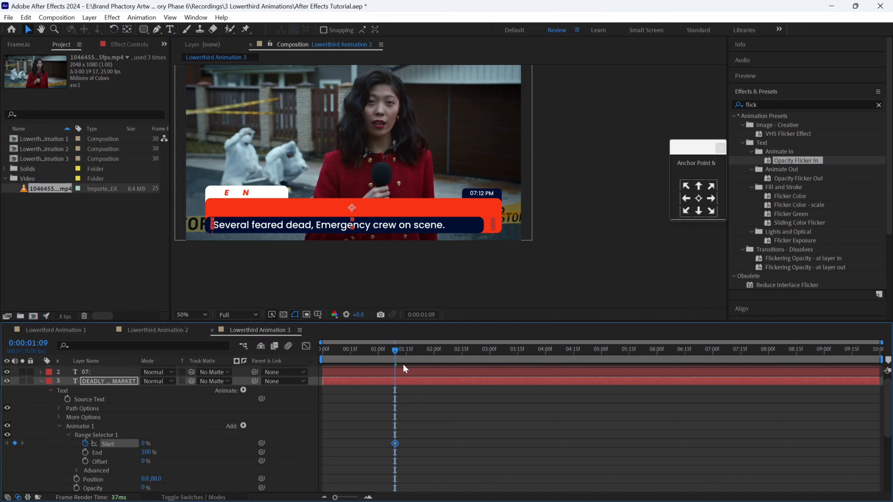
click(423, 354)
drag(144, 446, 378, 451)
right_click(395, 449)
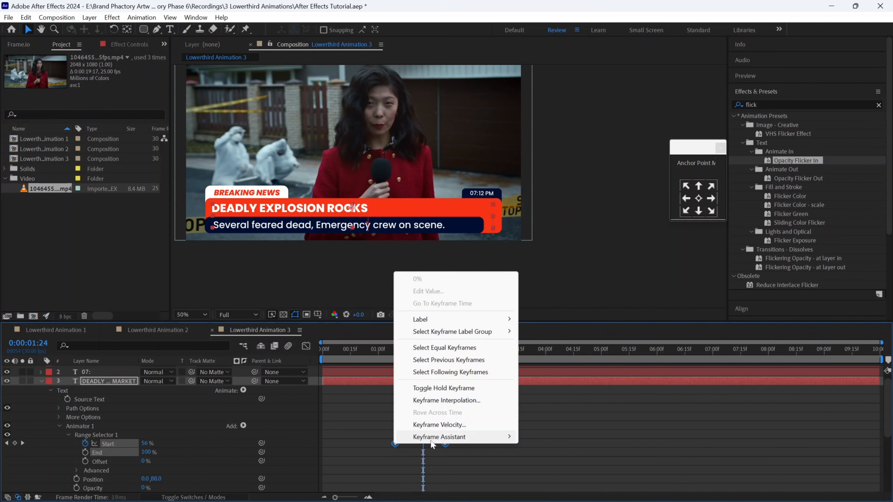
mouse_move(422, 440)
click(549, 364)
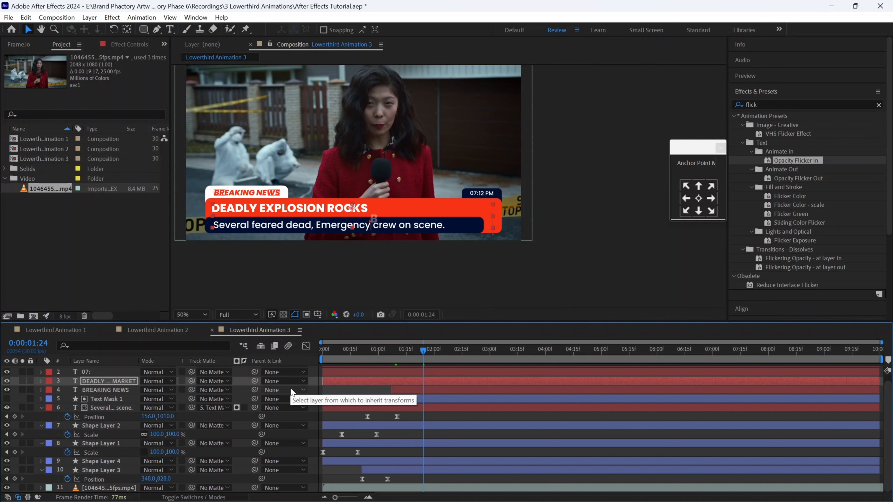
Retime the headline's Start keyframes so the last one falls at 0:00:01:24, and preview the animation from the beginning
key(u)
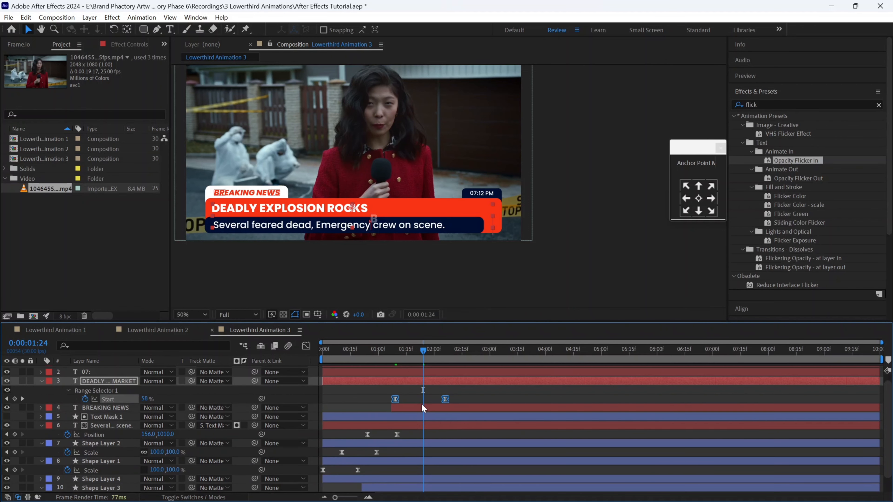
drag(391, 398, 424, 399)
click(439, 398)
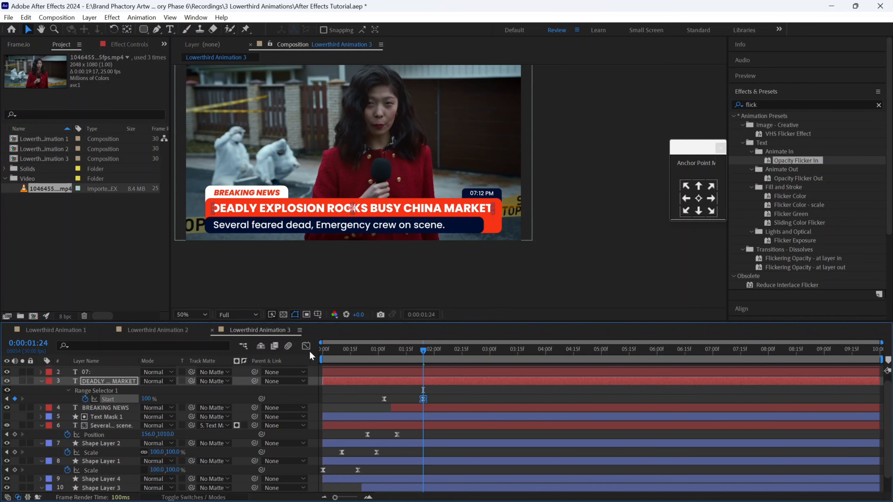
key(Home)
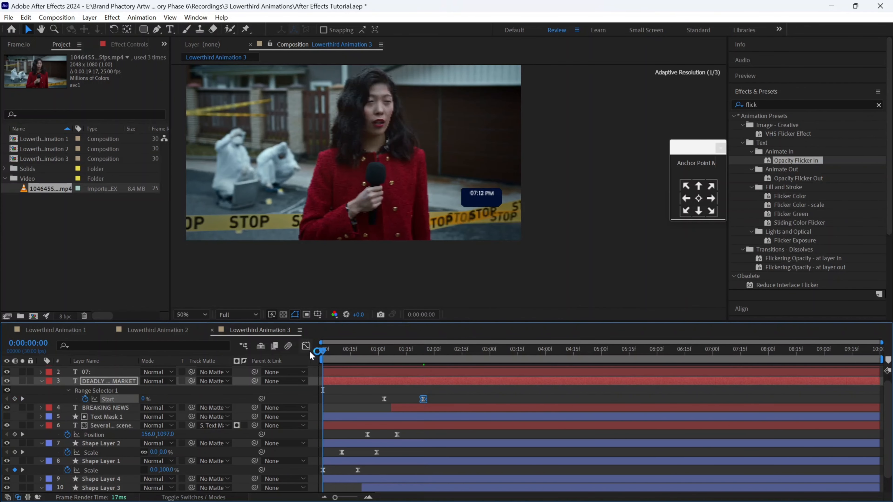
key(space)
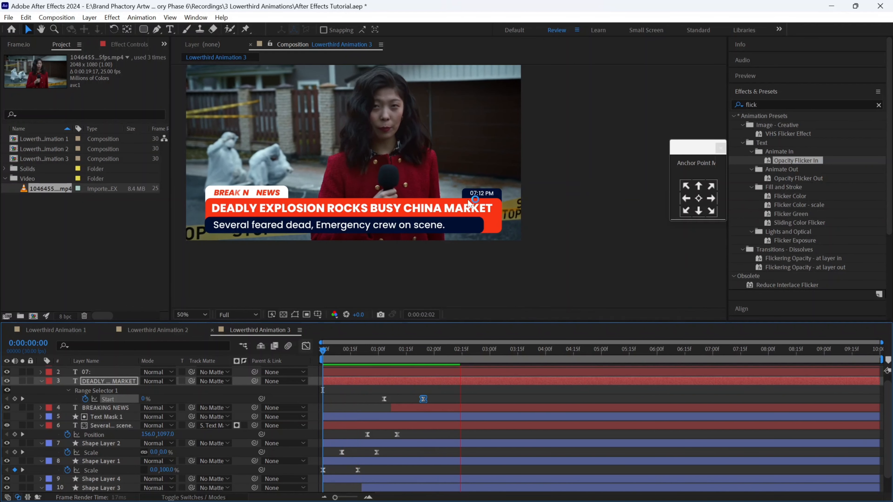
key(space)
Trim the start of Shape Layer 4 to about 0:00:00:28
scroll(369, 414, up, 1)
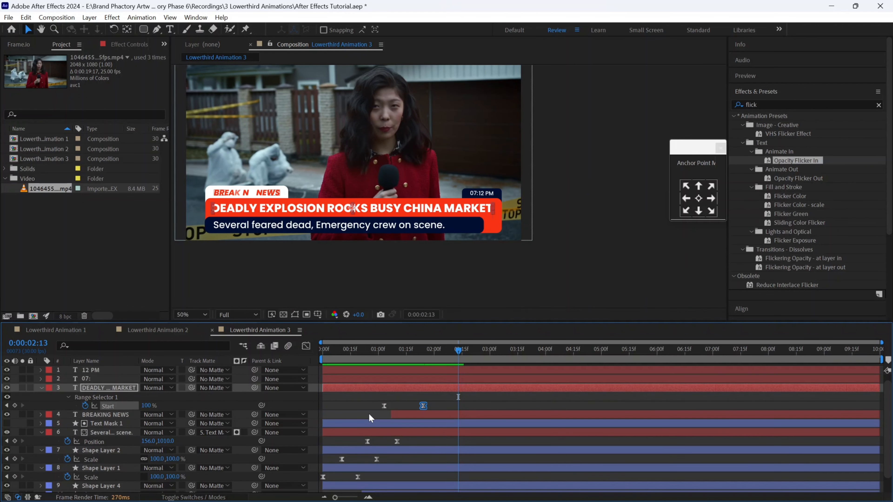
scroll(379, 444, down, 1)
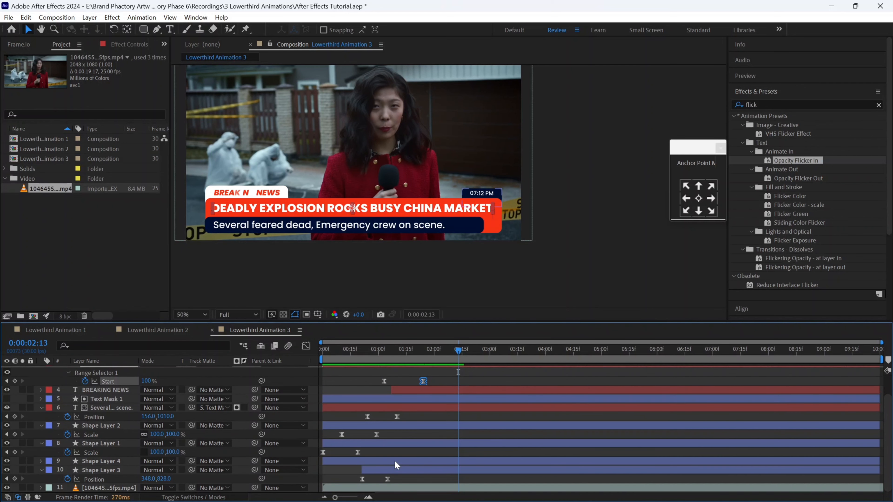
click(404, 400)
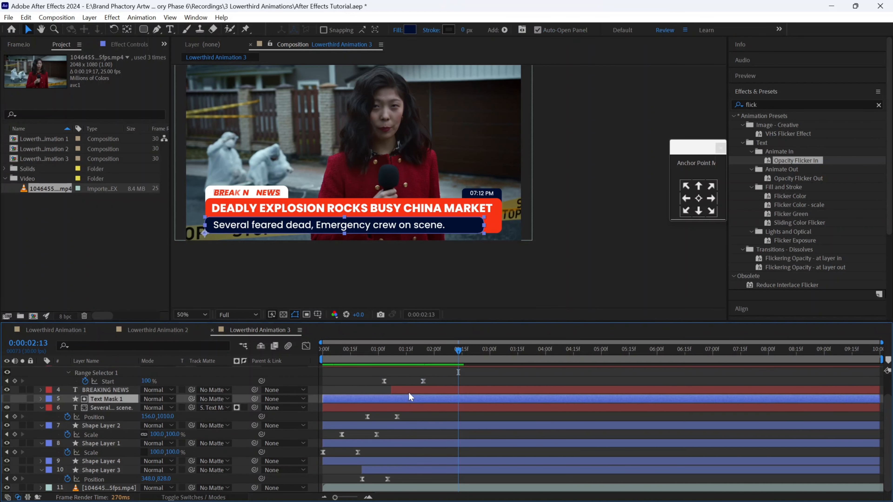
click(404, 461)
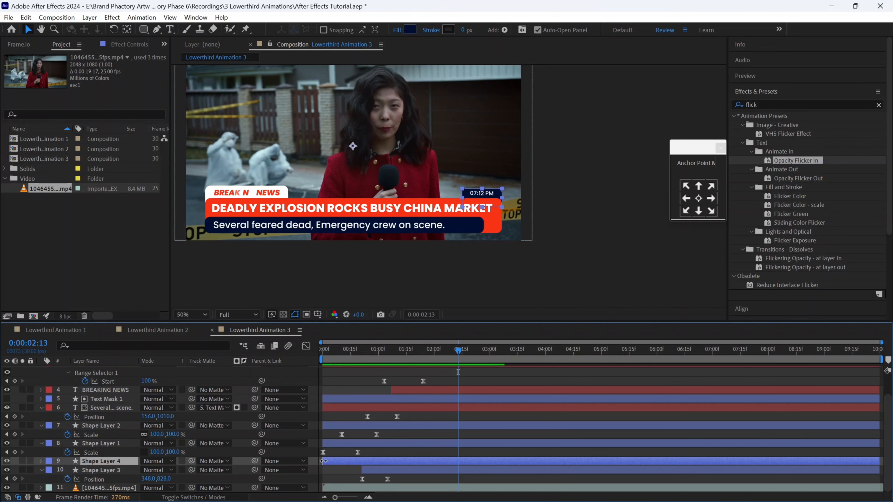
drag(323, 461, 375, 461)
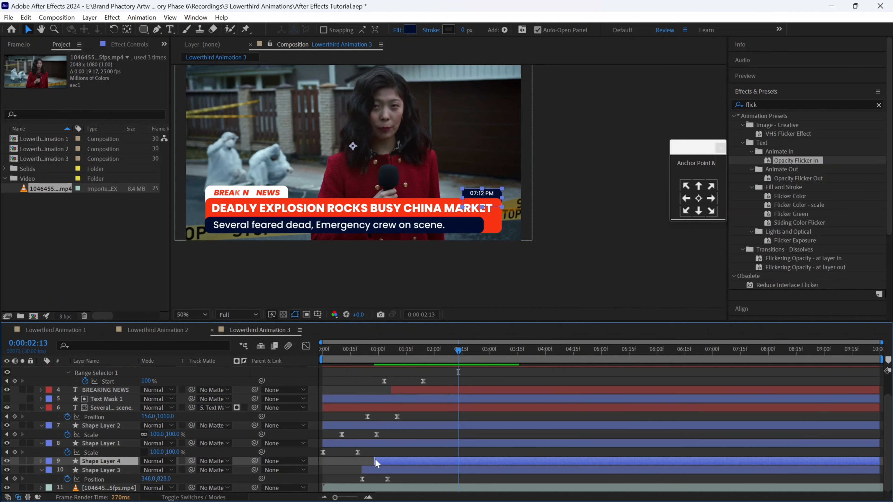
Set a position keyframe for Shape Layer 4 at 0:00:01:18 in its current place
key(p)
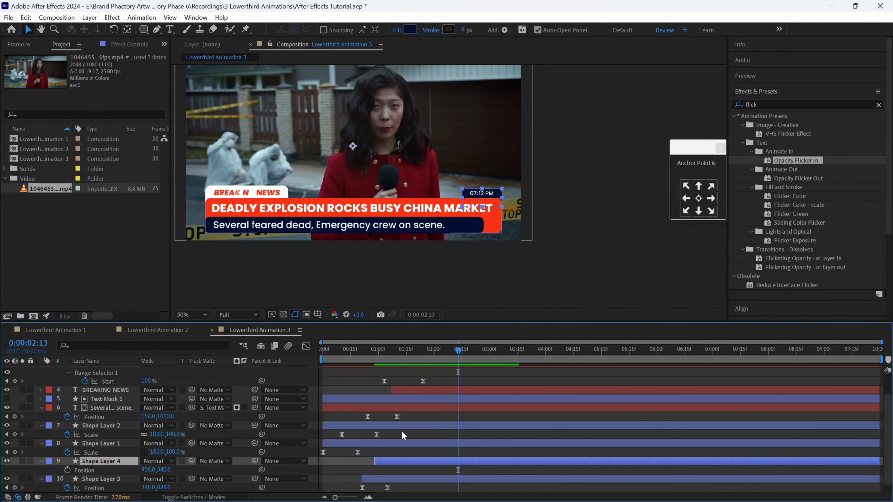
click(413, 356)
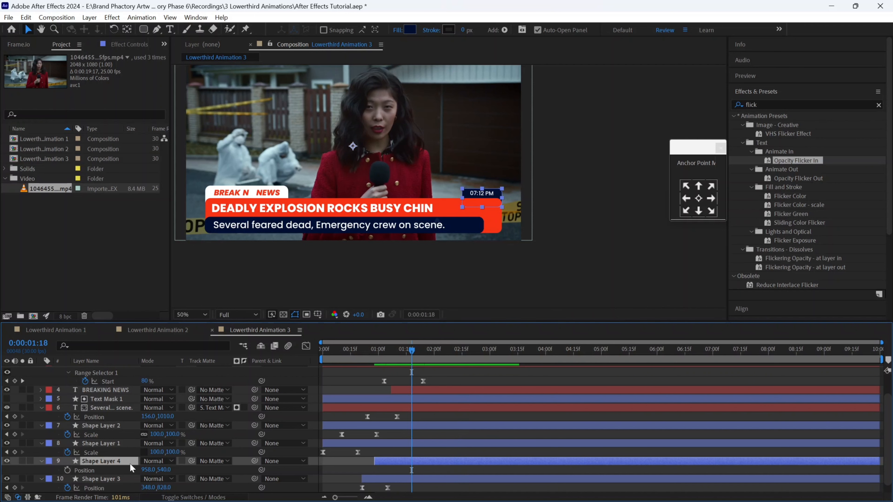
click(67, 470)
click(376, 356)
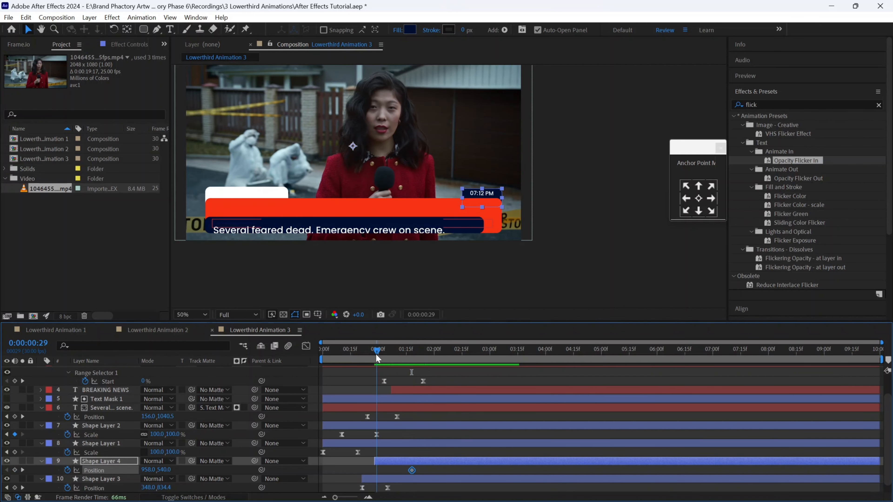
click(374, 355)
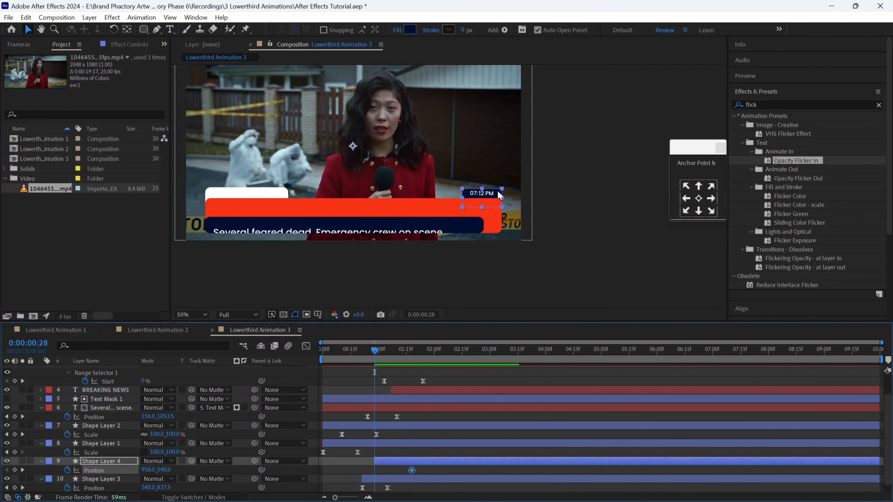
drag(499, 195, 498, 206)
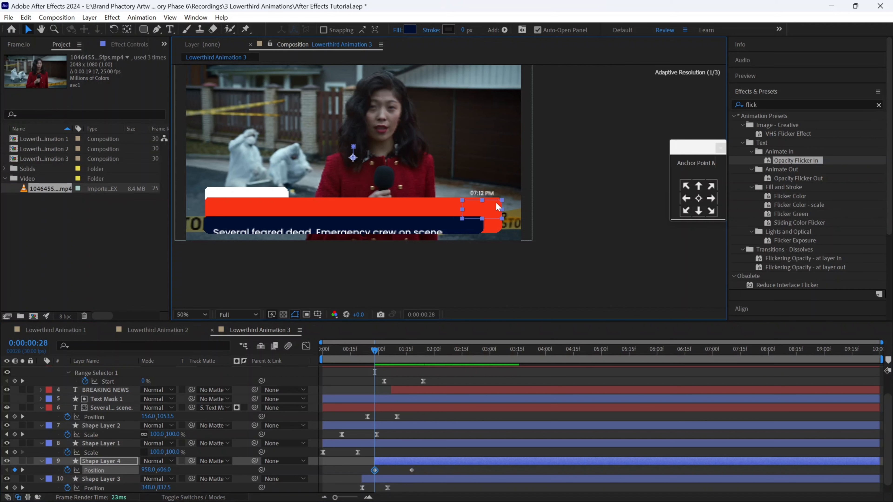
key(ctrl+z)
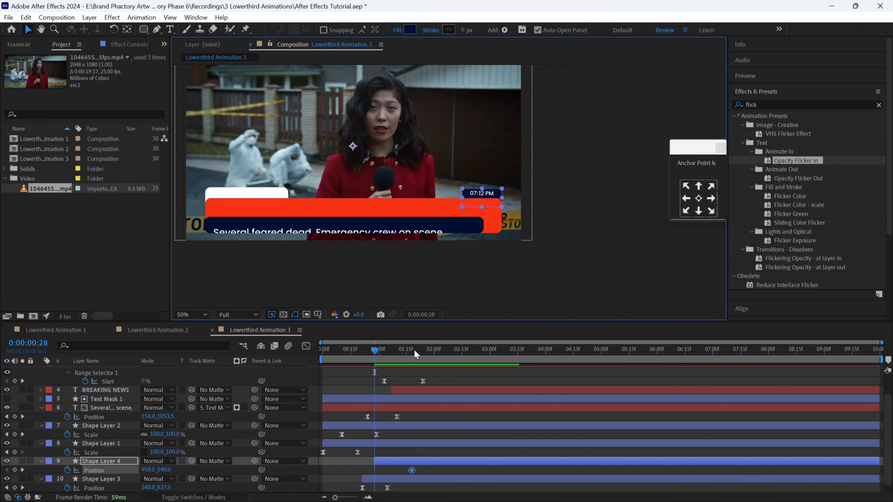
Center Shape Layer 4's anchor point and lower the layer to 1696.0, 905.0 at 0:00:01:02, behind the red bar
drag(415, 350, 412, 353)
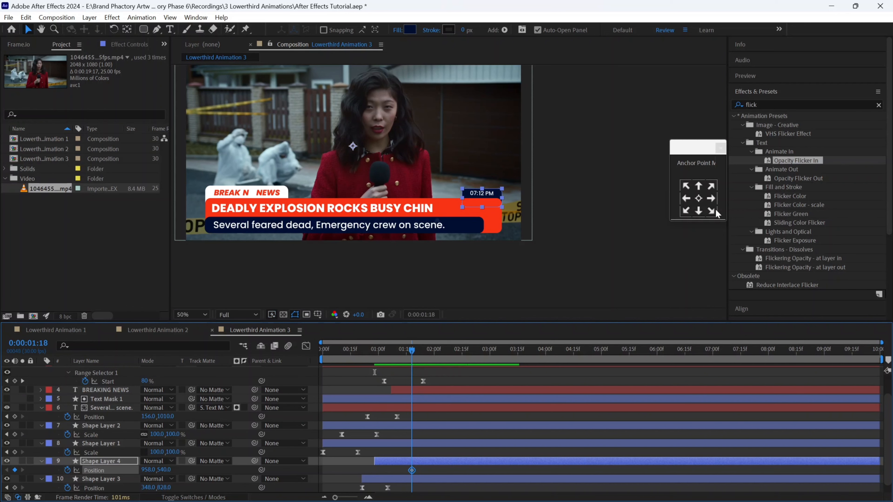
click(699, 198)
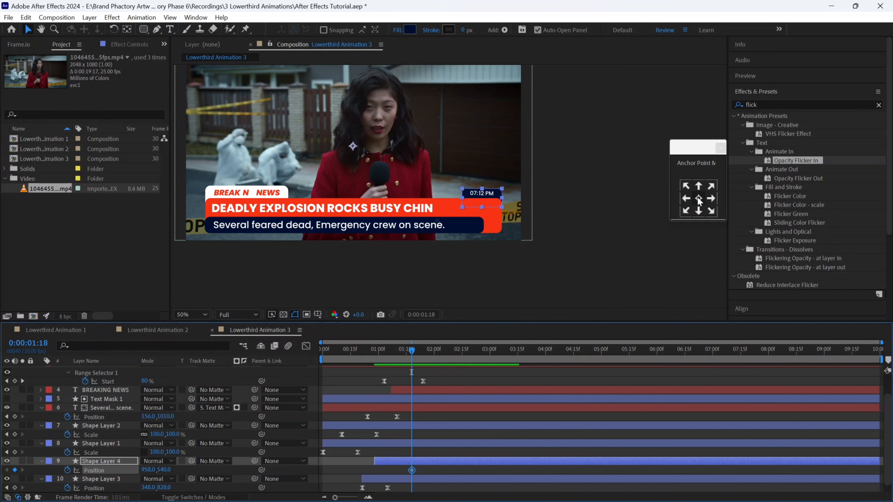
click(382, 352)
click(382, 352)
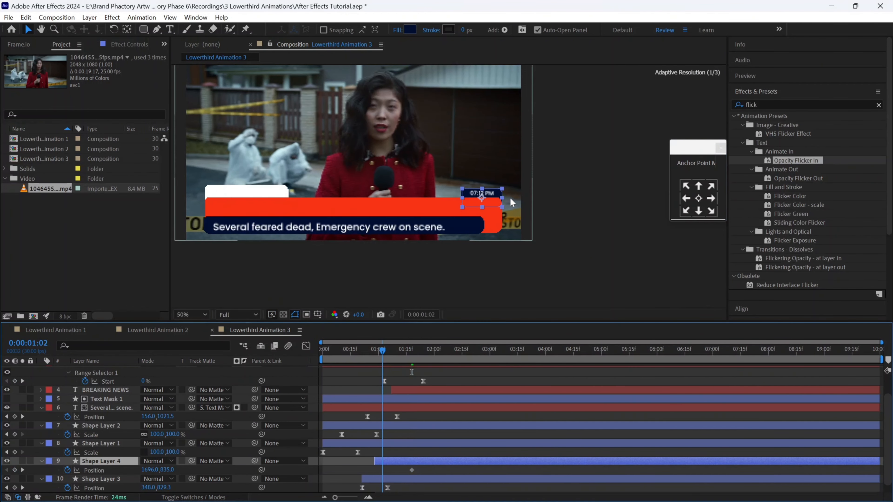
drag(500, 200, 498, 212)
Apply Easy Ease to both of Shape Layer 4's position keyframes
drag(419, 467, 377, 475)
right_click(382, 470)
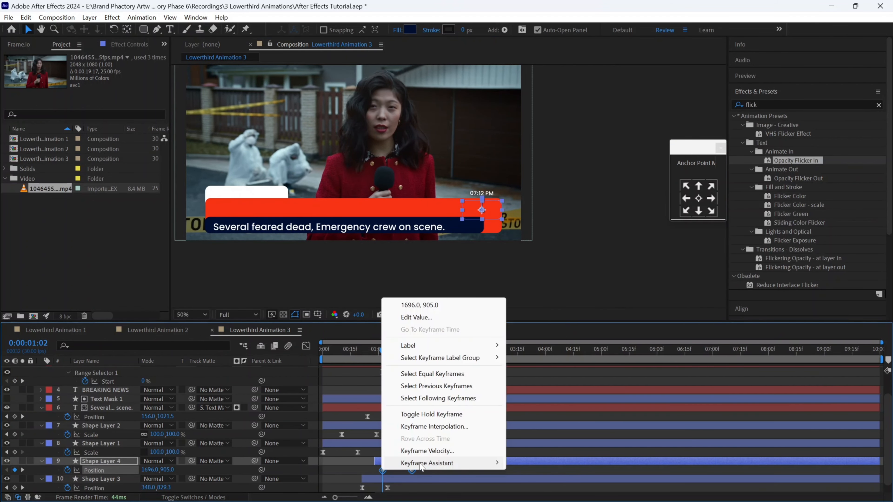
mouse_move(440, 463)
click(549, 391)
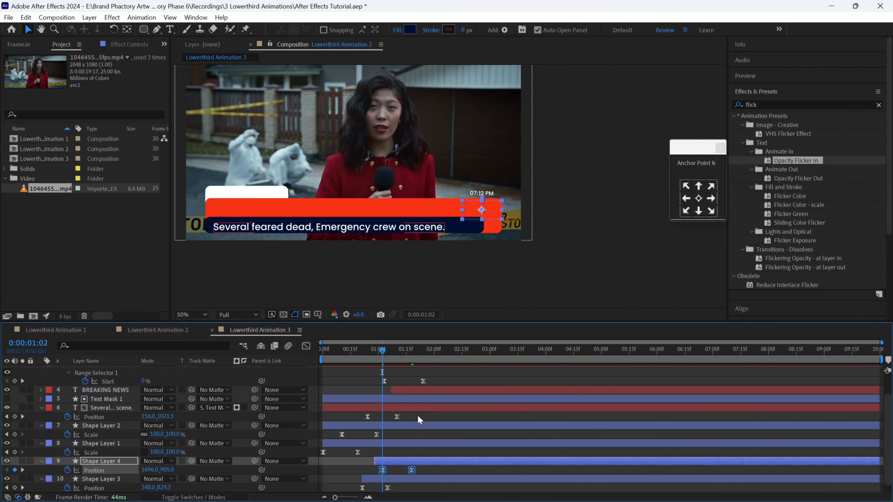
Trim the start of the 12 PM and 07: layers to between Shape Layer 4's position keyframes and check the frame at 0:00:01:19
scroll(418, 416, up, 3)
click(340, 378)
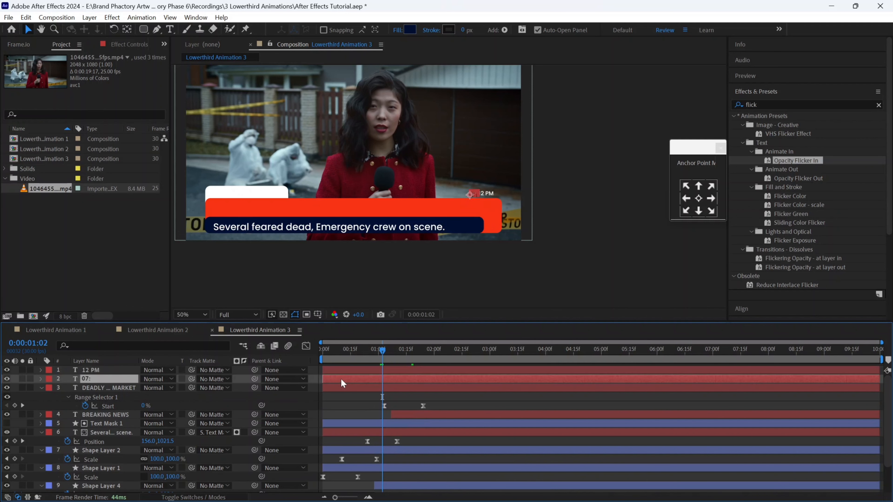
ctrl+click(330, 370)
drag(371, 370, 399, 370)
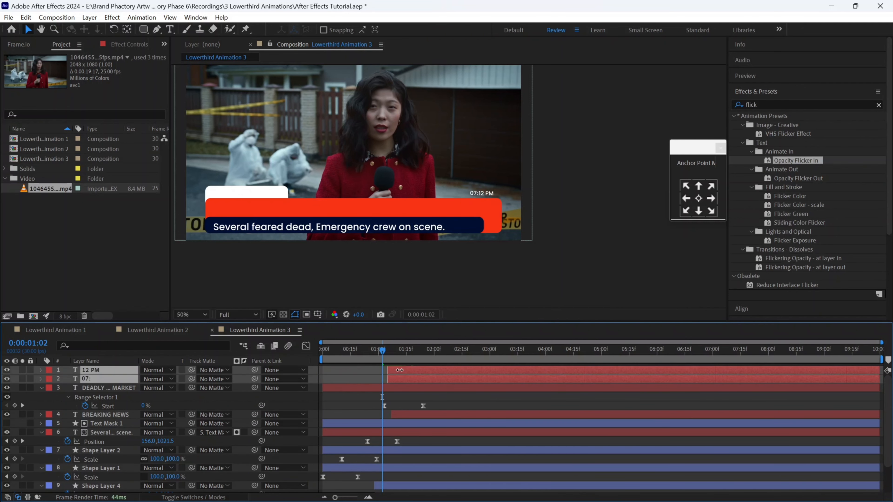
scroll(408, 405, down, 3)
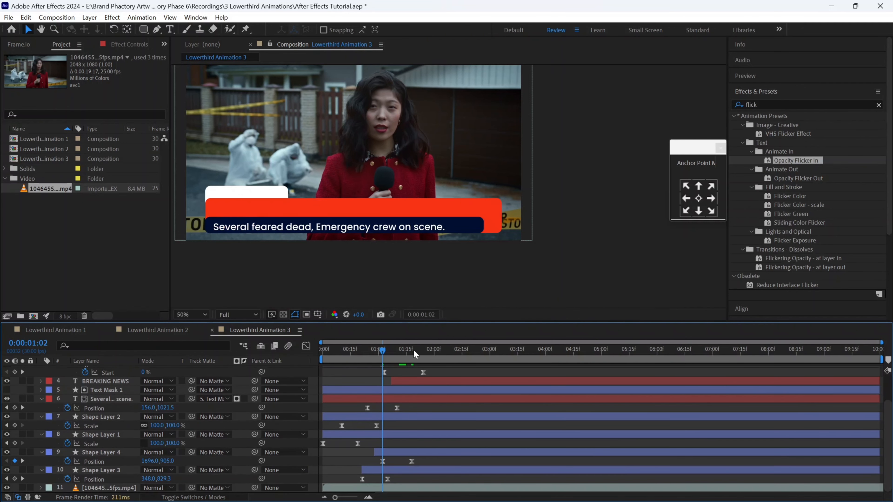
click(414, 350)
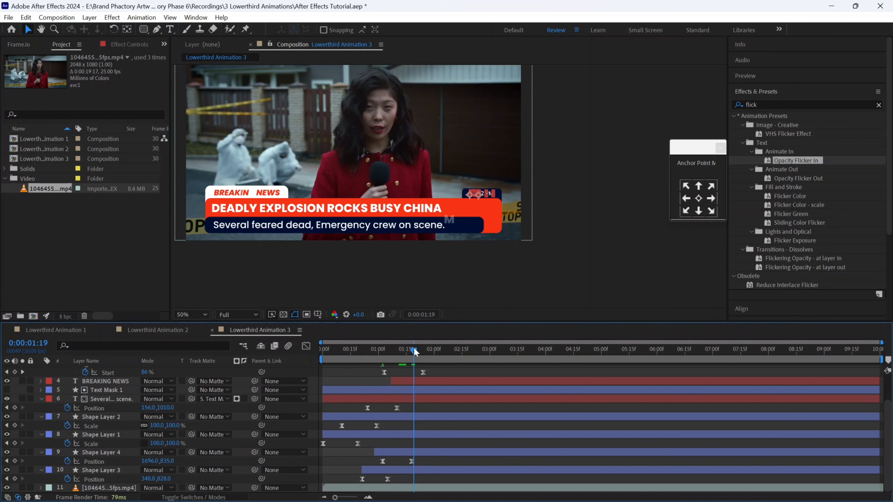
Trim the start of the 12 PM and 07: layers to 0:00:01:19 and preview the animation from the beginning
scroll(412, 385, up, 3)
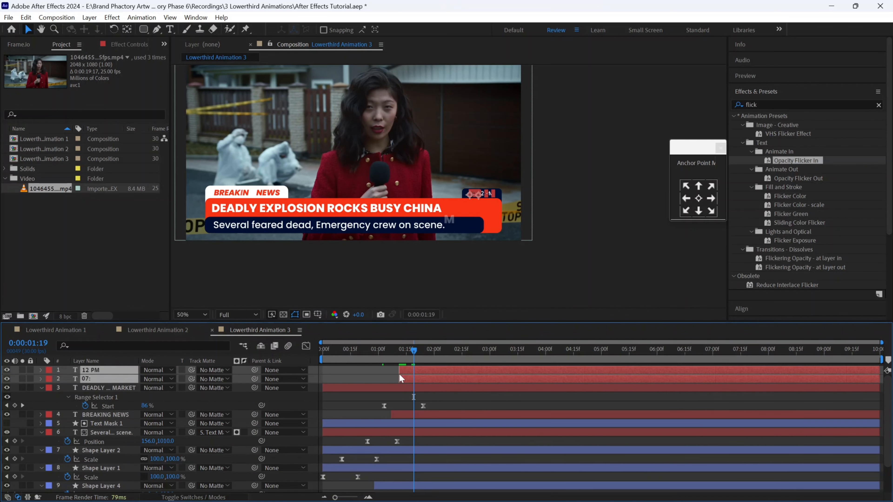
drag(399, 369, 413, 370)
click(400, 379)
key(Home)
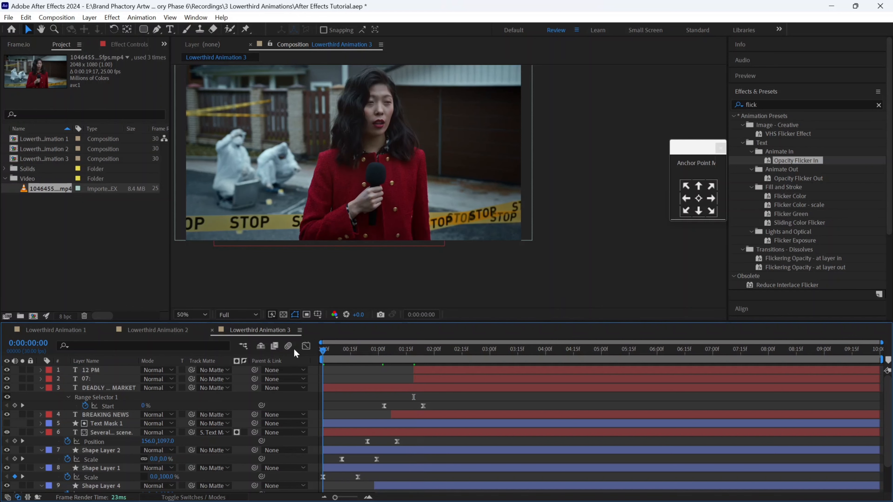
key(space)
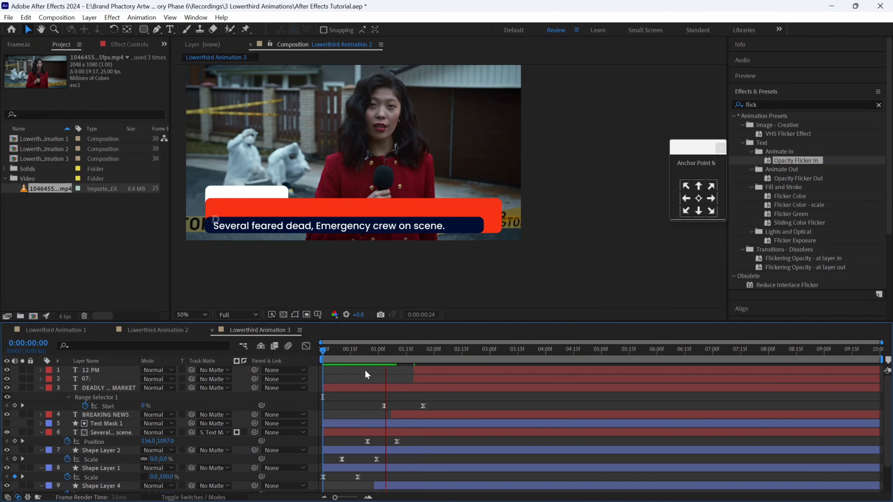
key(space)
Find the Slider Control effect and apply it to the 12 PM text layer
click(433, 373)
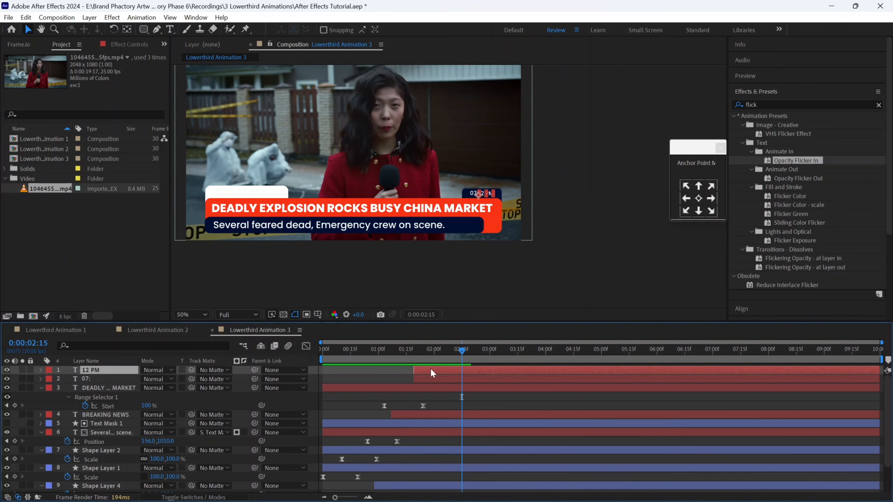
drag(426, 354, 415, 354)
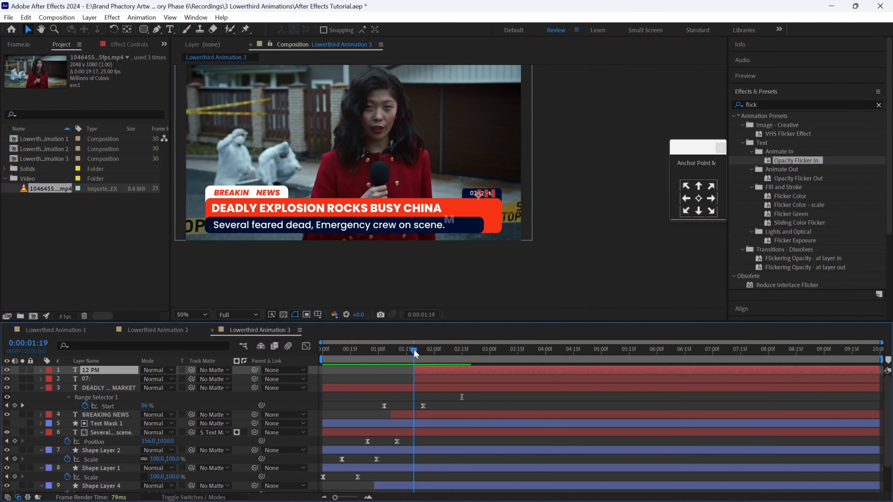
click(739, 105)
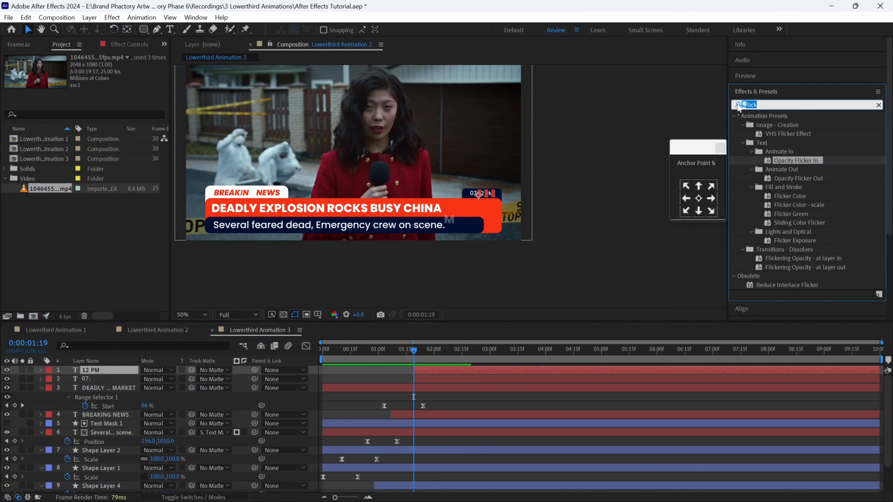
text(slider)
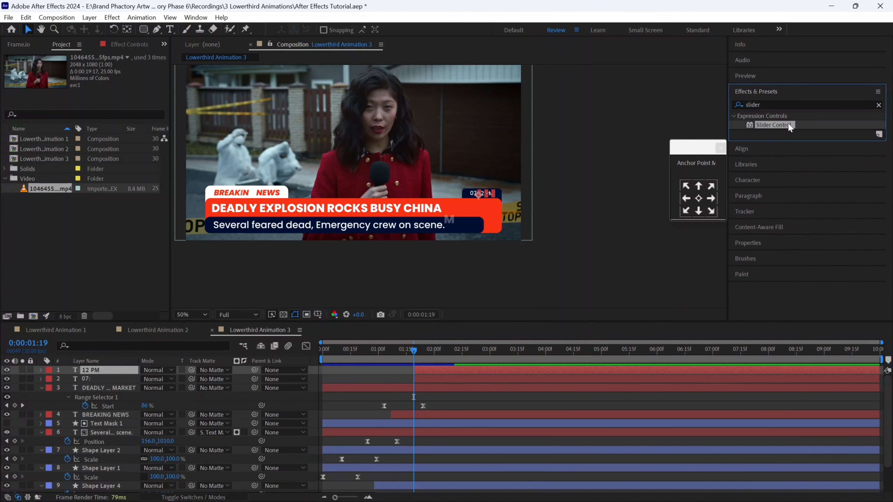
drag(790, 126, 492, 196)
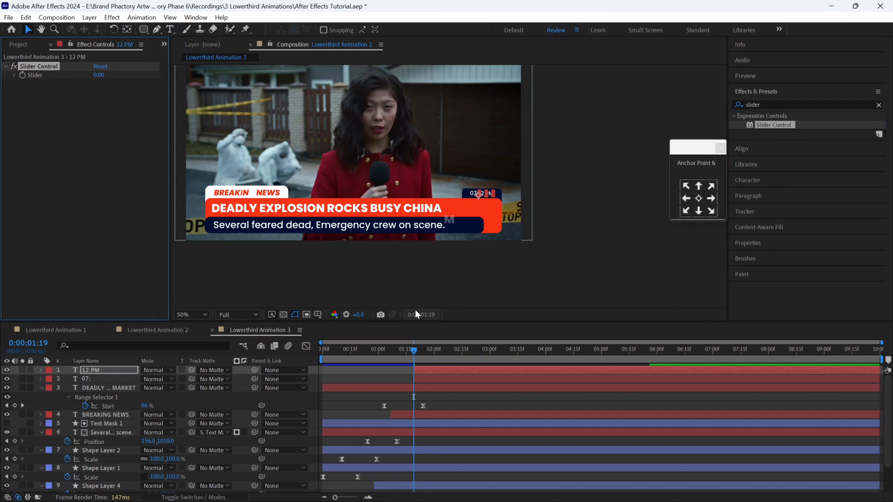
Link the 12 PM layer's Source Text to its Slider Control value with the pick whip
click(41, 370)
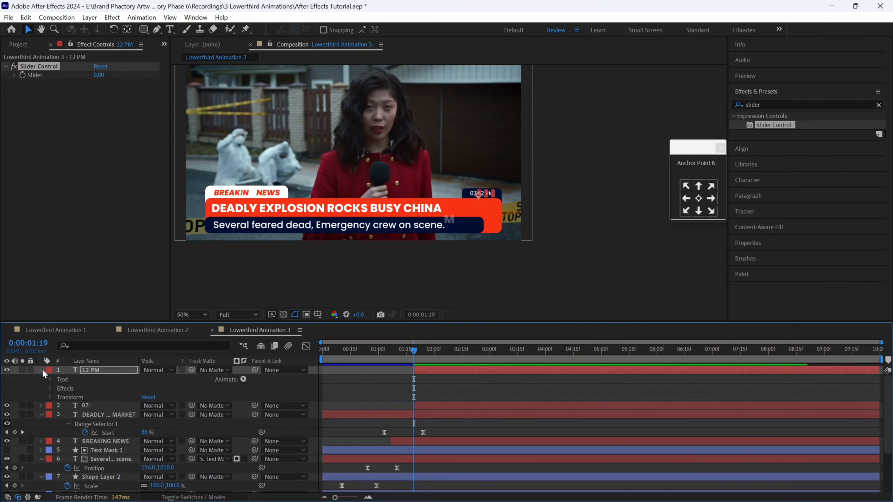
click(52, 379)
drag(262, 388, 36, 84)
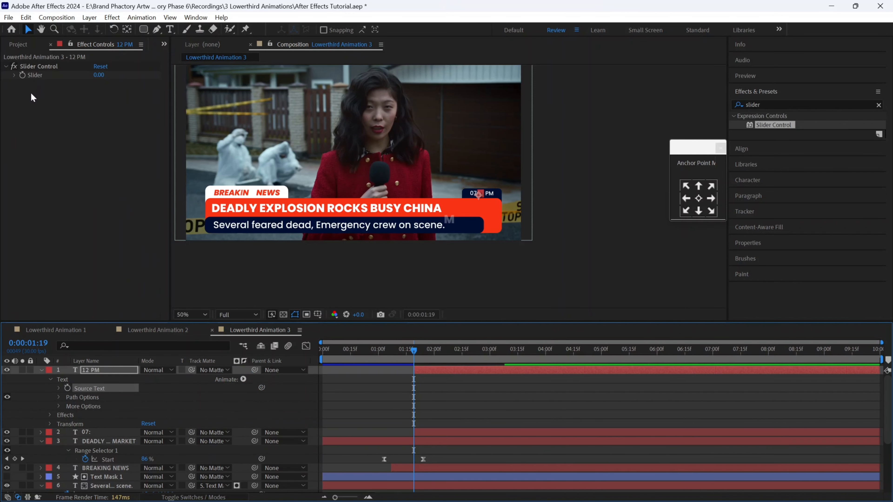
Set the 12 PM layer's slider to 12 and place its first keyframe at 0:00:02:00
click(99, 75)
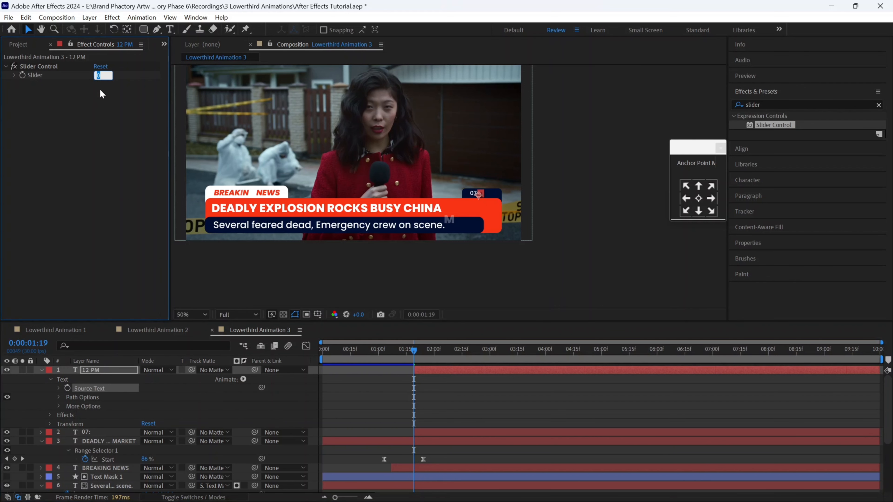
text(12)
key(Return)
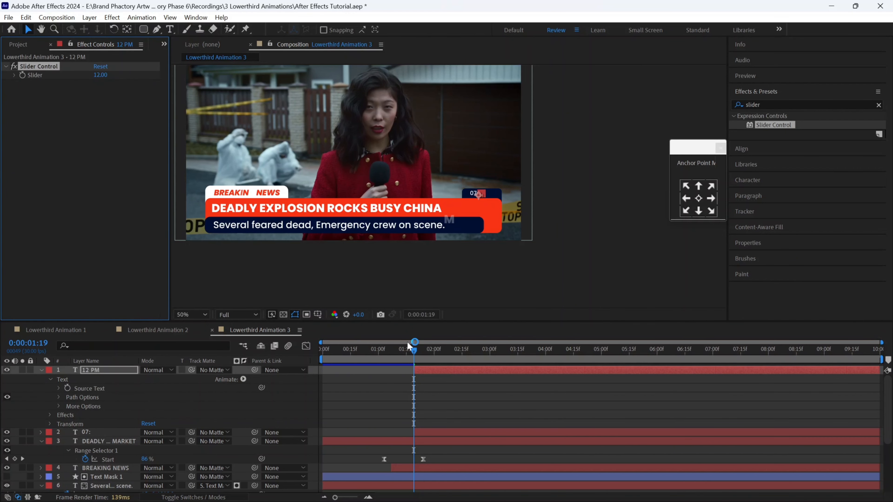
click(22, 75)
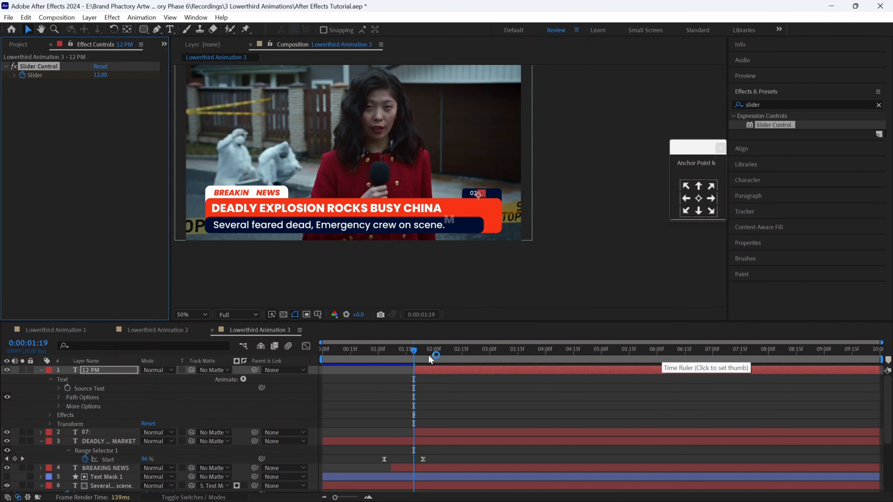
click(435, 358)
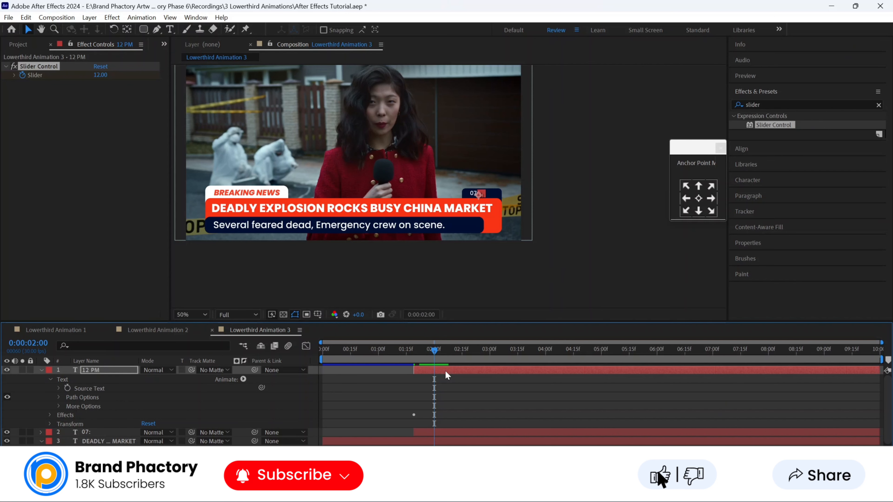
key(u)
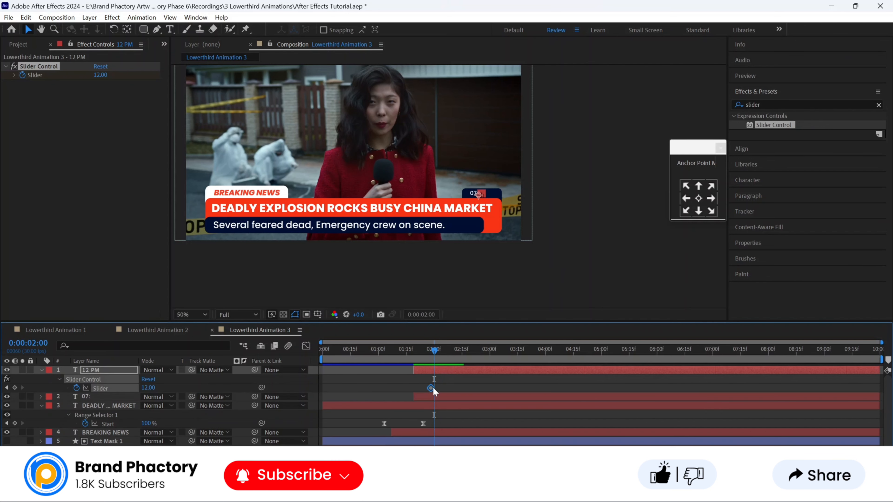
drag(433, 387, 436, 388)
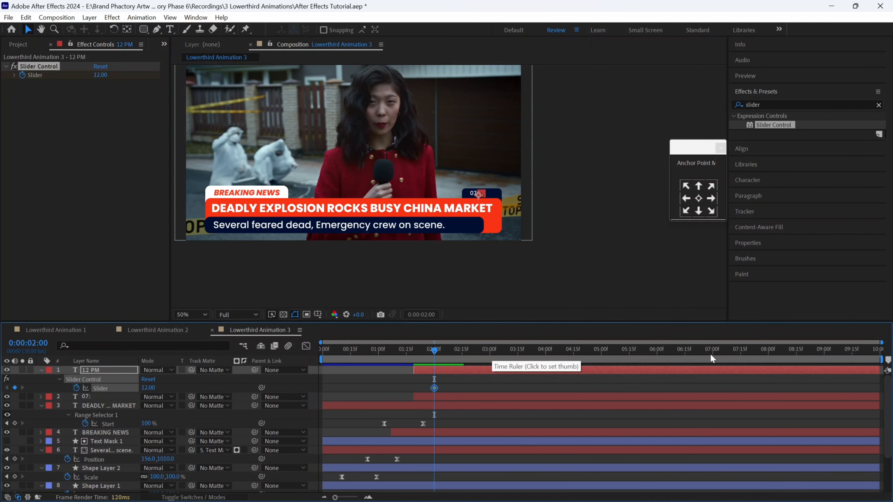
Keyframe the 12 PM layer's slider at 20 on the composition's last frame, 0:00:09:29
click(882, 357)
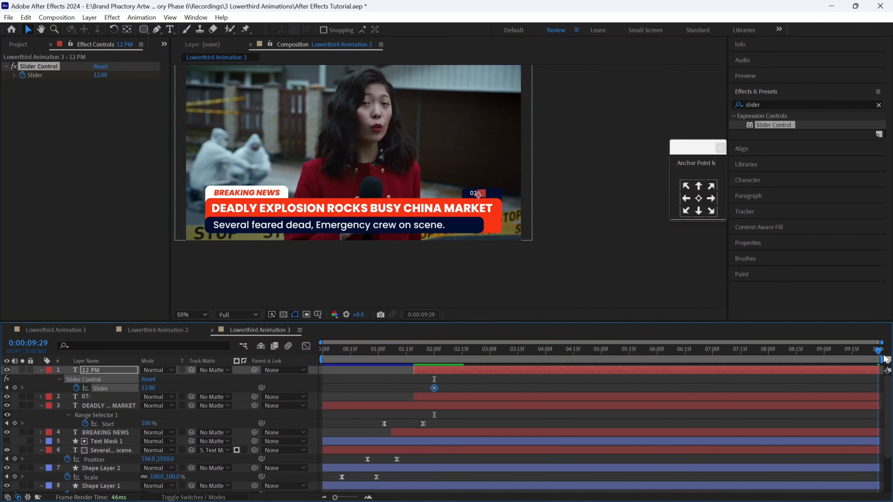
click(100, 75)
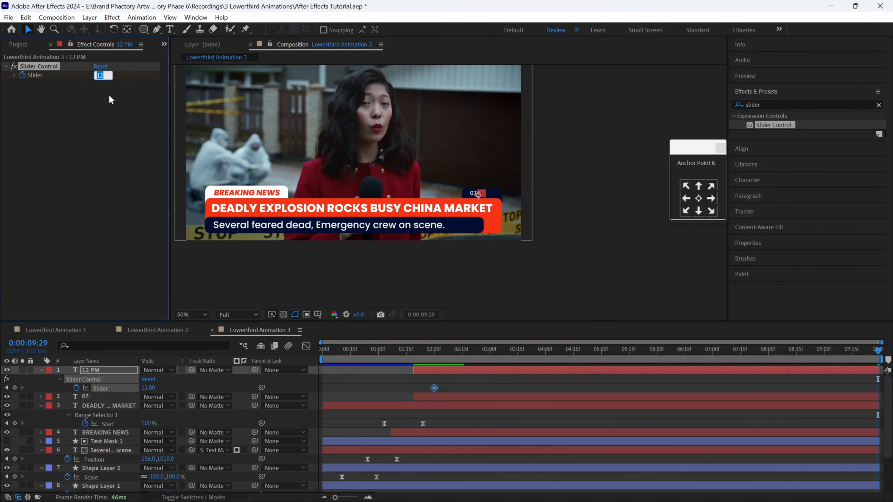
text(20)
key(Return)
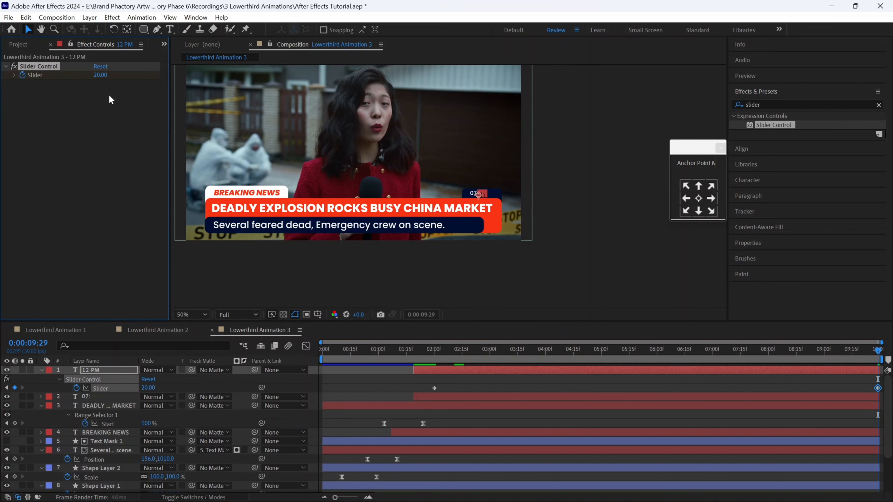
Wrap the 12 PM layer's Source Text expression in Math.round( ) to show whole numbers, checking at 0:00:03:02
click(494, 358)
click(56, 380)
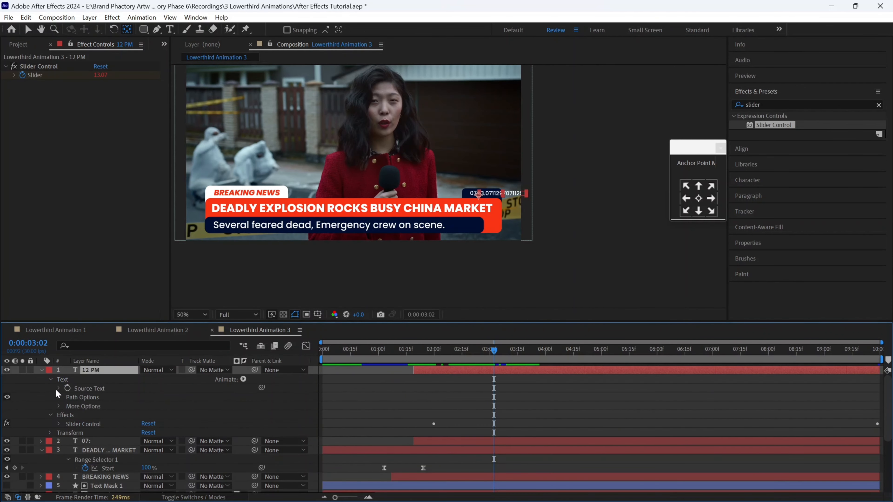
click(59, 389)
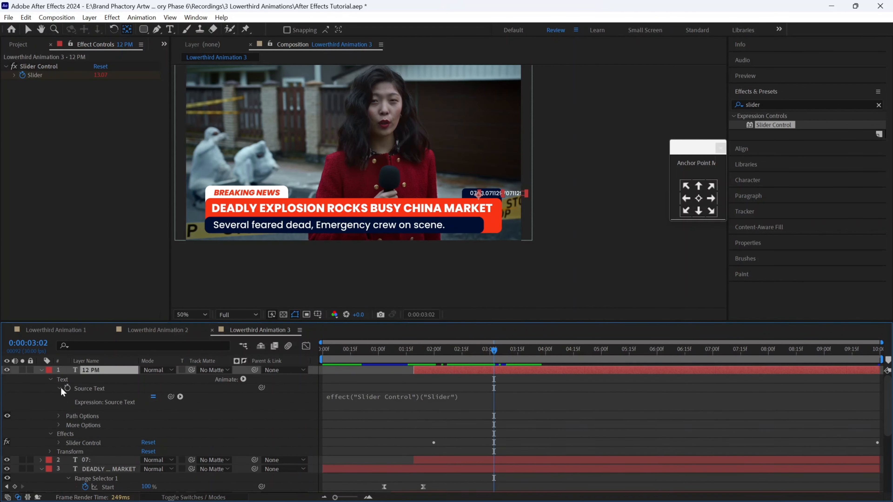
click(328, 402)
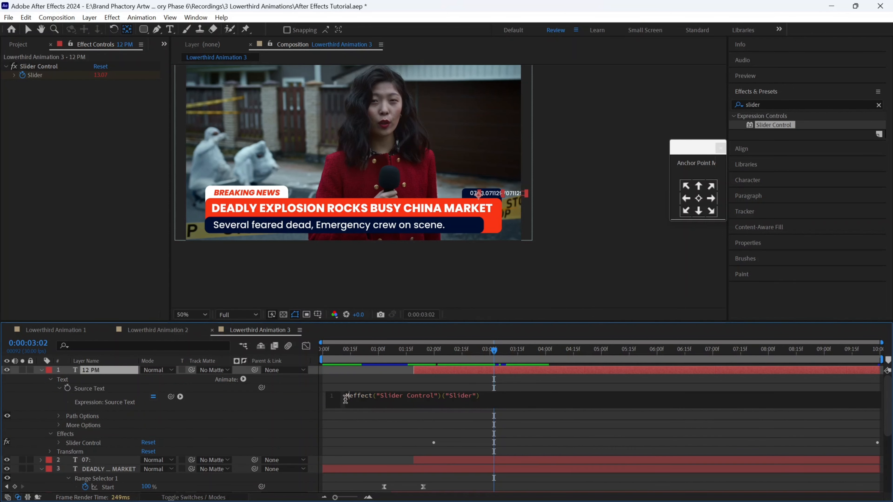
text(Math.round)
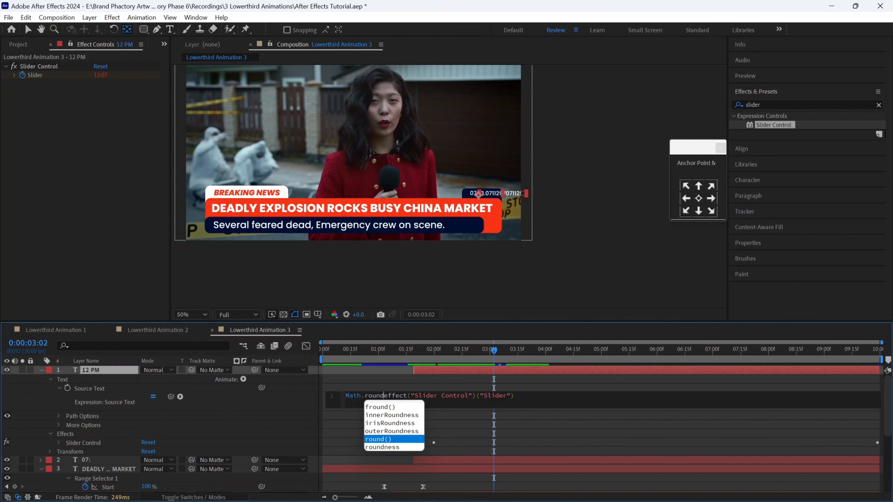
text(()
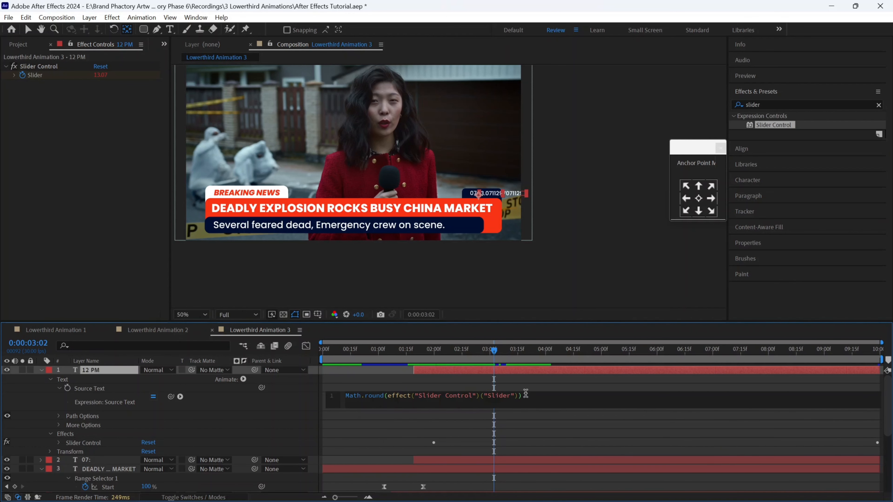
click(268, 403)
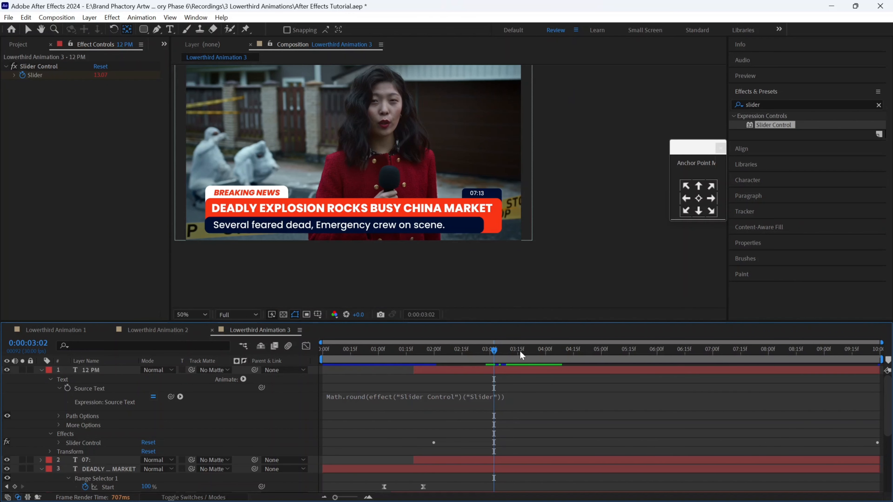
Append + " PM" to the 12 PM layer's Source Text expression and preview the composition from the start
click(513, 398)
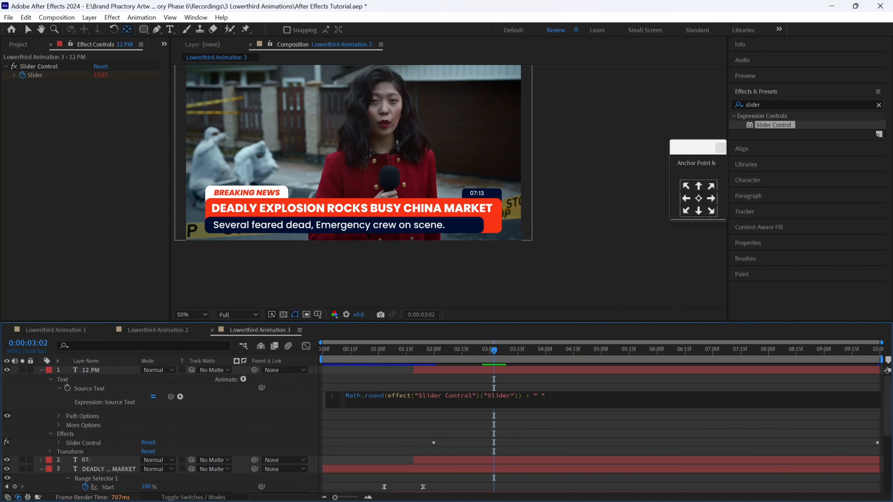
text(PM)
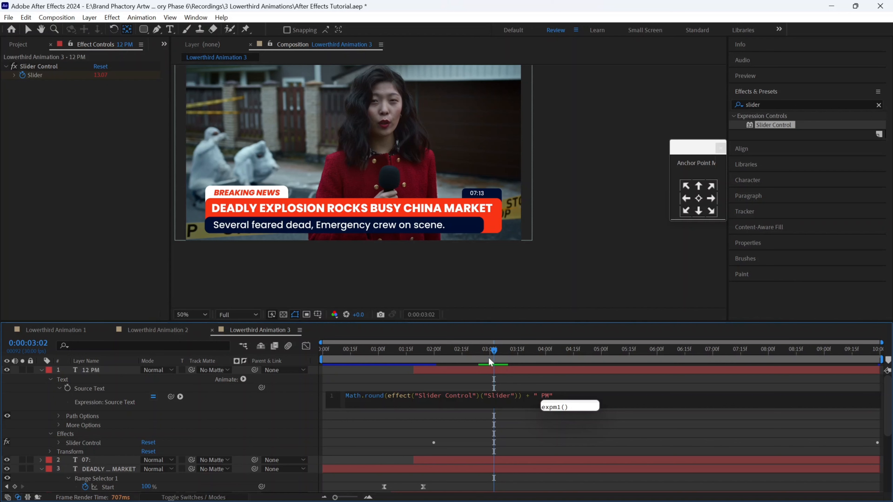
click(237, 411)
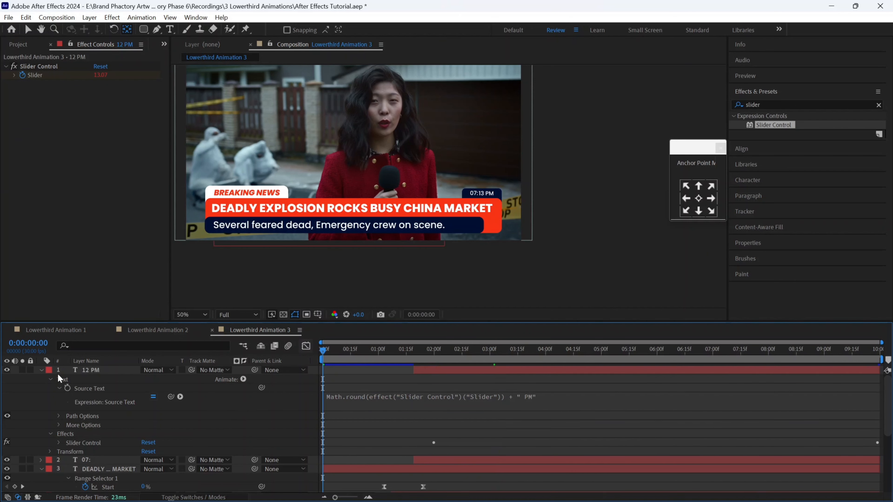
key(Home)
click(41, 369)
key(space)
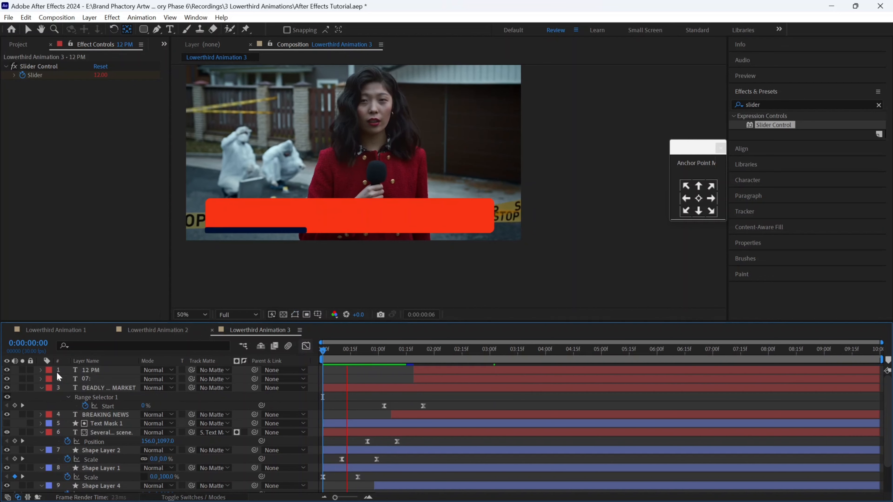